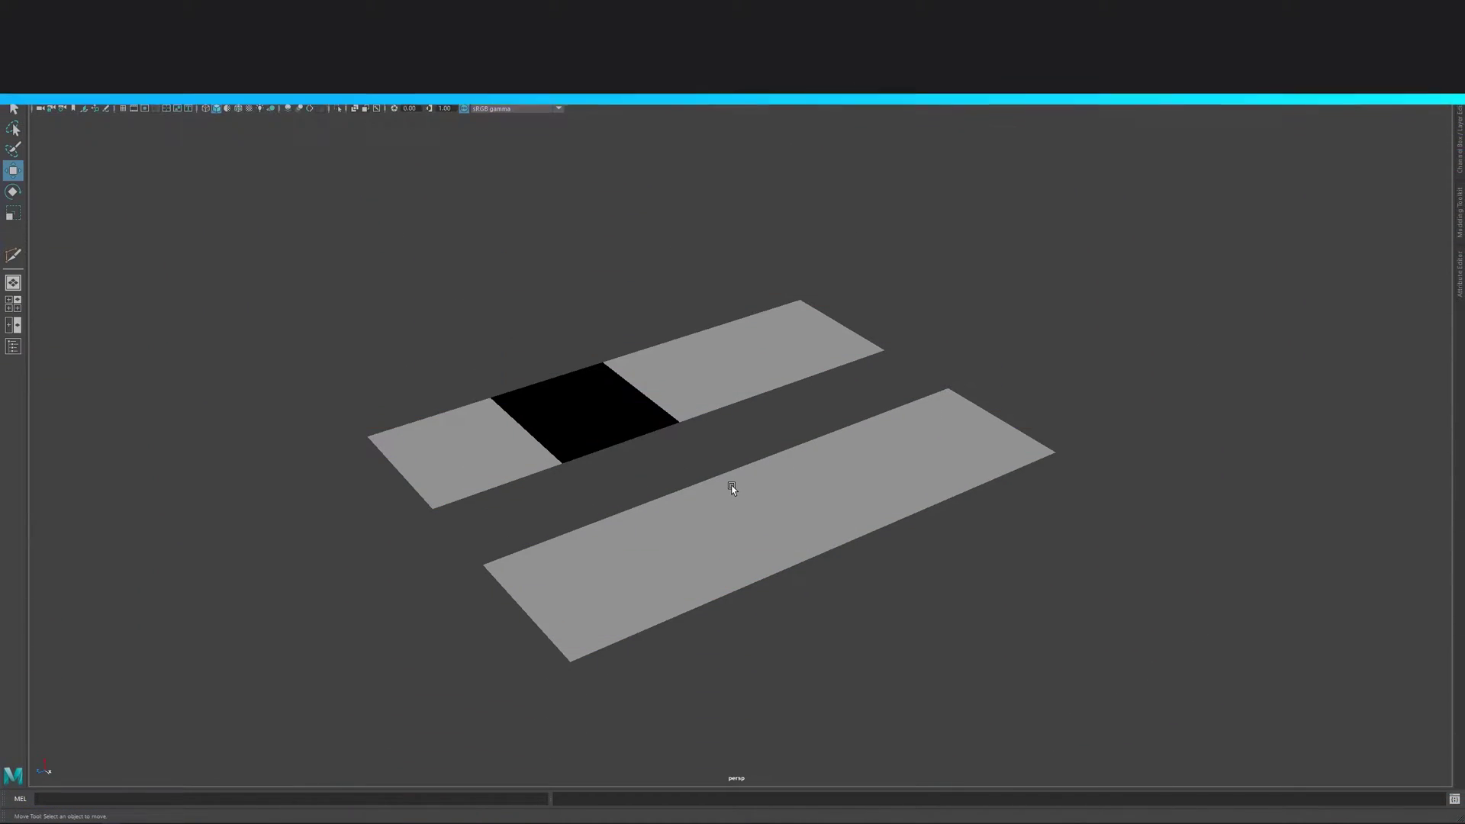
Examine the two plane strips from above and below to compare the shading of their faces.
{"action": "scroll", "coordinate": [763, 483], "scroll_direction": "down", "scroll_amount": 1}
{"action": "middle_click_drag", "start_coordinate": [766, 482], "coordinate": [711, 446], "text": "alt"}
{"action": "left_click_drag", "start_coordinate": [711, 446], "coordinate": [712, 449], "text": "alt"}
{"action": "left_click", "coordinate": [774, 429]}
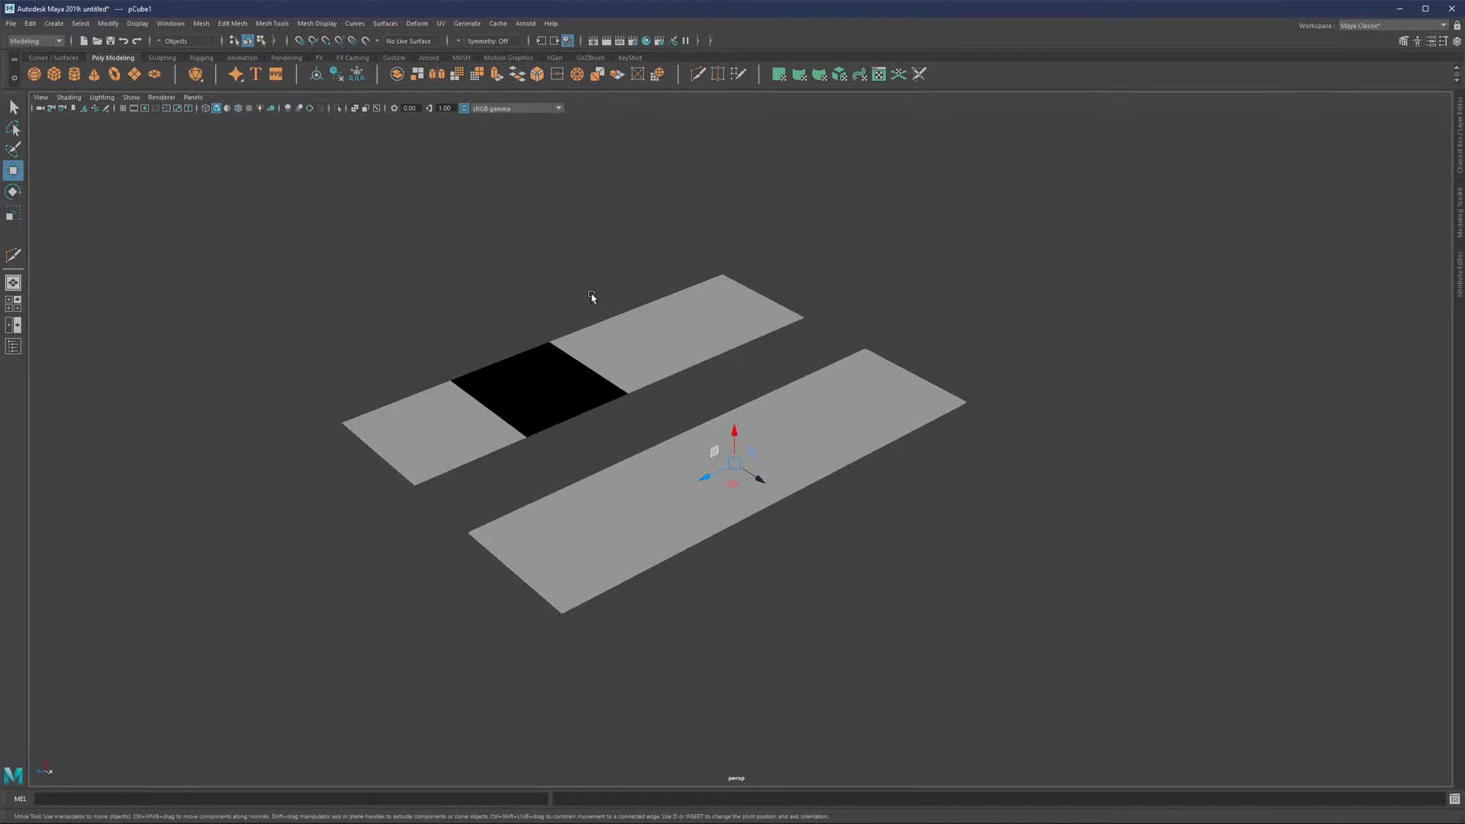
{"action": "left_click", "coordinate": [691, 336]}
{"action": "middle_click_drag", "start_coordinate": [693, 336], "coordinate": [708, 364], "text": "alt"}
{"action": "left_click", "coordinate": [786, 491]}
{"action": "mouse_move", "coordinate": [785, 491]}
{"action": "left_mouse_down", "text": "alt"}
{"action": "mouse_move", "coordinate": [789, 421]}
{"action": "mouse_move", "coordinate": [794, 458]}
{"action": "mouse_move", "coordinate": [794, 442]}
{"action": "mouse_move", "coordinate": [752, 446]}
{"action": "left_mouse_up", "text": "alt"}
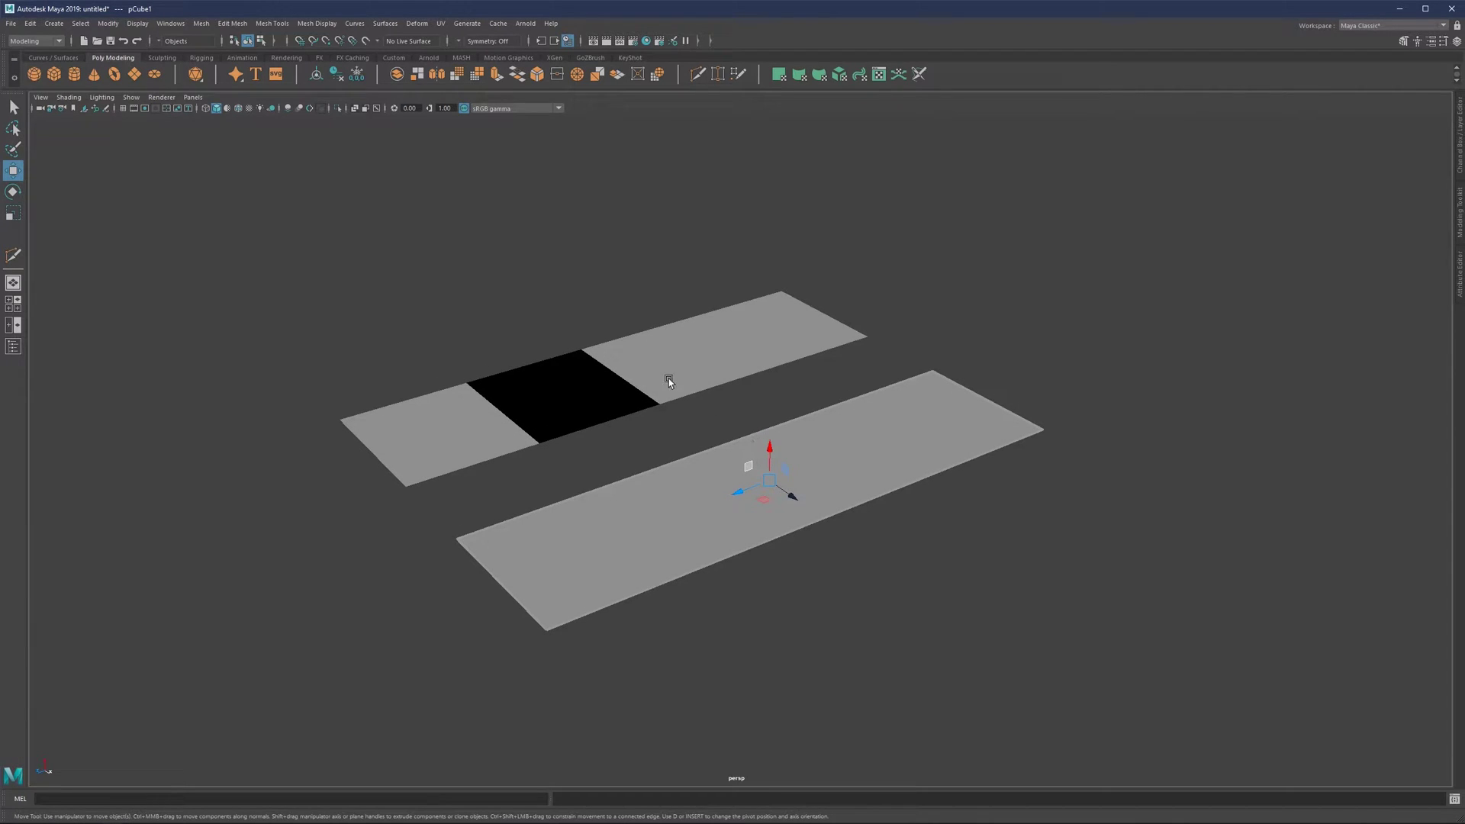
{"action": "left_click_drag", "start_coordinate": [579, 406], "coordinate": [713, 219], "text": "alt"}
{"action": "left_click", "coordinate": [694, 310]}
{"action": "left_click_drag", "start_coordinate": [693, 311], "coordinate": [771, 326], "text": "alt"}
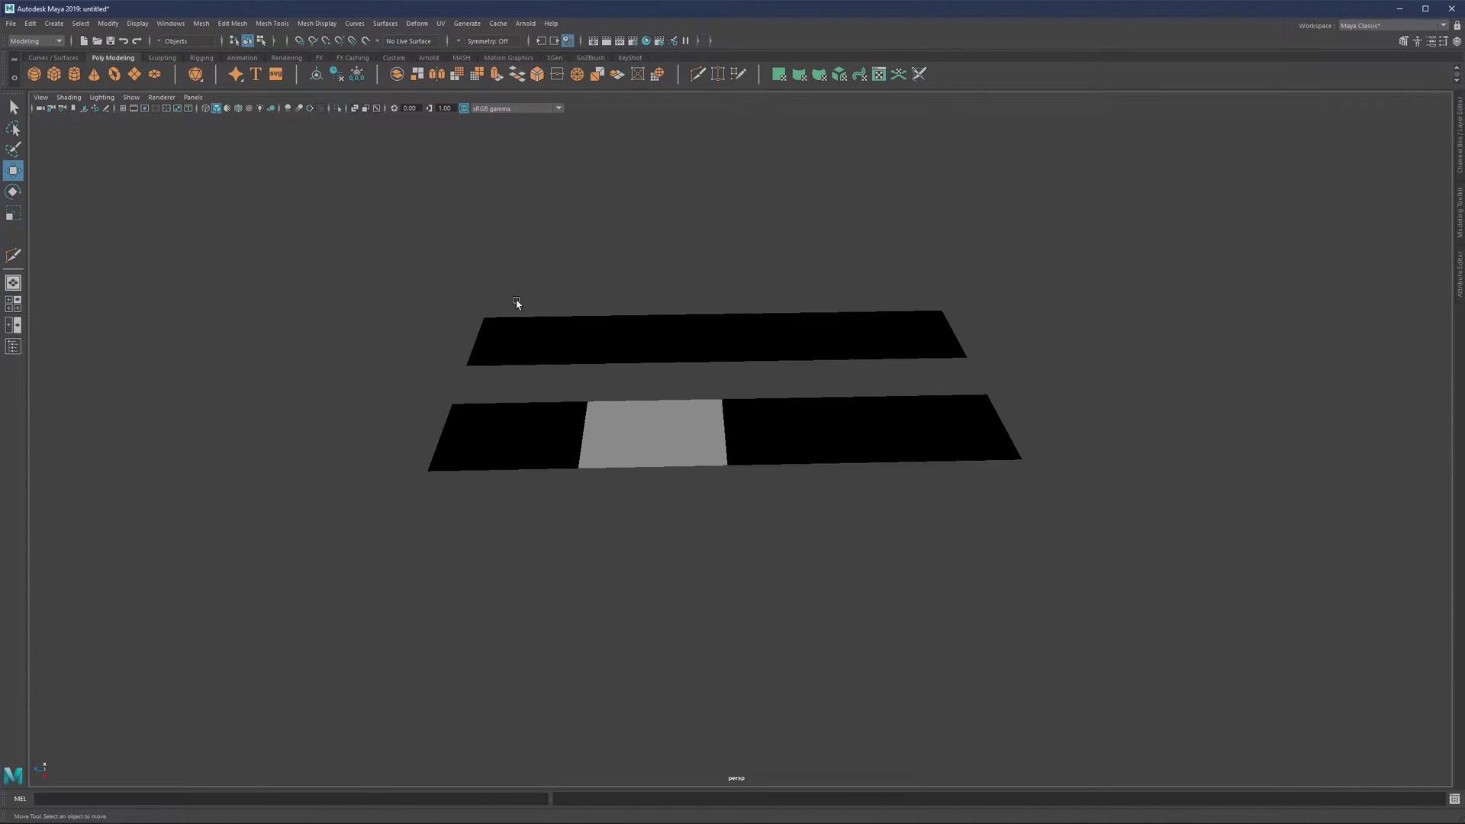
{"action": "left_click", "coordinate": [656, 433]}
{"action": "left_click", "coordinate": [726, 368]}
{"action": "left_click_drag", "start_coordinate": [725, 368], "coordinate": [635, 399], "text": "alt"}
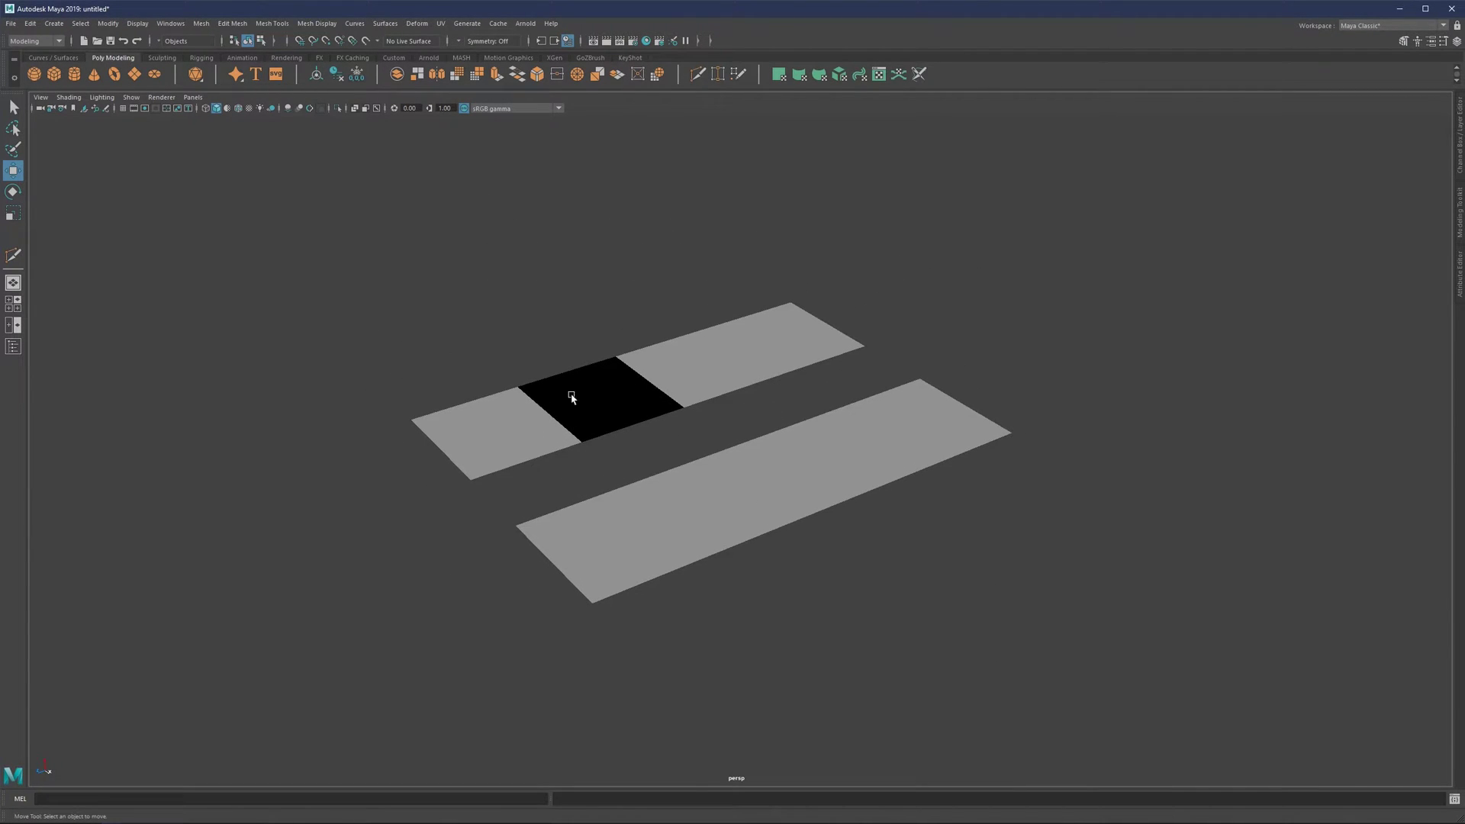
Overlay the wireframe on the shaded strips to show their face divisions.
{"action": "left_click", "coordinate": [238, 110]}
{"action": "left_click_drag", "start_coordinate": [665, 369], "coordinate": [606, 296], "text": "alt"}
{"action": "left_click_drag", "start_coordinate": [575, 396], "coordinate": [664, 428], "text": "alt"}
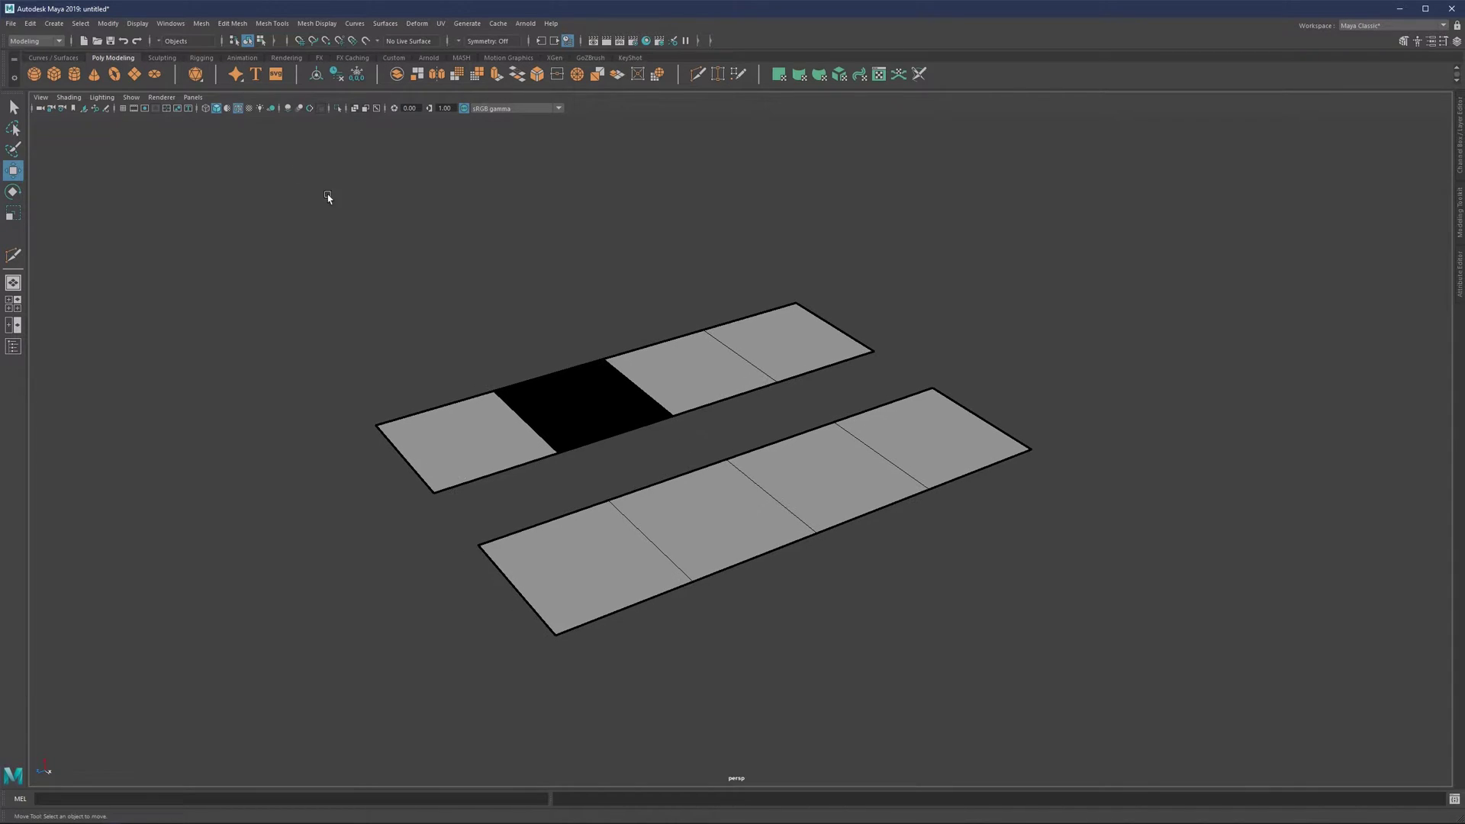
Display the face normals on both strips and view them from the side.
{"action": "left_click", "coordinate": [140, 25]}
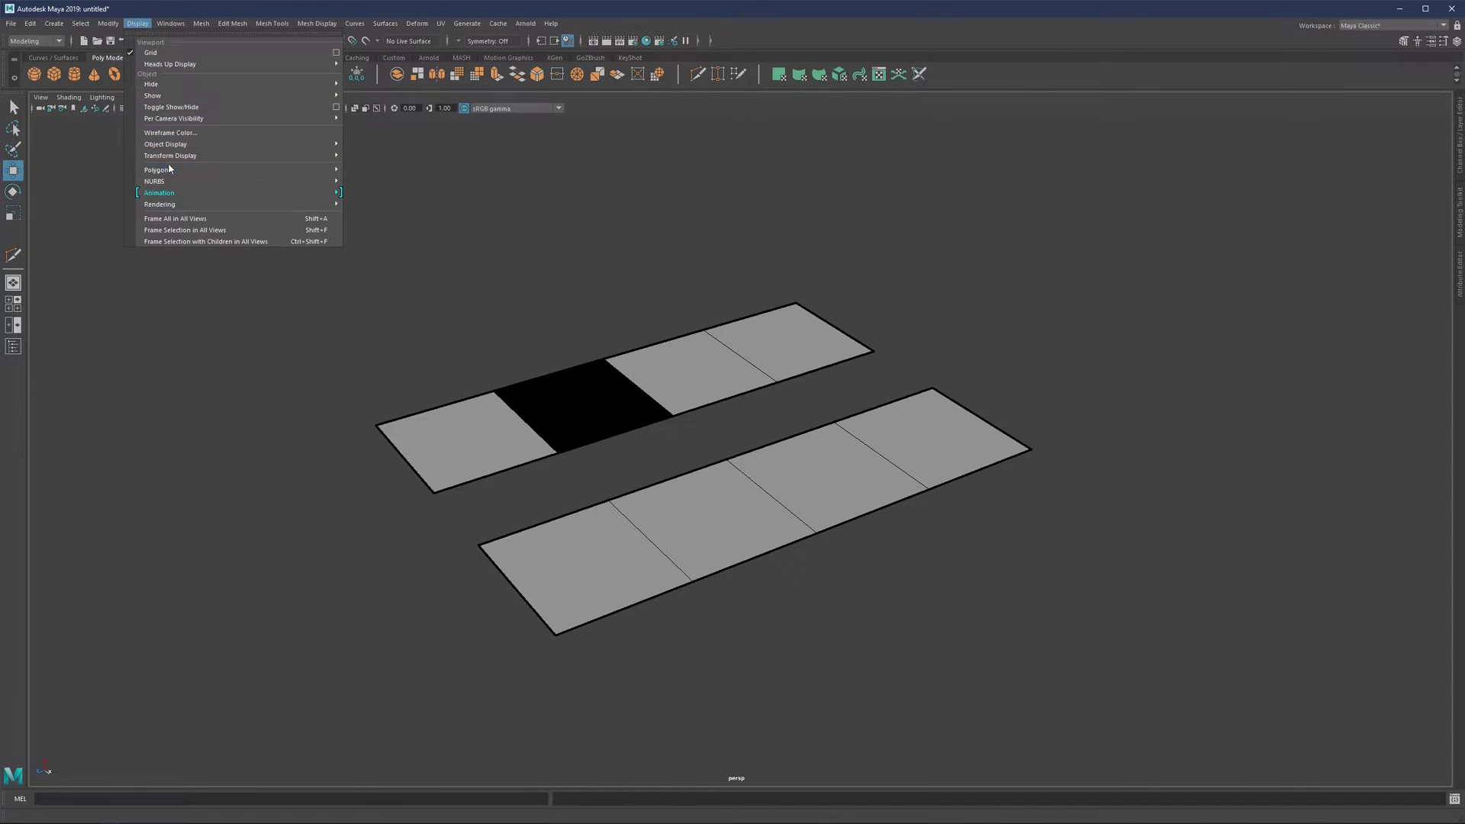
{"action": "mouse_move", "coordinate": [170, 170]}
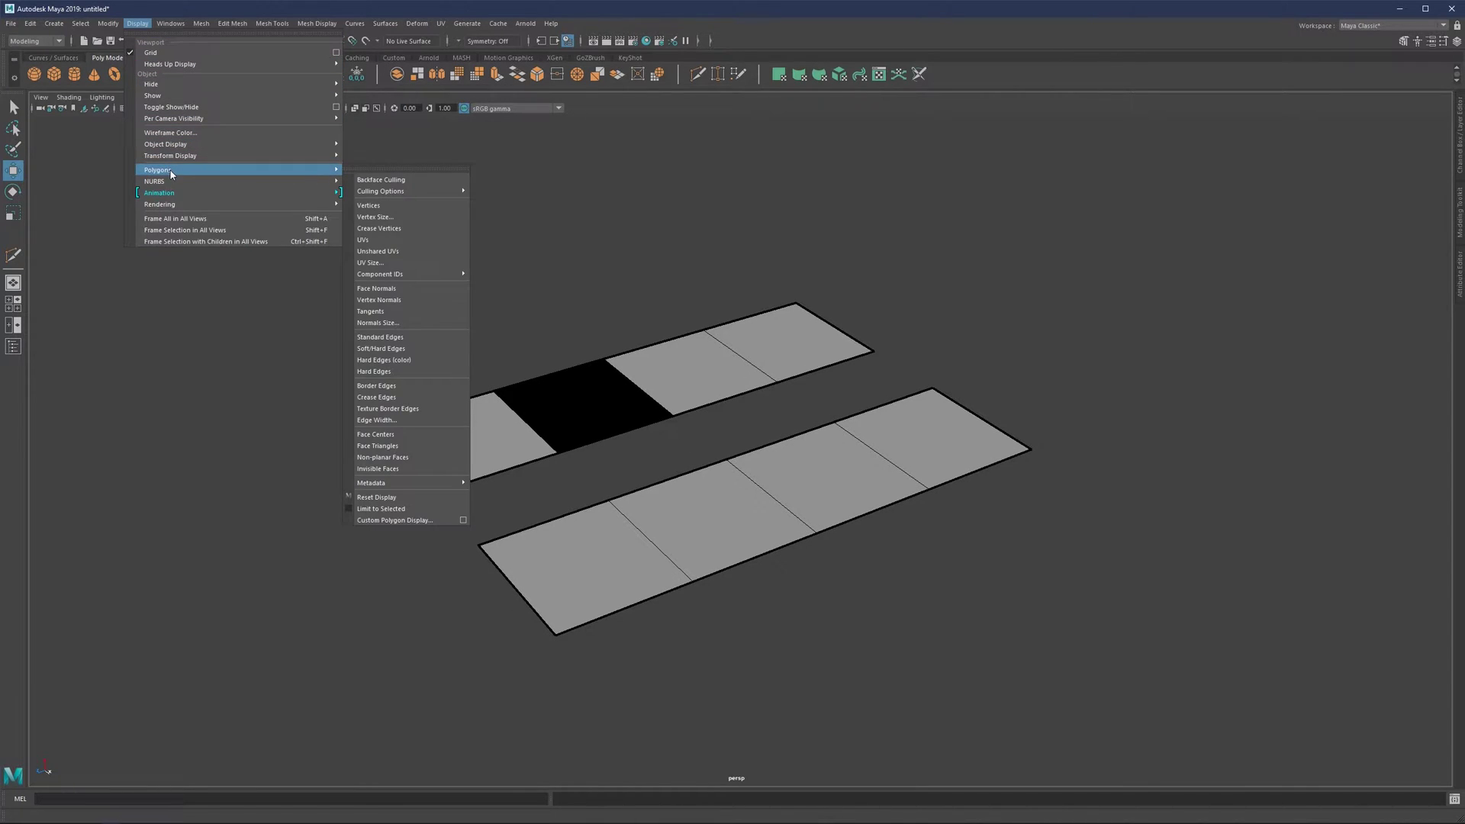
{"action": "left_click", "coordinate": [391, 288]}
{"action": "left_click_drag", "start_coordinate": [746, 396], "coordinate": [647, 314], "text": "alt"}
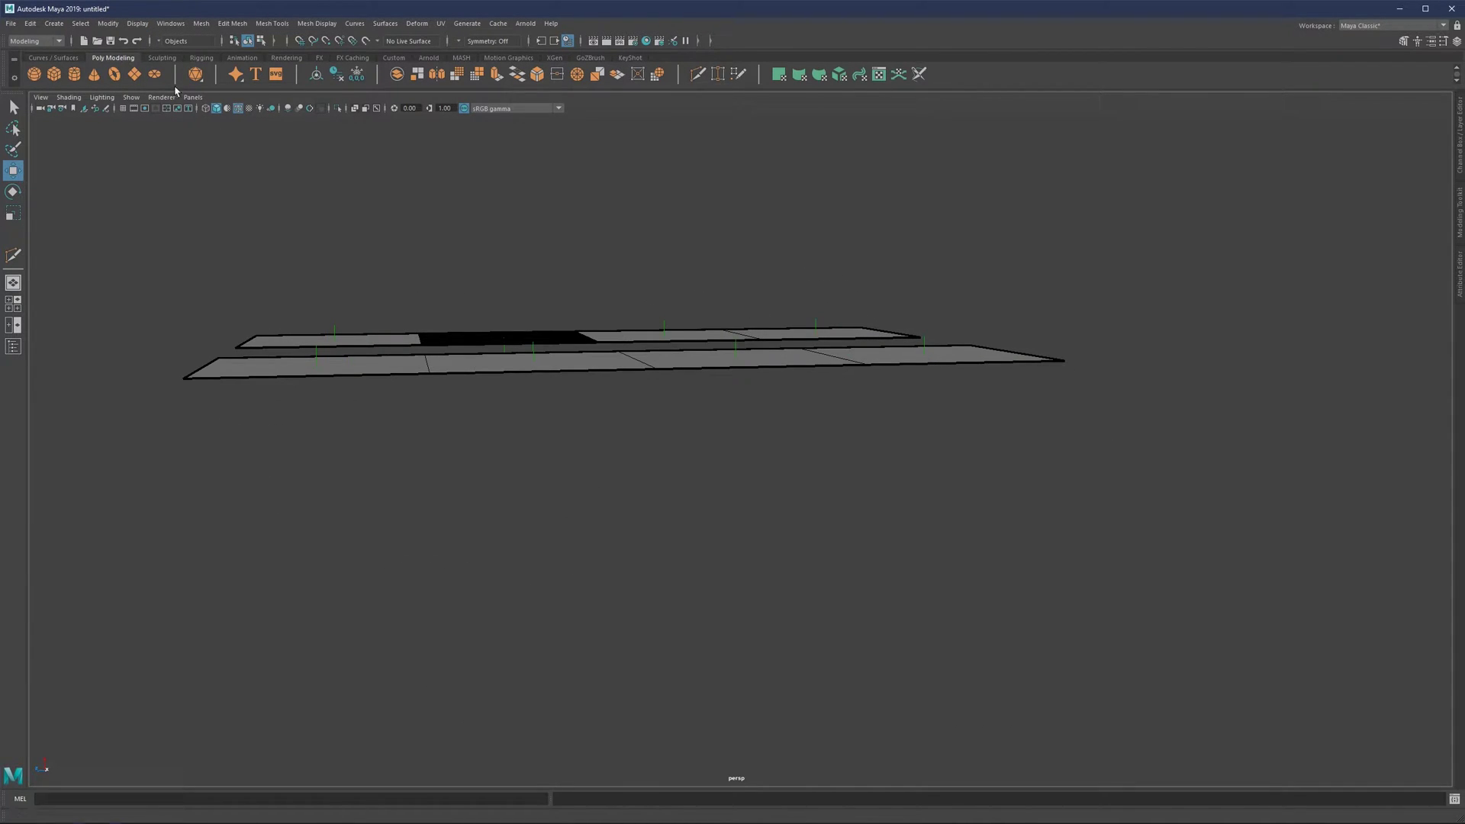
Increase the display size of the face normals and inspect their direction on both strips.
{"action": "left_click", "coordinate": [138, 25]}
{"action": "mouse_move", "coordinate": [172, 170]}
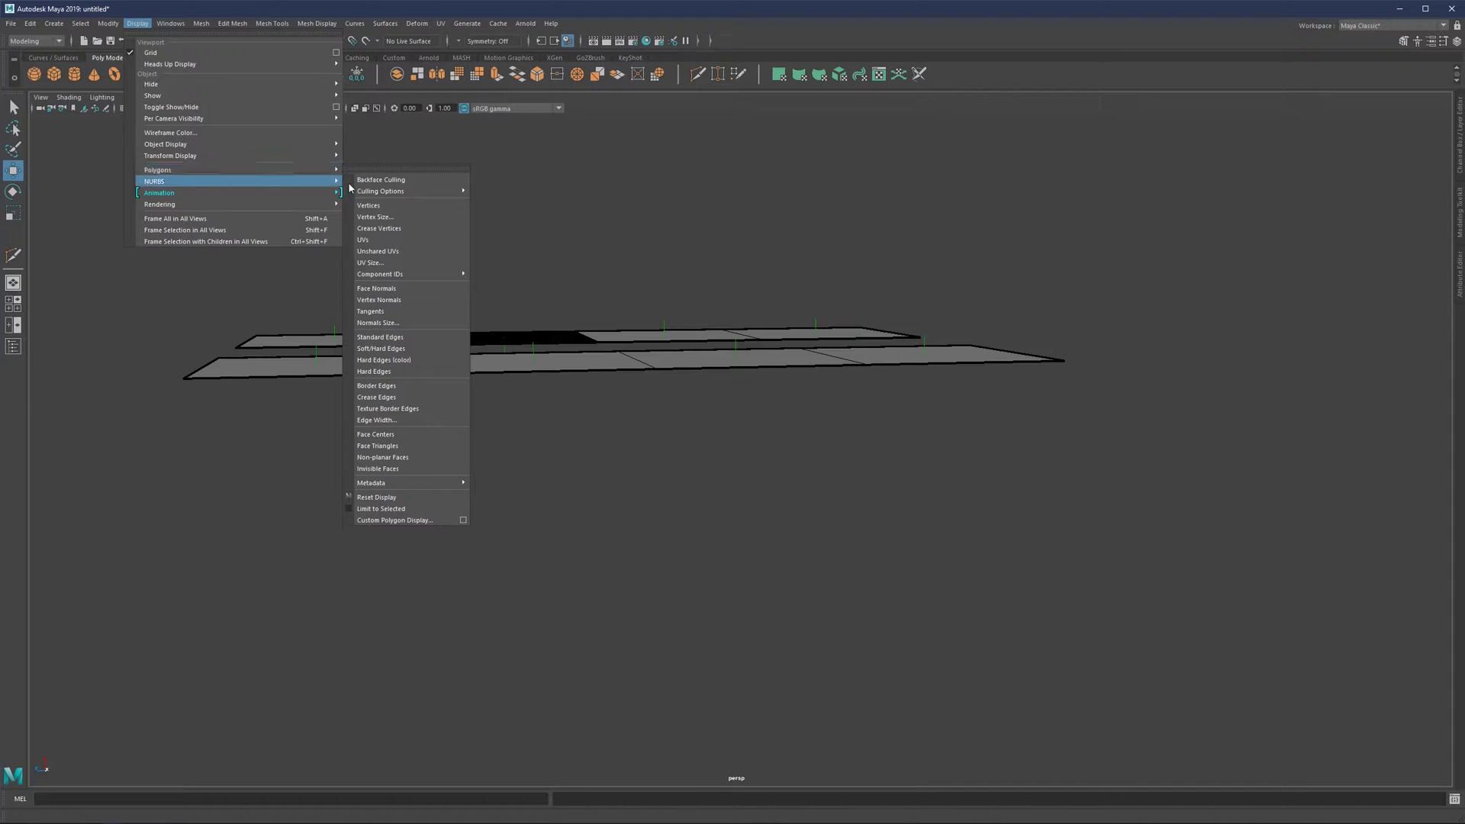
{"action": "left_click", "coordinate": [385, 324]}
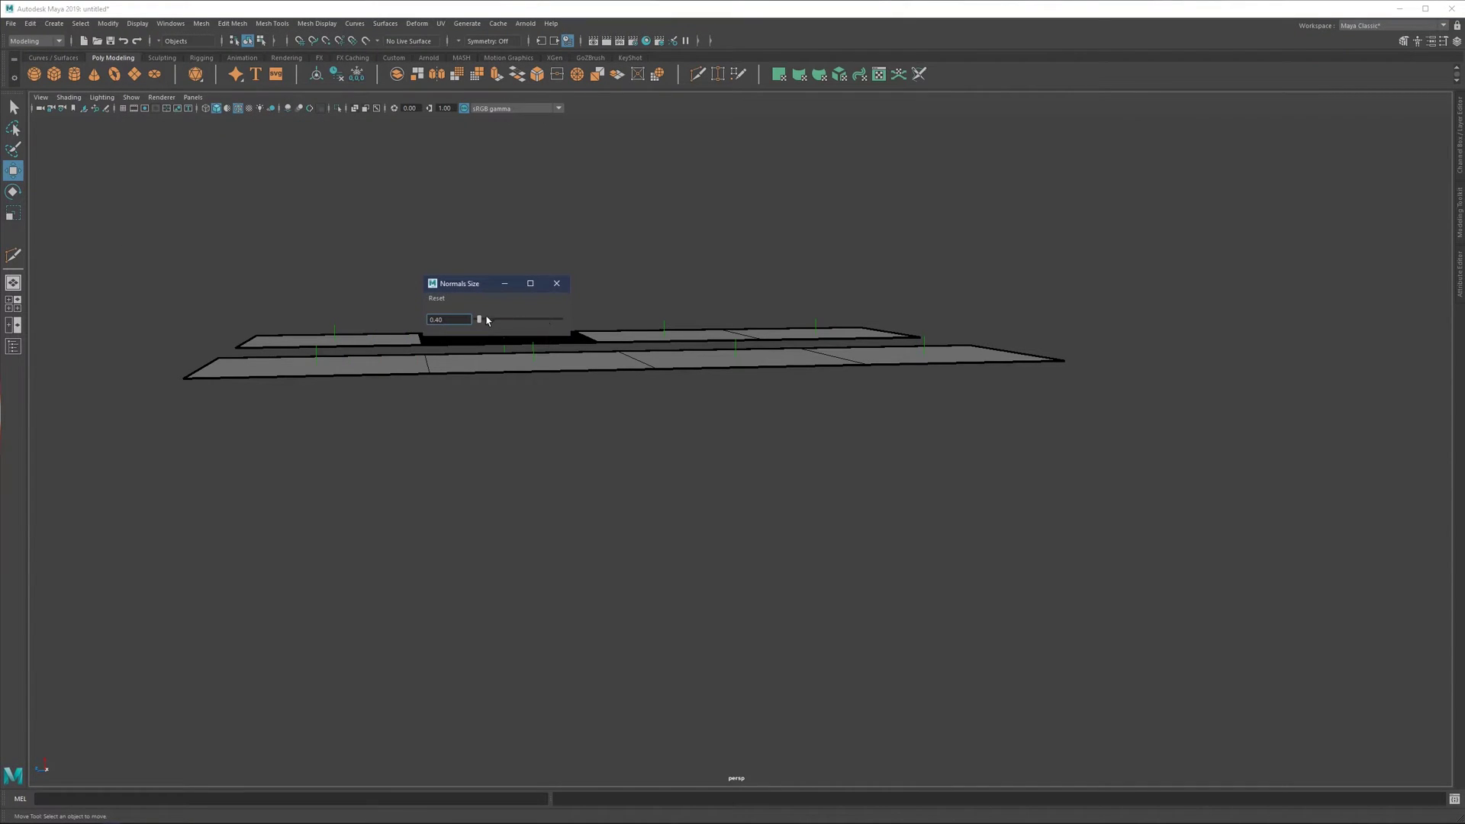
{"action": "left_click", "coordinate": [557, 284]}
{"action": "left_click_drag", "start_coordinate": [605, 242], "coordinate": [1005, 456], "text": "alt"}
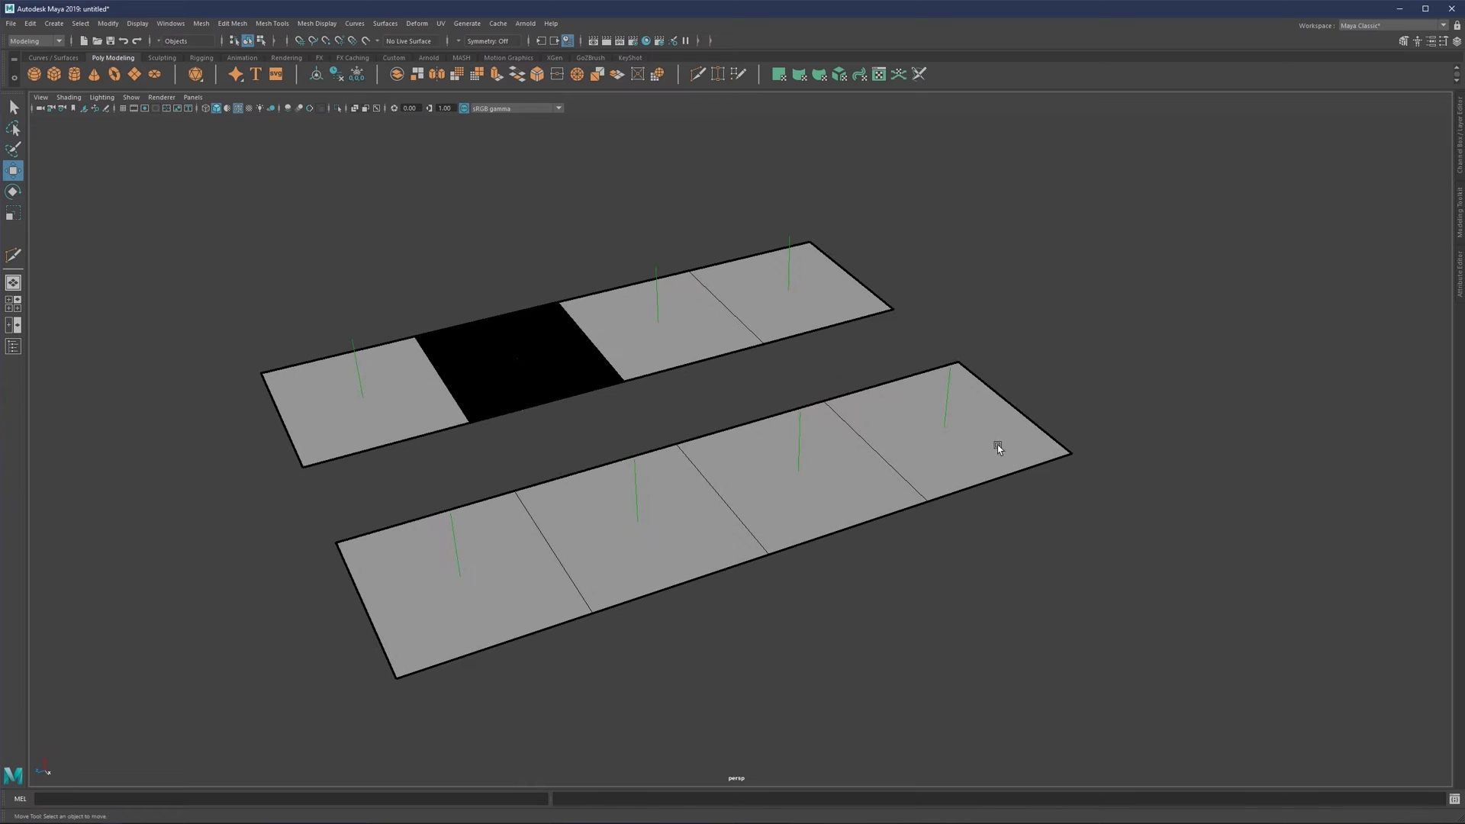
{"action": "left_click_drag", "start_coordinate": [746, 482], "coordinate": [606, 356], "text": "alt"}
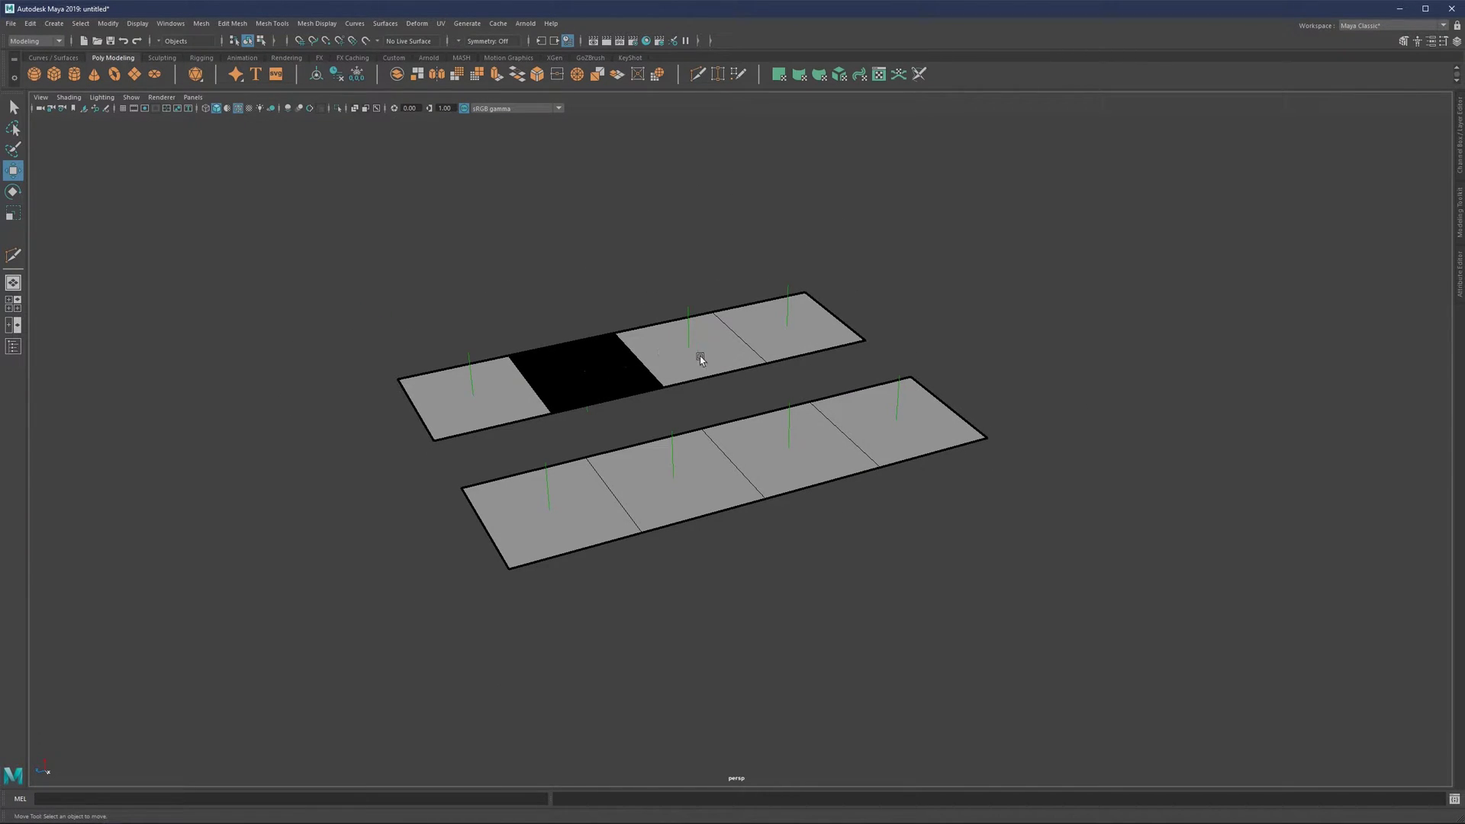
Select all faces of the evenly shaded strip and extrude them with a thickness of 2.
{"action": "double_click", "coordinate": [774, 462]}
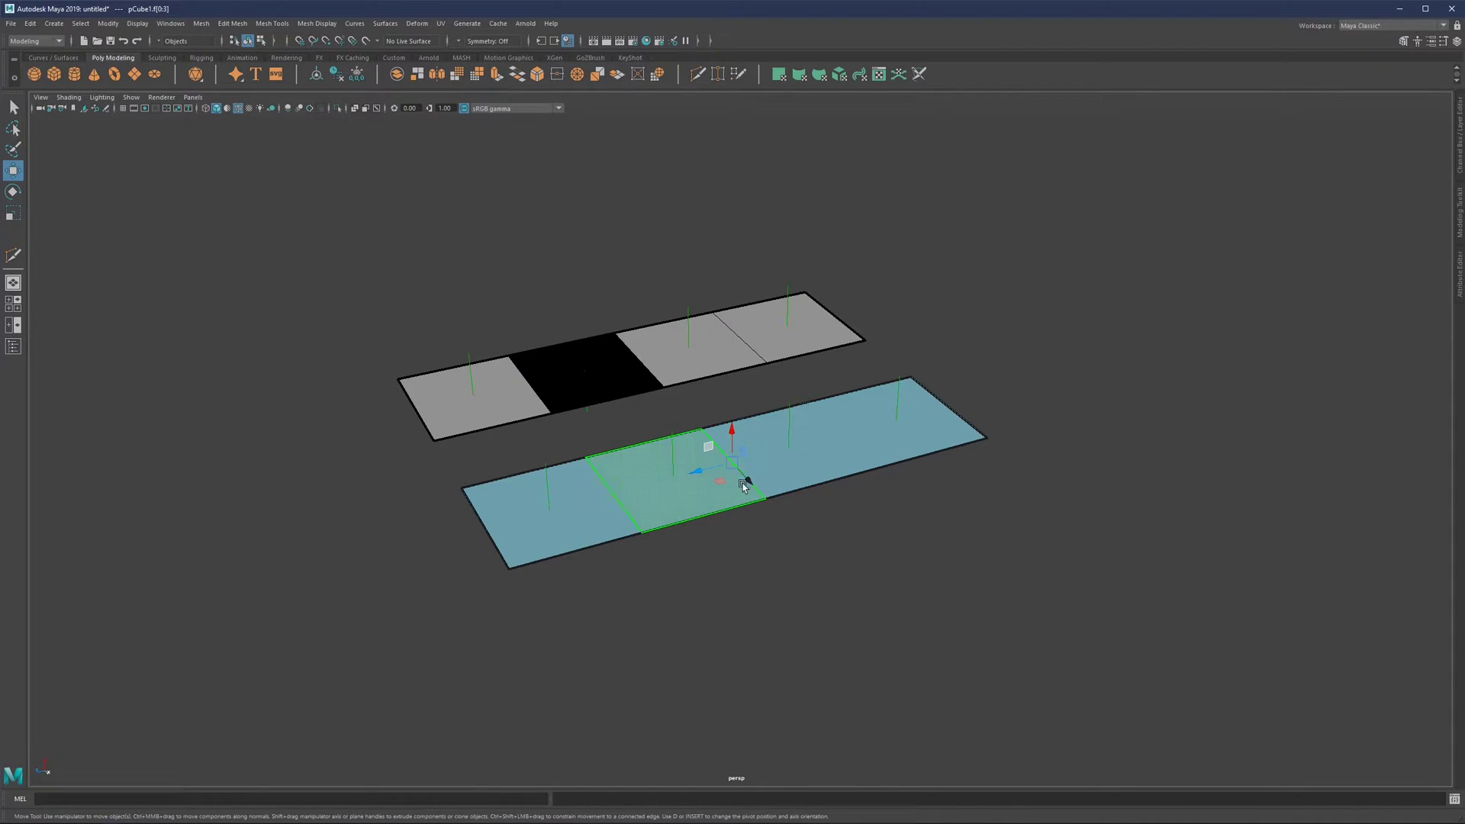
{"action": "left_click", "coordinate": [891, 537]}
{"action": "double_click", "coordinate": [765, 428]}
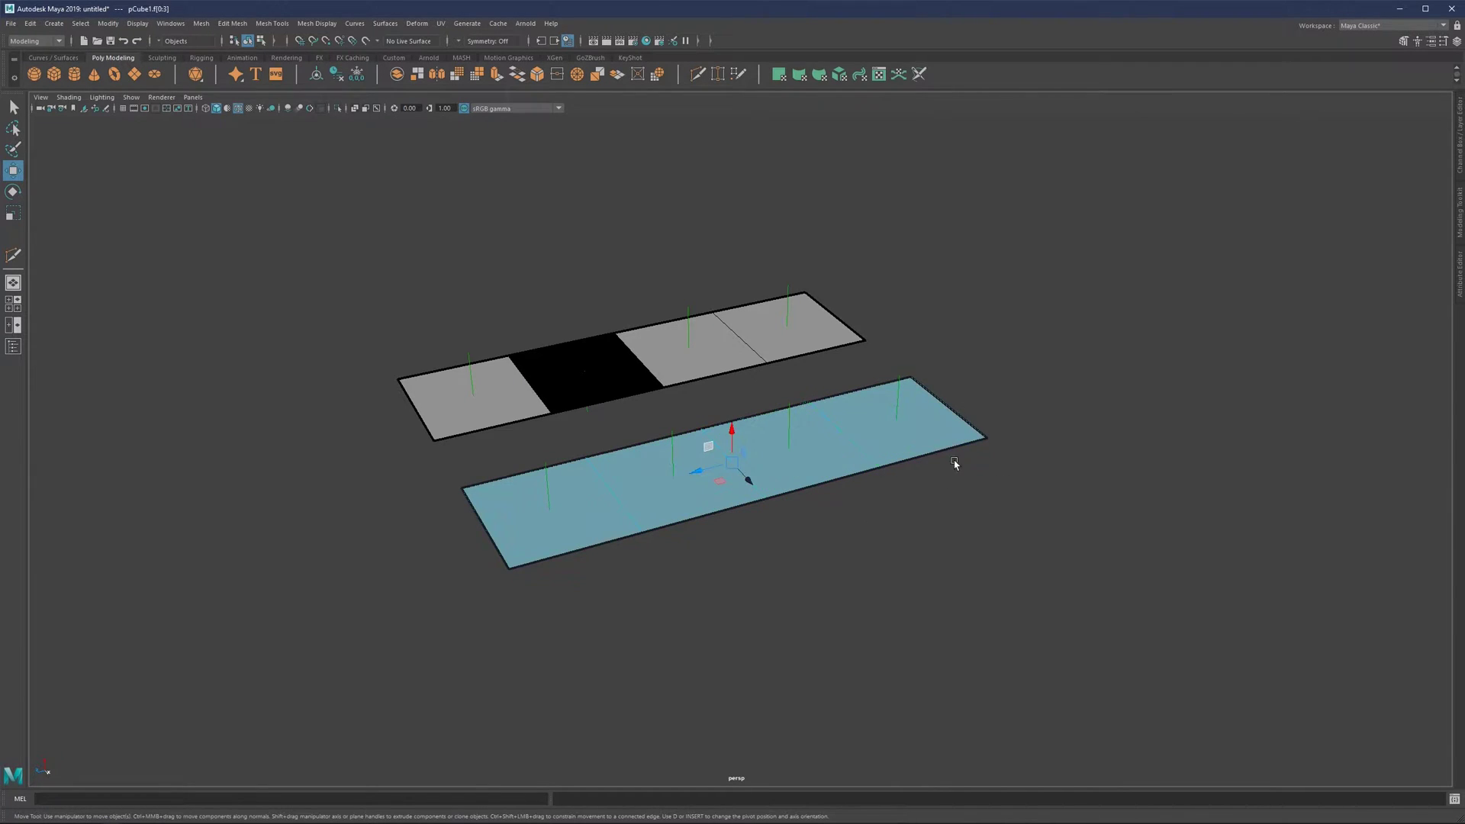
{"action": "left_click", "coordinate": [956, 410]}
{"action": "key", "text": "ctrl+e"}
{"action": "left_click_drag", "start_coordinate": [868, 458], "coordinate": [879, 458]}
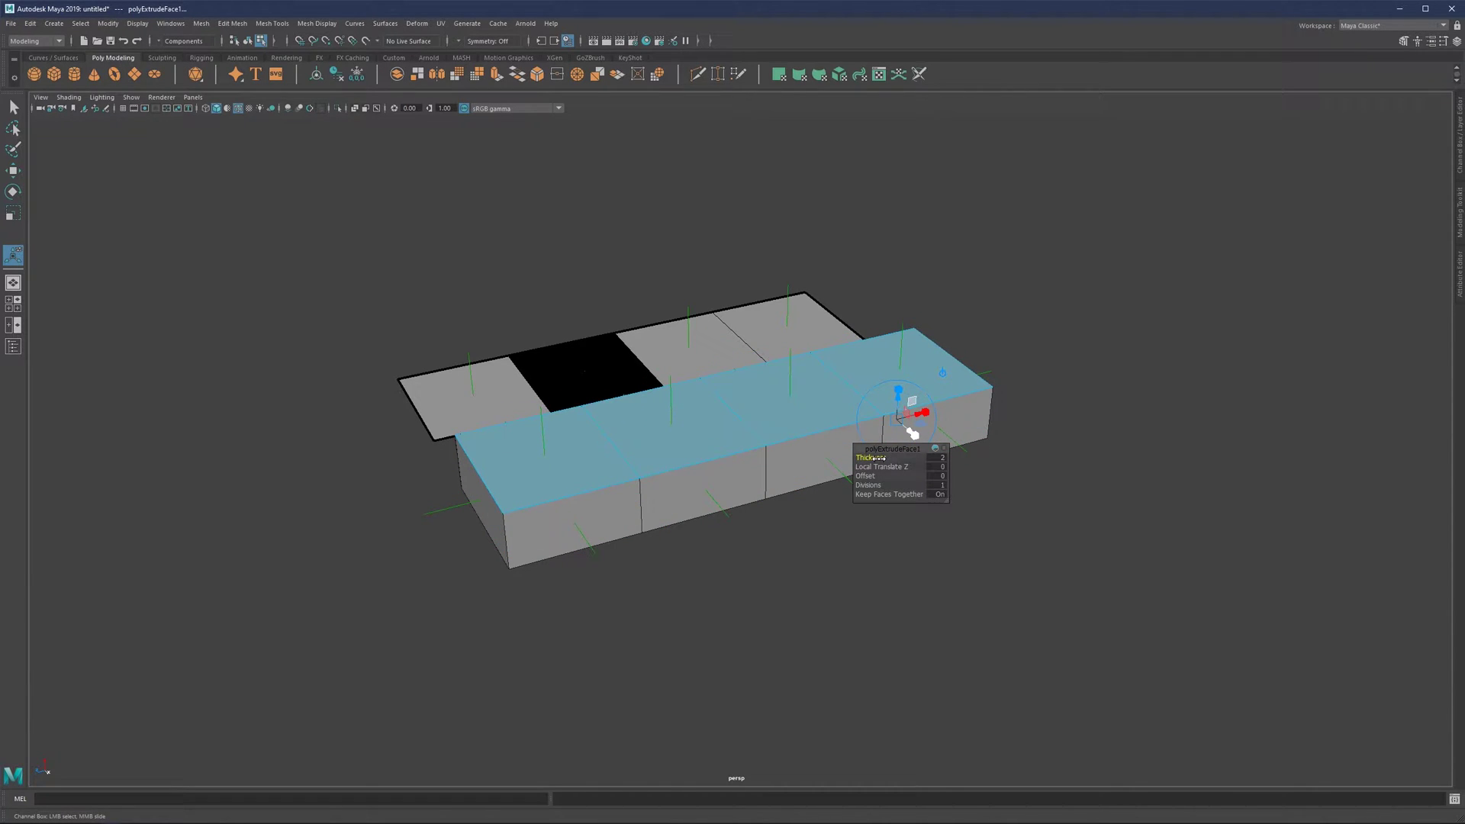
{"action": "left_click", "coordinate": [1142, 330]}
Undo the extrusion of the evenly shaded strip and return to object mode with nothing selected.
{"action": "left_click_drag", "start_coordinate": [710, 473], "coordinate": [771, 436], "text": "alt"}
{"action": "key", "text": "ctrl+z"}
{"action": "key", "text": "ctrl+z"}
{"action": "key", "text": "ctrl+z"}
{"action": "left_click_drag", "start_coordinate": [934, 366], "coordinate": [913, 357], "text": "alt"}
{"action": "key", "text": "q"}
{"action": "key", "text": "F8"}
{"action": "left_click", "coordinate": [913, 357]}
{"action": "left_click_drag", "start_coordinate": [358, 217], "coordinate": [323, 229], "text": "alt"}
{"action": "left_click", "coordinate": [138, 24]}
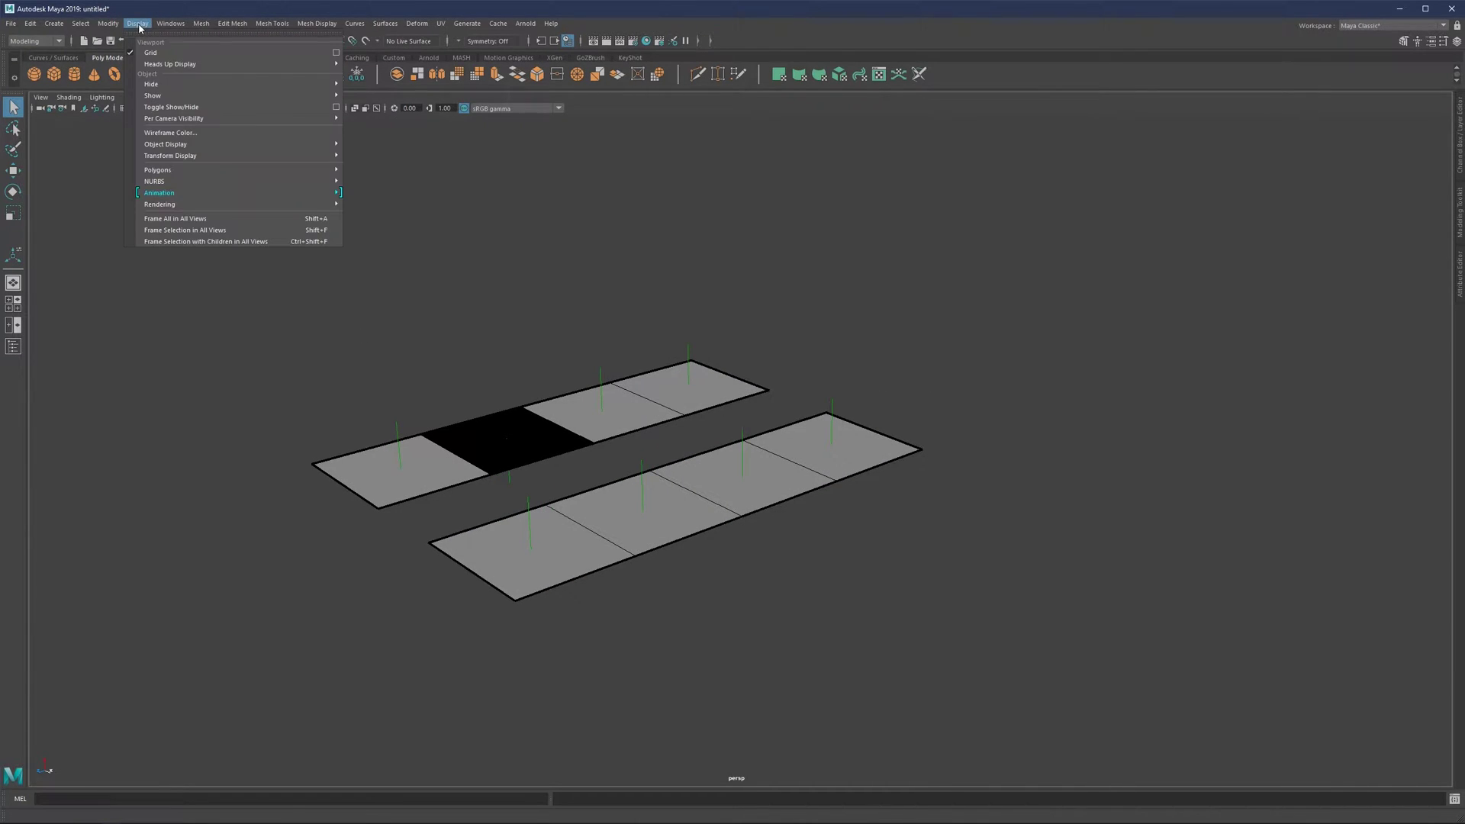
{"action": "mouse_move", "coordinate": [178, 171]}
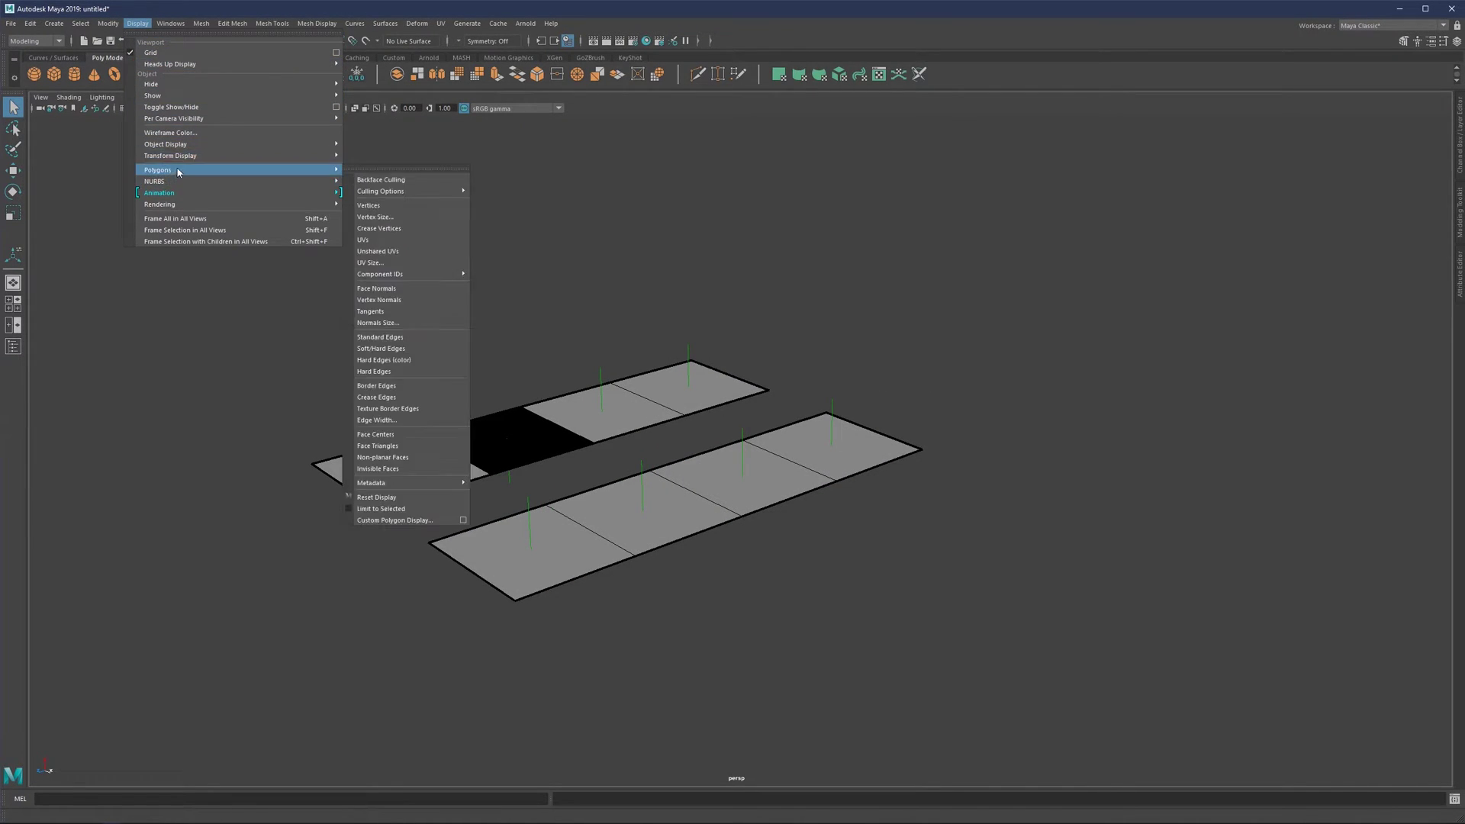
{"action": "left_click", "coordinate": [388, 325]}
{"action": "left_click", "coordinate": [556, 283]}
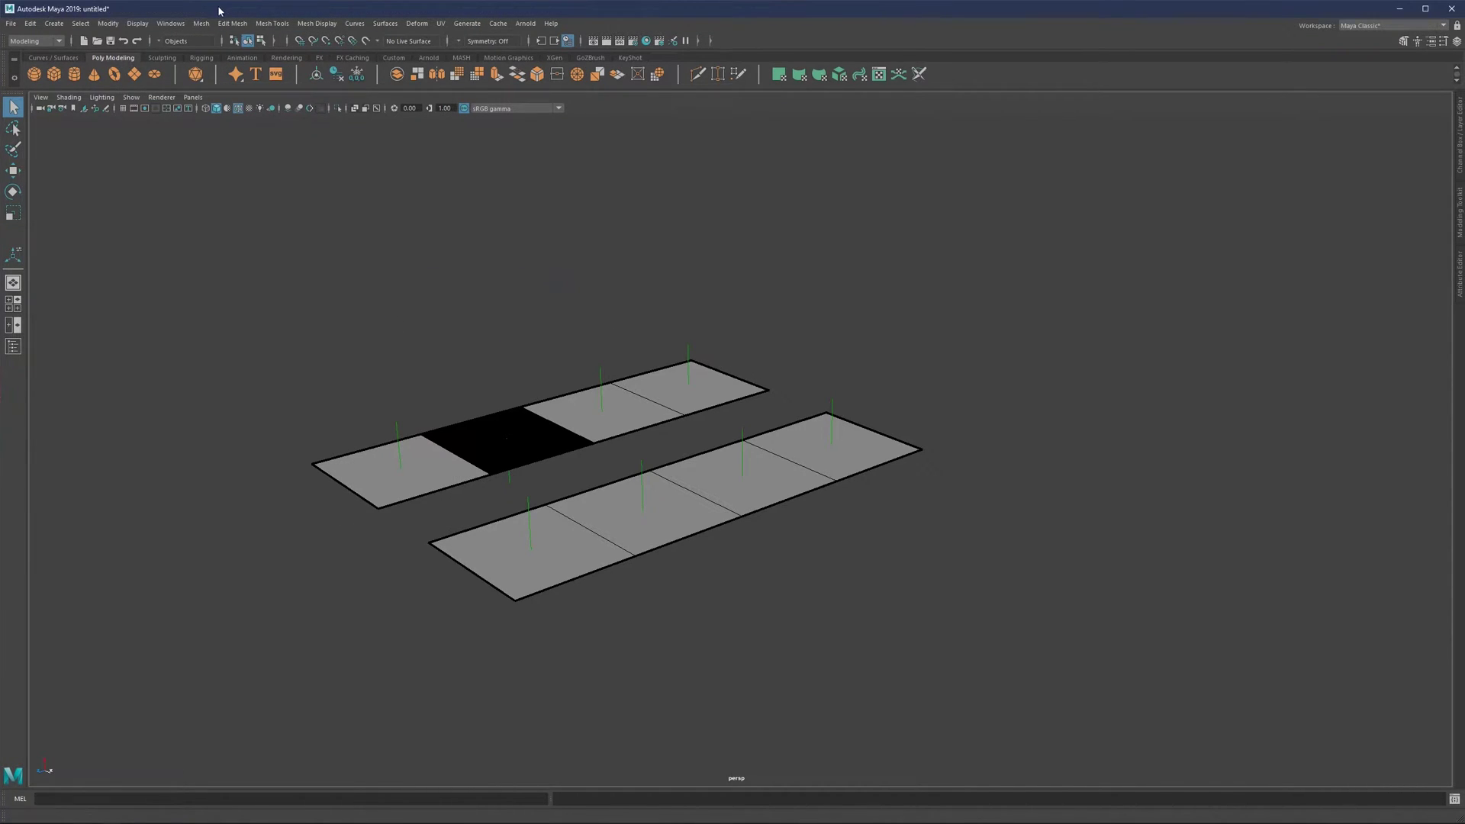
Turn off the face normals display on both strips.
{"action": "left_click", "coordinate": [175, 23]}
{"action": "mouse_move", "coordinate": [138, 25]}
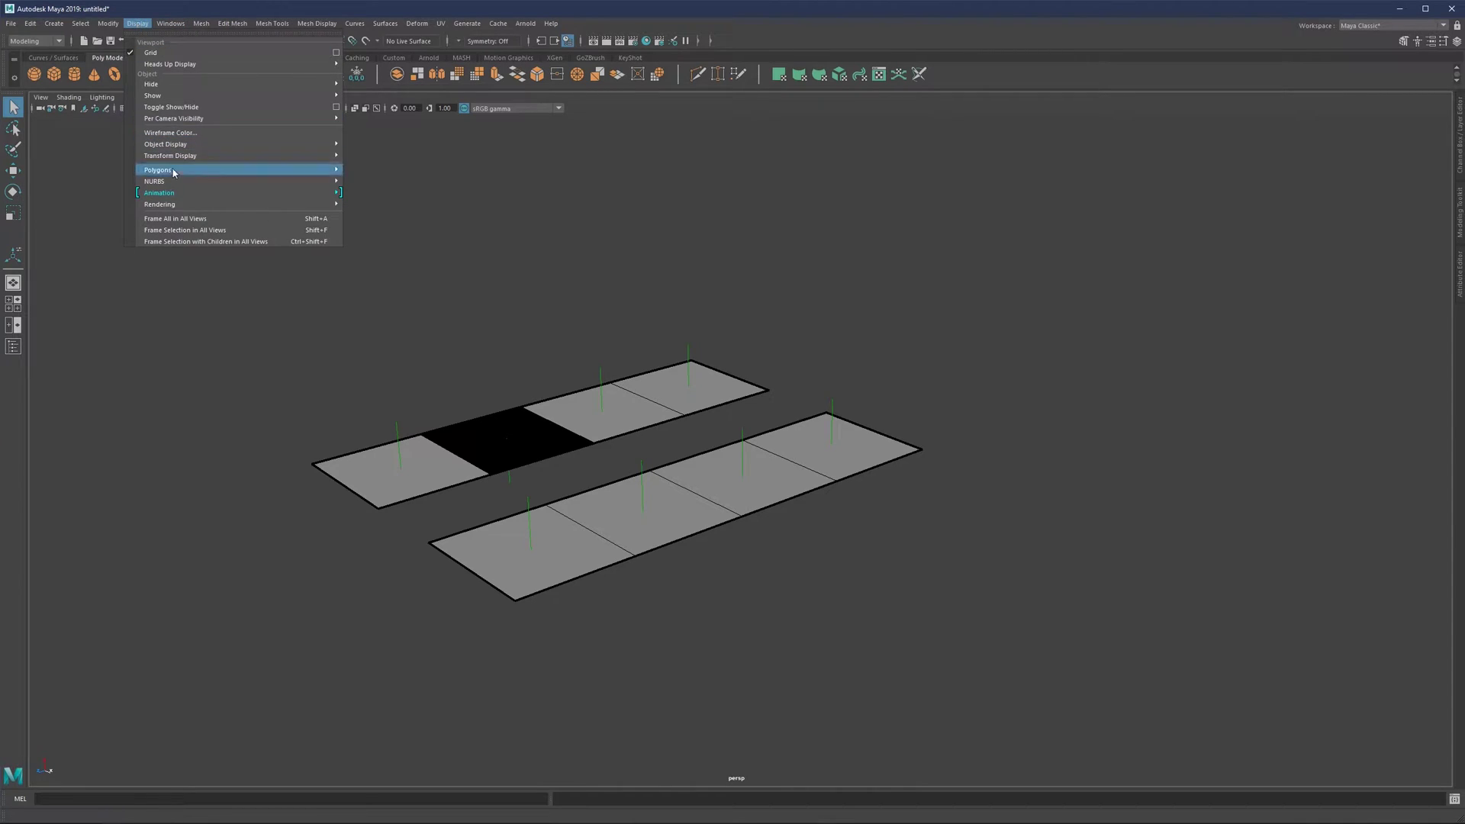
{"action": "mouse_move", "coordinate": [173, 170]}
{"action": "left_click", "coordinate": [401, 295]}
{"action": "left_click_drag", "start_coordinate": [641, 344], "coordinate": [737, 329], "text": "alt"}
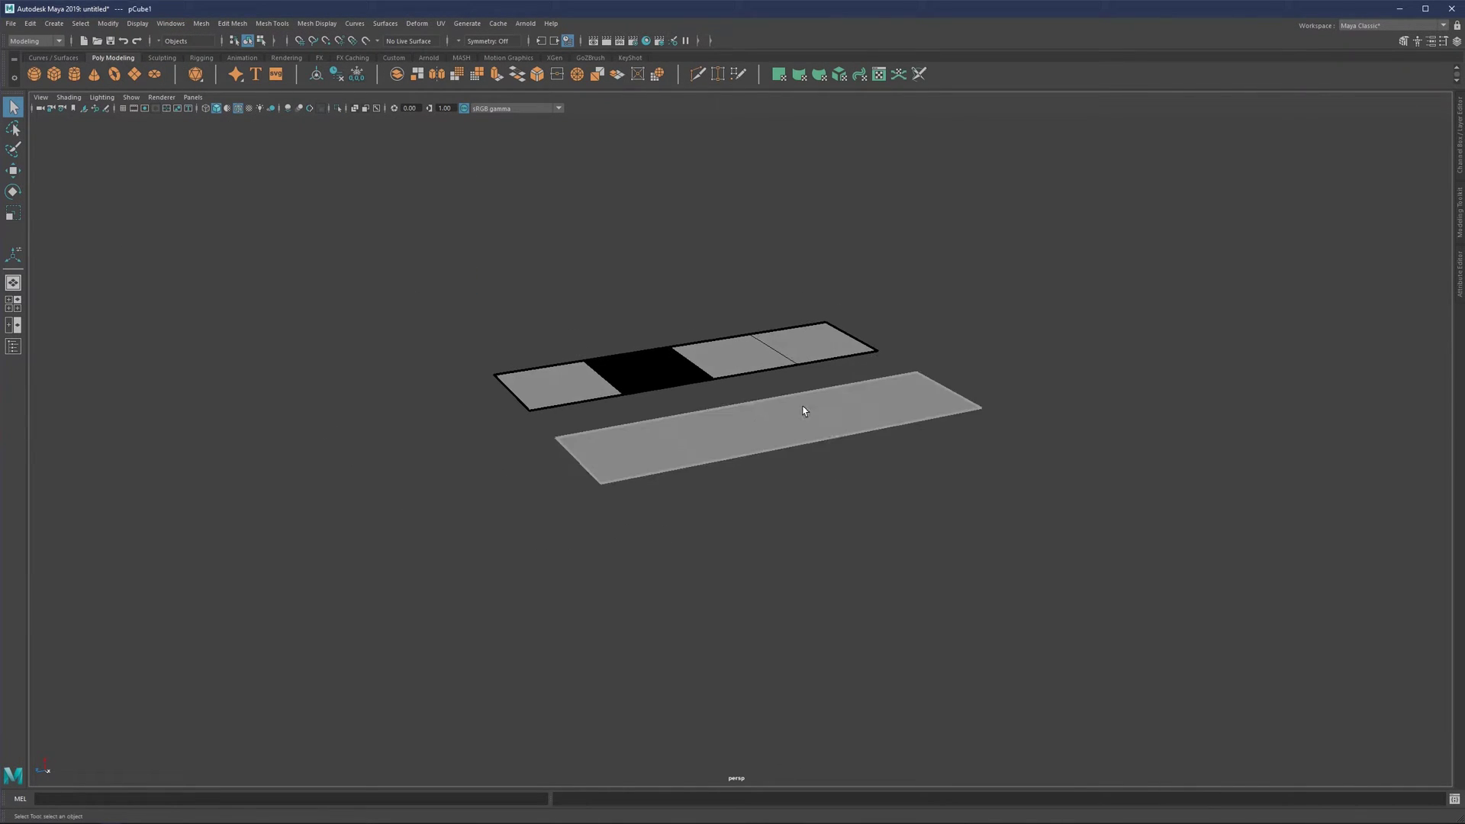
Extrude all faces of the evenly shaded strip upward into a solid block and return to object mode.
{"action": "middle_click_drag", "start_coordinate": [791, 415], "coordinate": [714, 437], "text": "alt"}
{"action": "right_click_drag", "start_coordinate": [749, 428], "coordinate": [756, 463]}
{"action": "double_click", "coordinate": [745, 438]}
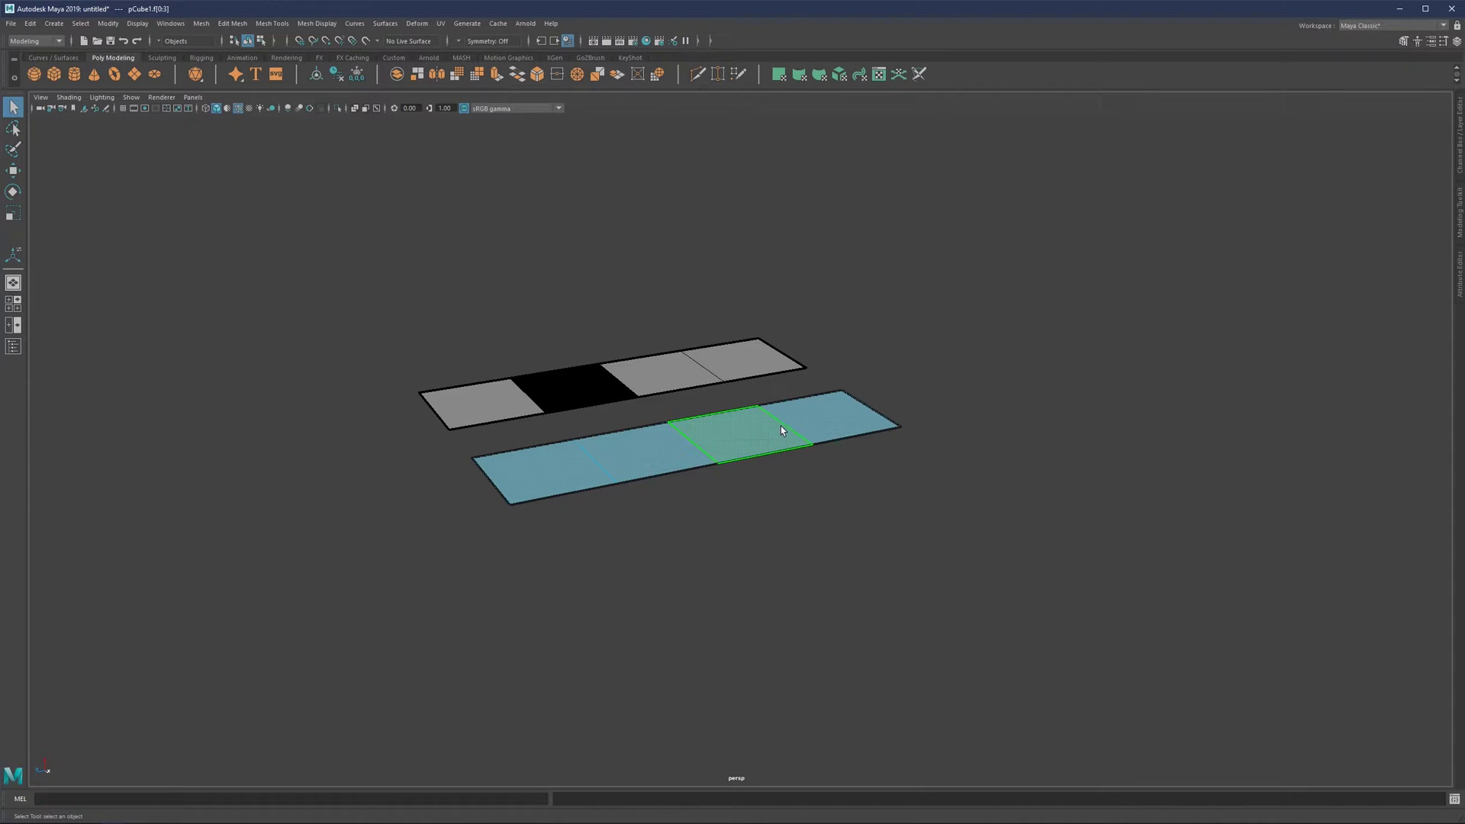
{"action": "key", "text": "ctrl+e"}
{"action": "left_click_drag", "start_coordinate": [868, 457], "coordinate": [883, 457]}
{"action": "left_click", "coordinate": [1029, 360]}
{"action": "mouse_move", "coordinate": [752, 392]}
{"action": "left_mouse_down", "text": "alt"}
{"action": "mouse_move", "coordinate": [728, 392]}
{"action": "mouse_move", "coordinate": [763, 403]}
{"action": "left_mouse_up", "text": "alt"}
{"action": "right_click_drag", "start_coordinate": [734, 394], "coordinate": [769, 362]}
{"action": "mouse_move", "coordinate": [717, 402]}
{"action": "left_mouse_down", "text": "alt"}
{"action": "mouse_move", "coordinate": [684, 392]}
{"action": "mouse_move", "coordinate": [716, 404]}
{"action": "left_mouse_up", "text": "alt"}
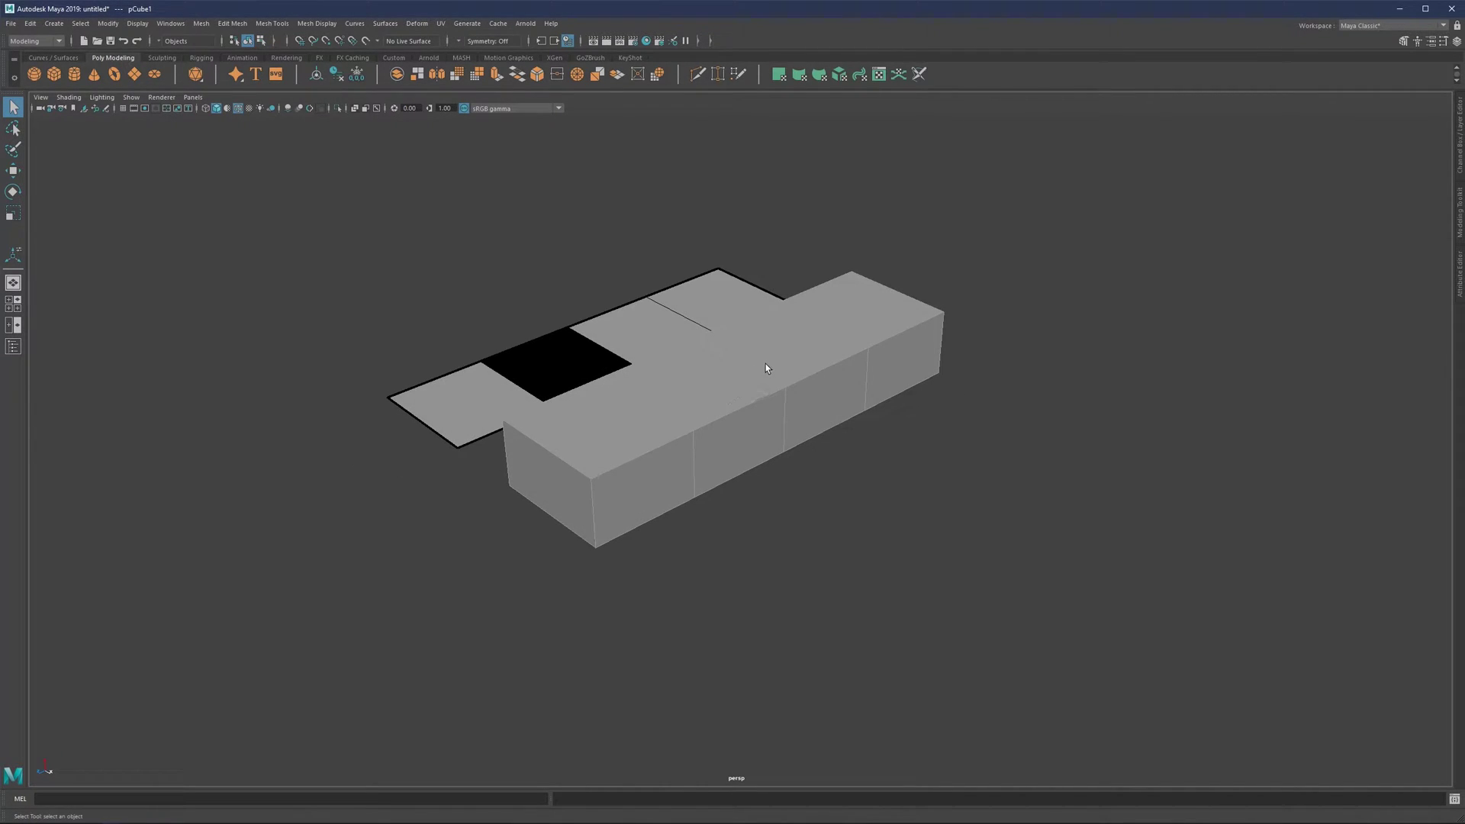
Extrude all faces of the strip with the black face, with Keep Faces Together off and a thickness of 3.
{"action": "left_click_drag", "start_coordinate": [745, 355], "coordinate": [603, 429], "text": "alt"}
{"action": "right_click_drag", "start_coordinate": [603, 429], "coordinate": [600, 459]}
{"action": "double_click", "coordinate": [600, 460]}
{"action": "left_click_drag", "start_coordinate": [600, 459], "coordinate": [592, 429], "text": "alt"}
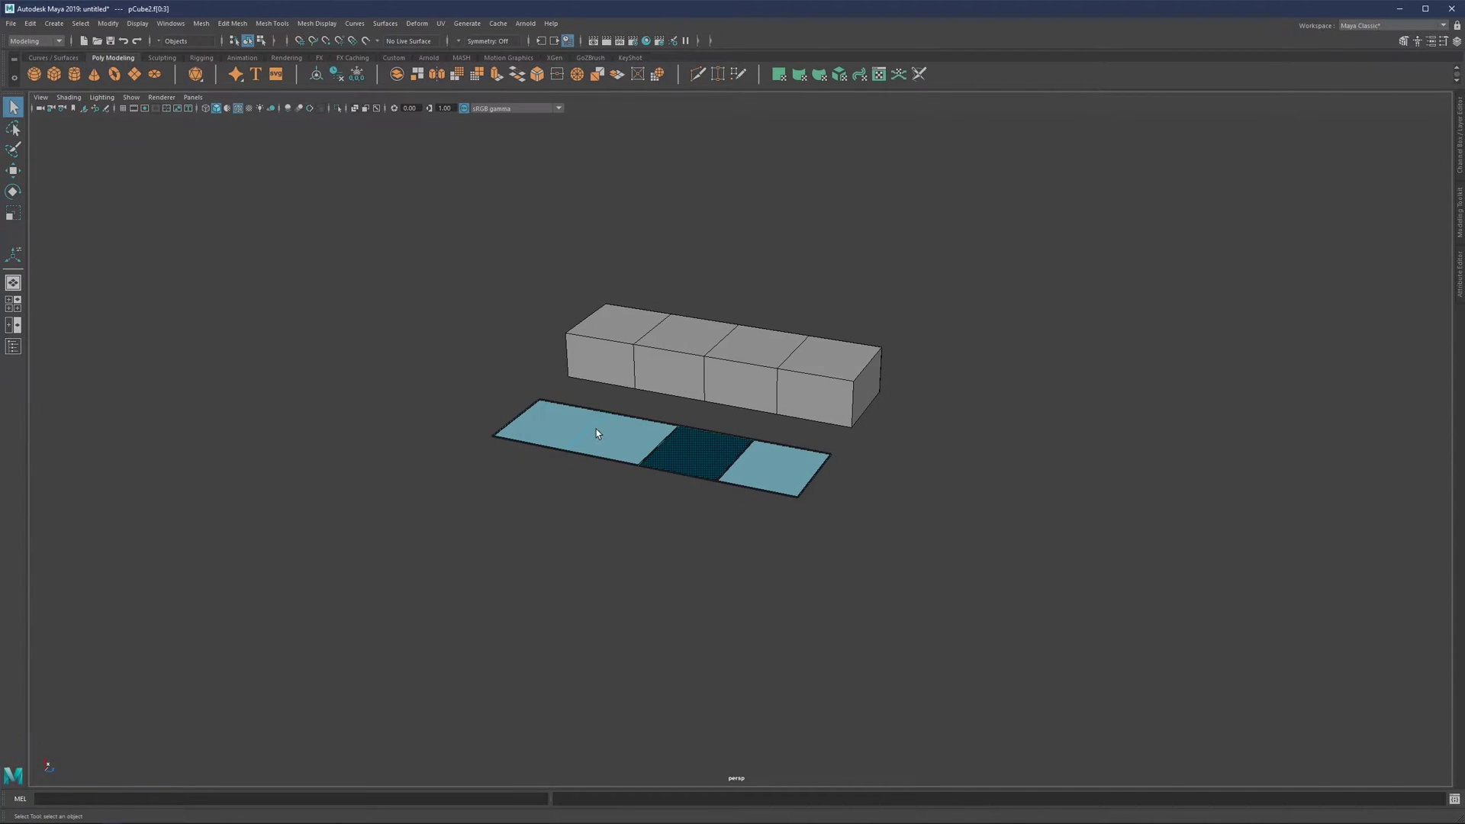
{"action": "key", "text": "ctrl+e"}
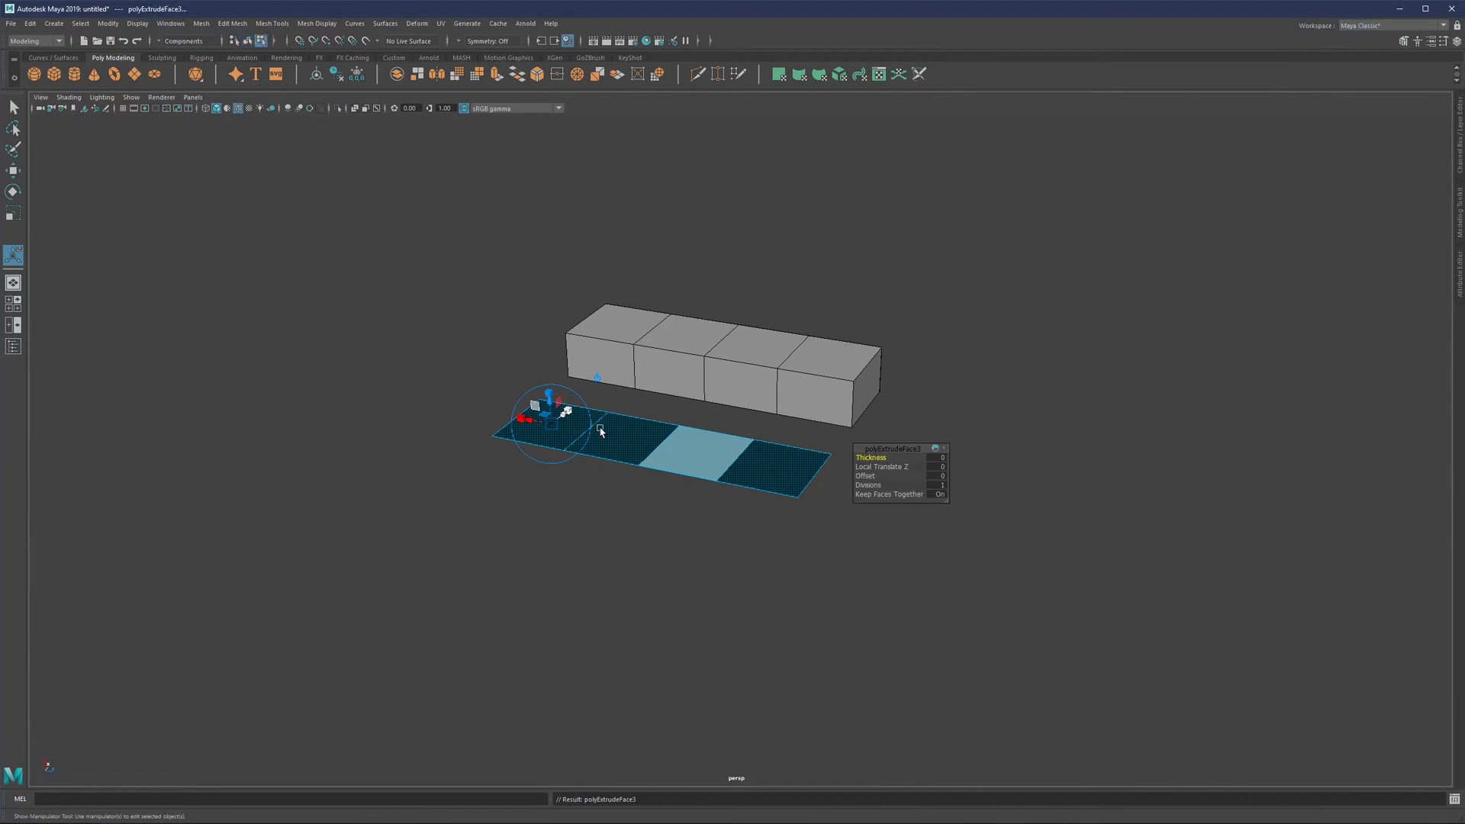
{"action": "left_click", "coordinate": [943, 496]}
{"action": "left_click_drag", "start_coordinate": [866, 457], "coordinate": [885, 455]}
{"action": "left_click_drag", "start_coordinate": [665, 449], "coordinate": [700, 419], "text": "alt"}
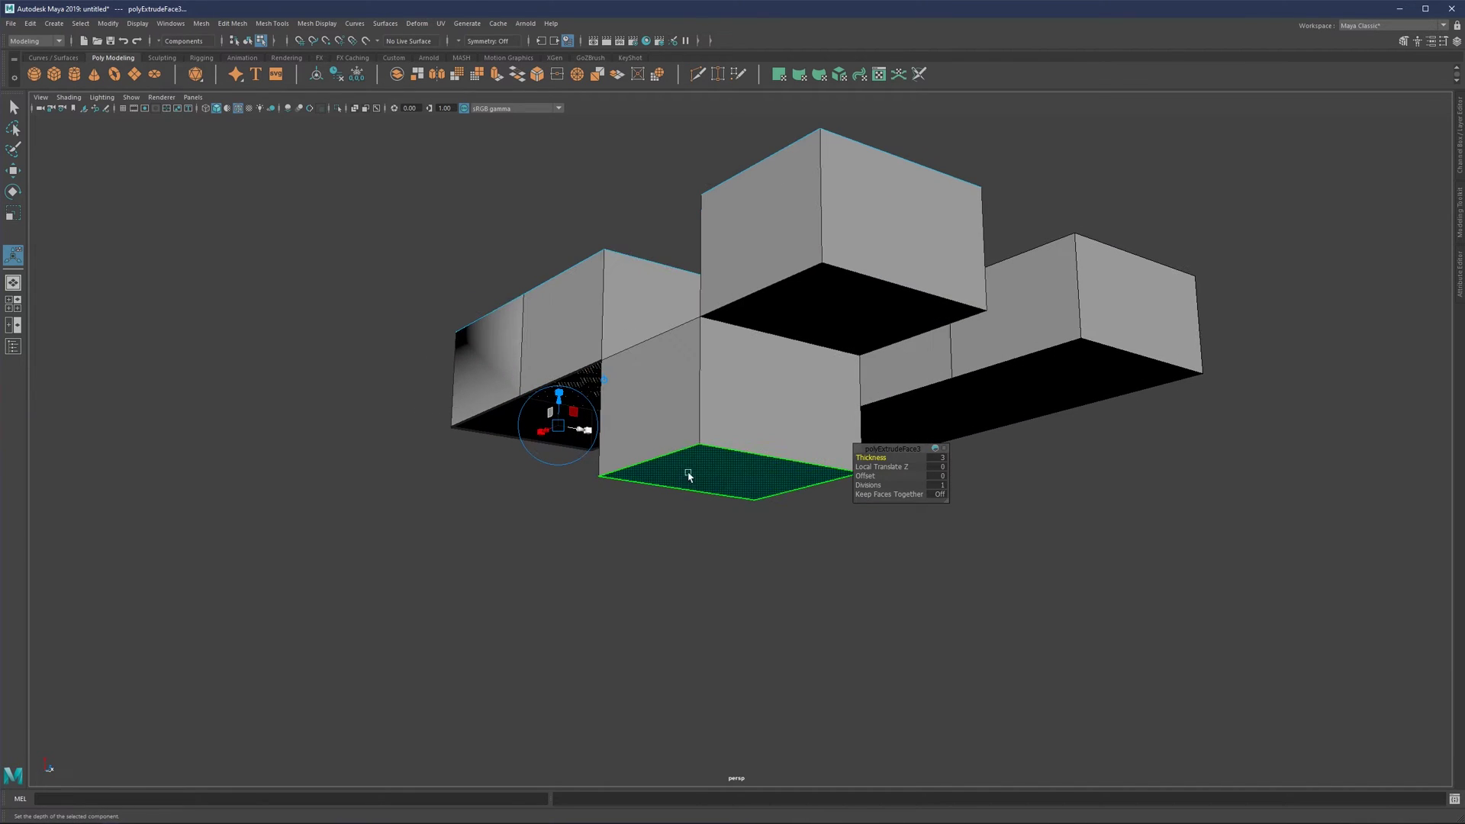
{"action": "left_click_drag", "start_coordinate": [717, 480], "coordinate": [565, 408], "text": "alt"}
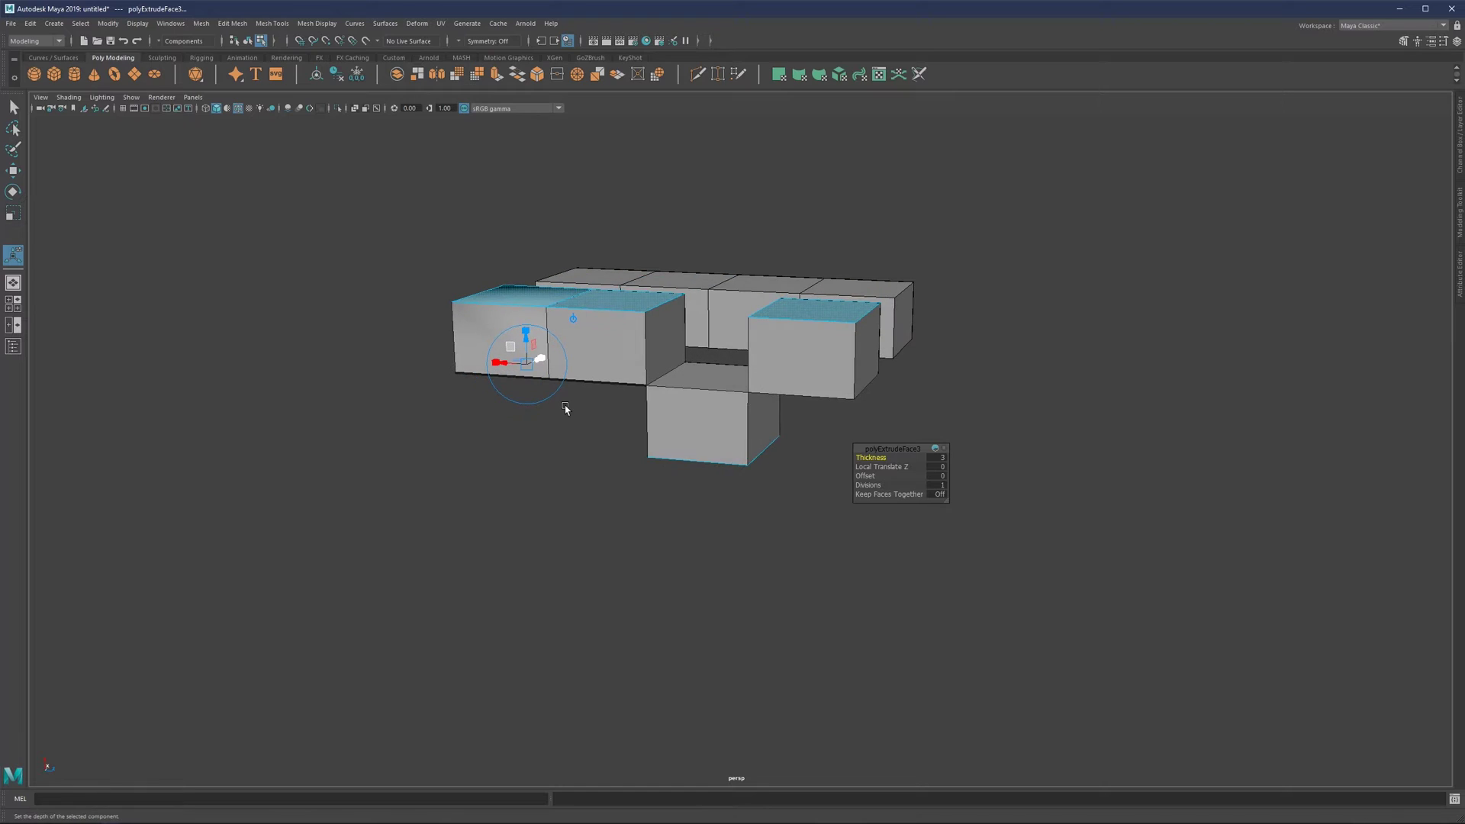
Undo the extrusions on both strips to restore the flat planes.
{"action": "key", "text": "ctrl+z"}
{"action": "key", "text": "ctrl+z"}
{"action": "key", "text": "ctrl+z"}
{"action": "key", "text": "ctrl+z"}
{"action": "key", "text": "ctrl+z"}
{"action": "key", "text": "ctrl+z"}
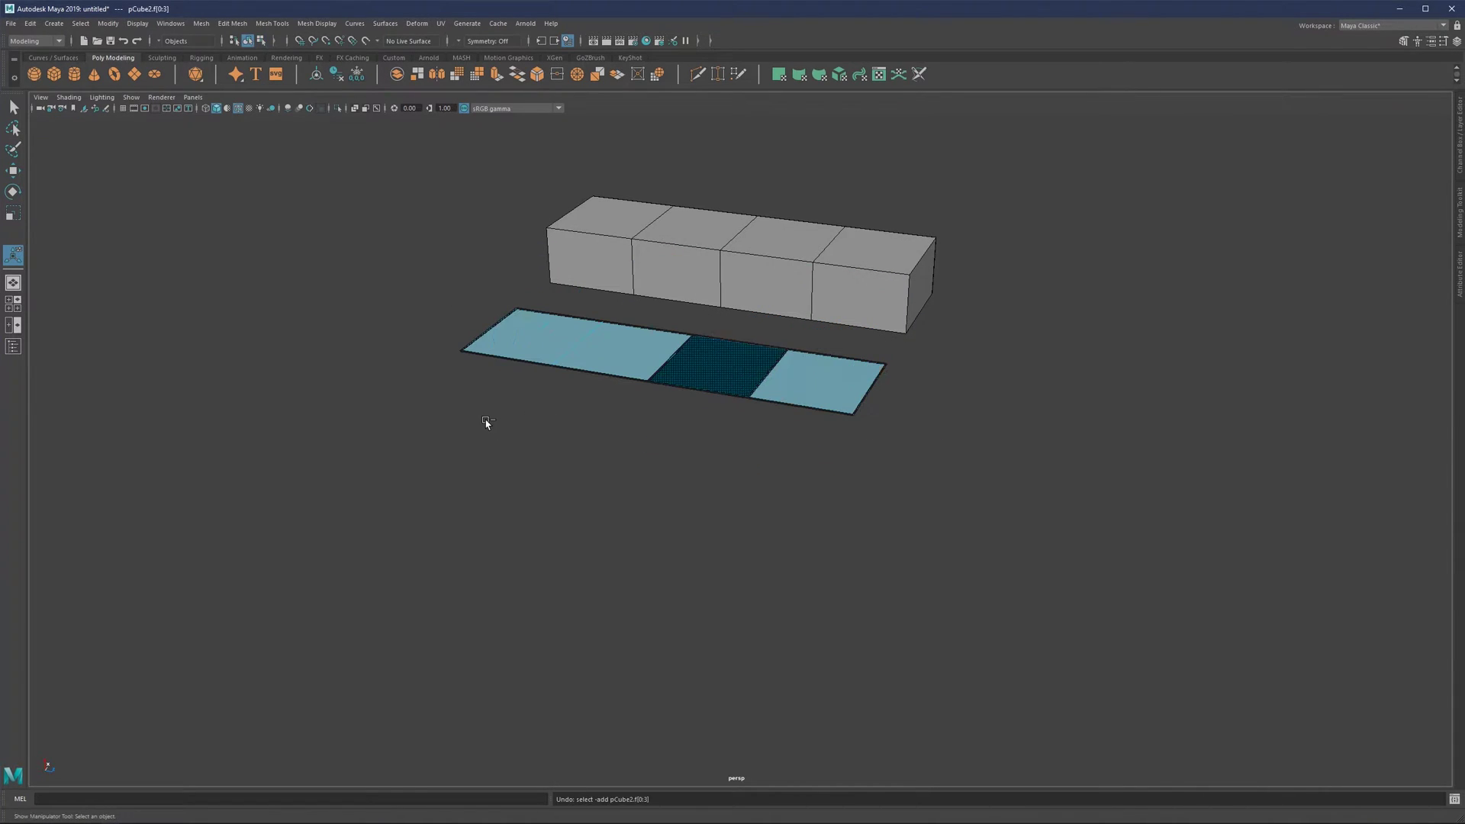
{"action": "left_click_drag", "start_coordinate": [866, 392], "coordinate": [574, 371], "text": "alt"}
{"action": "key", "text": "q"}
{"action": "key", "text": "ctrl+z"}
{"action": "key", "text": "ctrl+z"}
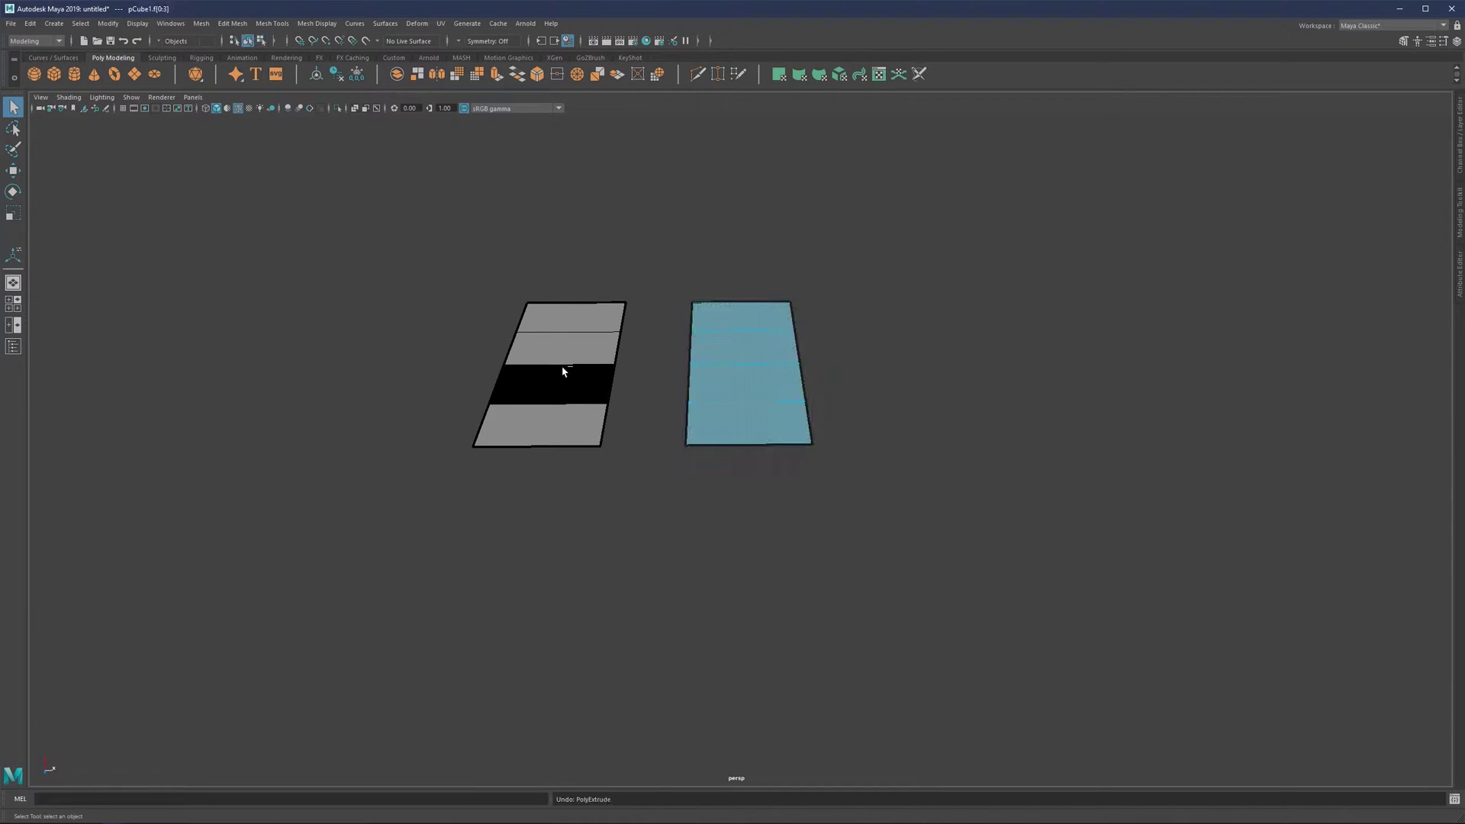
Return to object mode and select the strip that contains the black face.
{"action": "left_click_drag", "start_coordinate": [668, 371], "coordinate": [786, 360], "text": "alt"}
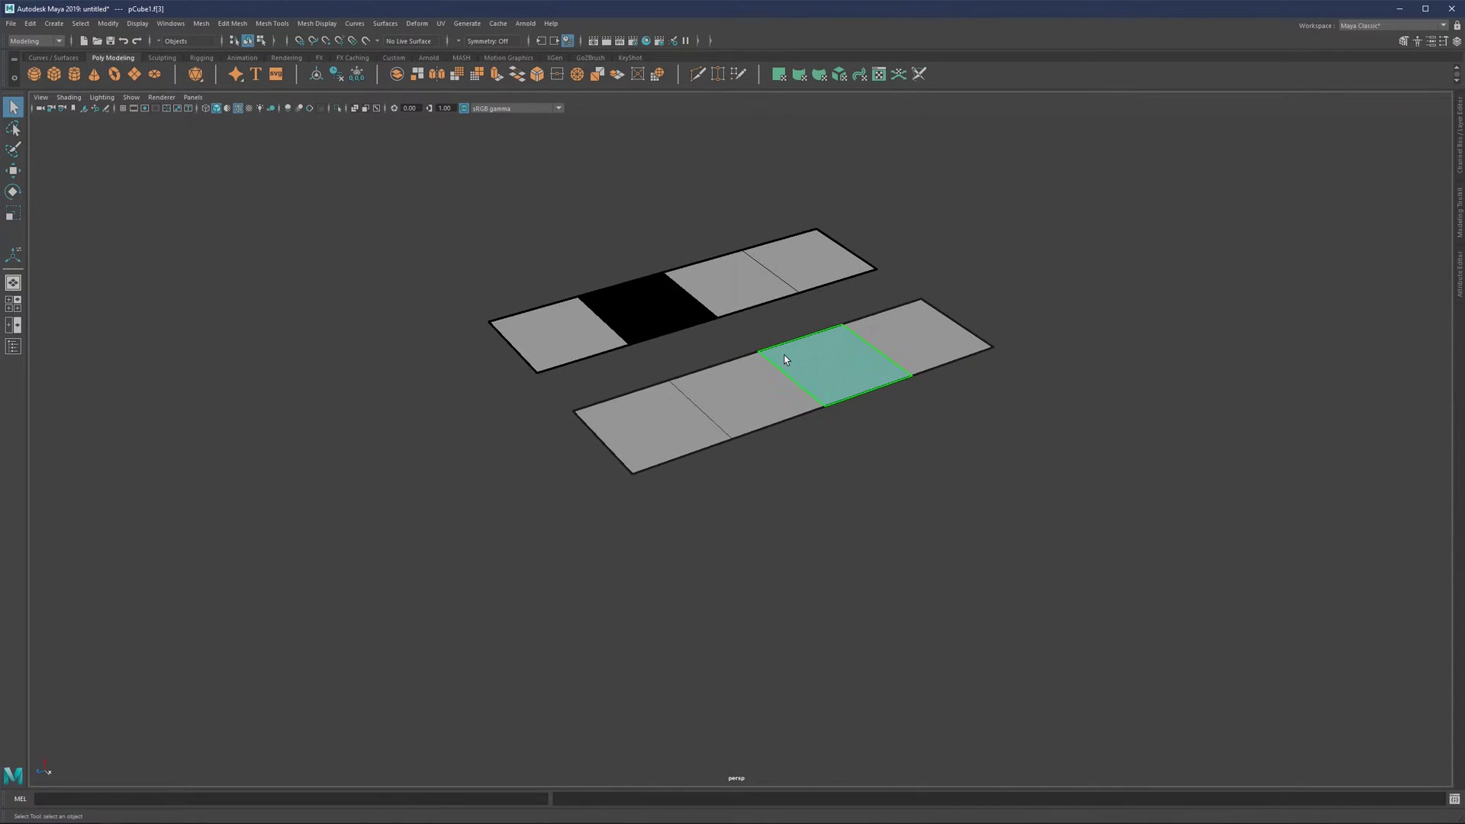
{"action": "left_click", "coordinate": [913, 331]}
{"action": "middle_click_drag", "start_coordinate": [950, 271], "coordinate": [902, 336], "text": "alt"}
{"action": "scroll", "coordinate": [891, 321], "scroll_direction": "up", "scroll_amount": 2}
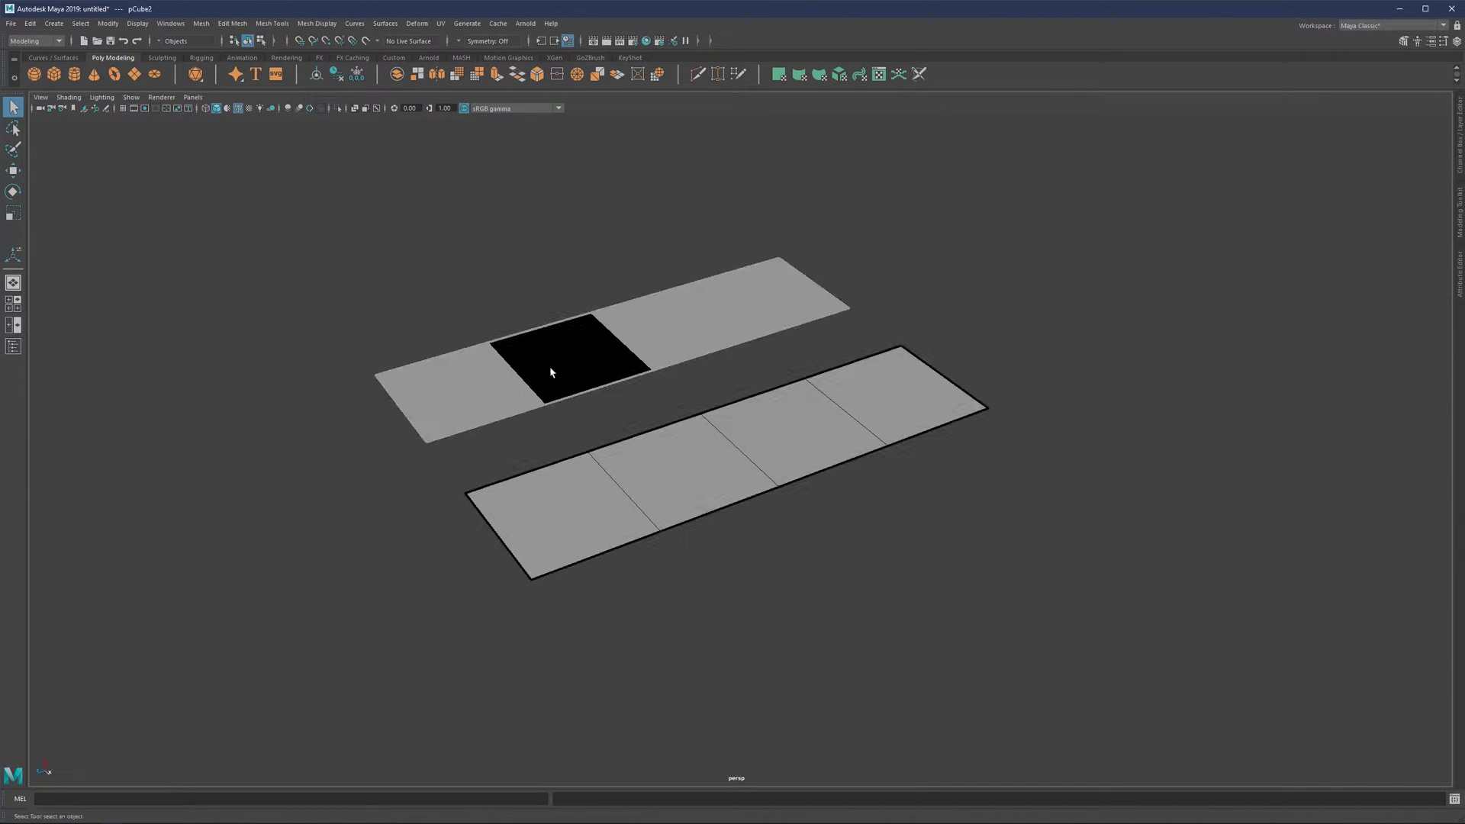
{"action": "left_click_drag", "start_coordinate": [577, 377], "coordinate": [557, 364], "text": "alt"}
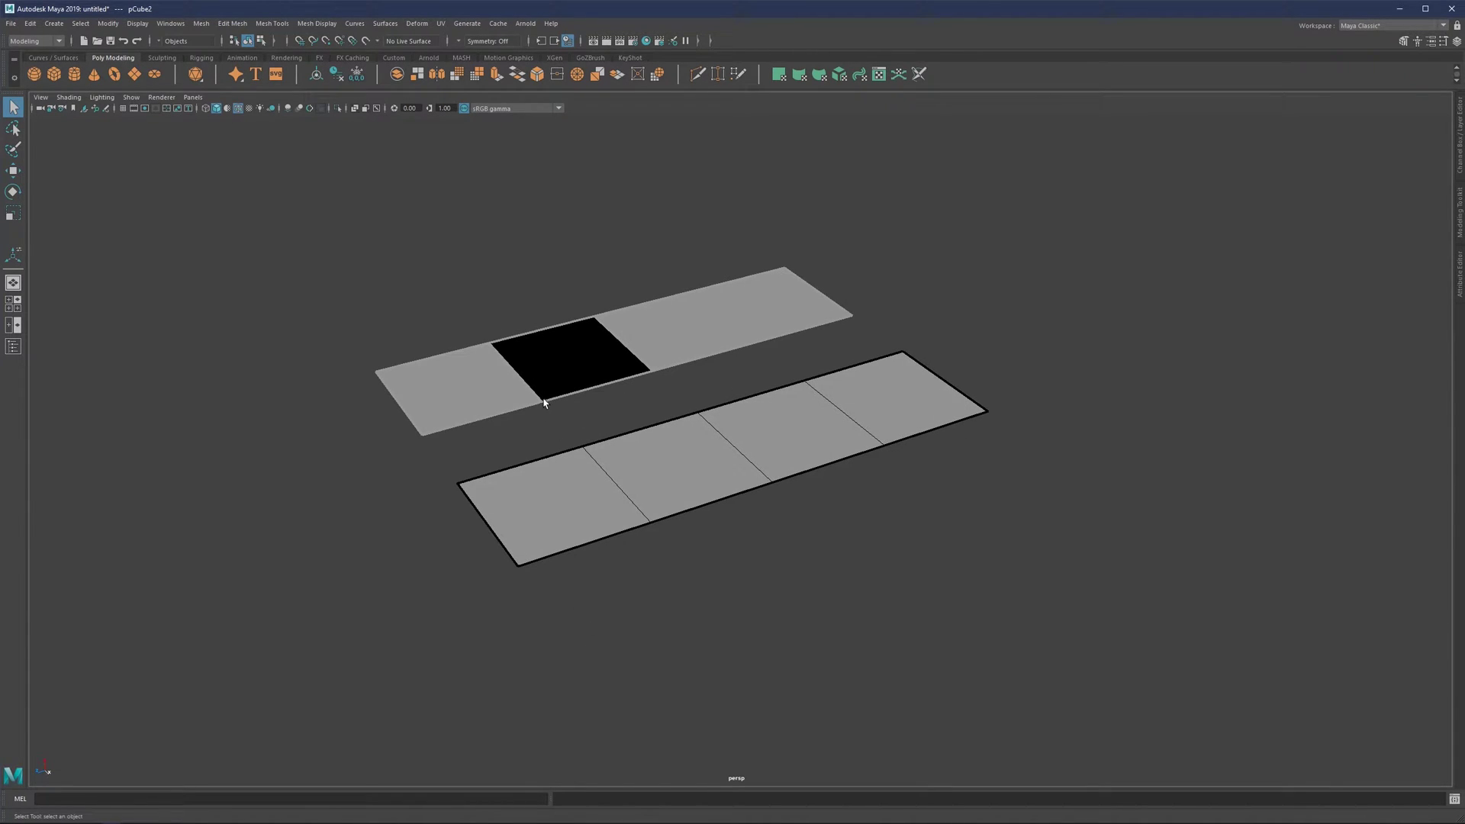
{"action": "left_click_drag", "start_coordinate": [697, 339], "coordinate": [737, 360], "text": "alt"}
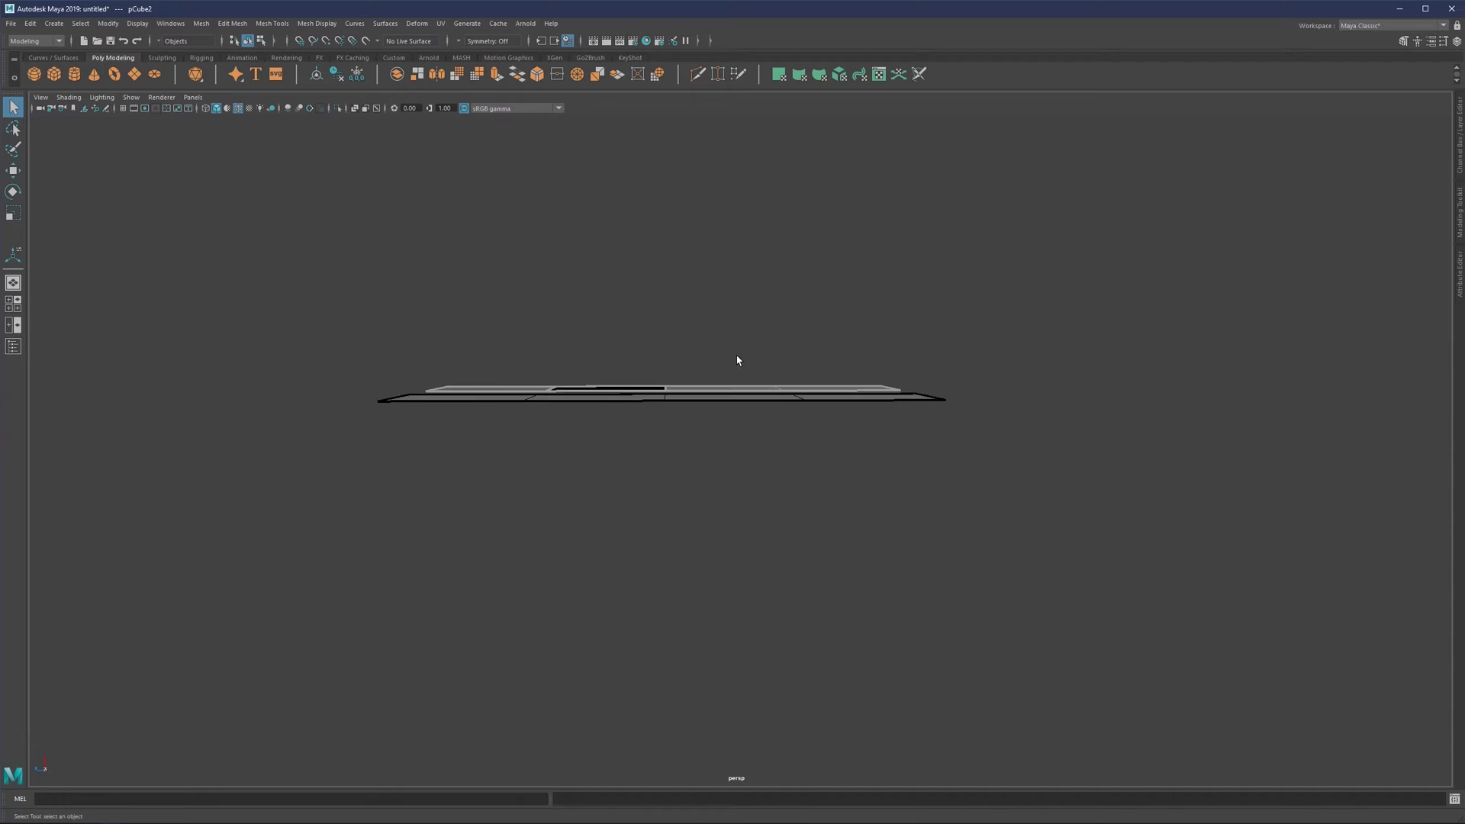
Turn the face normals display back on to check the black face's direction.
{"action": "left_click", "coordinate": [109, 23]}
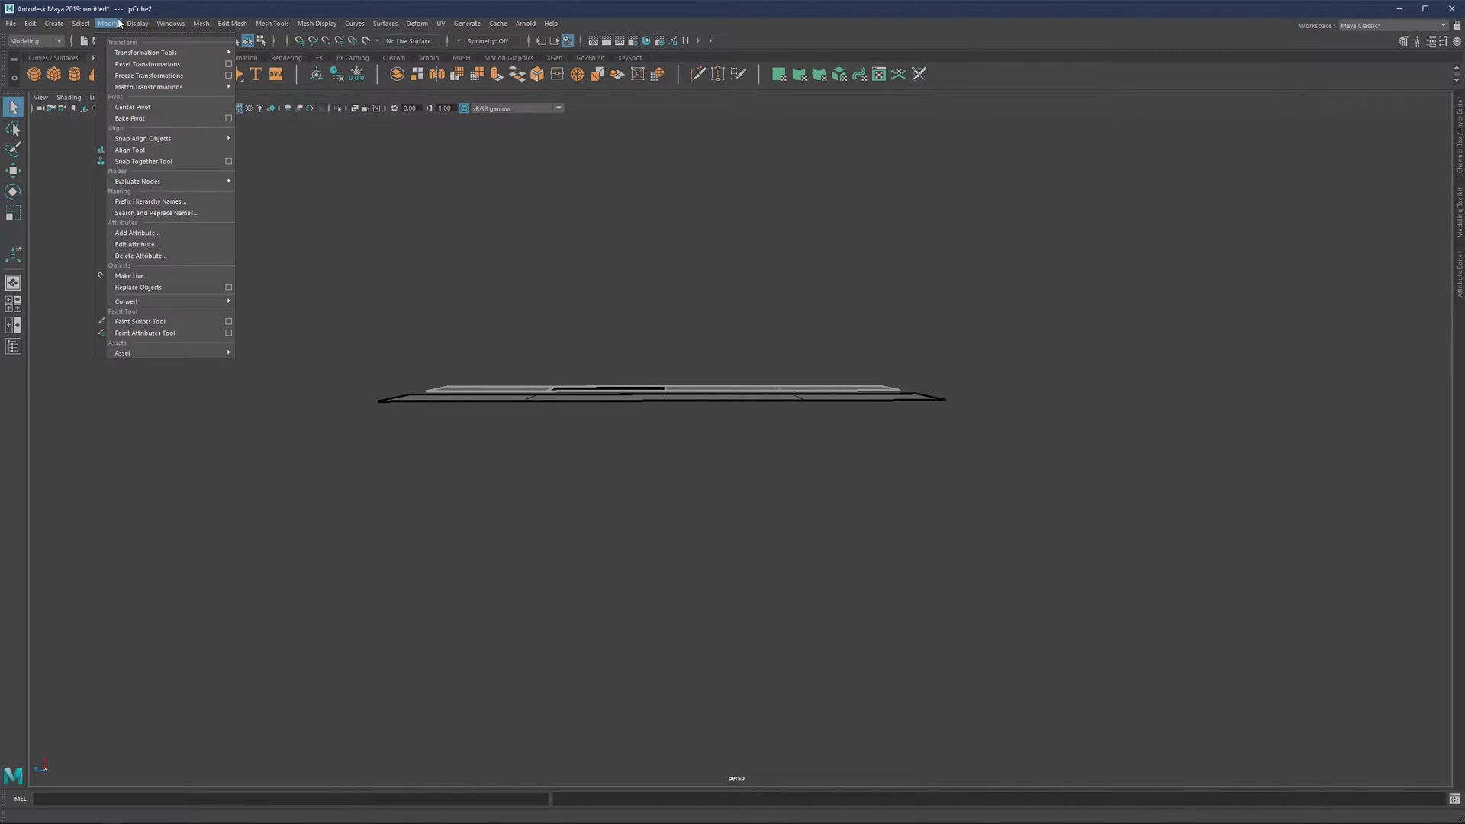
{"action": "mouse_move", "coordinate": [137, 23]}
{"action": "mouse_move", "coordinate": [183, 169]}
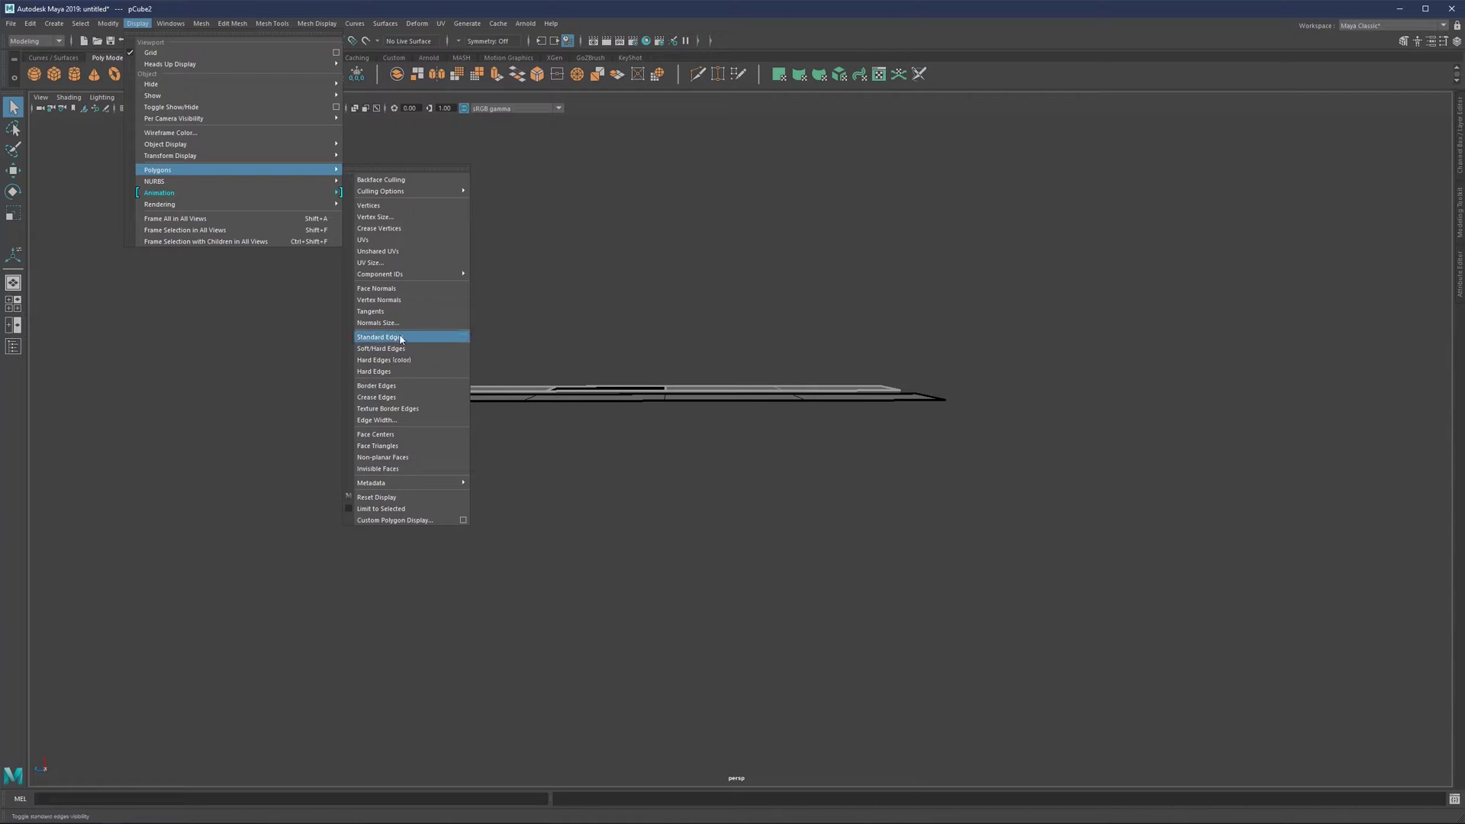
{"action": "left_click", "coordinate": [399, 298]}
{"action": "left_click_drag", "start_coordinate": [651, 360], "coordinate": [628, 386], "text": "alt"}
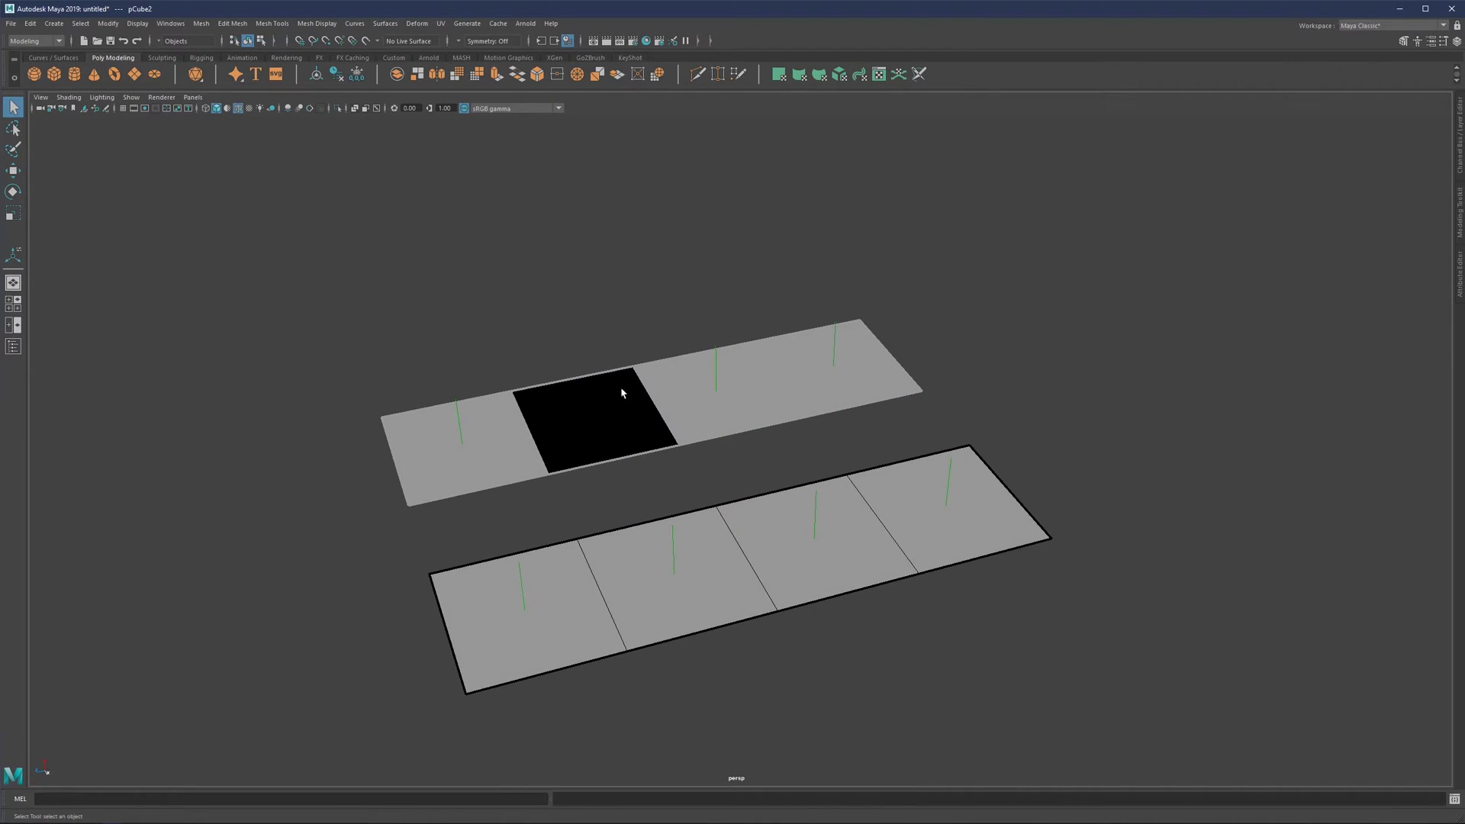
Try reversing the normal of the black face in the rear strip.
{"action": "middle_click_drag", "start_coordinate": [628, 387], "coordinate": [631, 346], "text": "alt"}
{"action": "left_click", "coordinate": [596, 401]}
{"action": "mouse_move", "coordinate": [577, 385]}
{"action": "left_mouse_down", "text": "alt"}
{"action": "mouse_move", "coordinate": [567, 370]}
{"action": "mouse_move", "coordinate": [580, 388]}
{"action": "left_mouse_up", "text": "alt"}
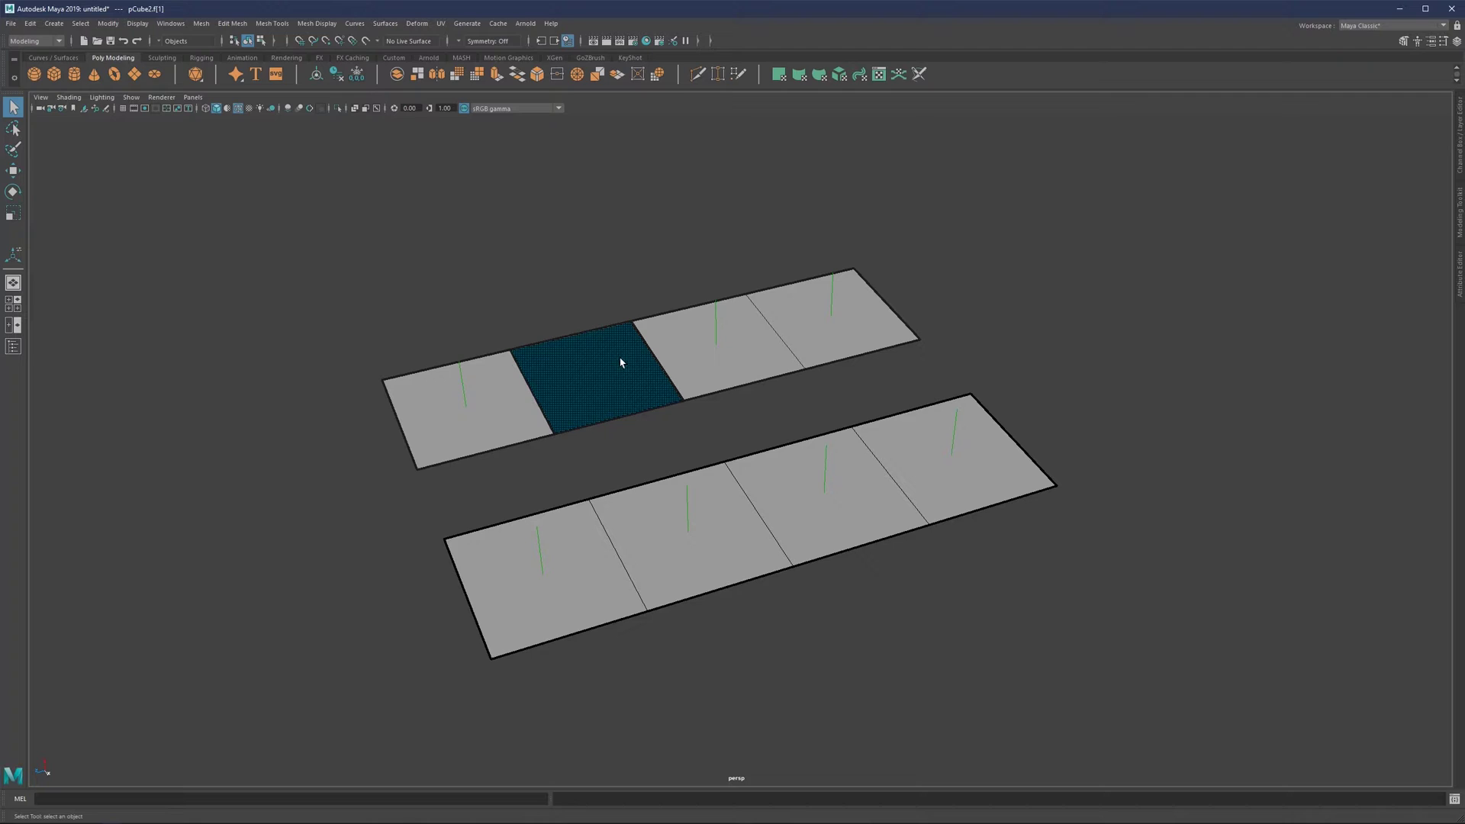
{"action": "left_click", "coordinate": [270, 24]}
{"action": "left_click", "coordinate": [313, 24]}
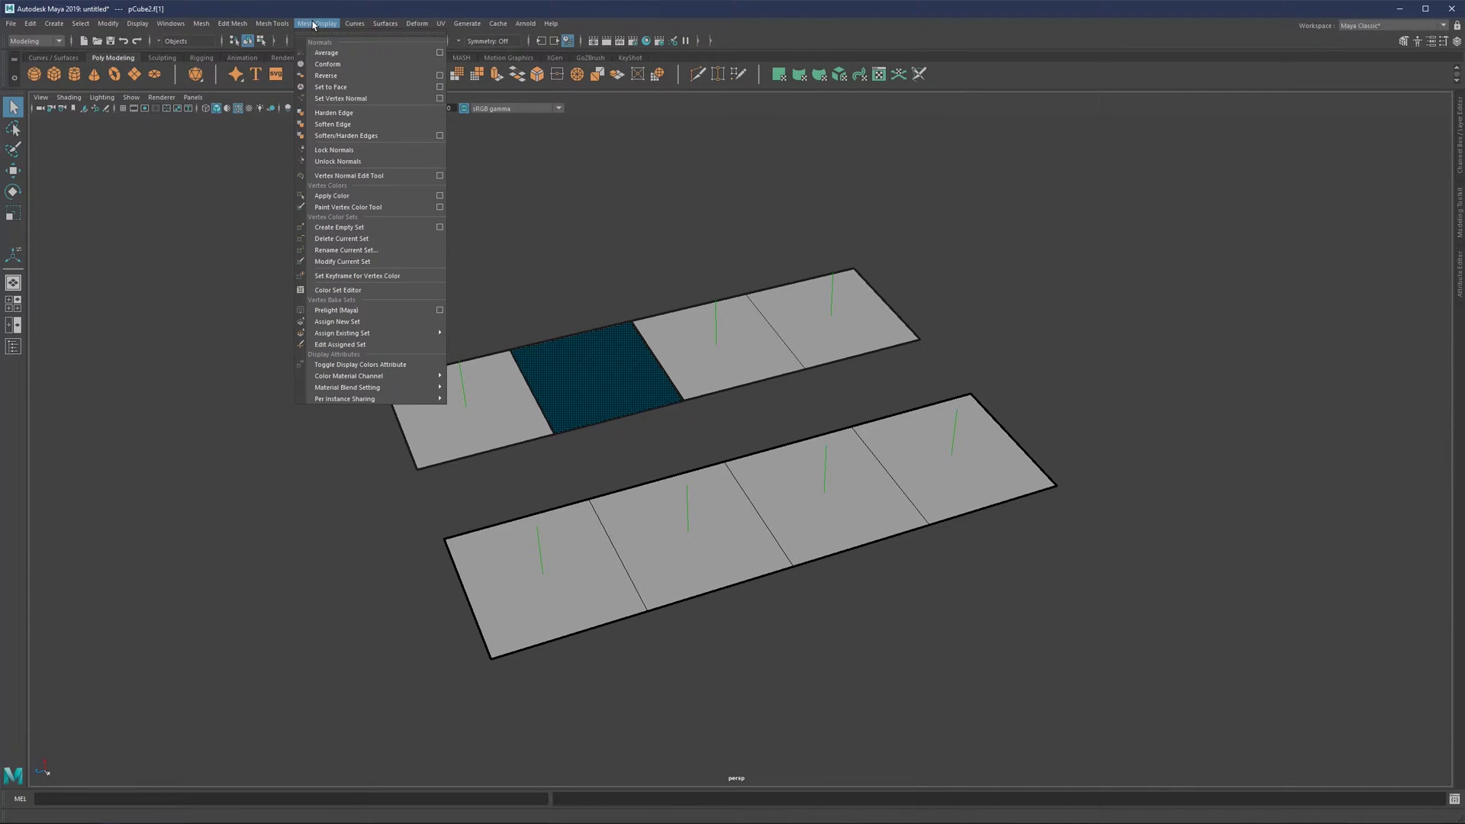
{"action": "left_click", "coordinate": [330, 75]}
{"action": "left_click", "coordinate": [589, 341]}
{"action": "middle_click_drag", "start_coordinate": [655, 308], "coordinate": [654, 257], "text": "alt"}
Undo the reversal and flip the black face's normal again with the Reverse command.
{"action": "key", "text": "ctrl+z"}
{"action": "left_click_drag", "start_coordinate": [600, 303], "coordinate": [649, 319], "text": "alt"}
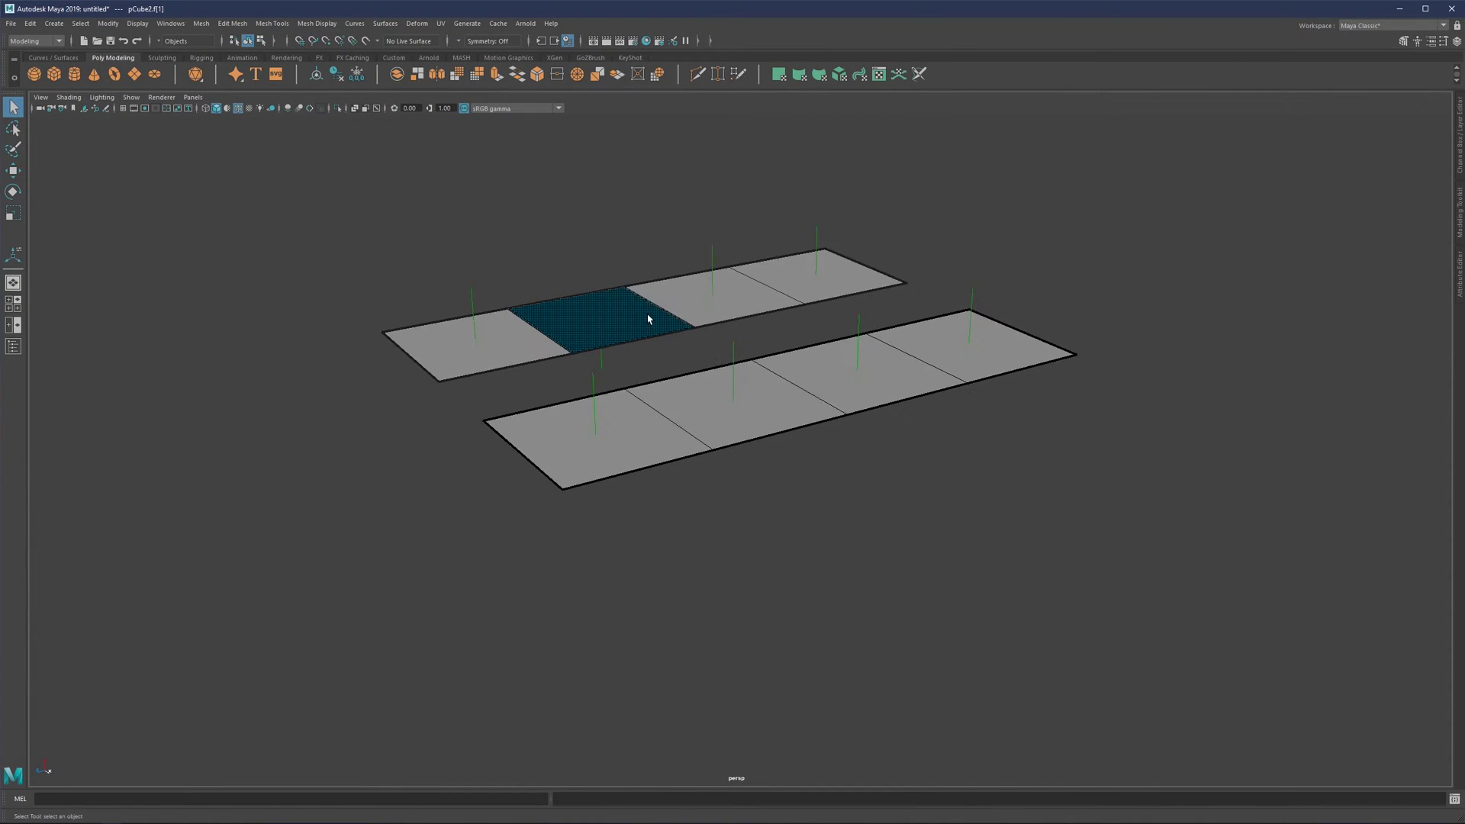
{"action": "right_click", "coordinate": [634, 313], "text": "shift"}
{"action": "right_click_drag", "start_coordinate": [634, 313], "coordinate": [734, 328], "text": "shift"}
{"action": "left_click", "coordinate": [644, 236]}
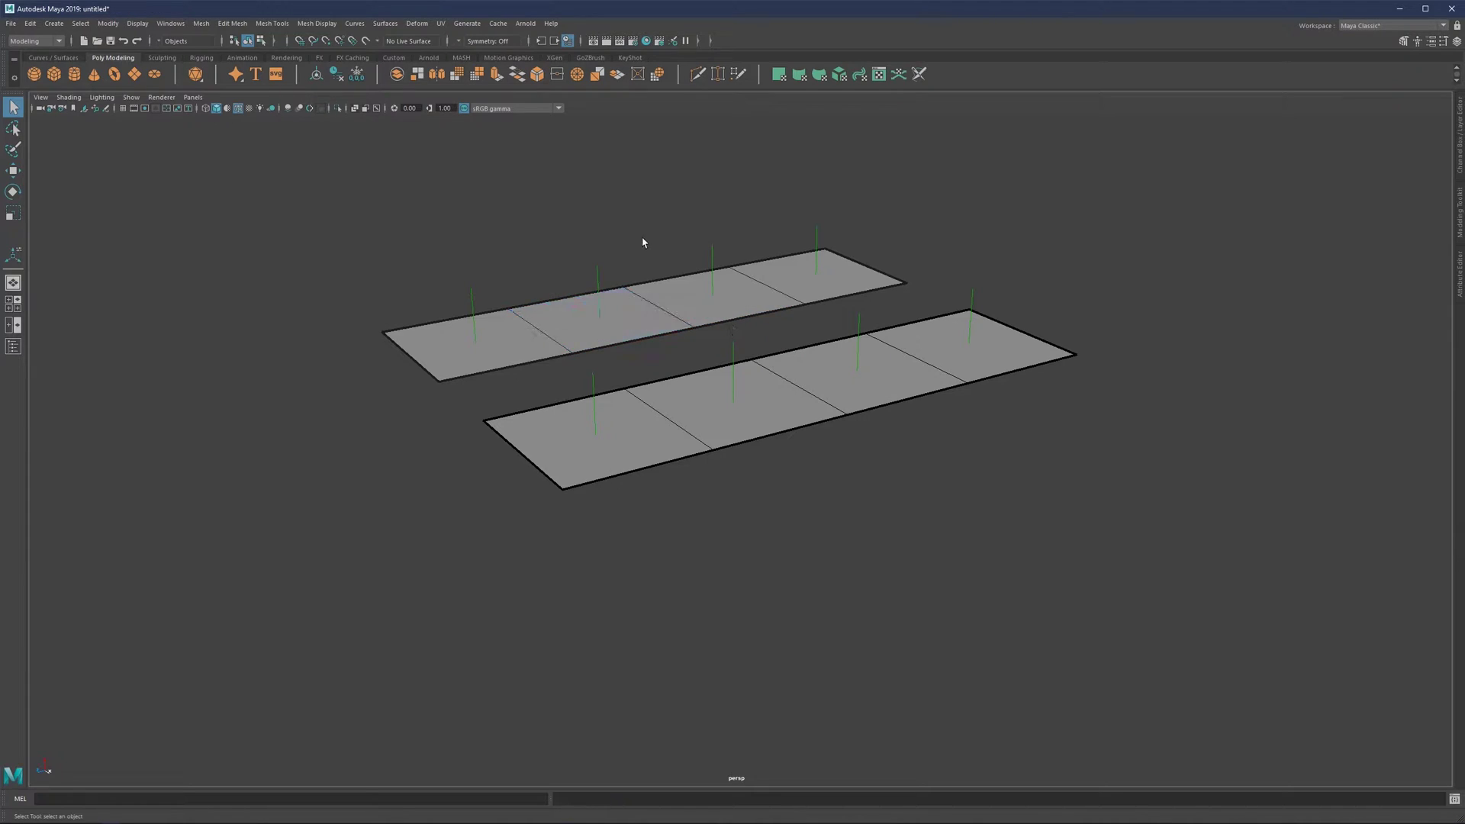
{"action": "left_click", "coordinate": [627, 314]}
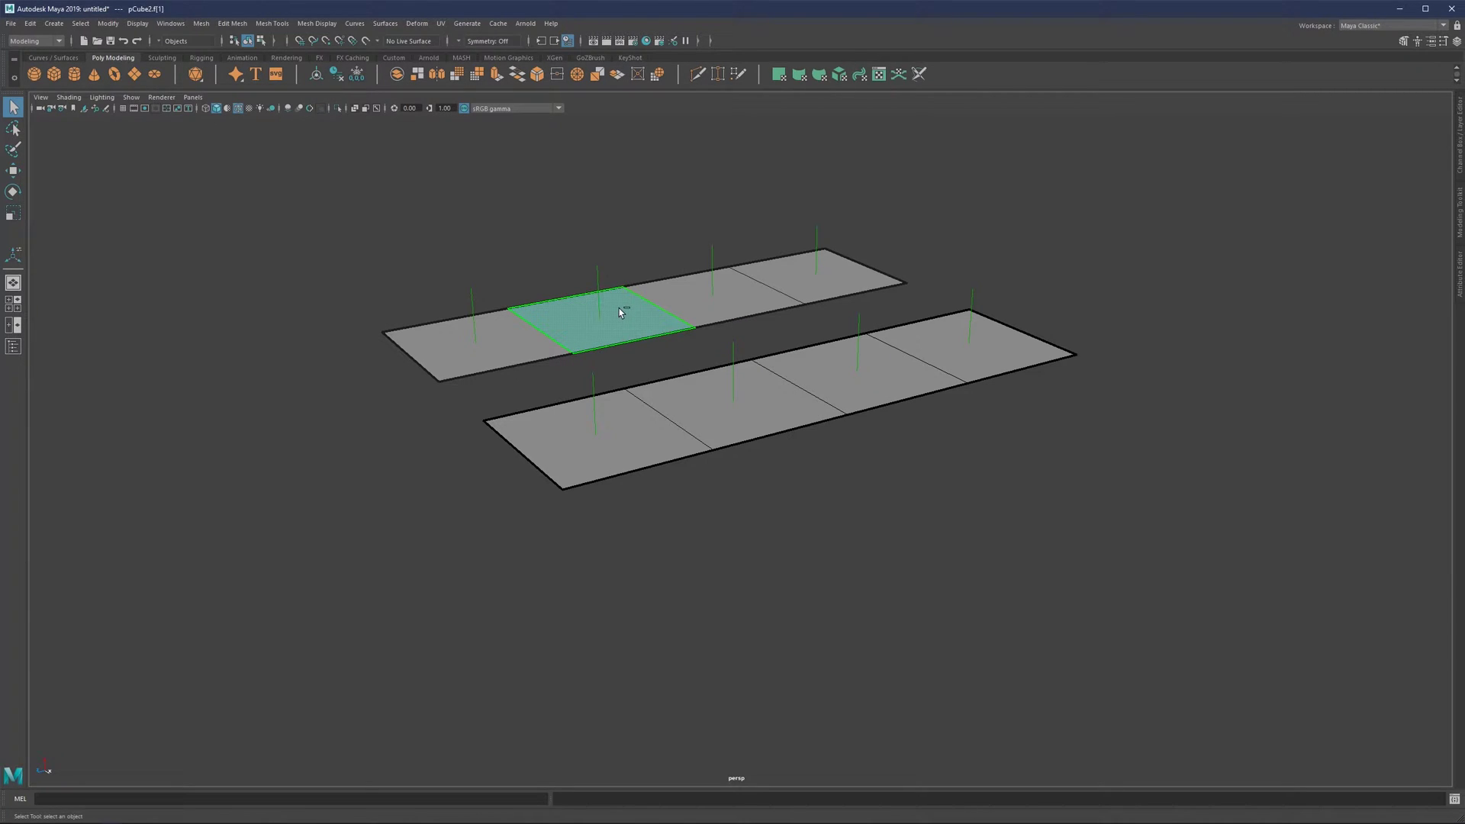
Restore the black face and apply Reverse Normals to the rear strip with the All faces in the shell option.
{"action": "key", "text": "ctrl+z"}
{"action": "right_click_drag", "start_coordinate": [631, 317], "coordinate": [787, 328], "text": "shift"}
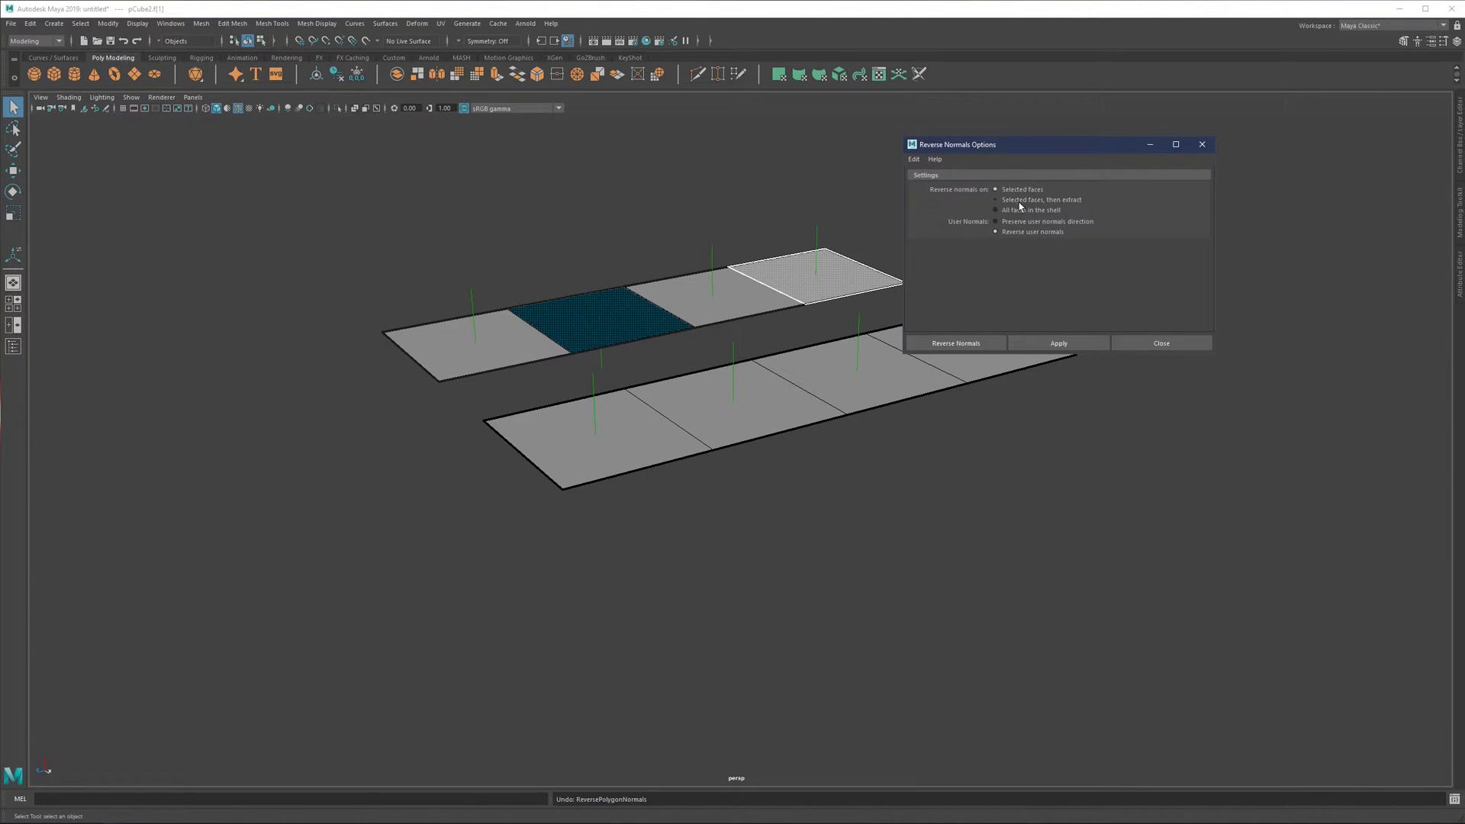
{"action": "left_click", "coordinate": [643, 299]}
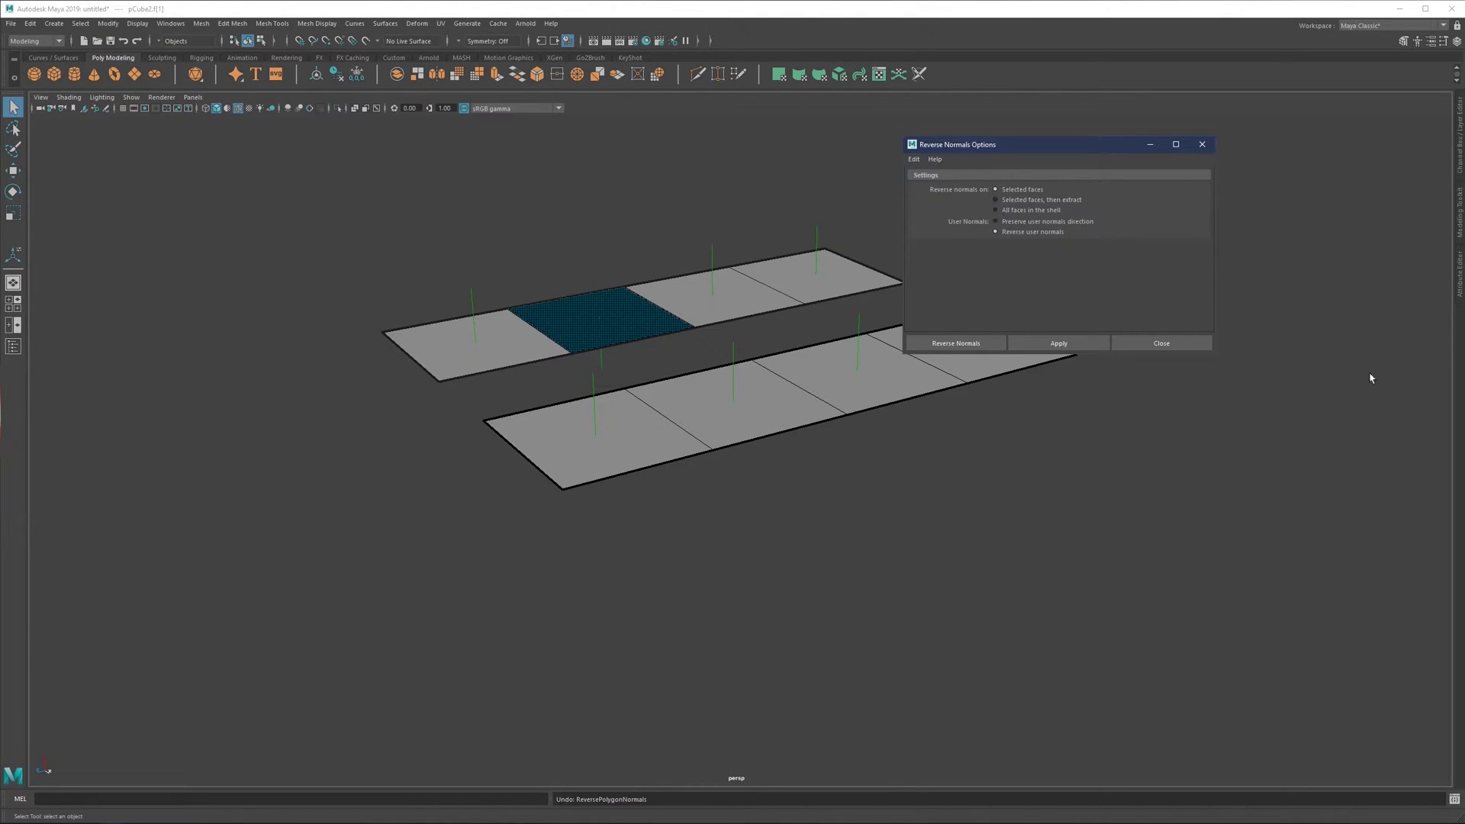
{"action": "left_click", "coordinate": [1057, 342]}
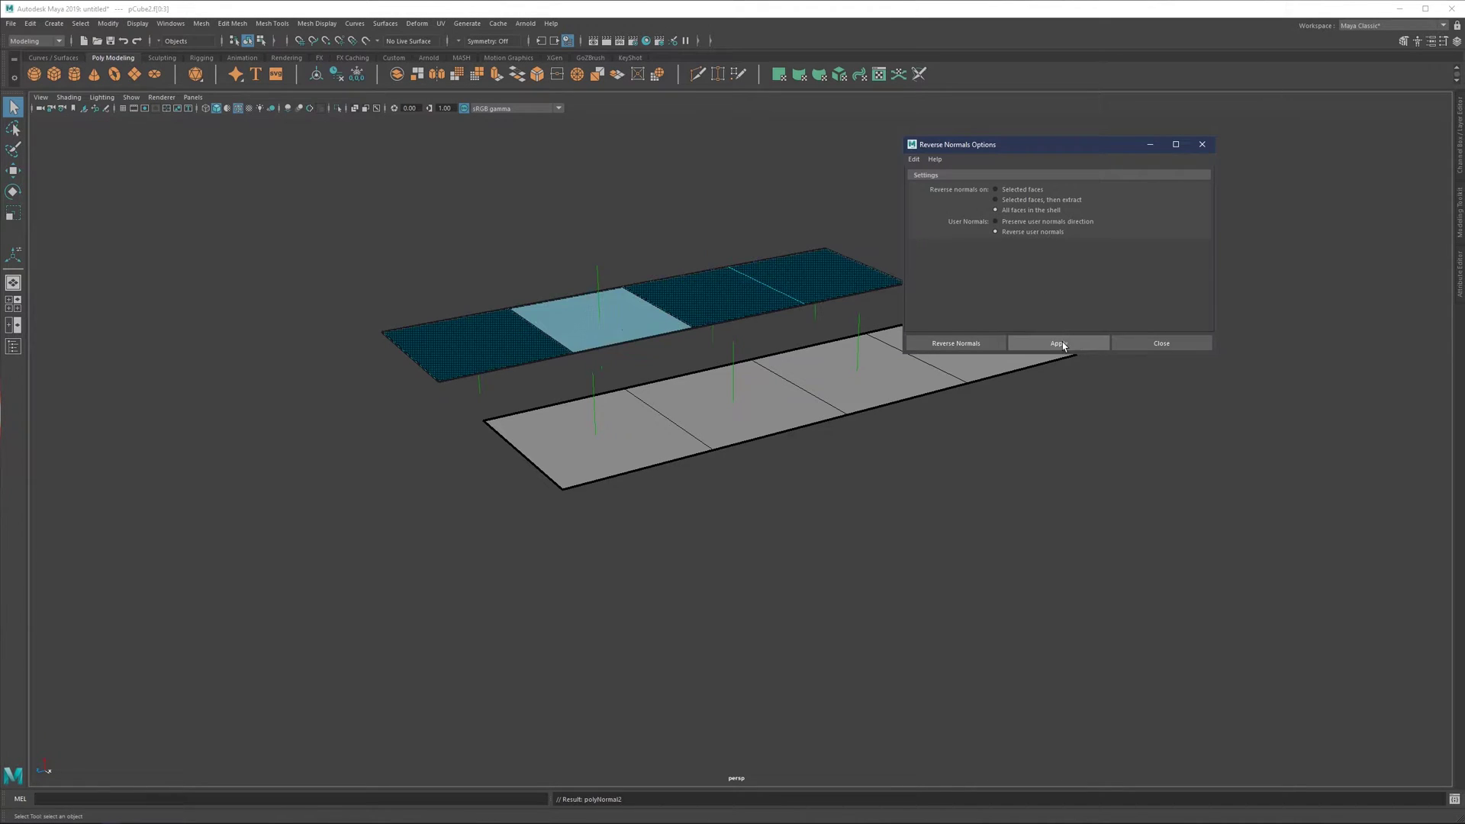
Undo the whole-shell normal reversal on the rear strip.
{"action": "left_click", "coordinate": [627, 301]}
{"action": "mouse_move", "coordinate": [632, 309]}
{"action": "left_mouse_down", "text": "alt"}
{"action": "mouse_move", "coordinate": [625, 296]}
{"action": "mouse_move", "coordinate": [629, 307]}
{"action": "left_mouse_up", "text": "alt"}
{"action": "key", "text": "ctrl+z"}
{"action": "key", "text": "ctrl+z"}
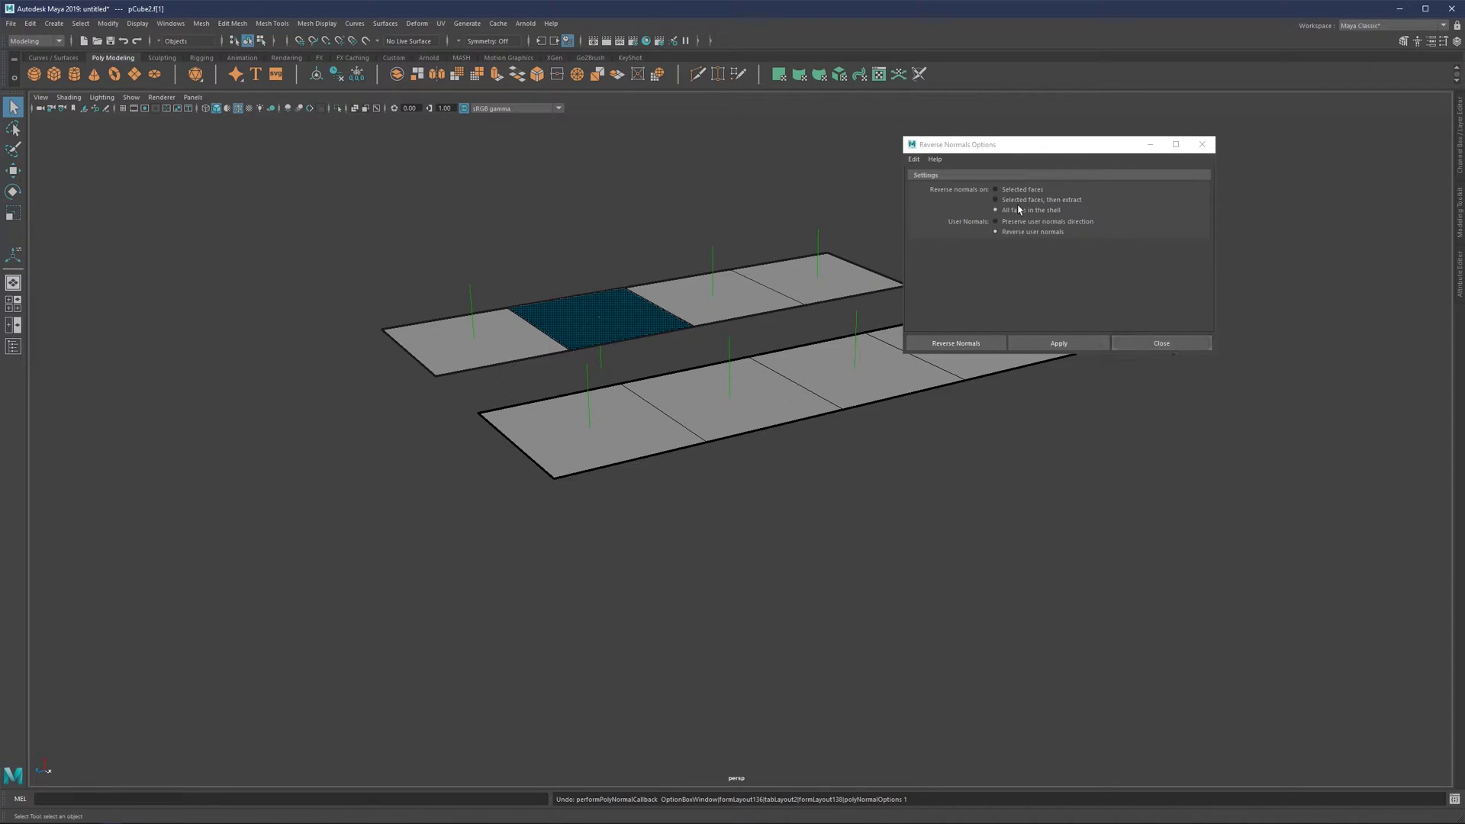
Reset the Reverse Normals options to Selected faces, close the options and deselect the black face.
{"action": "left_click", "coordinate": [914, 158]}
{"action": "left_click", "coordinate": [916, 186]}
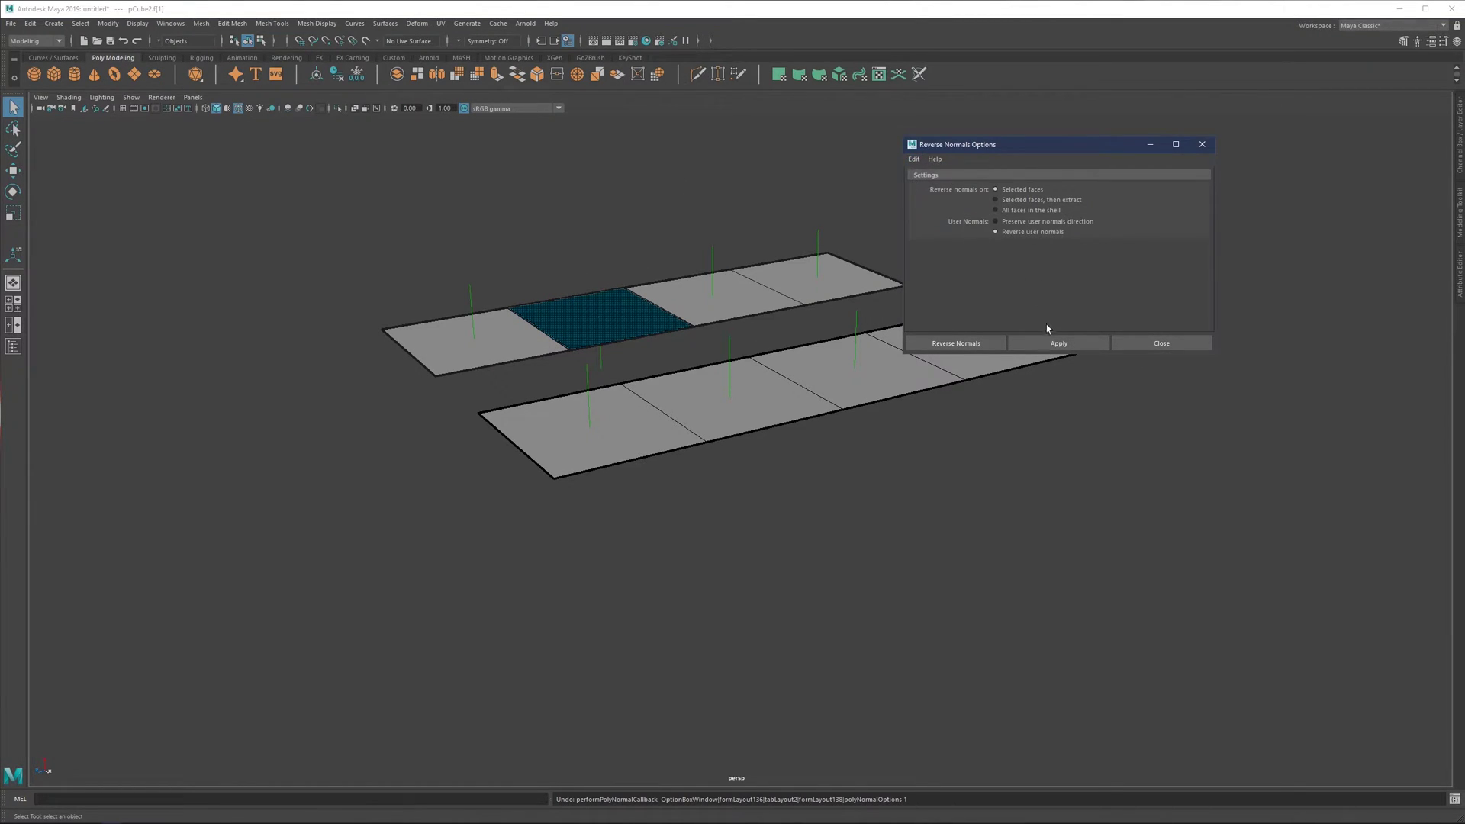
{"action": "left_click", "coordinate": [1058, 343]}
{"action": "left_click", "coordinate": [1161, 342]}
{"action": "left_click_drag", "start_coordinate": [640, 208], "coordinate": [621, 259], "text": "alt"}
{"action": "left_click", "coordinate": [593, 225]}
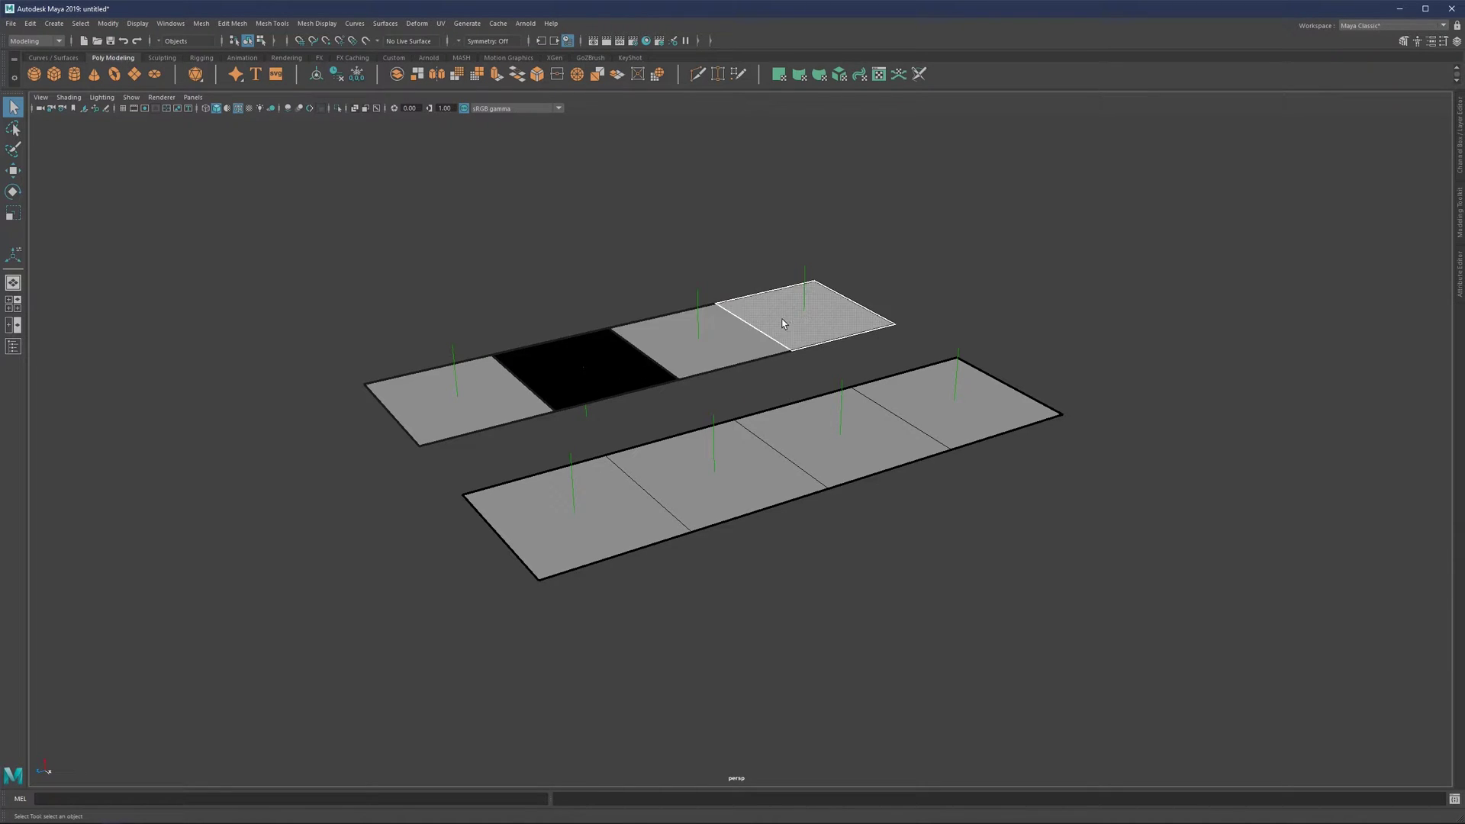
Select all faces of the strip with the black face and conform their normals.
{"action": "double_click", "coordinate": [706, 341]}
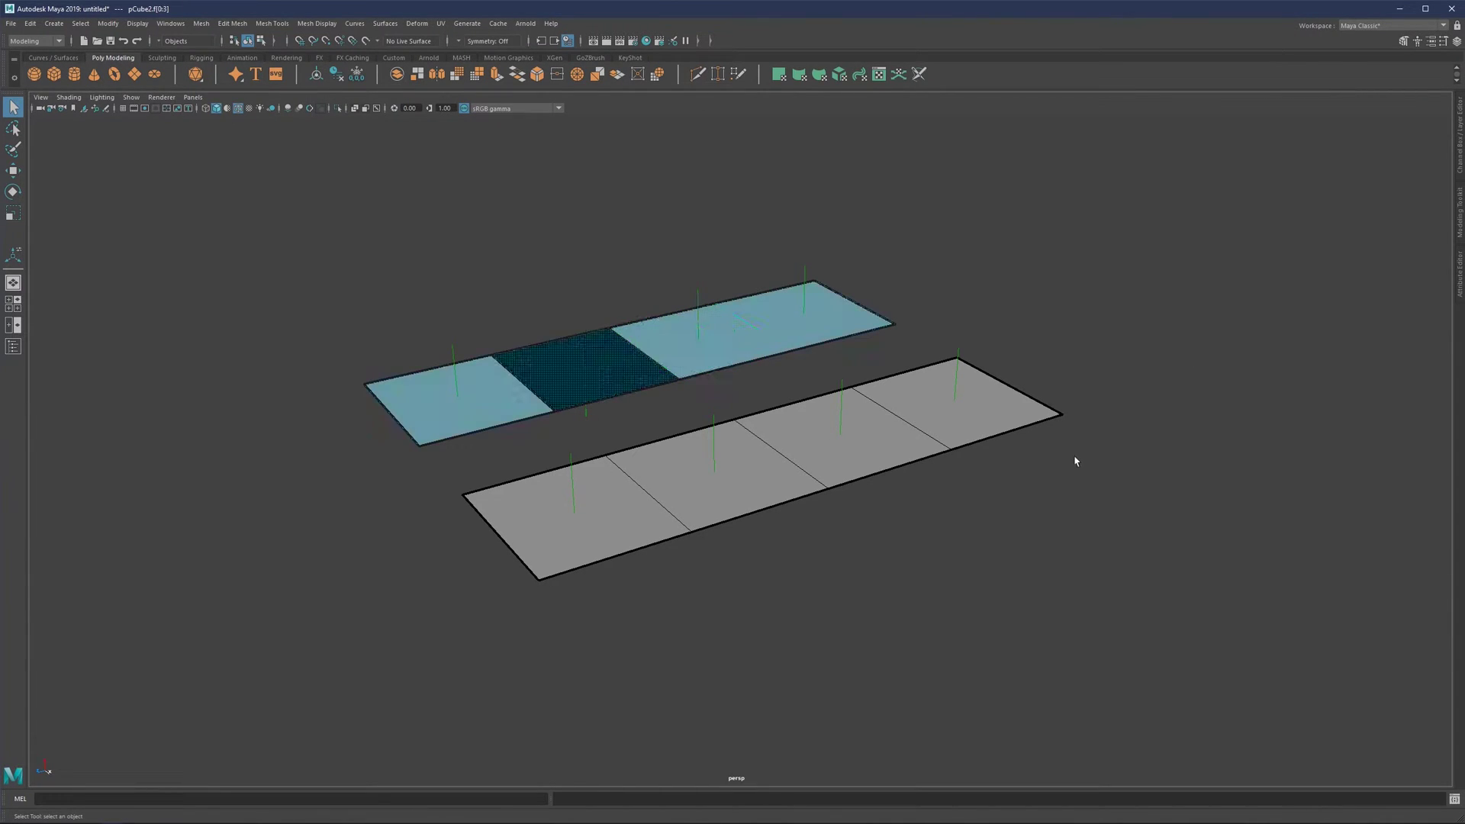
{"action": "left_click", "coordinate": [317, 23]}
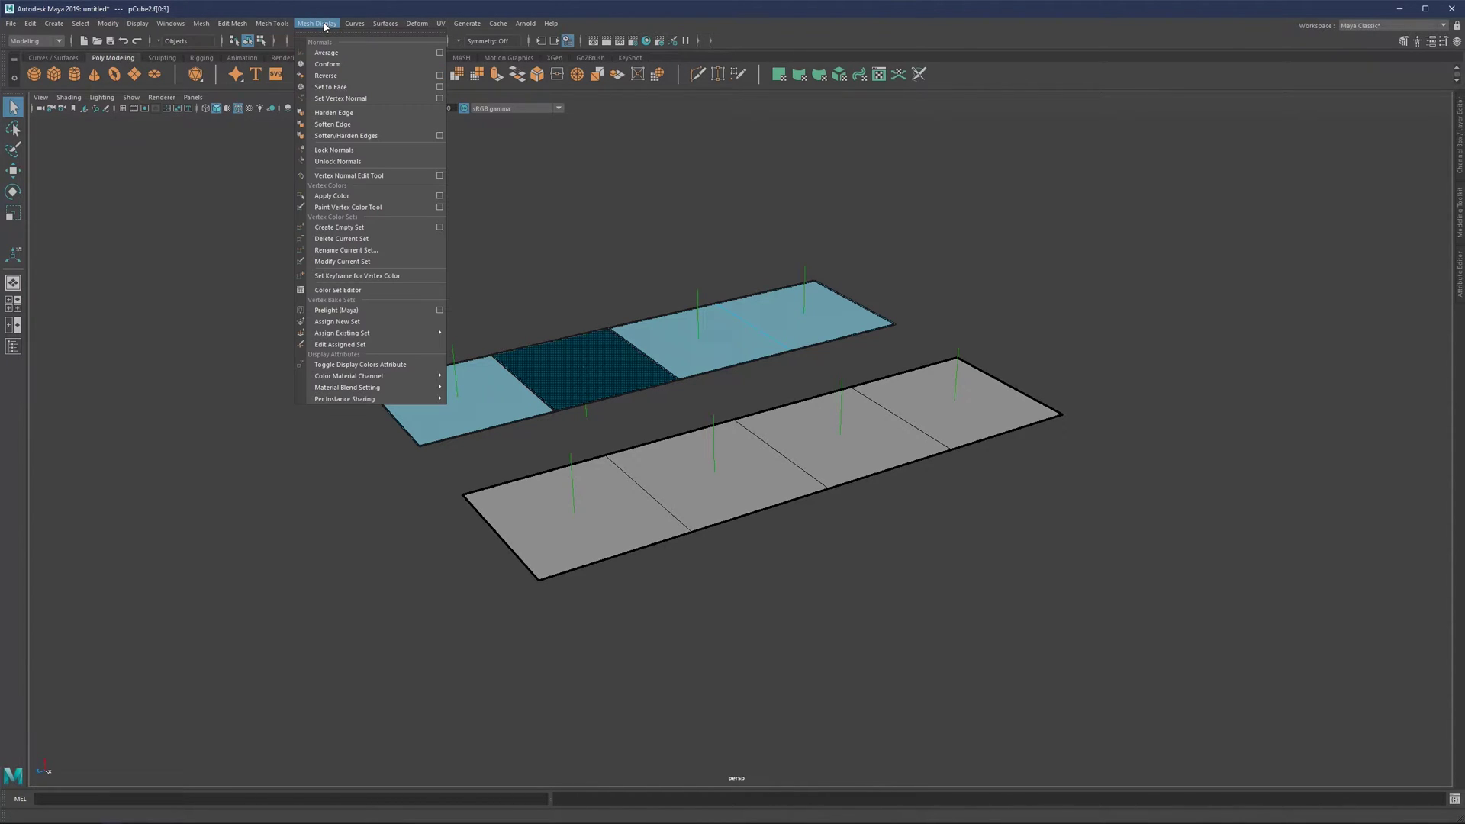
{"action": "left_click", "coordinate": [335, 67]}
{"action": "left_click", "coordinate": [432, 179]}
Examine both strips edge-on and from above to compare the directions of their face normals.
{"action": "left_click_drag", "start_coordinate": [534, 305], "coordinate": [593, 354], "text": "alt"}
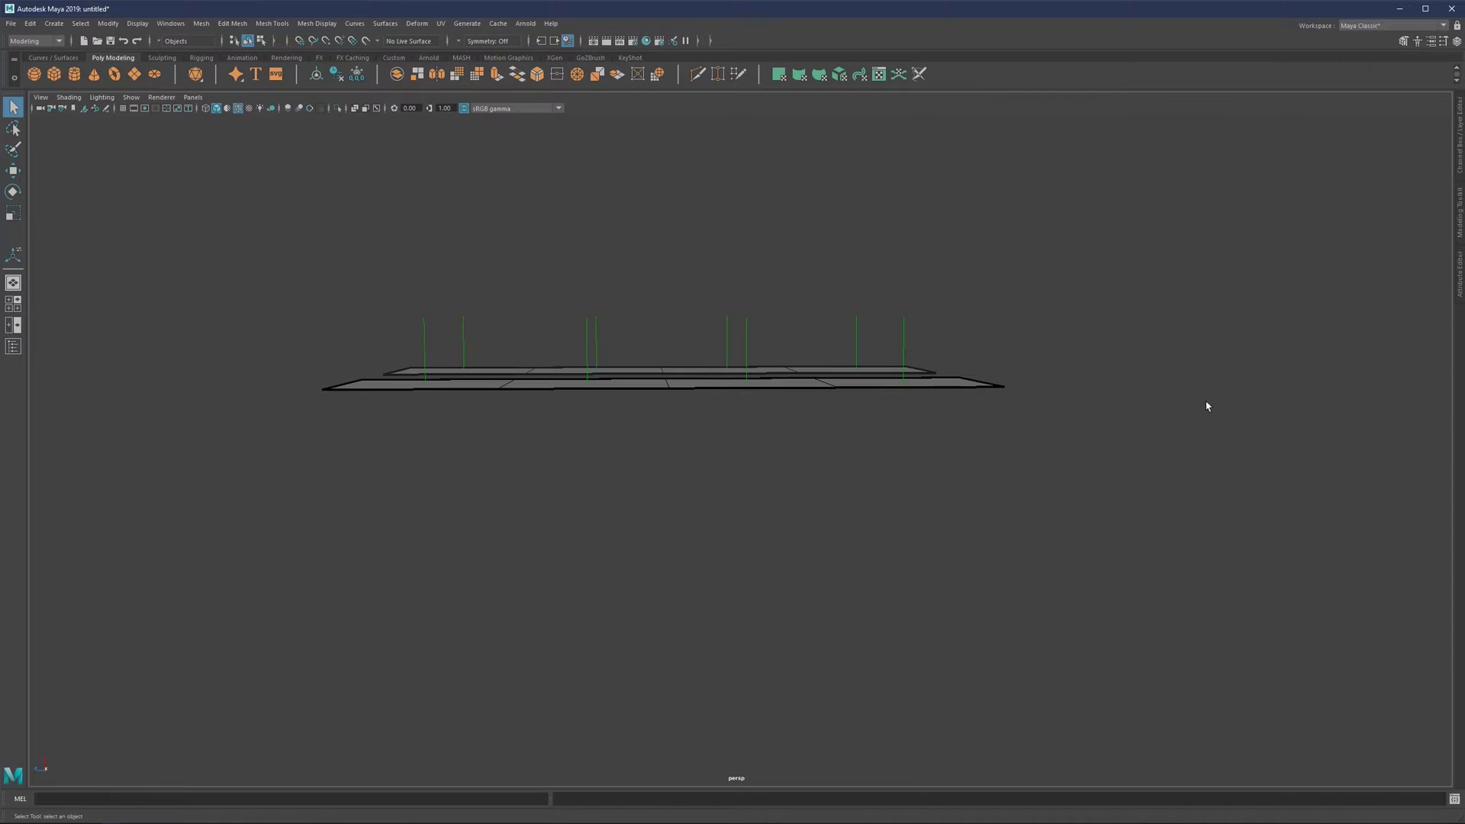
{"action": "mouse_move", "coordinate": [952, 363]}
{"action": "left_mouse_down", "text": "alt"}
{"action": "mouse_move", "coordinate": [892, 346]}
{"action": "mouse_move", "coordinate": [961, 349]}
{"action": "left_mouse_up", "text": "alt"}
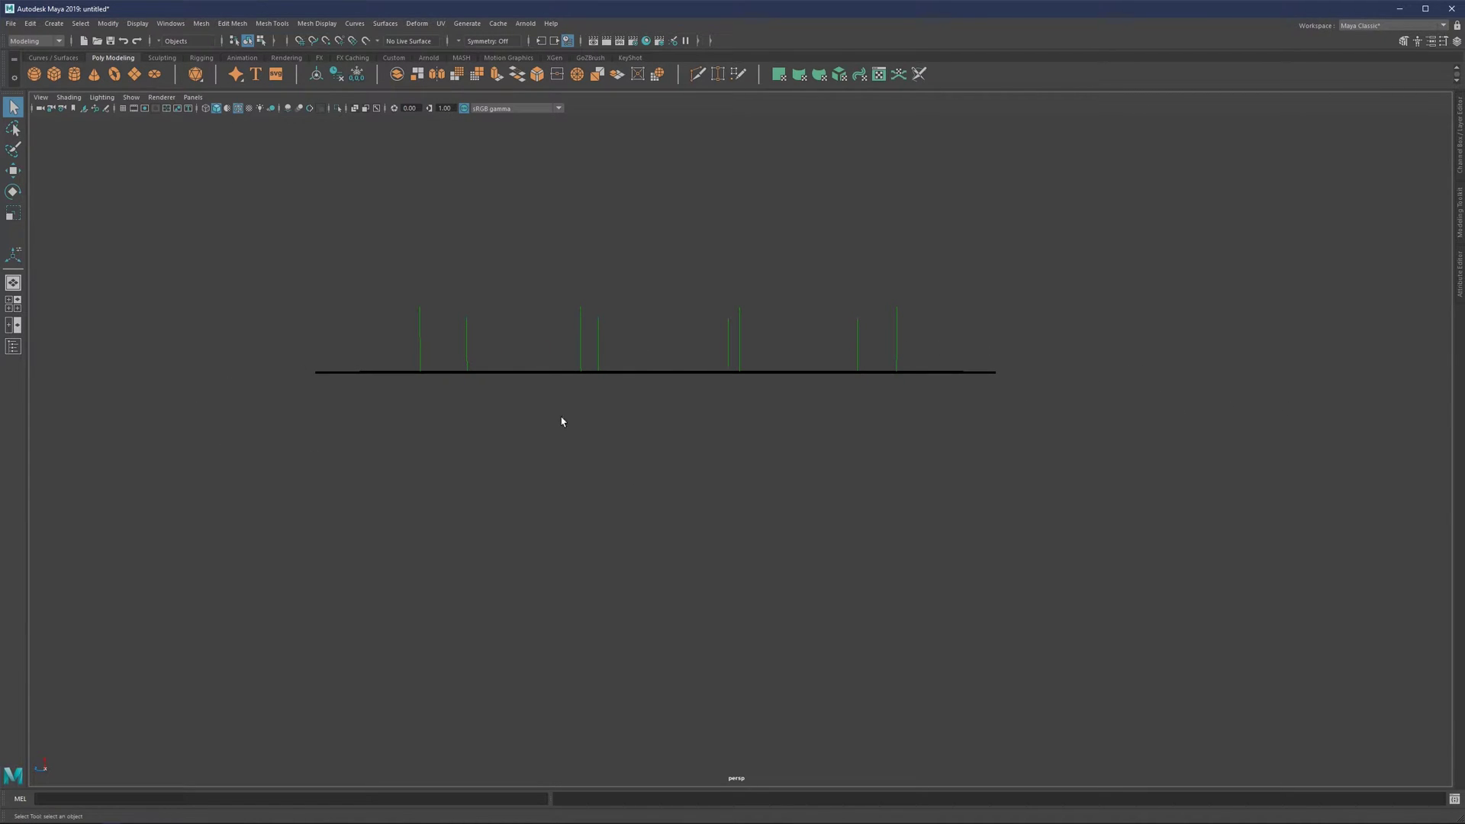
{"action": "left_click_drag", "start_coordinate": [496, 388], "coordinate": [545, 415], "text": "alt"}
{"action": "left_click_drag", "start_coordinate": [599, 370], "coordinate": [646, 412], "text": "alt"}
{"action": "scroll", "coordinate": [824, 404], "scroll_direction": "down", "scroll_amount": 1}
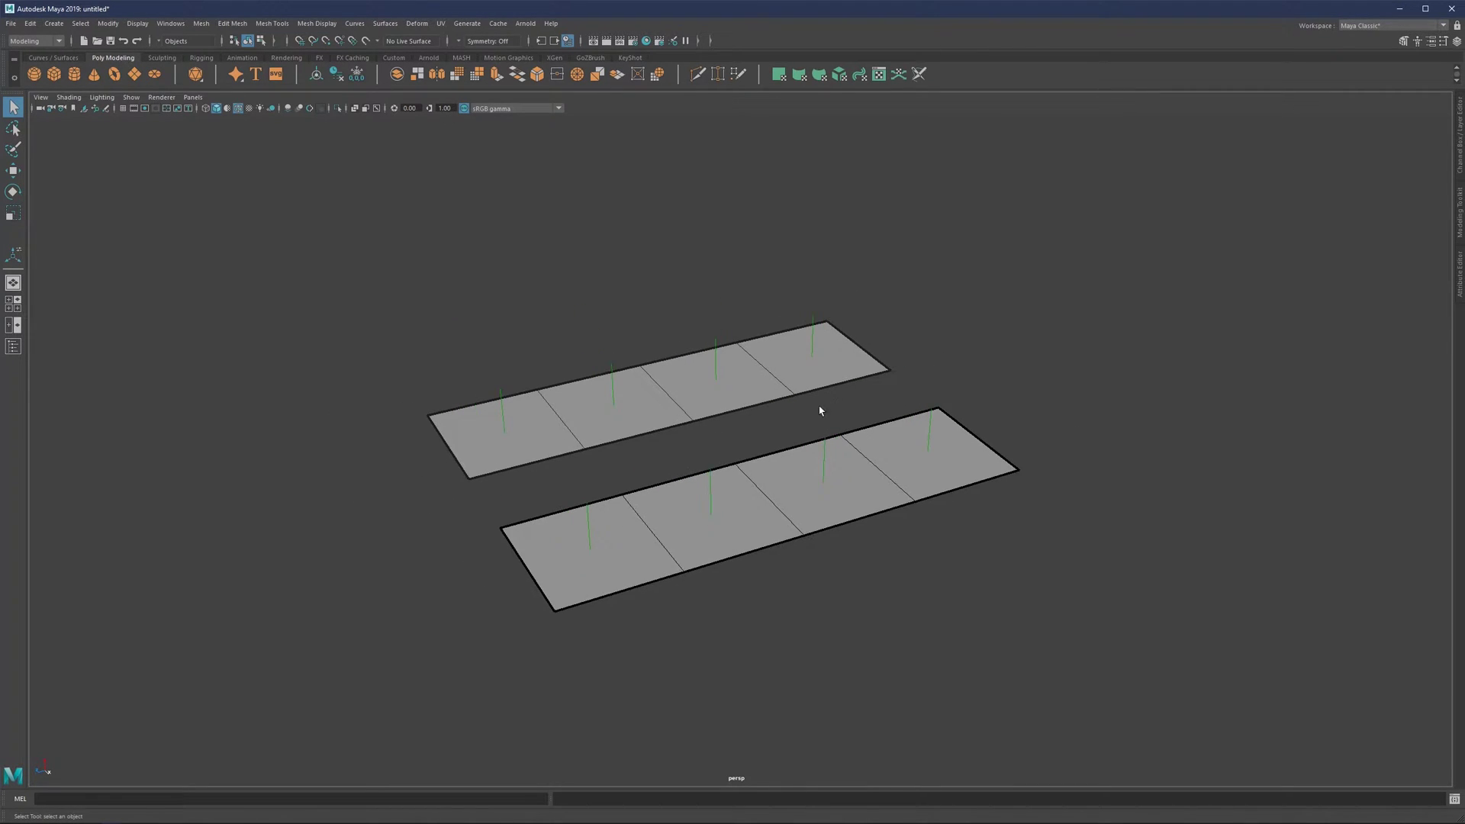
{"action": "middle_click_drag", "start_coordinate": [807, 394], "coordinate": [759, 358], "text": "alt"}
{"action": "left_click_drag", "start_coordinate": [731, 355], "coordinate": [750, 357], "text": "alt"}
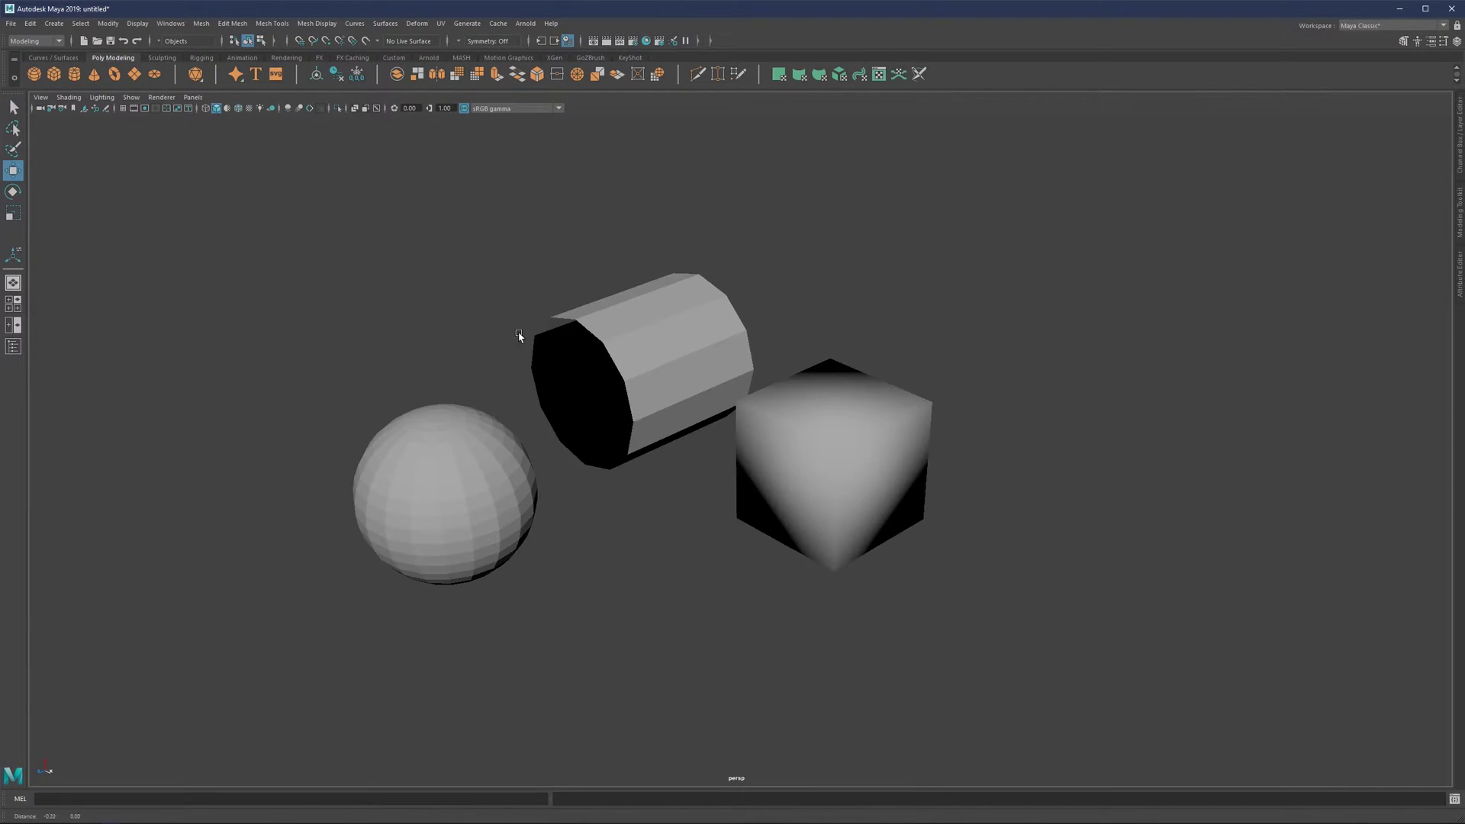
Create a new polygon cube next to the smooth-shaded cube and scale it up to a similar size.
{"action": "middle_click_drag", "start_coordinate": [550, 340], "coordinate": [556, 327], "text": "alt"}
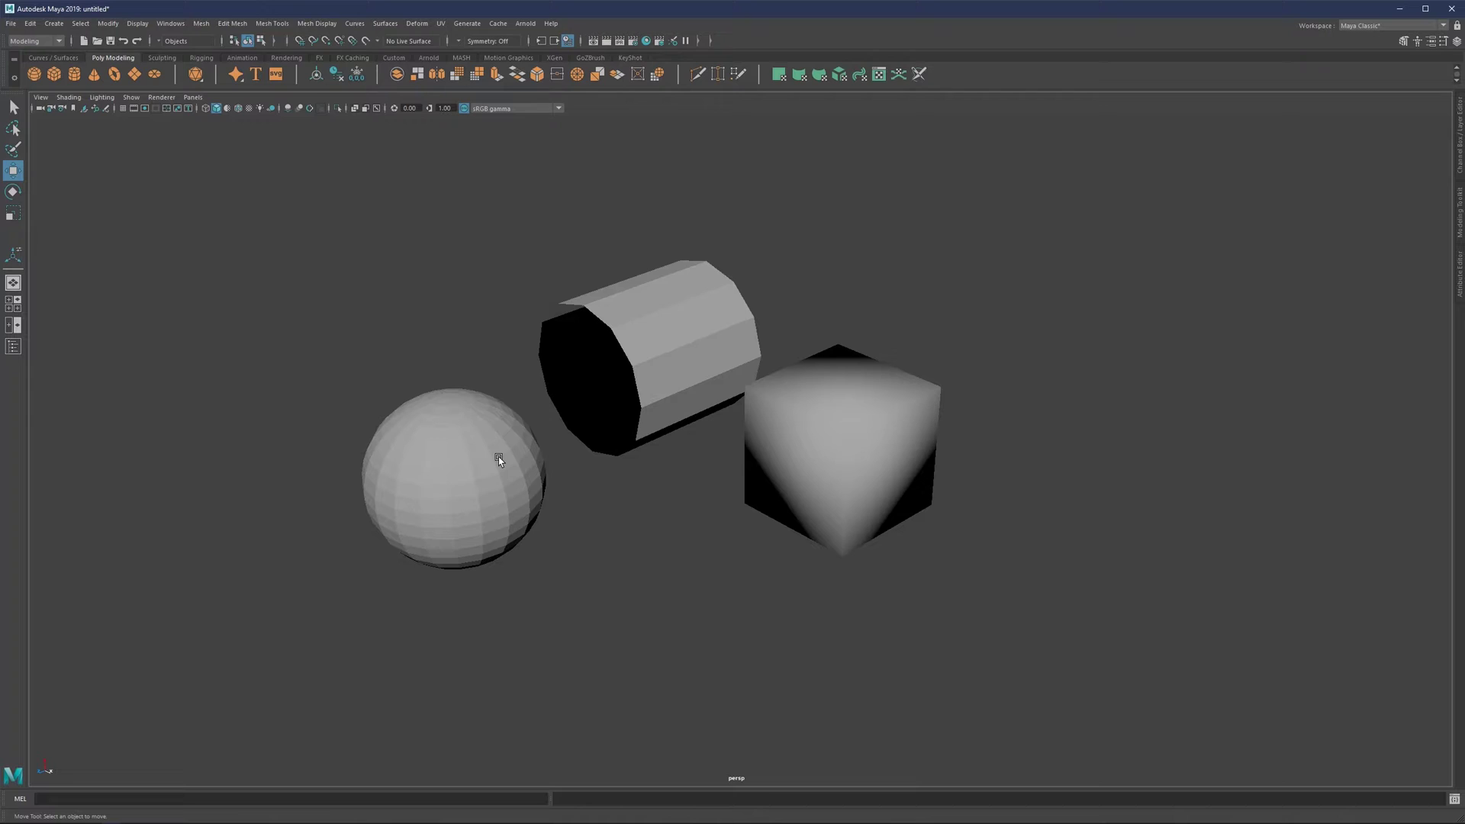
{"action": "scroll", "coordinate": [499, 459], "scroll_direction": "up", "scroll_amount": 2}
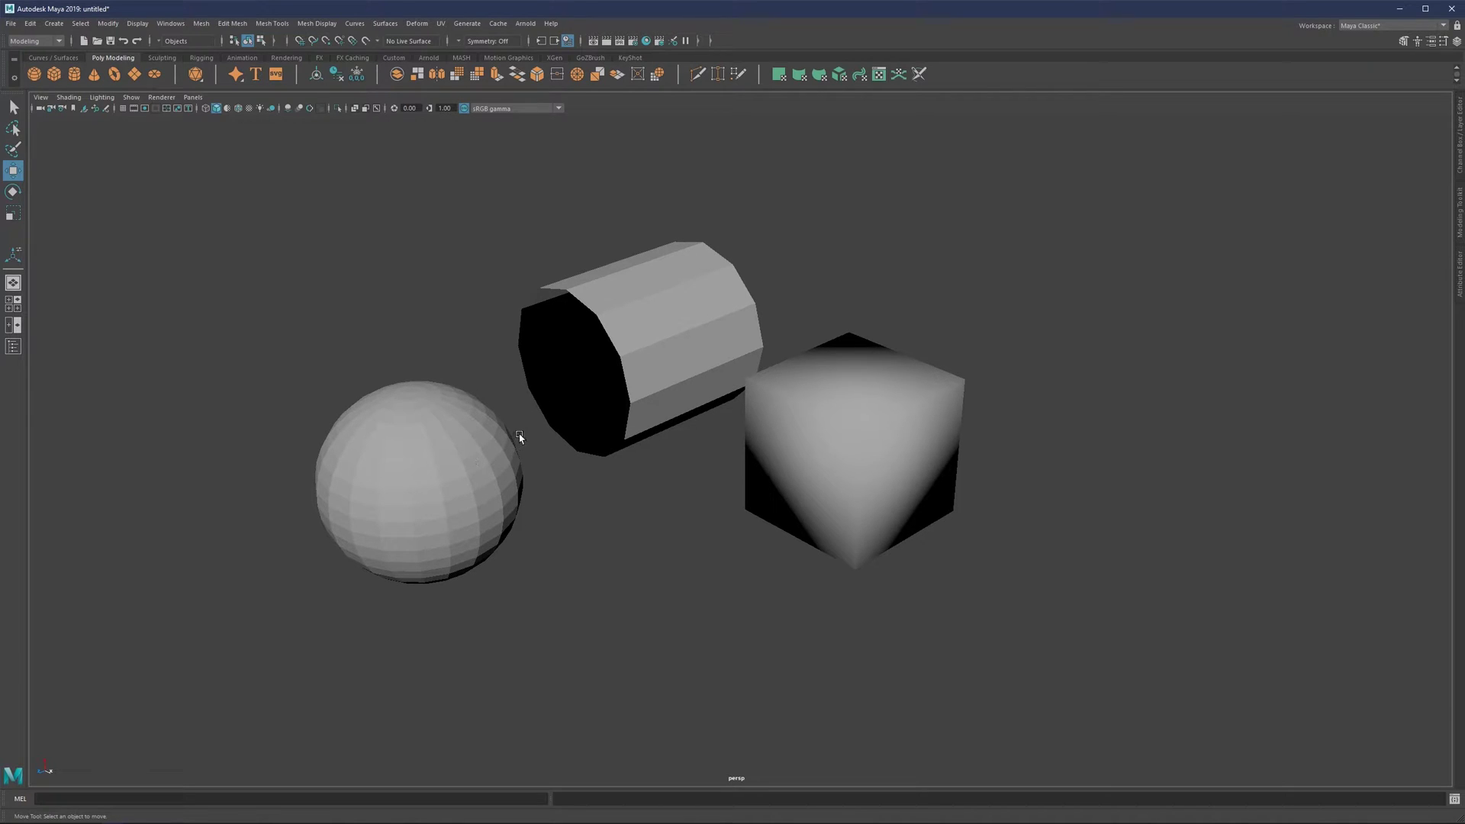
{"action": "scroll", "coordinate": [702, 345], "scroll_direction": "down", "scroll_amount": 2}
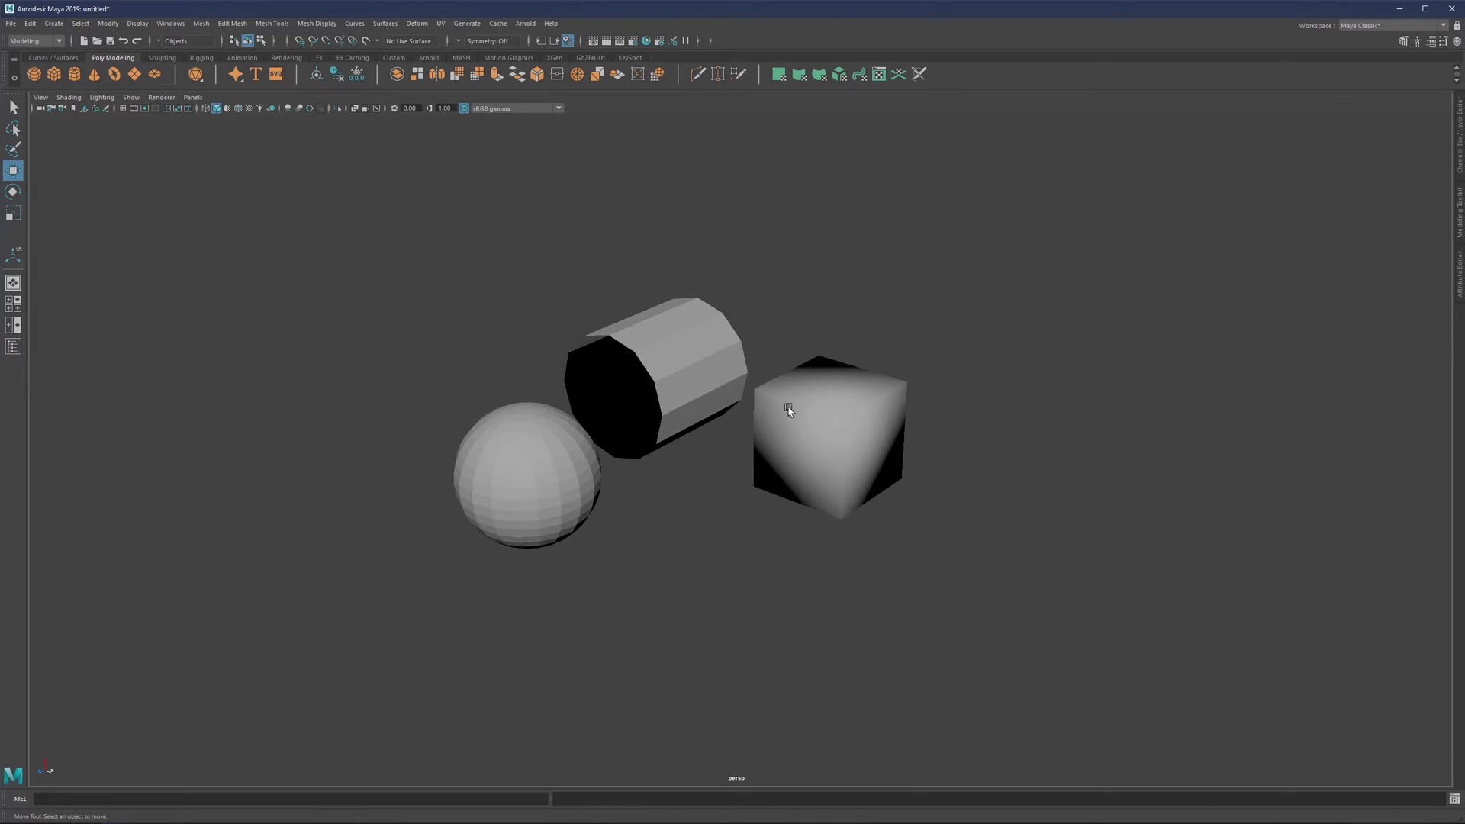
{"action": "middle_click_drag", "start_coordinate": [810, 385], "coordinate": [734, 384], "text": "alt"}
{"action": "left_click_drag", "start_coordinate": [753, 400], "coordinate": [674, 406], "text": "alt"}
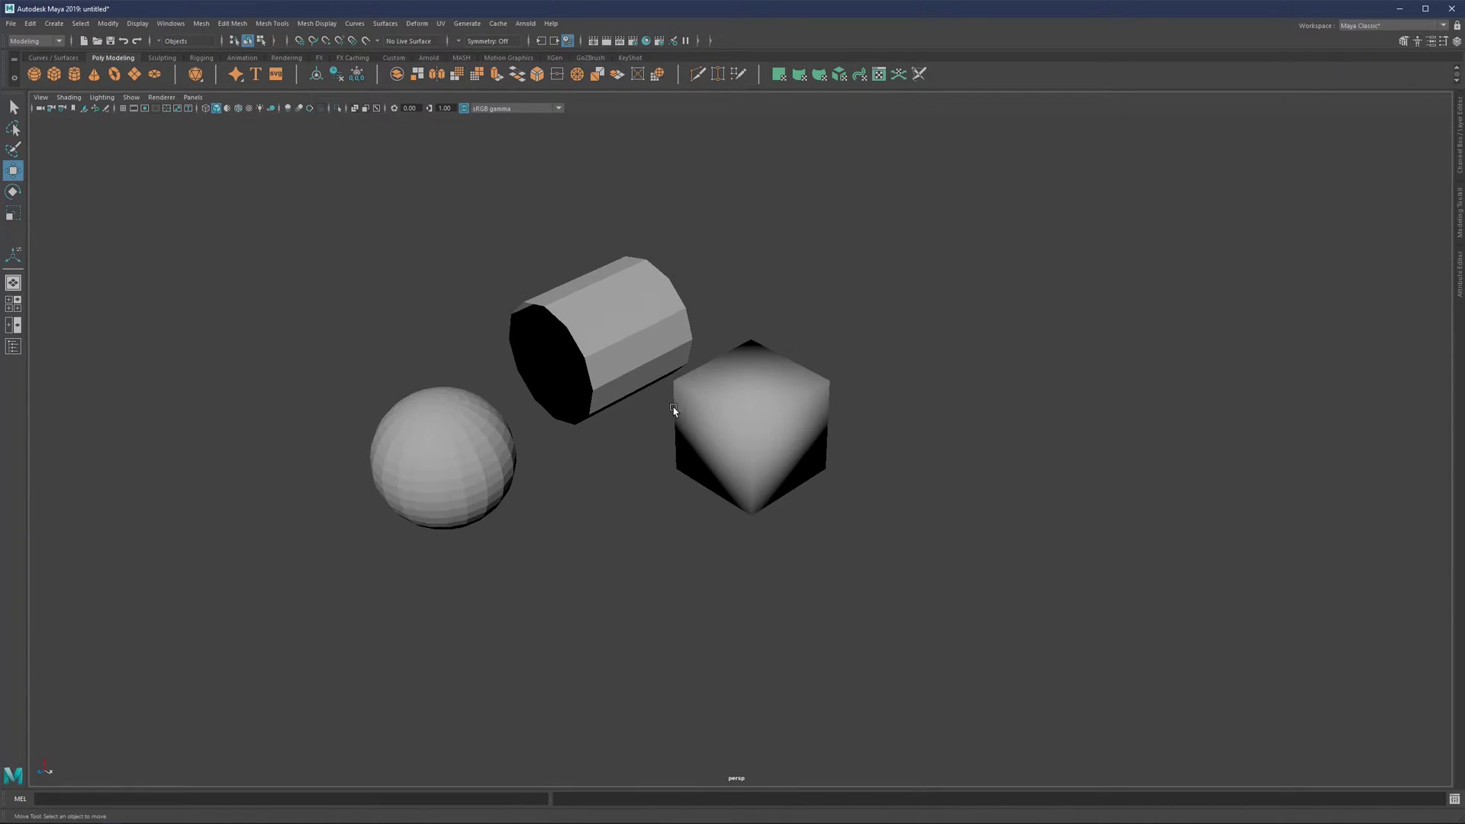
{"action": "left_click_drag", "start_coordinate": [498, 334], "coordinate": [902, 345], "text": "alt"}
{"action": "right_click", "coordinate": [918, 313], "text": "shift"}
{"action": "left_click", "coordinate": [915, 345]}
{"action": "left_click_drag", "start_coordinate": [772, 441], "coordinate": [970, 479]}
{"action": "key", "text": "r"}
{"action": "key", "text": "w"}
{"action": "left_click_drag", "start_coordinate": [867, 516], "coordinate": [764, 502], "text": "alt"}
{"action": "key", "text": "r"}
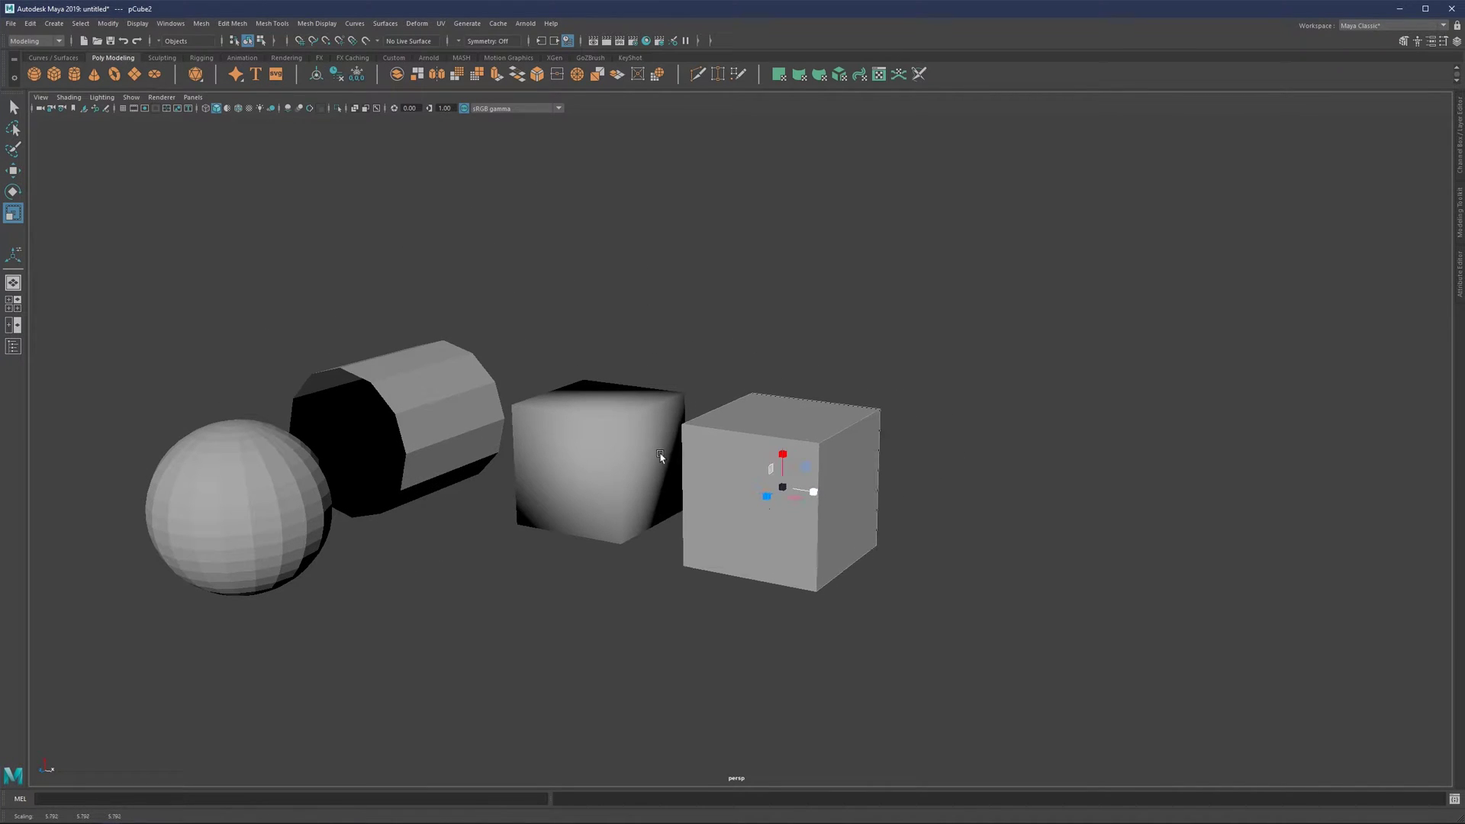
Compare the hard-edged cube's shading with the smooth-shaded cube, and delete the hard-edged cube.
{"action": "left_click_drag", "start_coordinate": [664, 456], "coordinate": [606, 393], "text": "alt"}
{"action": "left_click", "coordinate": [736, 324]}
{"action": "left_click_drag", "start_coordinate": [736, 324], "coordinate": [814, 366], "text": "alt"}
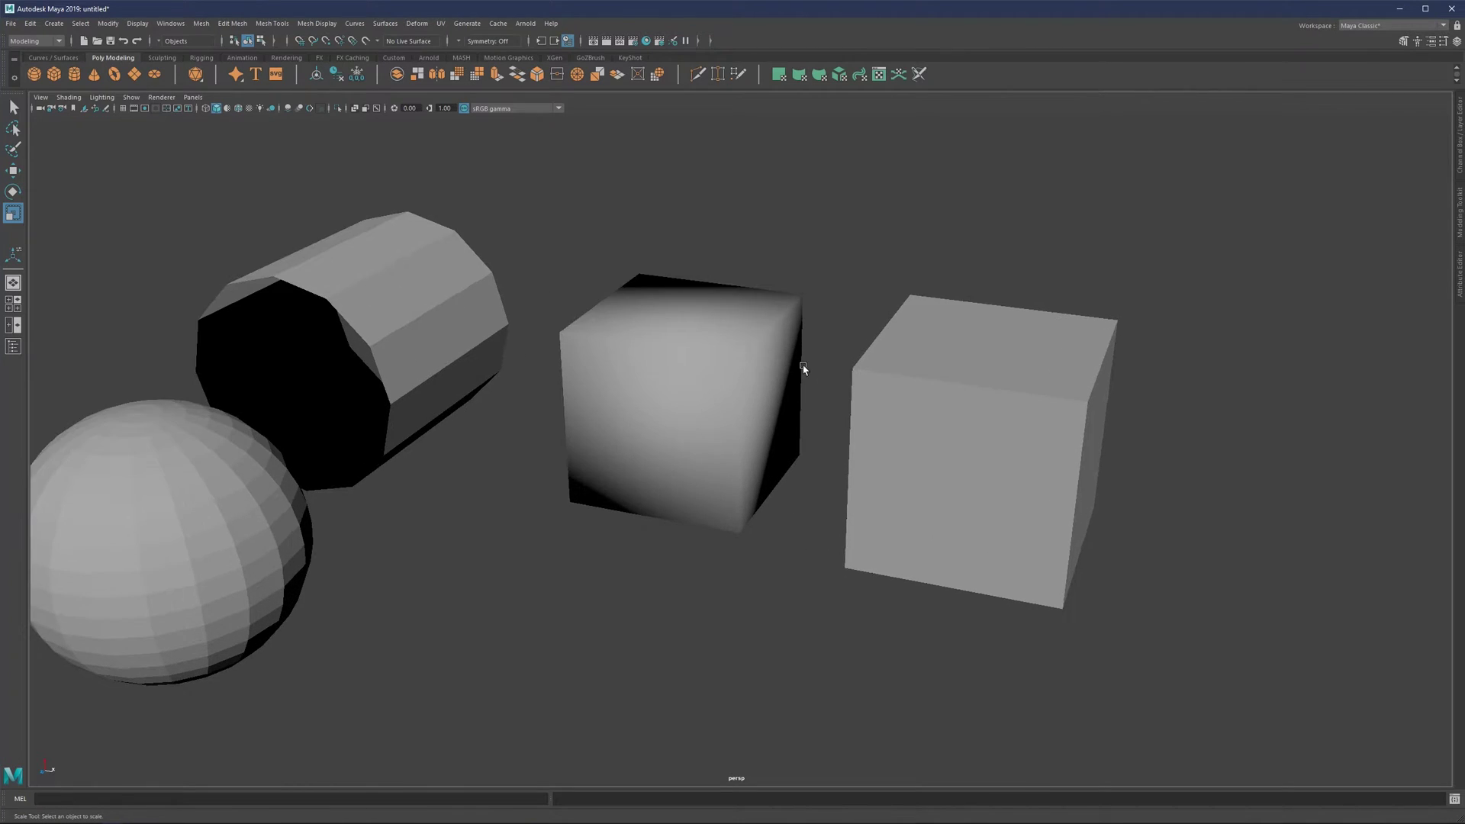
{"action": "scroll", "coordinate": [722, 335], "scroll_direction": "up", "scroll_amount": 5}
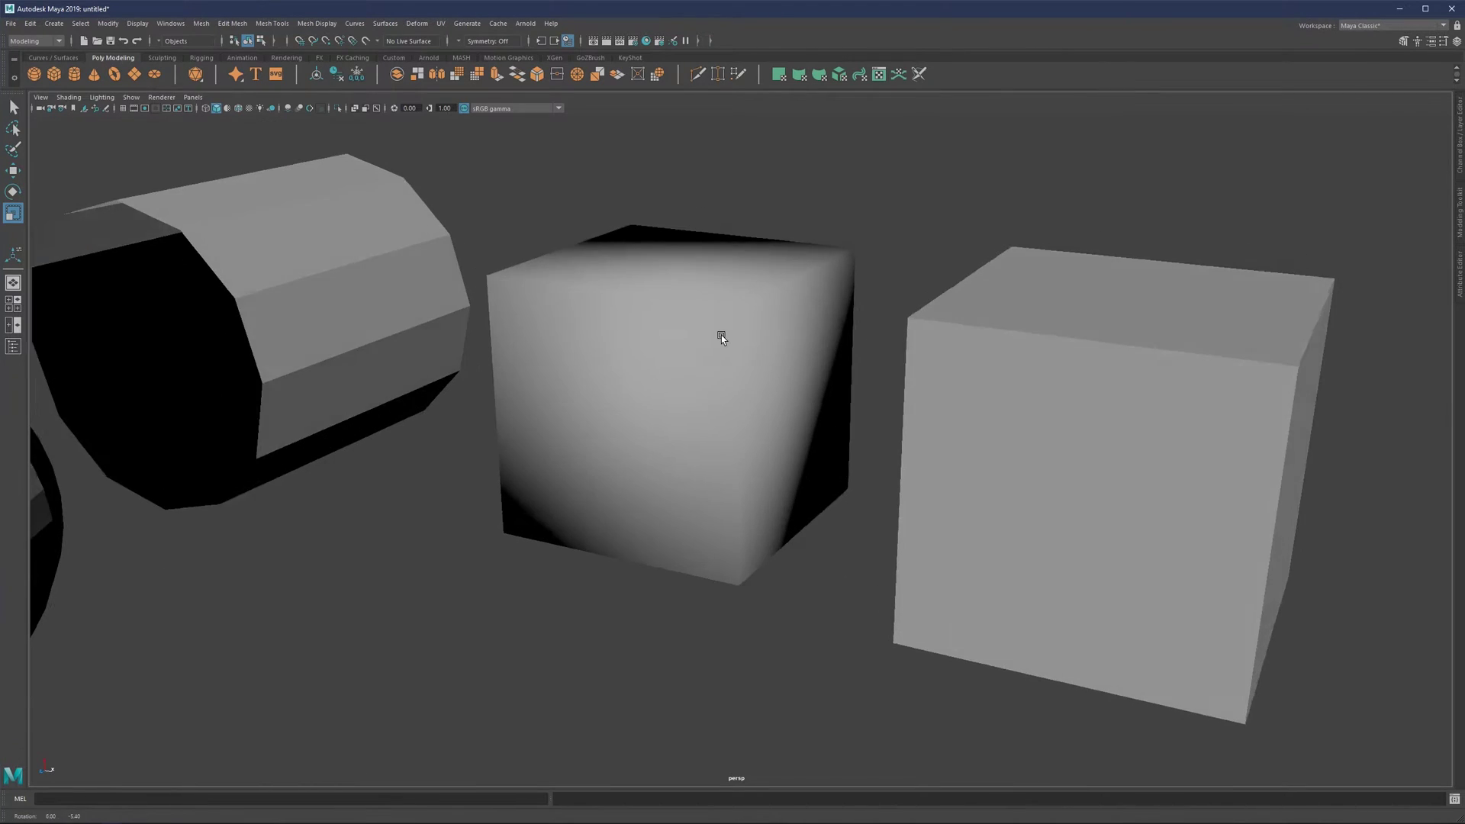
{"action": "left_click_drag", "start_coordinate": [721, 336], "coordinate": [720, 324], "text": "alt"}
{"action": "scroll", "coordinate": [711, 360], "scroll_direction": "down", "scroll_amount": 3}
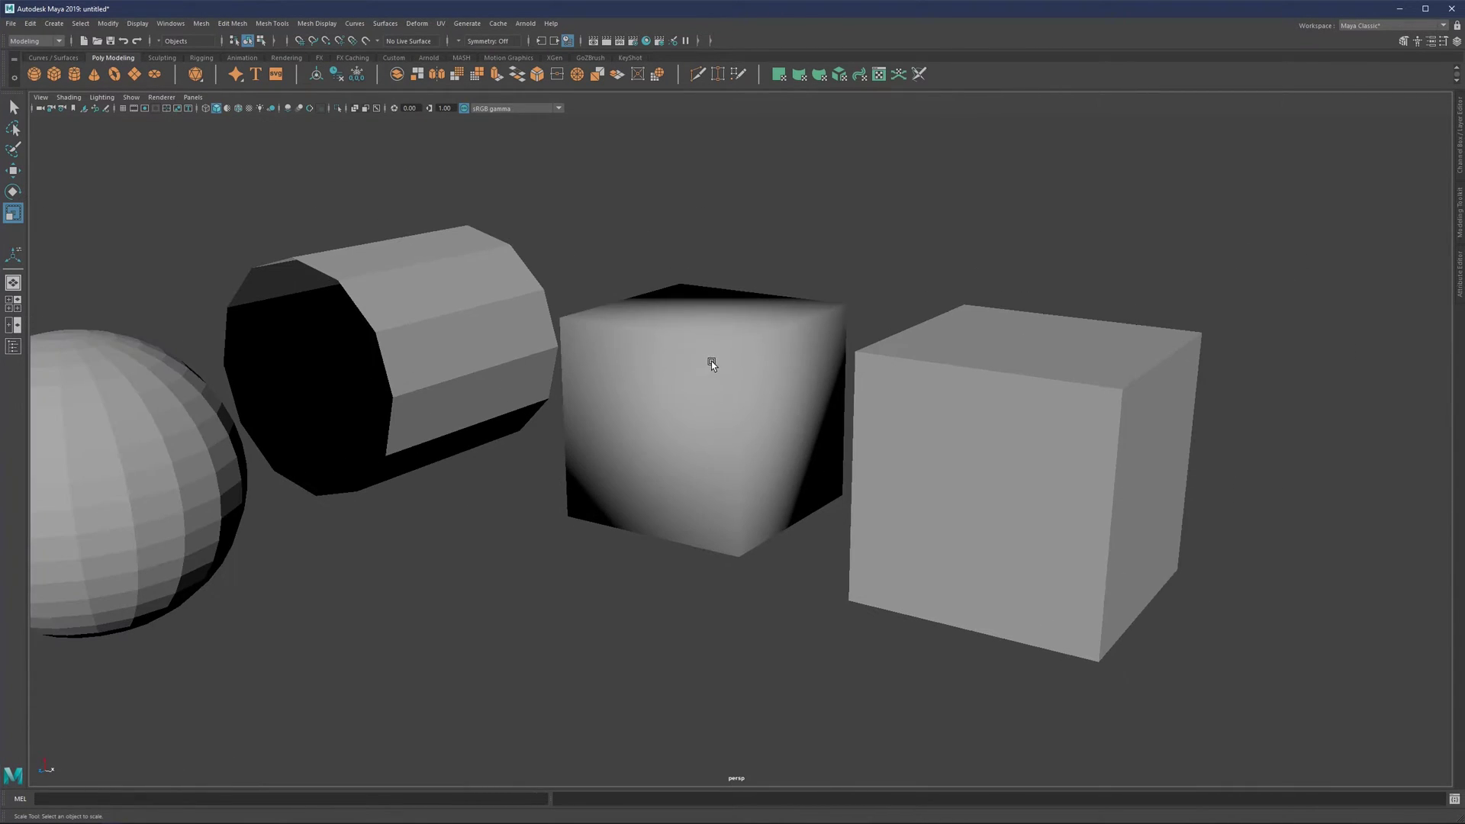
{"action": "scroll", "coordinate": [891, 427], "scroll_direction": "down", "scroll_amount": 4}
{"action": "left_click", "coordinate": [896, 419]}
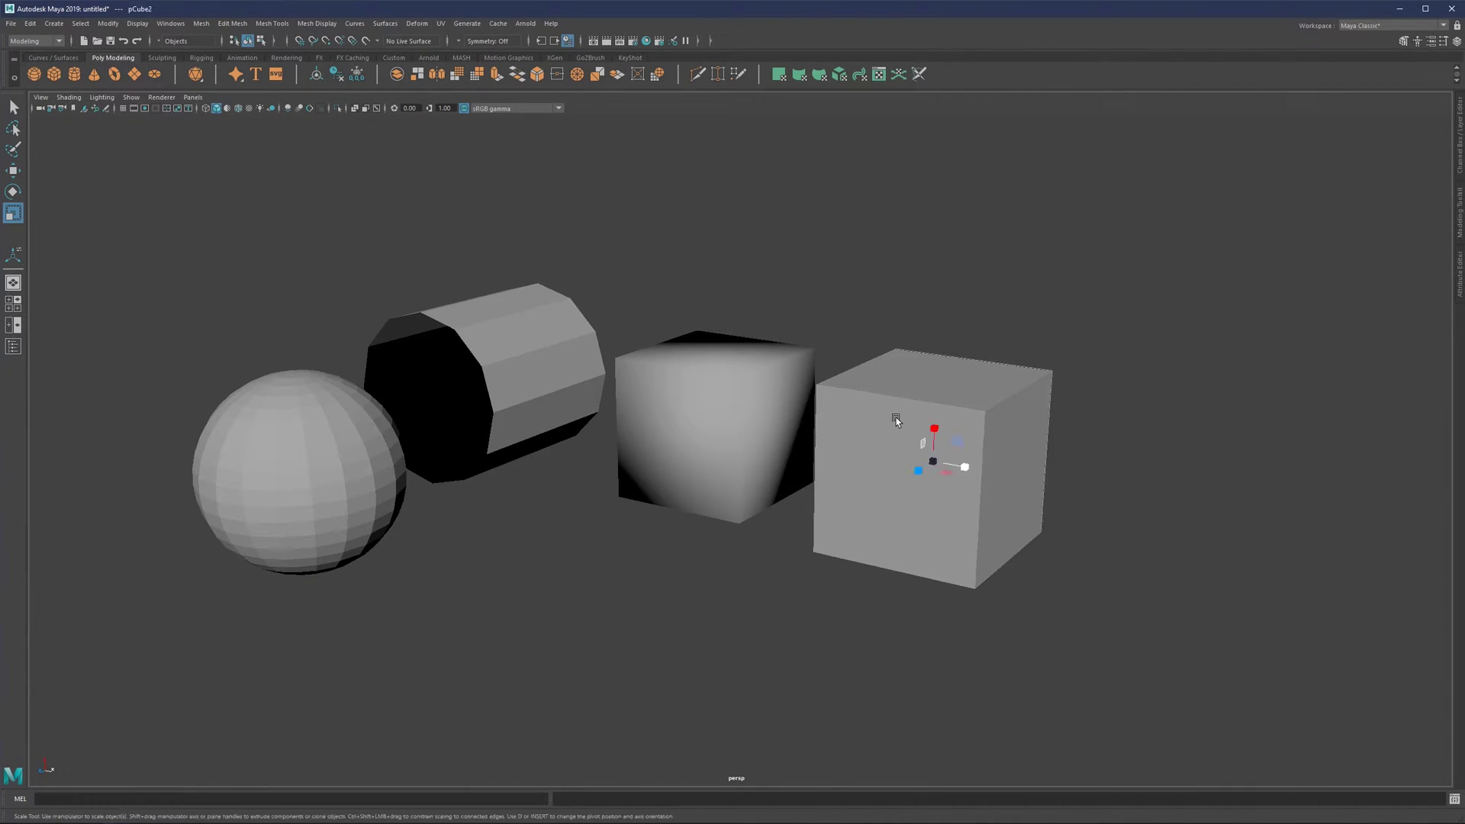
{"action": "key", "text": "Delete"}
Create a new polygon sphere, move it beside the faceted sphere and scale it up to a similar size.
{"action": "right_click_drag", "start_coordinate": [896, 419], "coordinate": [592, 419], "text": "alt"}
{"action": "left_click_drag", "start_coordinate": [592, 419], "coordinate": [669, 238], "text": "alt"}
{"action": "right_click_drag", "start_coordinate": [669, 239], "coordinate": [731, 236], "text": "shift"}
{"action": "key", "text": "w"}
{"action": "scroll", "coordinate": [958, 357], "scroll_direction": "down", "scroll_amount": 3}
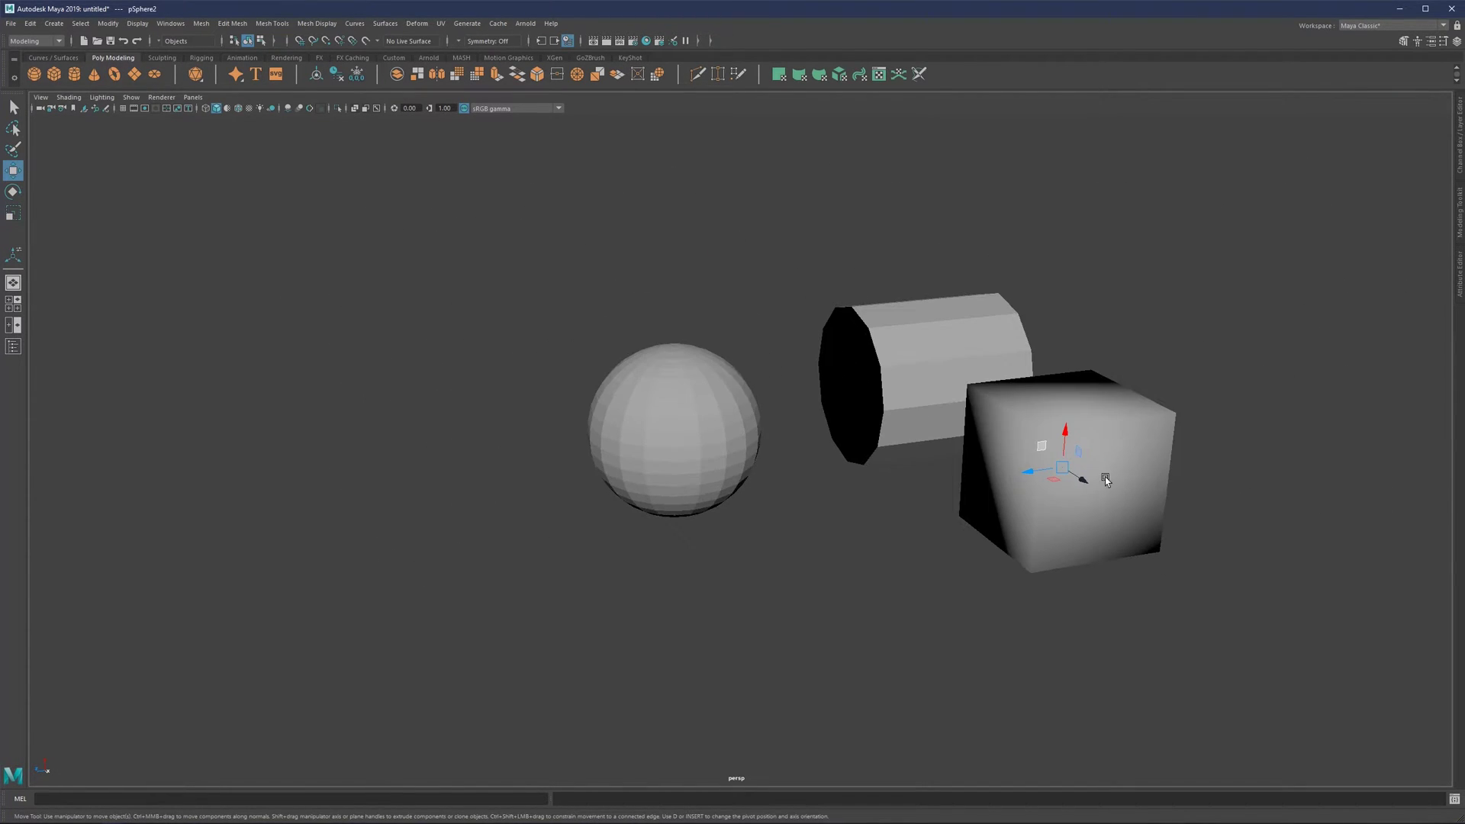
{"action": "left_click_drag", "start_coordinate": [1031, 467], "coordinate": [500, 532]}
{"action": "key", "text": "r"}
{"action": "key", "text": "w"}
{"action": "left_click", "coordinate": [500, 533]}
Position the new smooth sphere at the same height as the faceted sphere and keep it selected.
{"action": "middle_click_drag", "start_coordinate": [411, 558], "coordinate": [488, 466], "text": "alt"}
{"action": "left_click", "coordinate": [488, 466]}
{"action": "left_click_drag", "start_coordinate": [480, 420], "coordinate": [462, 373]}
{"action": "scroll", "coordinate": [704, 299], "scroll_direction": "up", "scroll_amount": 1}
{"action": "middle_click_drag", "start_coordinate": [704, 299], "coordinate": [740, 373], "text": "alt"}
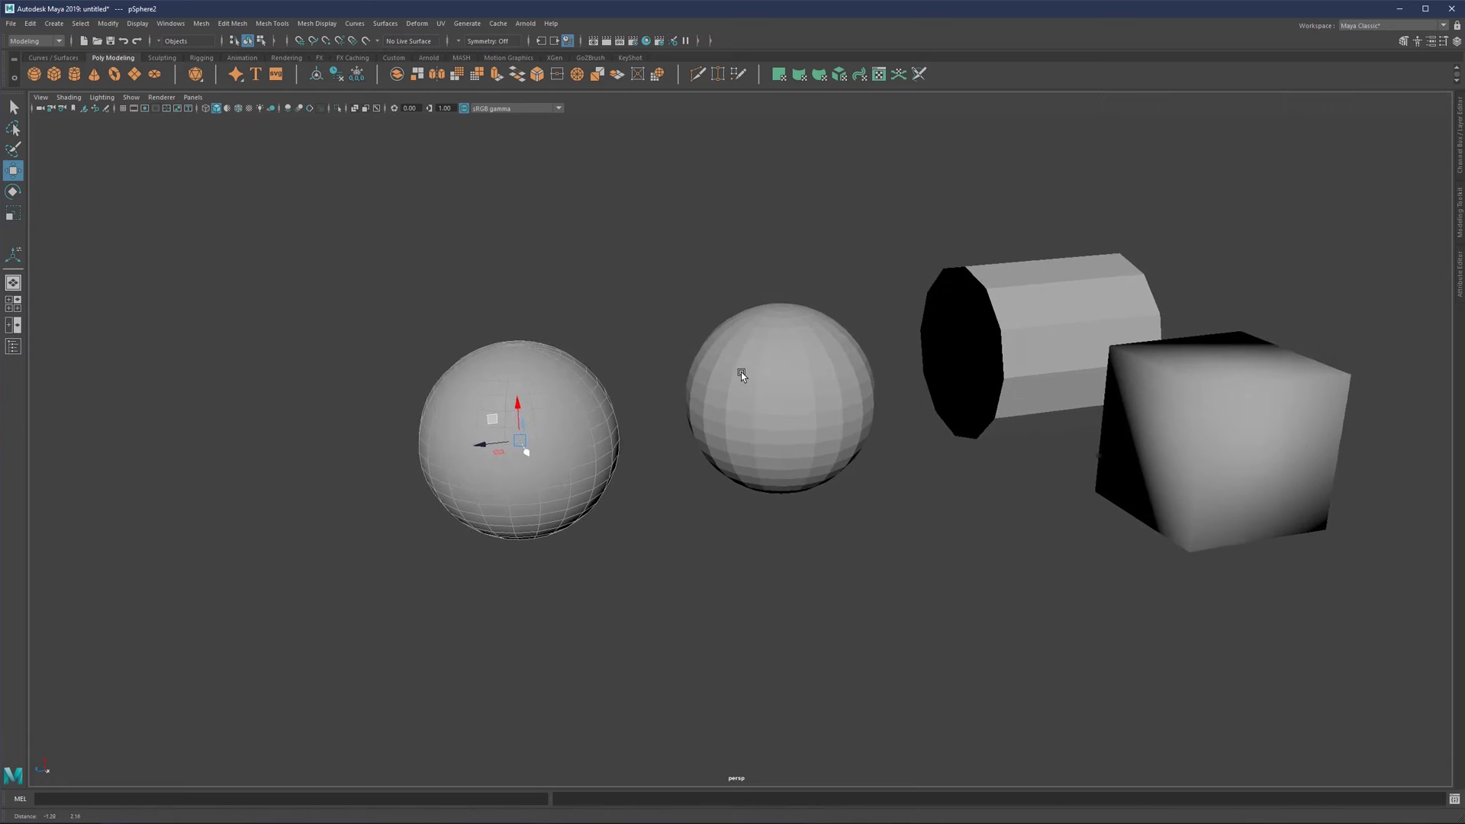
{"action": "left_click_drag", "start_coordinate": [741, 372], "coordinate": [689, 347], "text": "alt"}
{"action": "left_click", "coordinate": [682, 315]}
{"action": "left_click", "coordinate": [431, 269]}
{"action": "left_click_drag", "start_coordinate": [432, 296], "coordinate": [540, 386]}
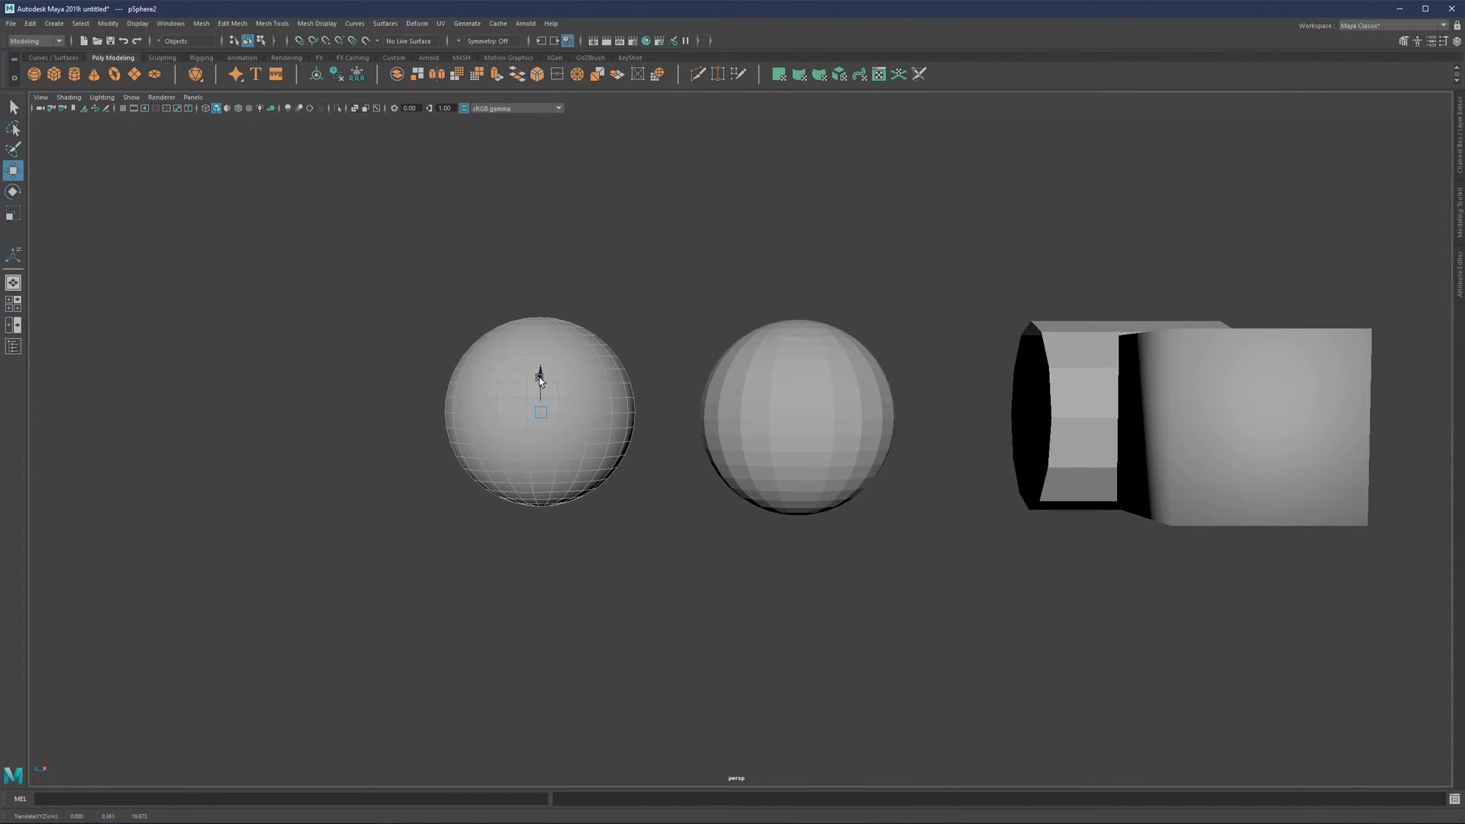
{"action": "left_click", "coordinate": [686, 407]}
{"action": "left_click", "coordinate": [588, 393]}
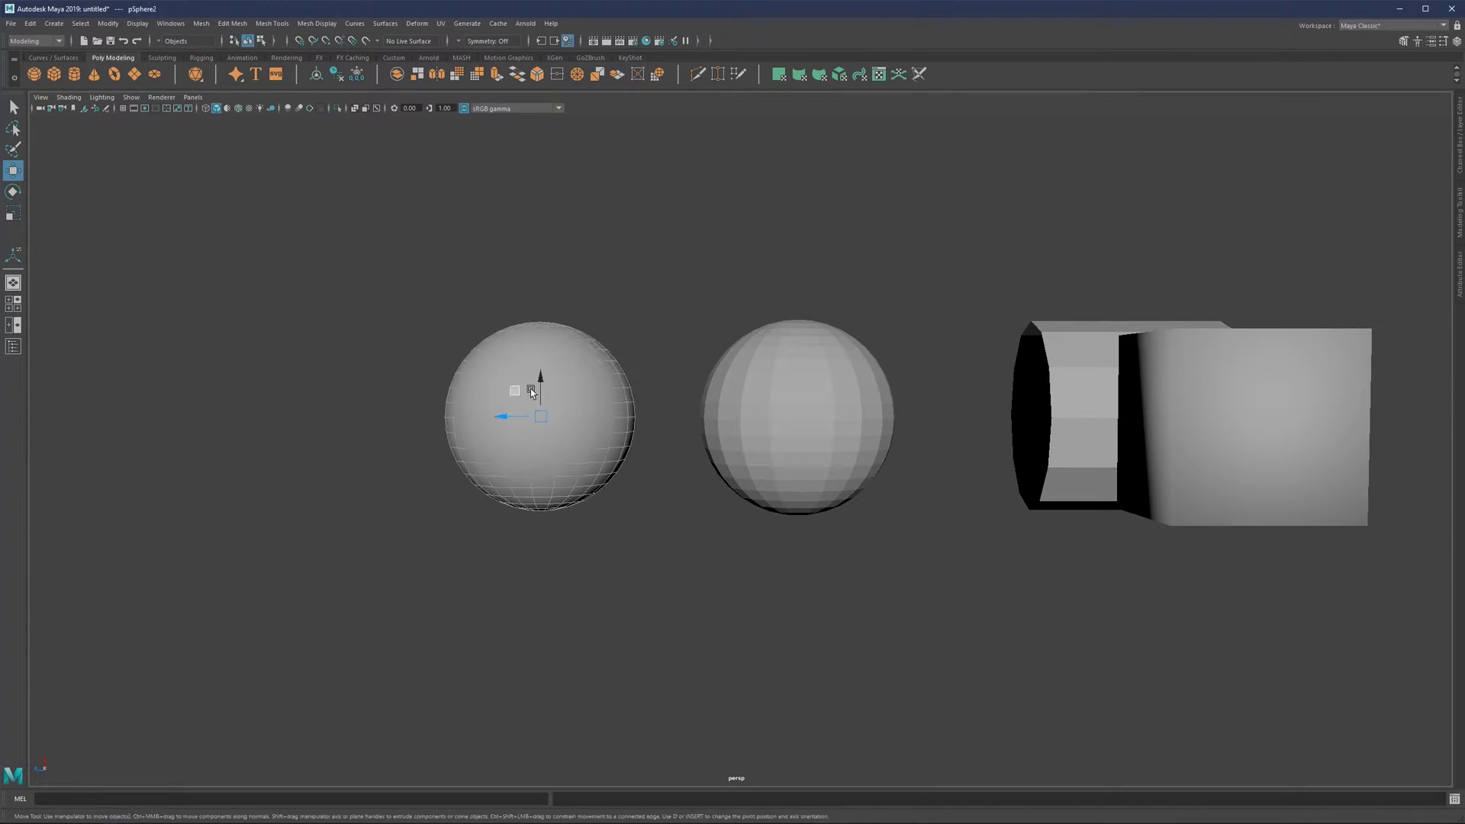
{"action": "left_click", "coordinate": [821, 380]}
{"action": "left_click", "coordinate": [639, 282]}
{"action": "left_click", "coordinate": [597, 400]}
Turn on the vertex normals display for the smooth sphere.
{"action": "left_click_drag", "start_coordinate": [687, 406], "coordinate": [689, 416], "text": "alt"}
{"action": "scroll", "coordinate": [821, 473], "scroll_direction": "up", "scroll_amount": 1}
{"action": "middle_click_drag", "start_coordinate": [821, 473], "coordinate": [804, 377], "text": "alt"}
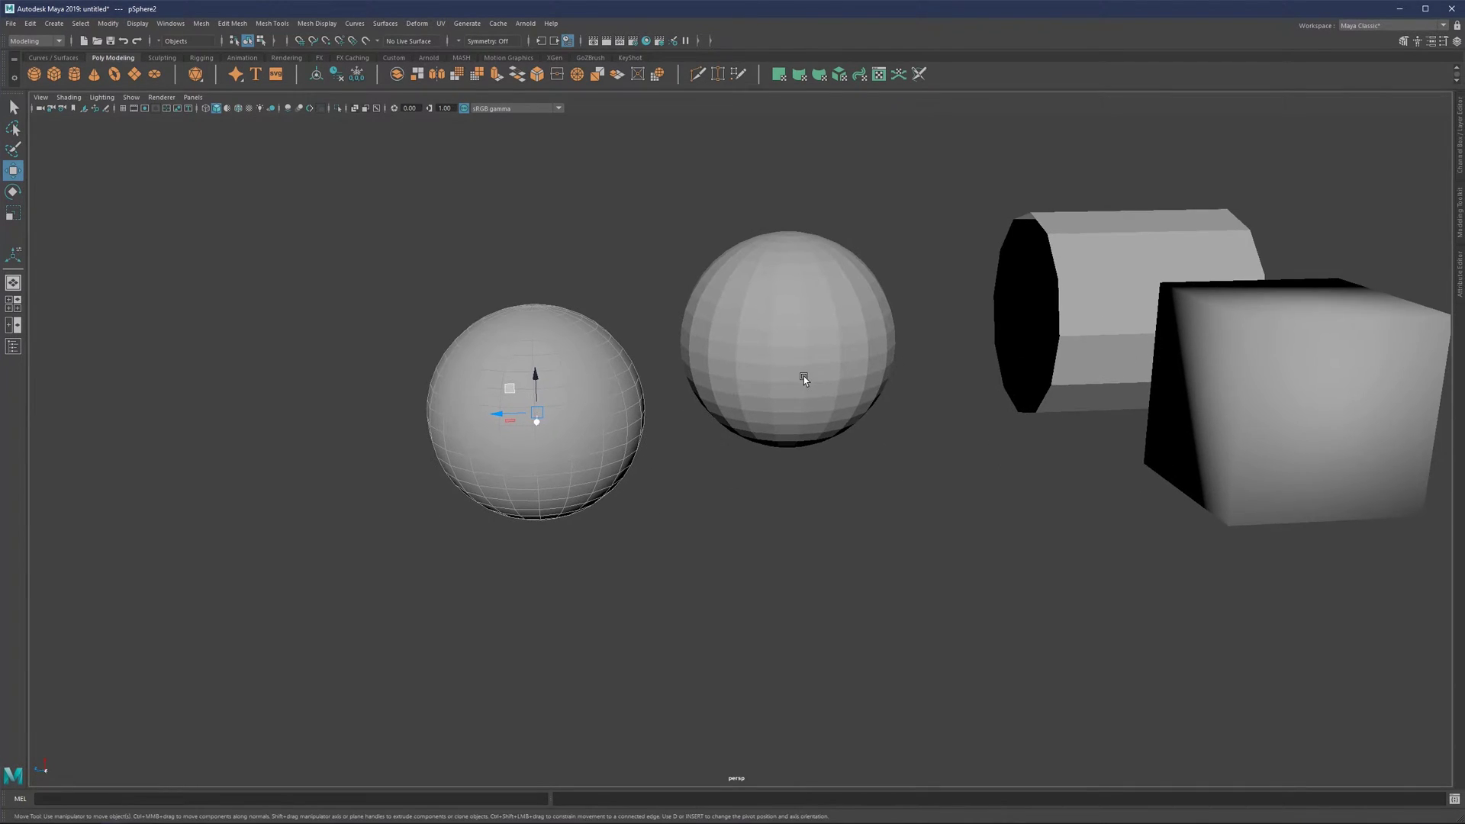
{"action": "scroll", "coordinate": [804, 377], "scroll_direction": "up", "scroll_amount": 1}
{"action": "left_click", "coordinate": [146, 24]}
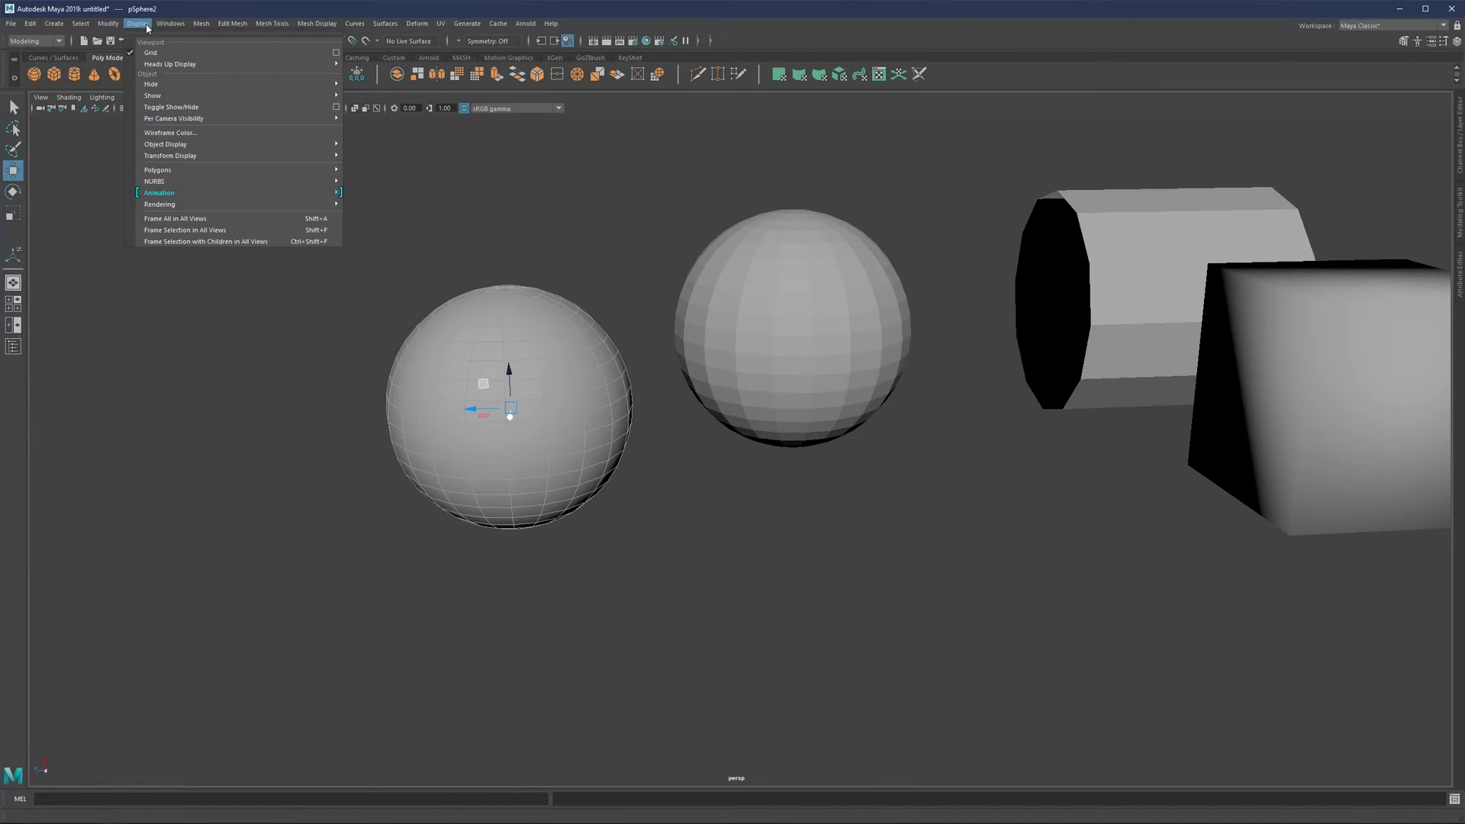
{"action": "mouse_move", "coordinate": [162, 172]}
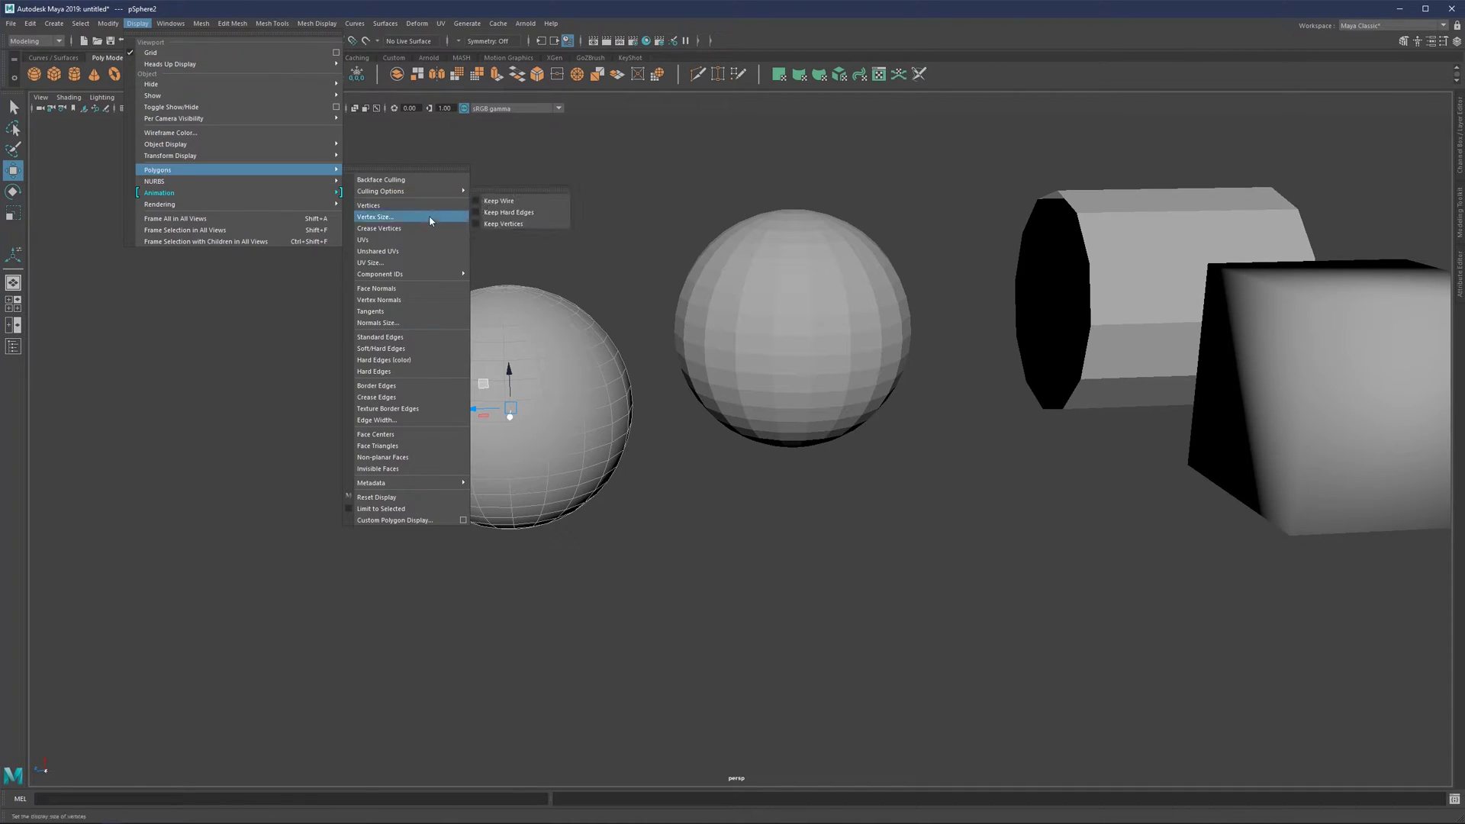
{"action": "left_click", "coordinate": [389, 301]}
Increase the displayed length of the normals to a Normals Size of about 0.76.
{"action": "left_click", "coordinate": [142, 25]}
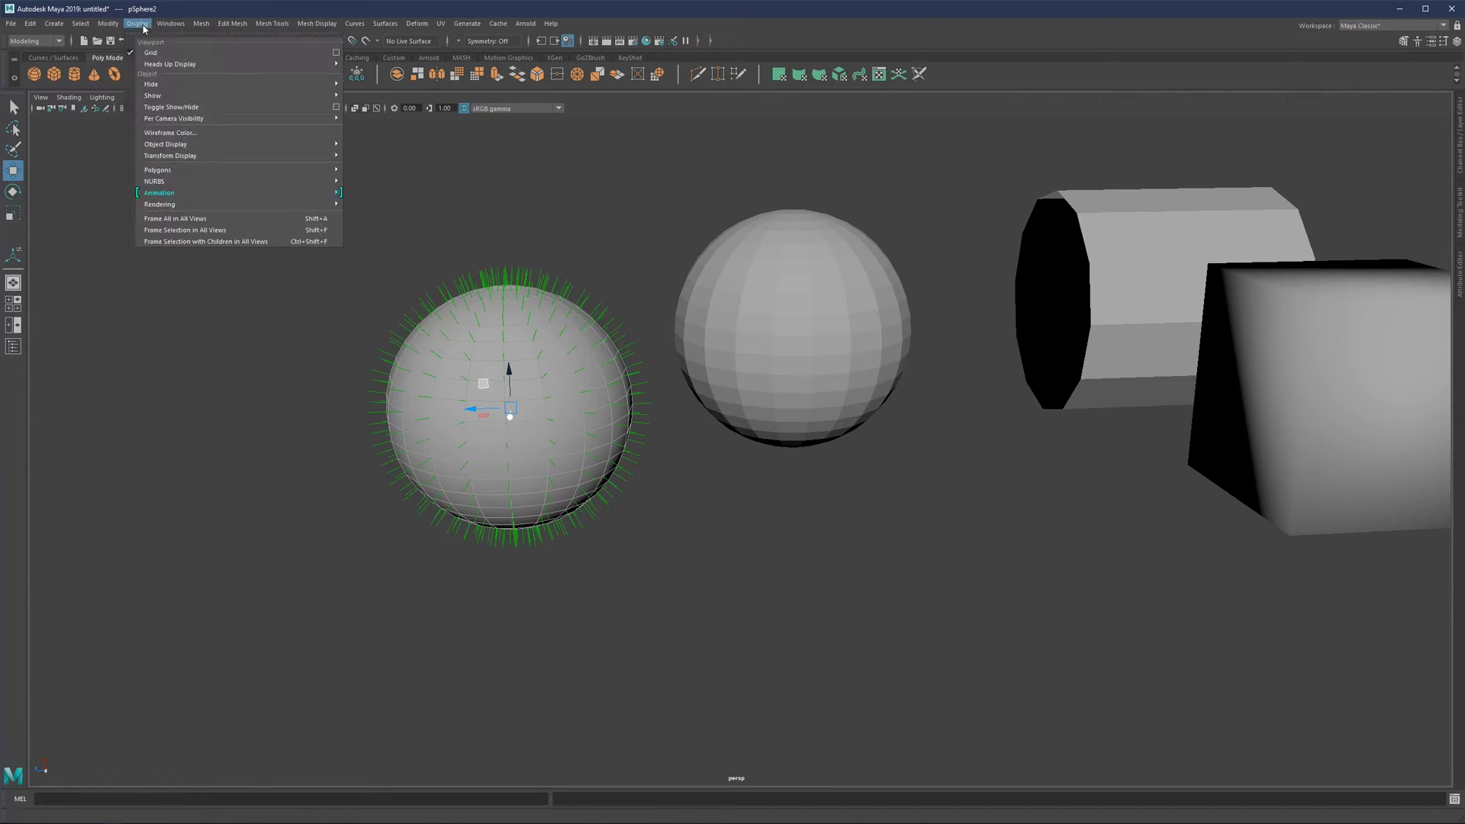
{"action": "mouse_move", "coordinate": [177, 161]}
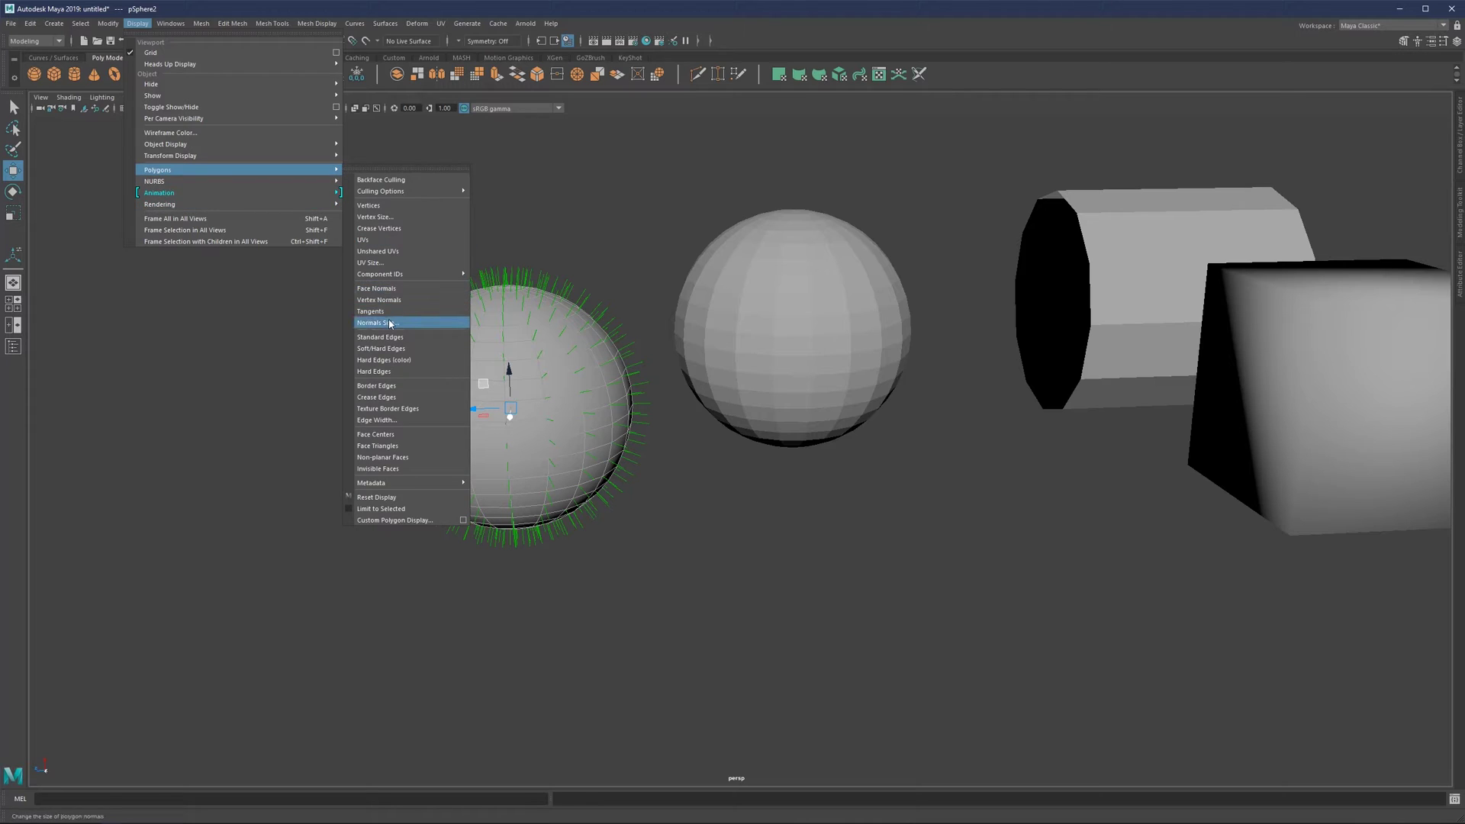
{"action": "left_click", "coordinate": [387, 324]}
{"action": "key", "text": "Return"}
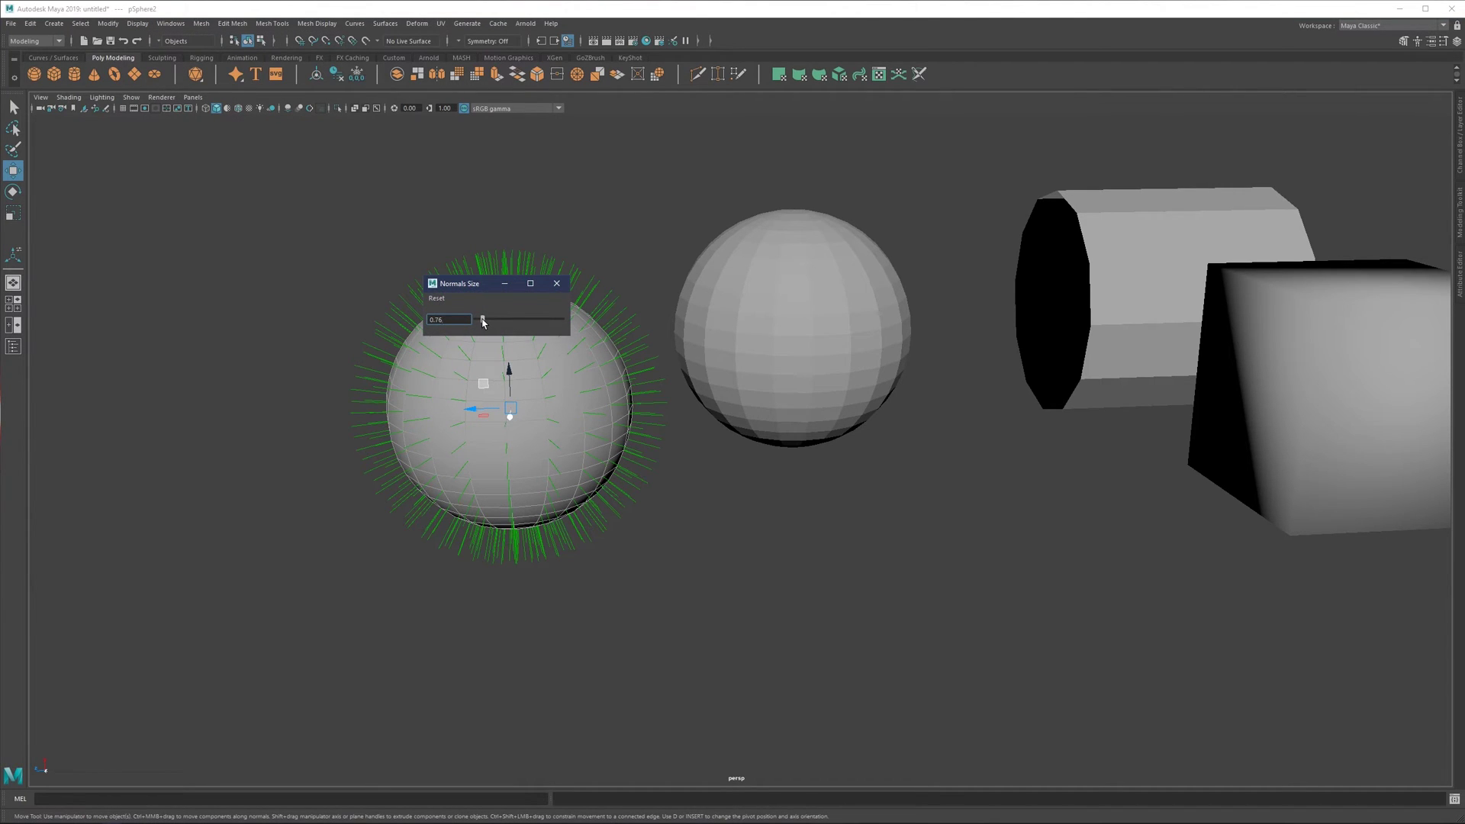
{"action": "left_click", "coordinate": [564, 280]}
Add the faceted sphere to the selection and compare the vertex normals of the two spheres up close.
{"action": "left_click", "coordinate": [757, 326], "text": "shift"}
{"action": "scroll", "coordinate": [709, 385], "scroll_direction": "up", "scroll_amount": 2}
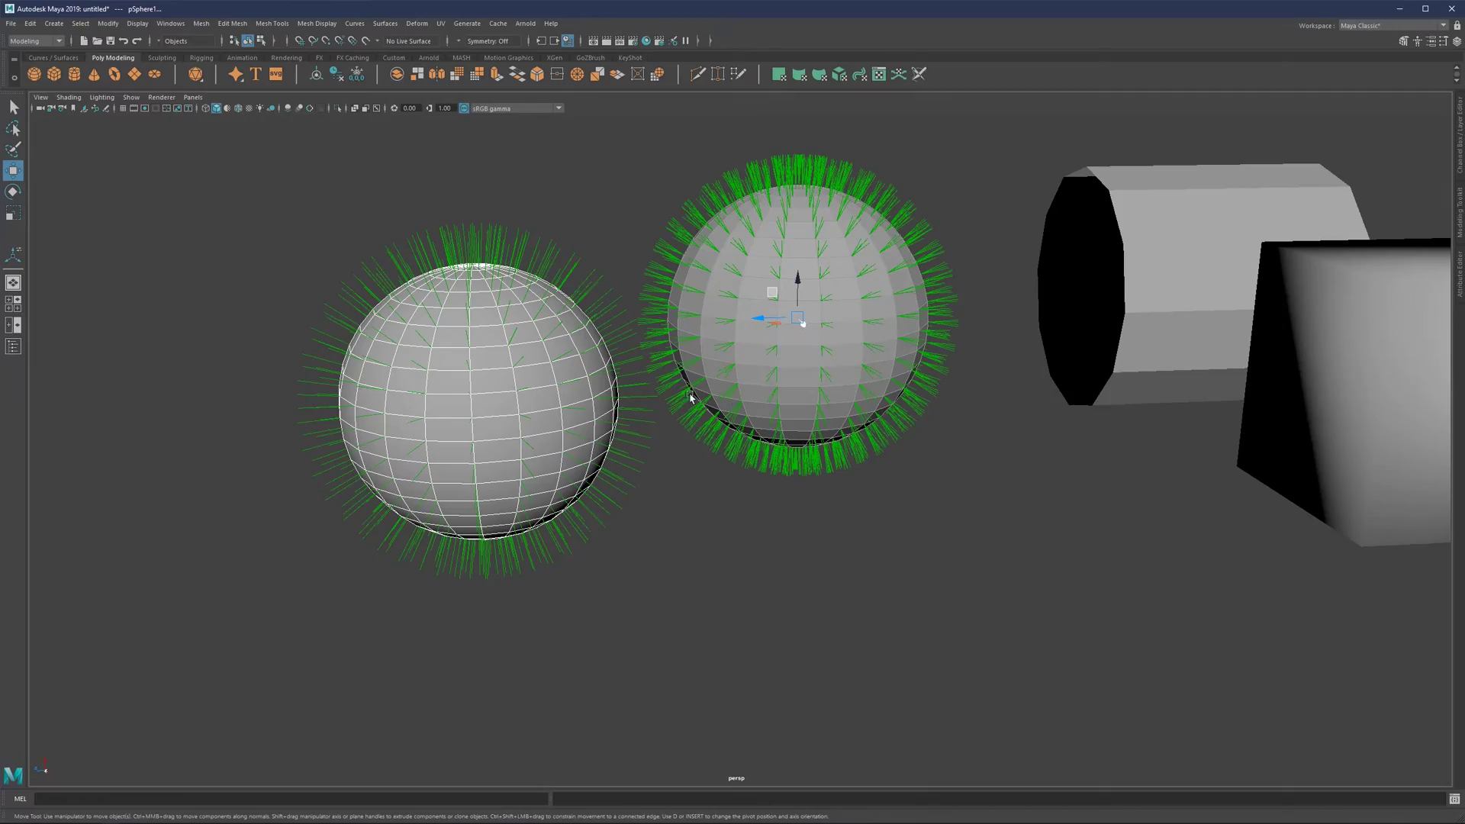
{"action": "left_click_drag", "start_coordinate": [700, 399], "coordinate": [663, 320], "text": "alt"}
{"action": "middle_click_drag", "start_coordinate": [663, 264], "coordinate": [741, 332], "text": "alt"}
{"action": "left_click_drag", "start_coordinate": [567, 300], "coordinate": [563, 314], "text": "alt"}
{"action": "right_click_drag", "start_coordinate": [563, 313], "coordinate": [779, 473], "text": "alt"}
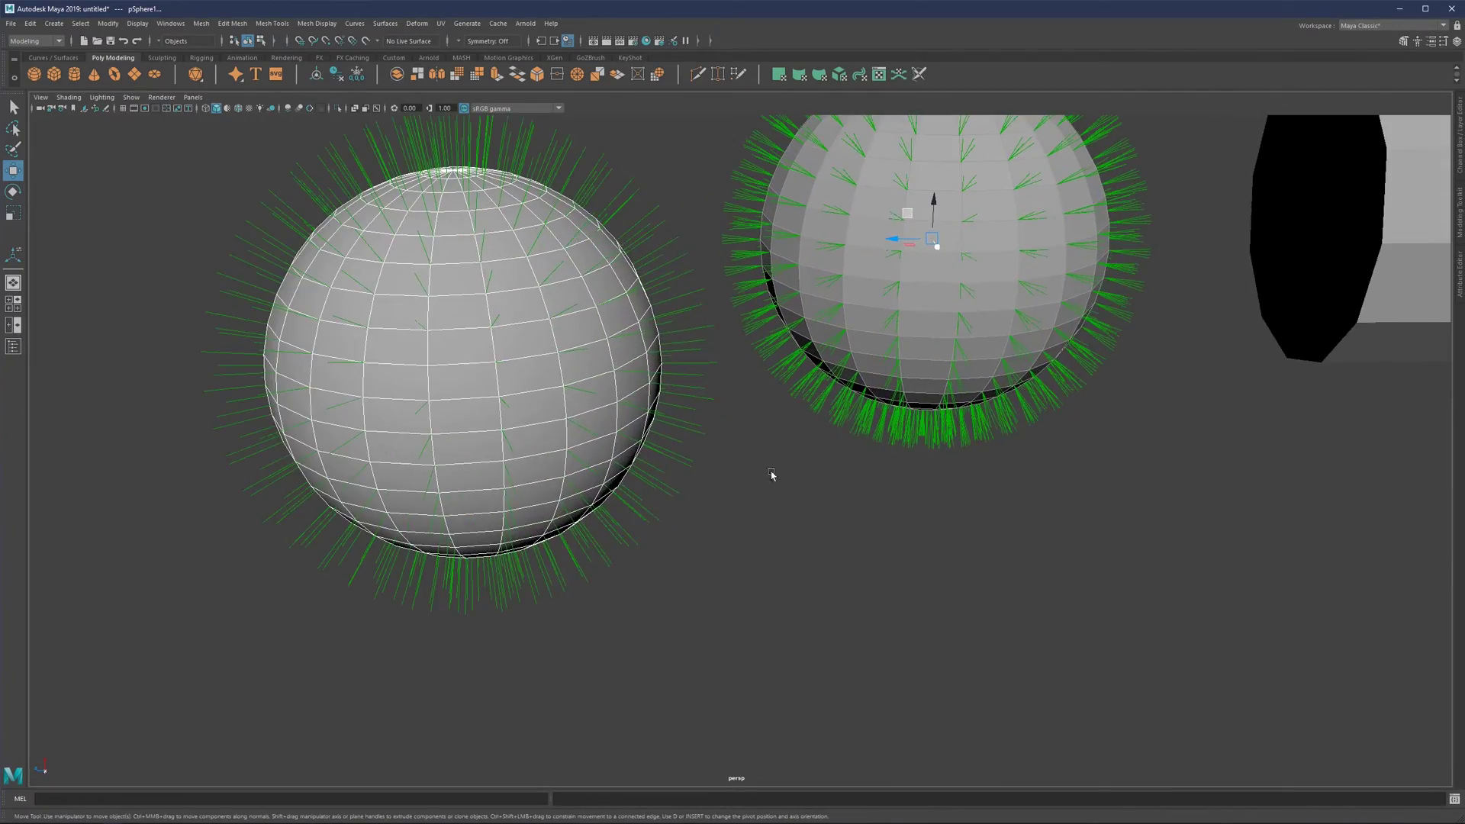
{"action": "middle_click_drag", "start_coordinate": [768, 351], "coordinate": [791, 423], "text": "alt"}
{"action": "right_click_drag", "start_coordinate": [791, 423], "coordinate": [799, 438], "text": "alt"}
{"action": "mouse_move", "coordinate": [738, 385]}
{"action": "left_mouse_down", "text": "alt"}
{"action": "mouse_move", "coordinate": [768, 392]}
{"action": "mouse_move", "coordinate": [710, 393]}
{"action": "left_mouse_up", "text": "alt"}
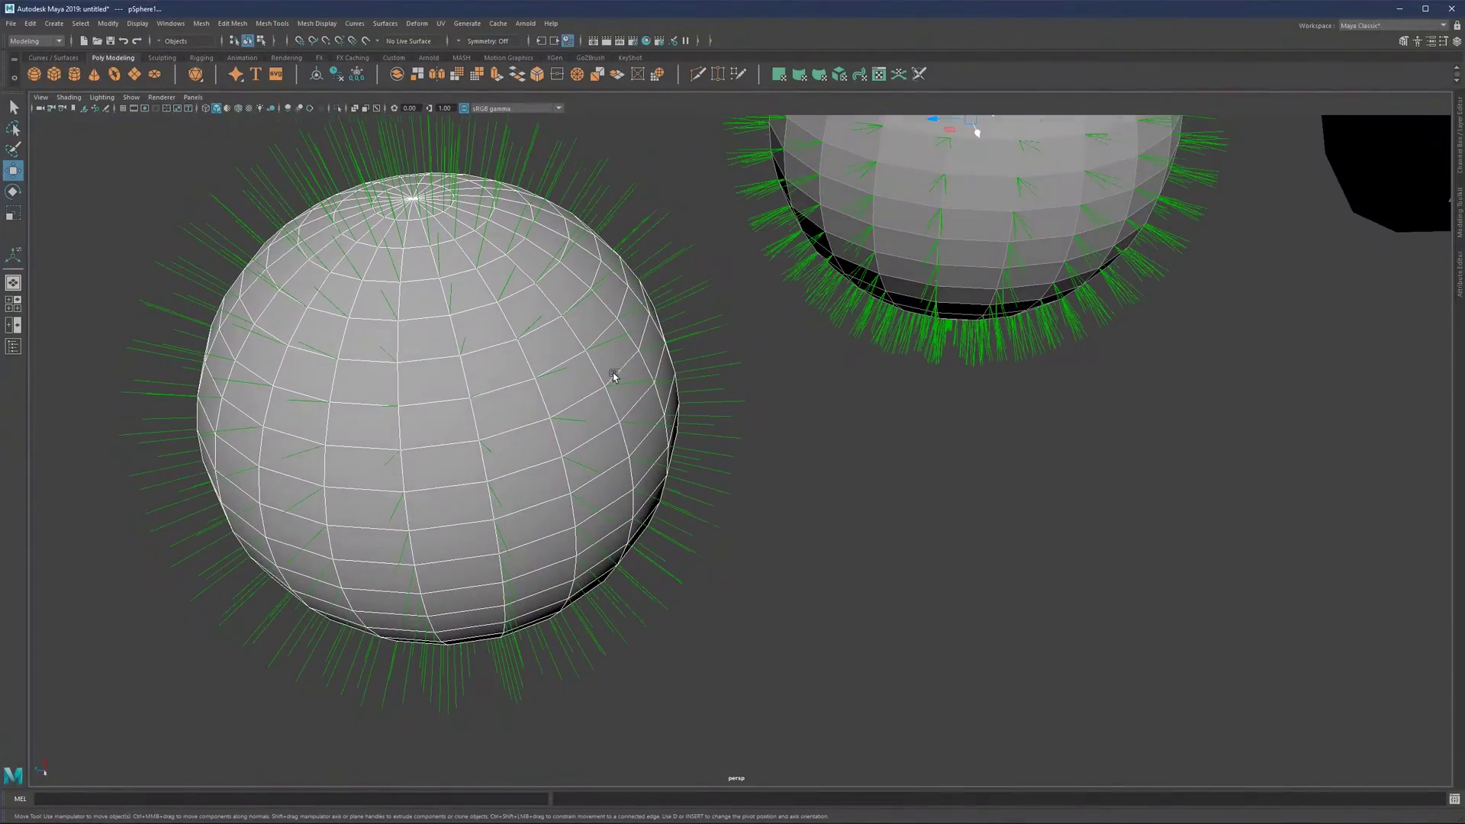
Switch the smooth sphere to vertex selection and select one vertex to examine the normal at that point.
{"action": "scroll", "coordinate": [611, 376], "scroll_direction": "up", "scroll_amount": 3}
{"action": "scroll", "coordinate": [610, 385], "scroll_direction": "up", "scroll_amount": 2}
{"action": "right_click_drag", "start_coordinate": [605, 374], "coordinate": [562, 383]}
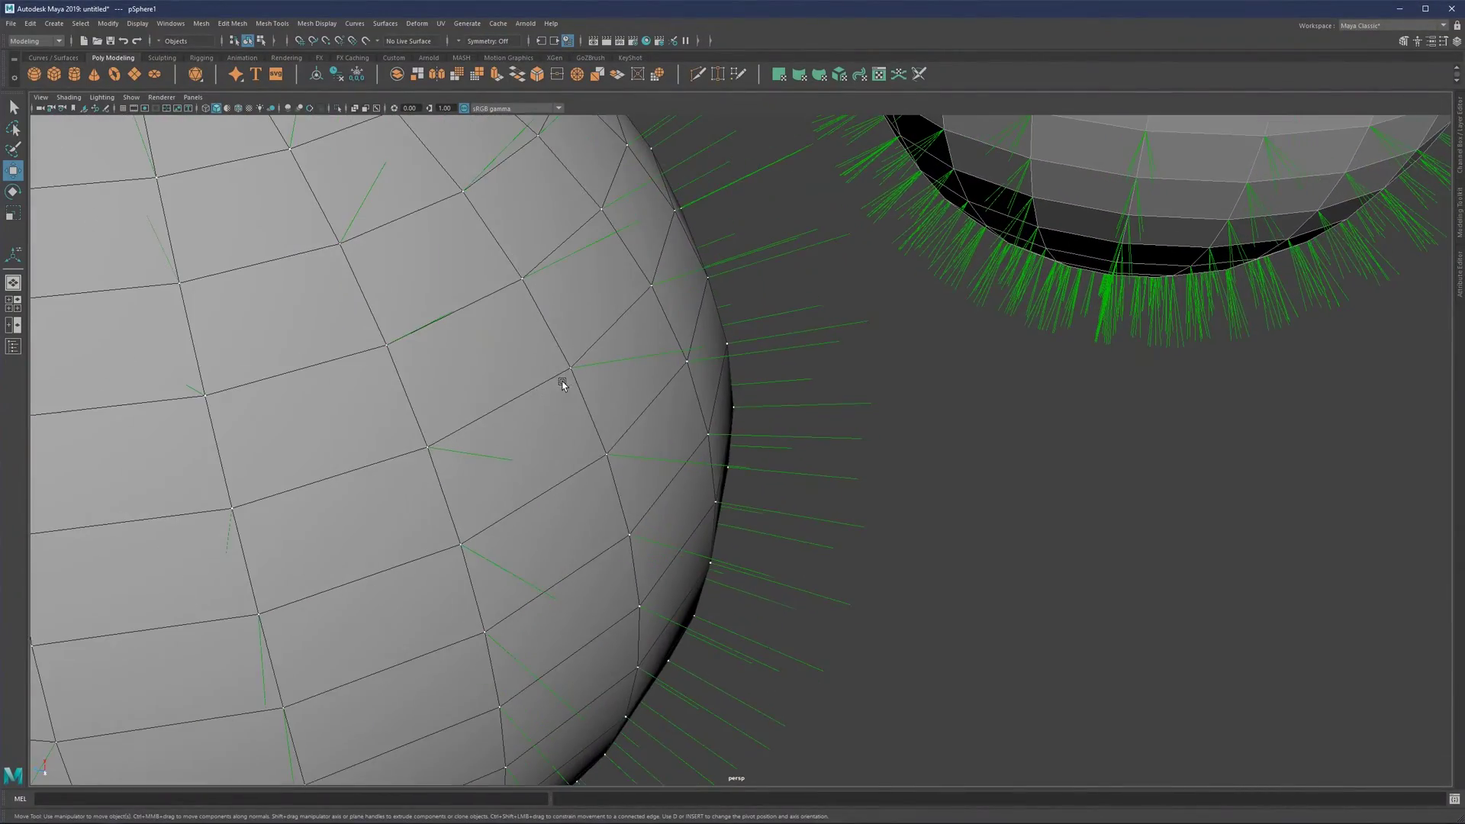
{"action": "scroll", "coordinate": [611, 371], "scroll_direction": "up", "scroll_amount": 1}
{"action": "mouse_move", "coordinate": [611, 373]}
{"action": "left_mouse_down", "text": "alt"}
{"action": "mouse_move", "coordinate": [650, 387]}
{"action": "mouse_move", "coordinate": [606, 361]}
{"action": "left_mouse_up", "text": "alt"}
{"action": "left_click", "coordinate": [613, 389]}
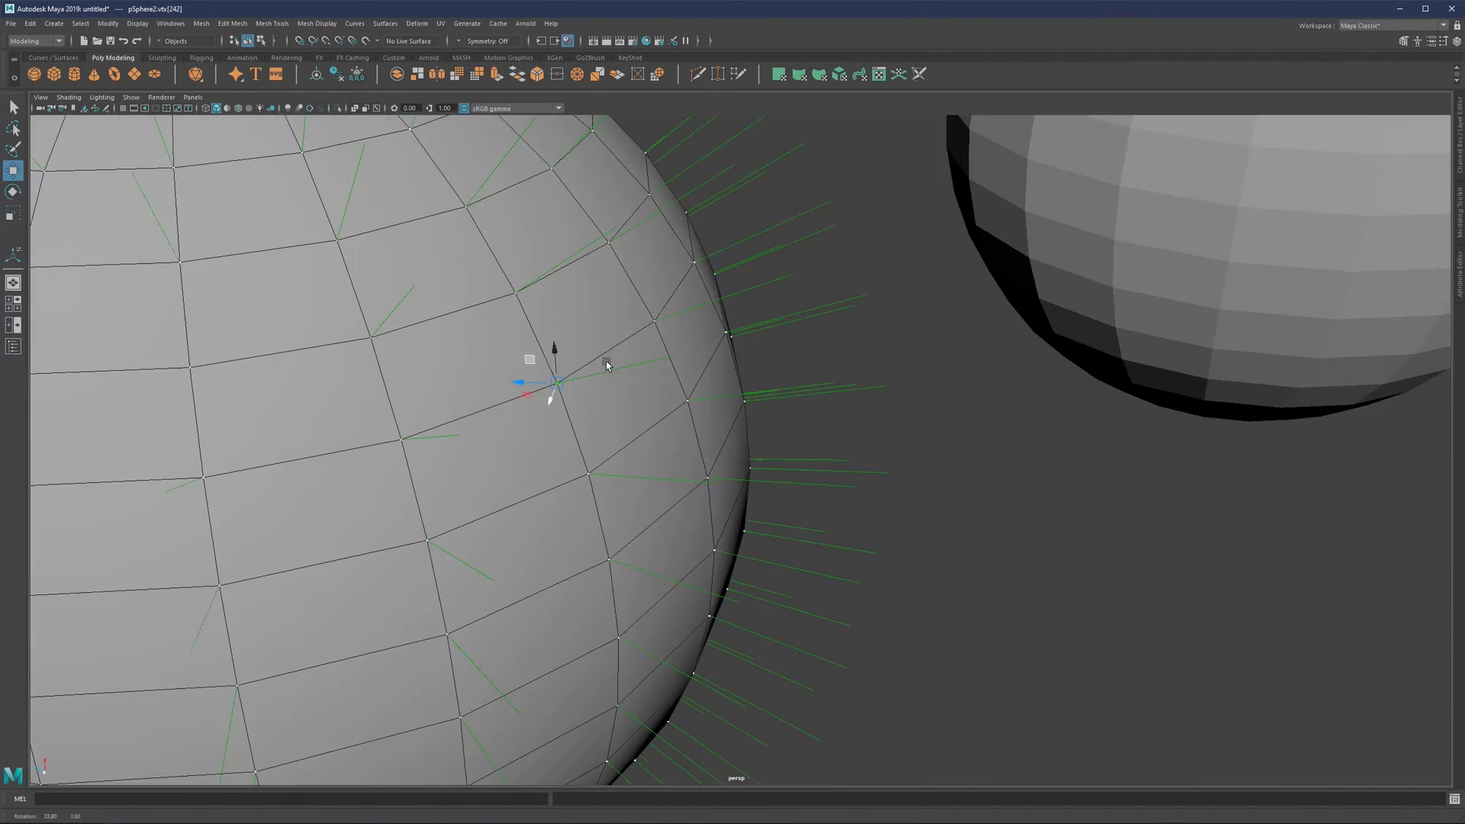
Switch the faceted sphere to vertex selection and select one vertex near its side to examine the normals there.
{"action": "scroll", "coordinate": [606, 360], "scroll_direction": "down", "scroll_amount": 2}
{"action": "middle_click_drag", "start_coordinate": [1105, 347], "coordinate": [666, 615], "text": "alt"}
{"action": "left_click", "coordinate": [834, 372]}
{"action": "scroll", "coordinate": [901, 359], "scroll_direction": "up", "scroll_amount": 1}
{"action": "middle_click_drag", "start_coordinate": [942, 351], "coordinate": [824, 436], "text": "alt"}
{"action": "scroll", "coordinate": [860, 396], "scroll_direction": "up", "scroll_amount": 3}
{"action": "left_click_drag", "start_coordinate": [824, 437], "coordinate": [758, 409], "text": "alt"}
{"action": "right_click_drag", "start_coordinate": [793, 391], "coordinate": [758, 393]}
{"action": "left_click", "coordinate": [809, 411]}
{"action": "mouse_move", "coordinate": [828, 401]}
{"action": "left_mouse_down", "text": "alt"}
{"action": "mouse_move", "coordinate": [891, 340]}
{"action": "mouse_move", "coordinate": [845, 396]}
{"action": "left_mouse_up", "text": "alt"}
{"action": "scroll", "coordinate": [844, 396], "scroll_direction": "down", "scroll_amount": 10}
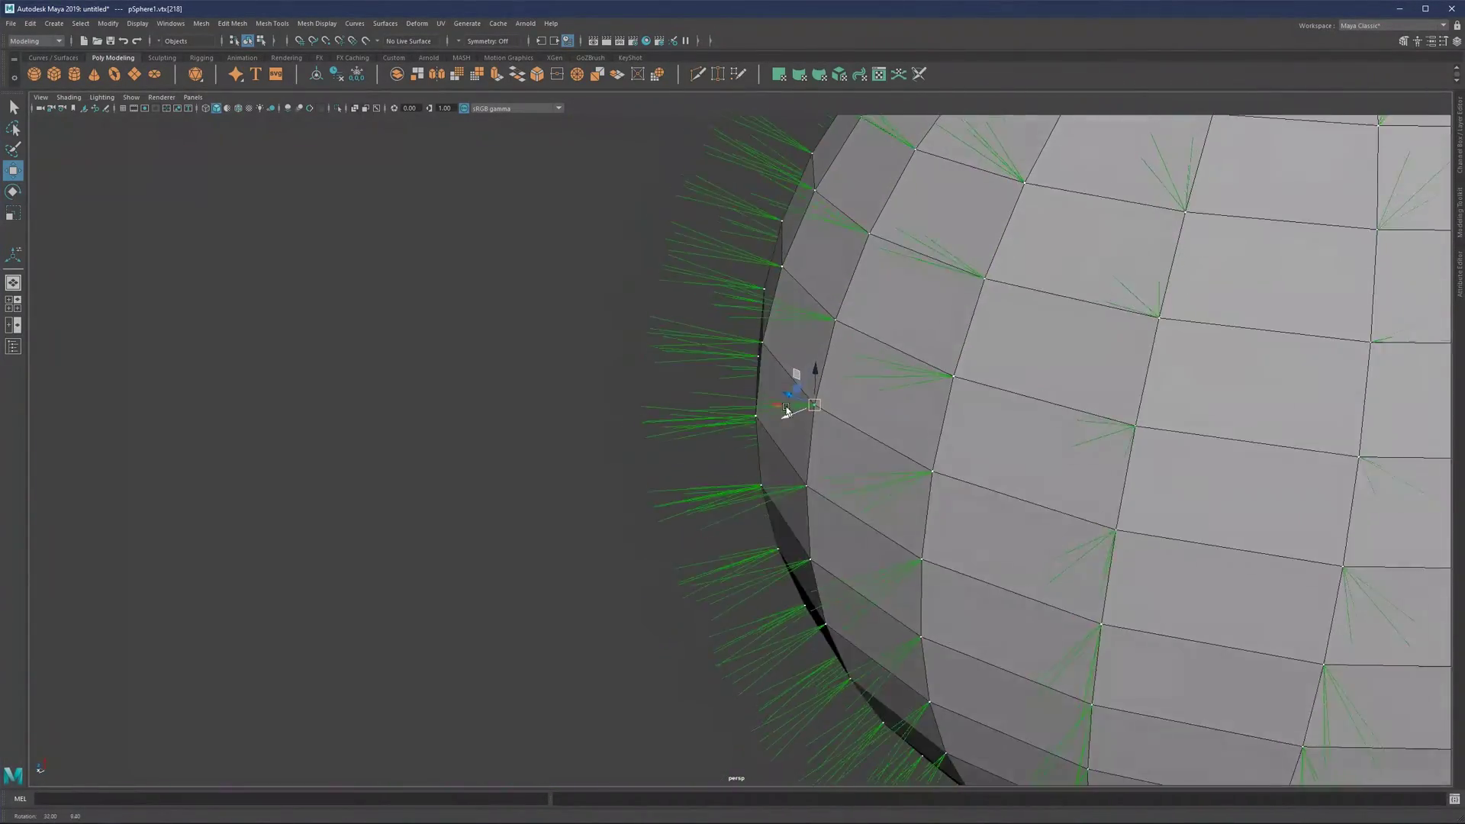
{"action": "scroll", "coordinate": [772, 414], "scroll_direction": "down", "scroll_amount": 3}
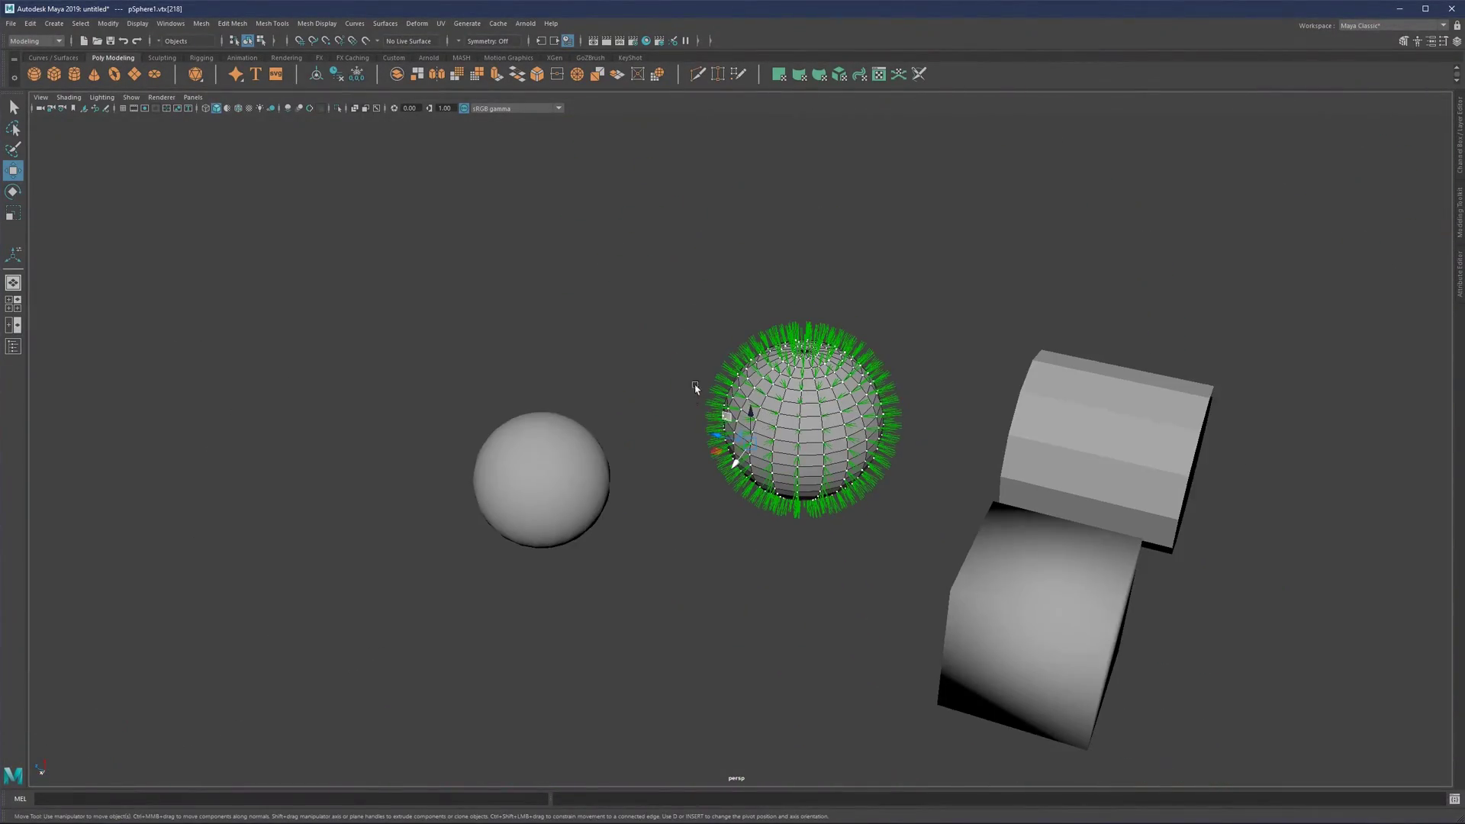
Clear the vertex selection and compare the shading of the smooth and faceted spheres.
{"action": "left_click", "coordinate": [693, 390]}
{"action": "scroll", "coordinate": [700, 379], "scroll_direction": "up", "scroll_amount": 2}
{"action": "left_click", "coordinate": [515, 454]}
{"action": "scroll", "coordinate": [608, 447], "scroll_direction": "up", "scroll_amount": 2}
{"action": "left_click_drag", "start_coordinate": [608, 448], "coordinate": [612, 410], "text": "alt"}
{"action": "left_click", "coordinate": [612, 411]}
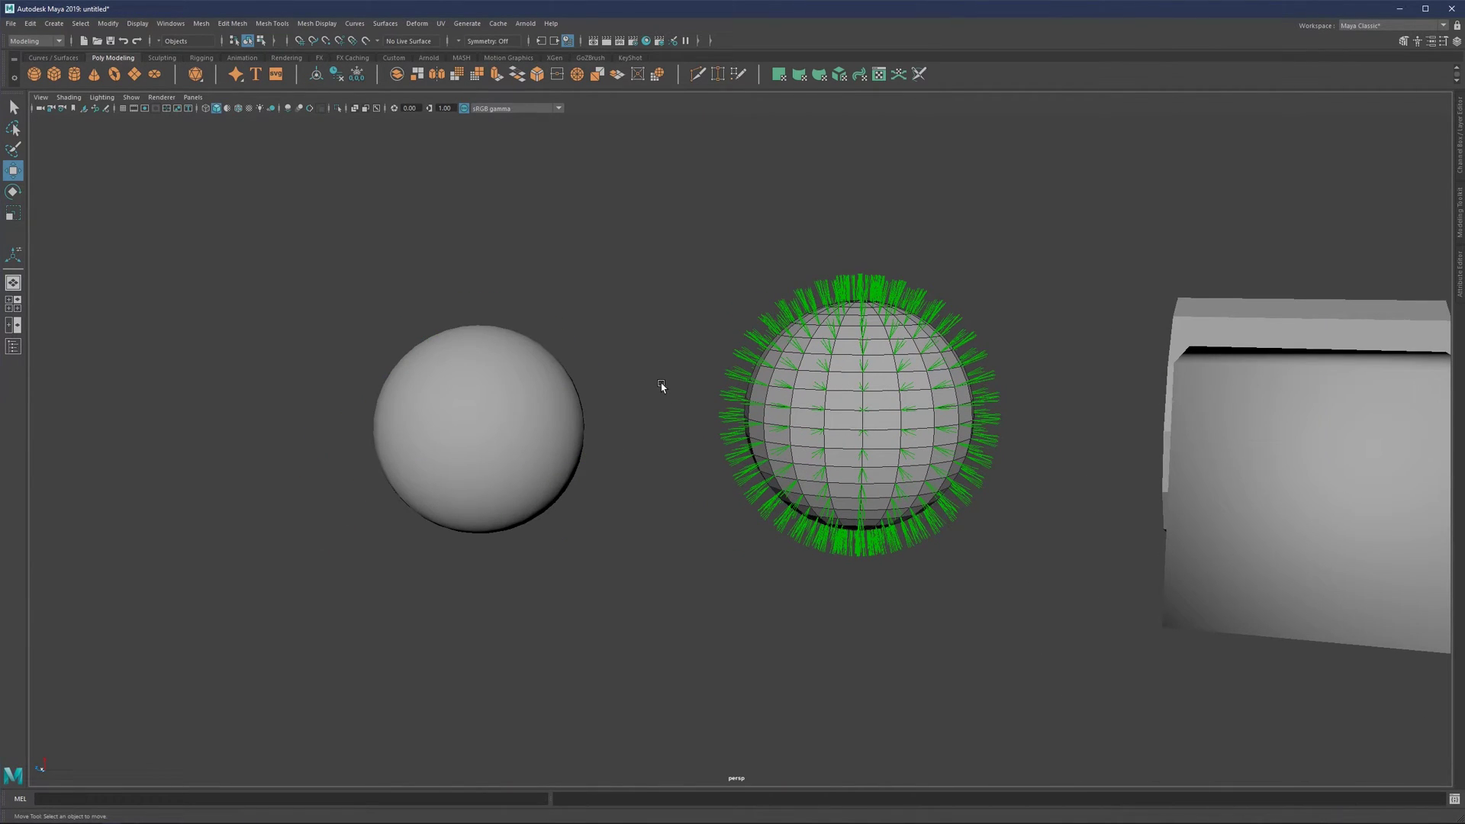
{"action": "left_click", "coordinate": [840, 328]}
{"action": "left_click", "coordinate": [726, 297]}
Activate the Select tool and return the faceted sphere to object mode with nothing selected.
{"action": "key", "text": "q"}
{"action": "right_click_drag", "start_coordinate": [726, 298], "coordinate": [736, 234]}
{"action": "left_click", "coordinate": [716, 268]}
{"action": "scroll", "coordinate": [696, 302], "scroll_direction": "up", "scroll_amount": 2}
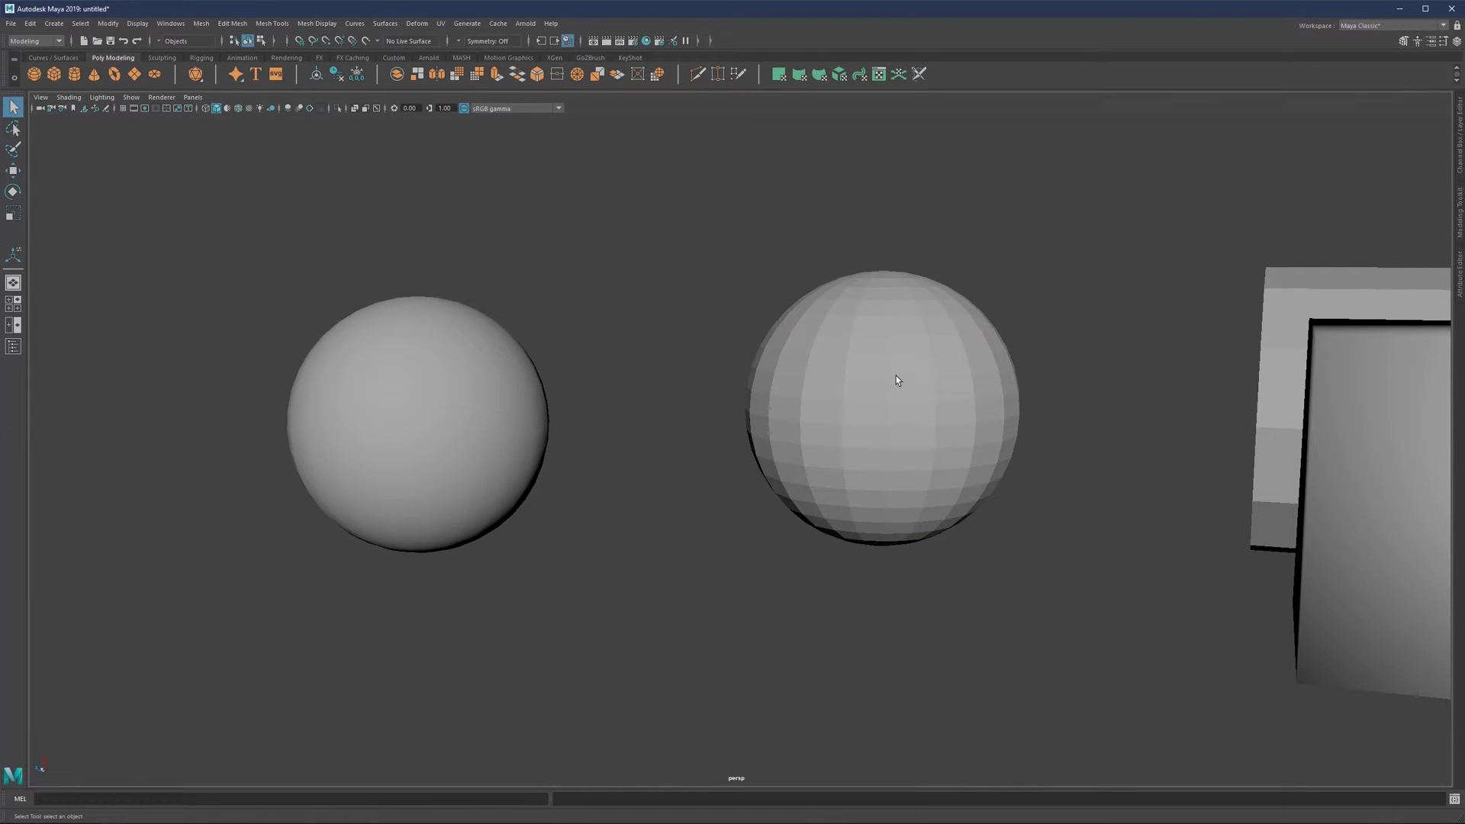
{"action": "scroll", "coordinate": [781, 420], "scroll_direction": "down", "scroll_amount": 1}
{"action": "left_click_drag", "start_coordinate": [781, 420], "coordinate": [796, 426], "text": "alt"}
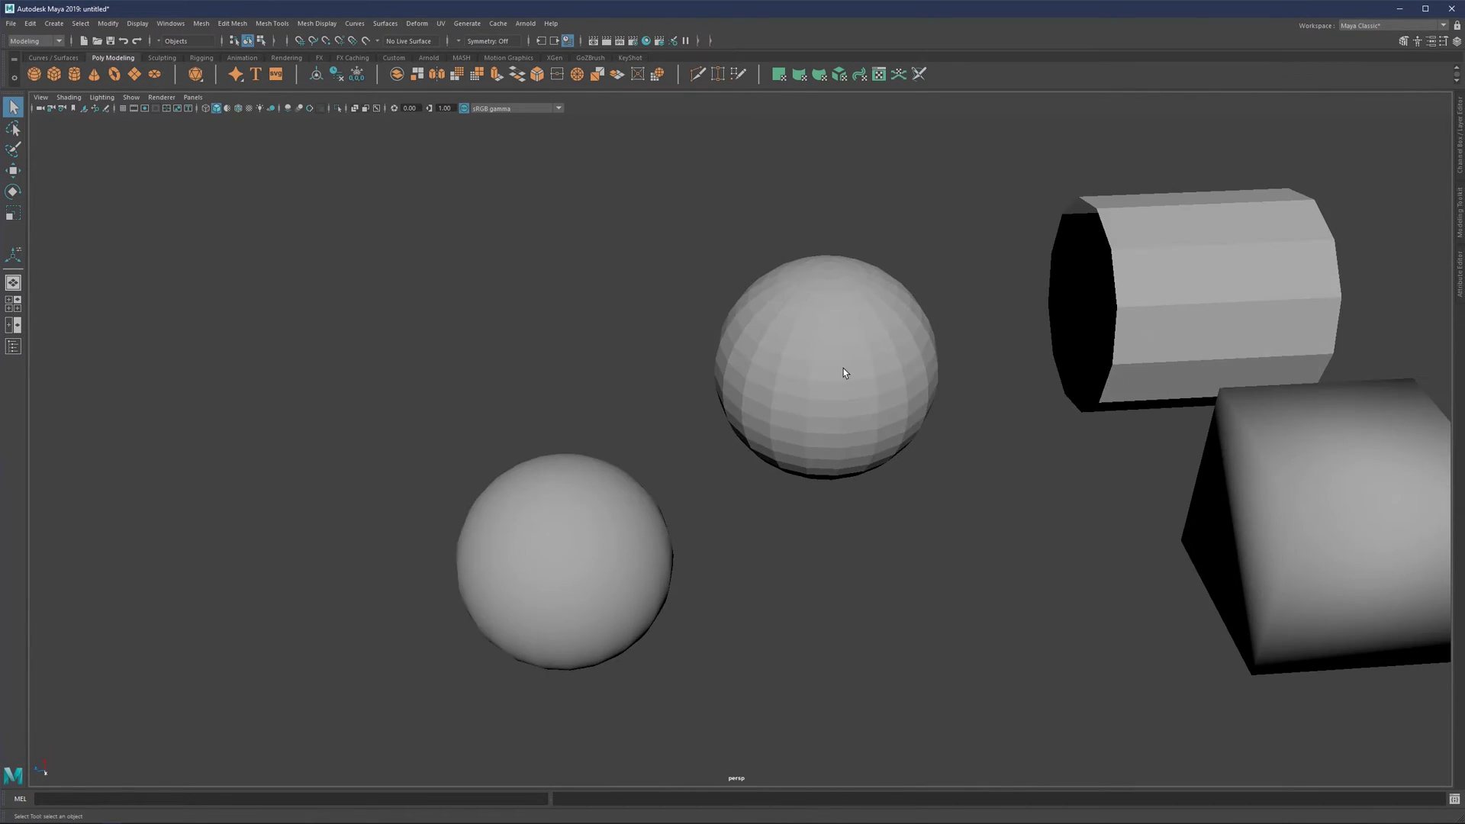
Select both spheres and the cube and delete them.
{"action": "scroll", "coordinate": [844, 368], "scroll_direction": "down", "scroll_amount": 2}
{"action": "left_click", "coordinate": [672, 513]}
{"action": "left_click", "coordinate": [808, 427], "text": "shift"}
{"action": "left_click", "coordinate": [1154, 508], "text": "shift"}
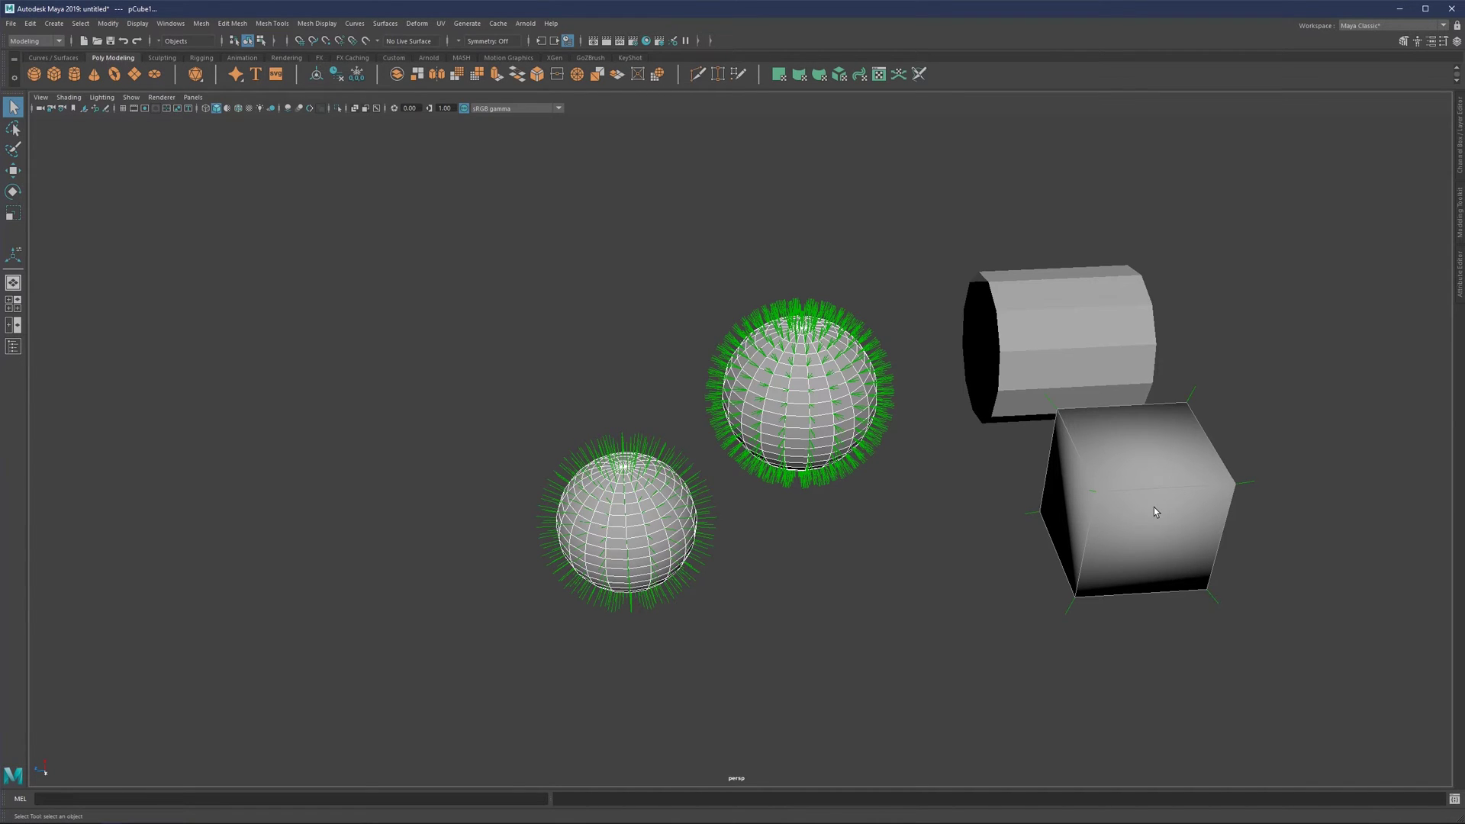
{"action": "key", "text": "Delete"}
Select the cylinder and examine the vertex normals around its open end.
{"action": "middle_click_drag", "start_coordinate": [1154, 508], "coordinate": [709, 374], "text": "alt"}
{"action": "scroll", "coordinate": [832, 461], "scroll_direction": "up", "scroll_amount": 2}
{"action": "left_click", "coordinate": [812, 494]}
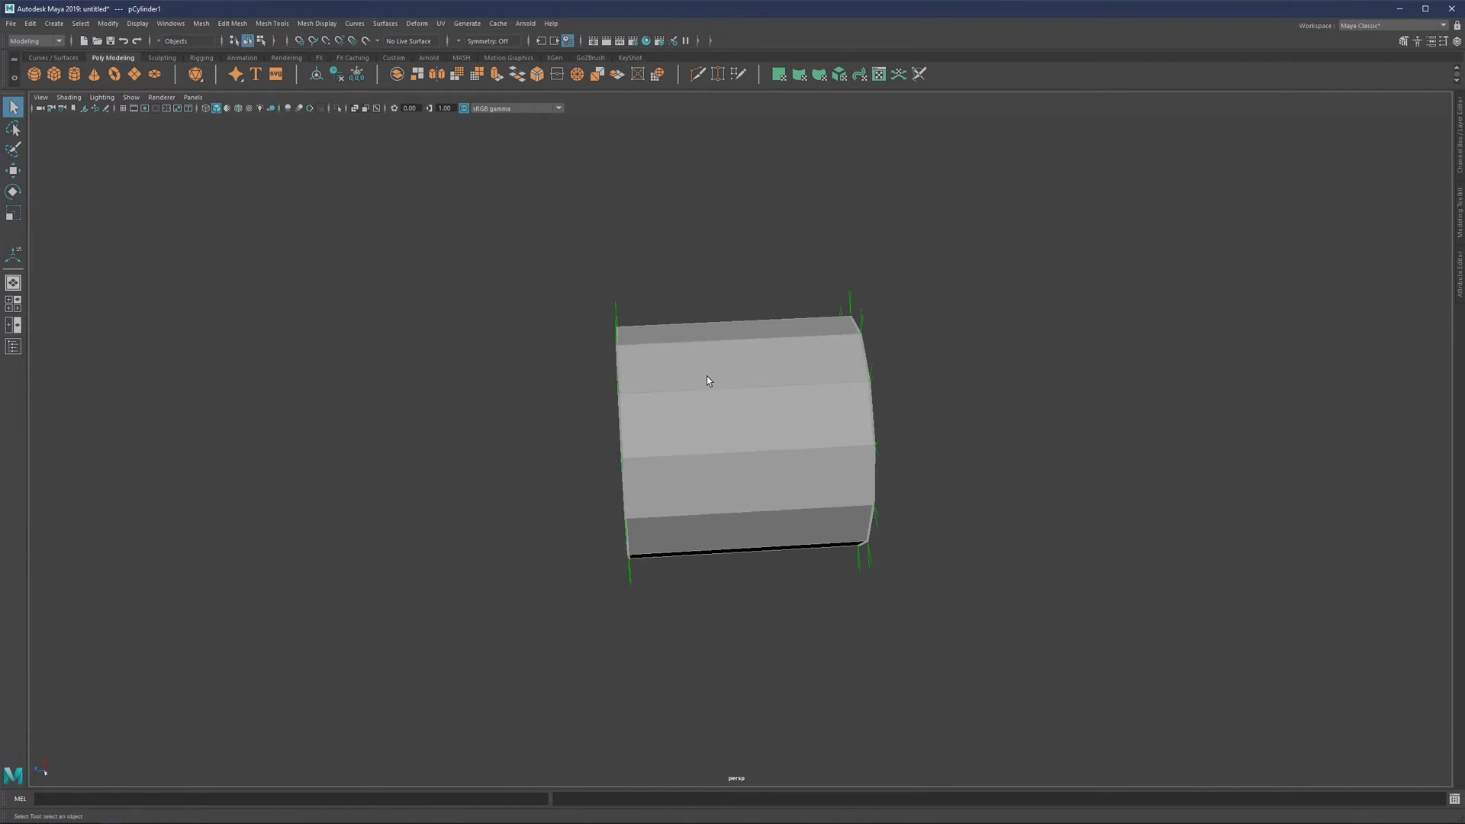
{"action": "left_click_drag", "start_coordinate": [710, 374], "coordinate": [784, 344], "text": "alt"}
{"action": "scroll", "coordinate": [754, 387], "scroll_direction": "up", "scroll_amount": 2}
{"action": "middle_click_drag", "start_coordinate": [753, 399], "coordinate": [749, 329], "text": "alt"}
{"action": "left_click_drag", "start_coordinate": [750, 326], "coordinate": [746, 354], "text": "alt"}
{"action": "scroll", "coordinate": [752, 354], "scroll_direction": "up", "scroll_amount": 1}
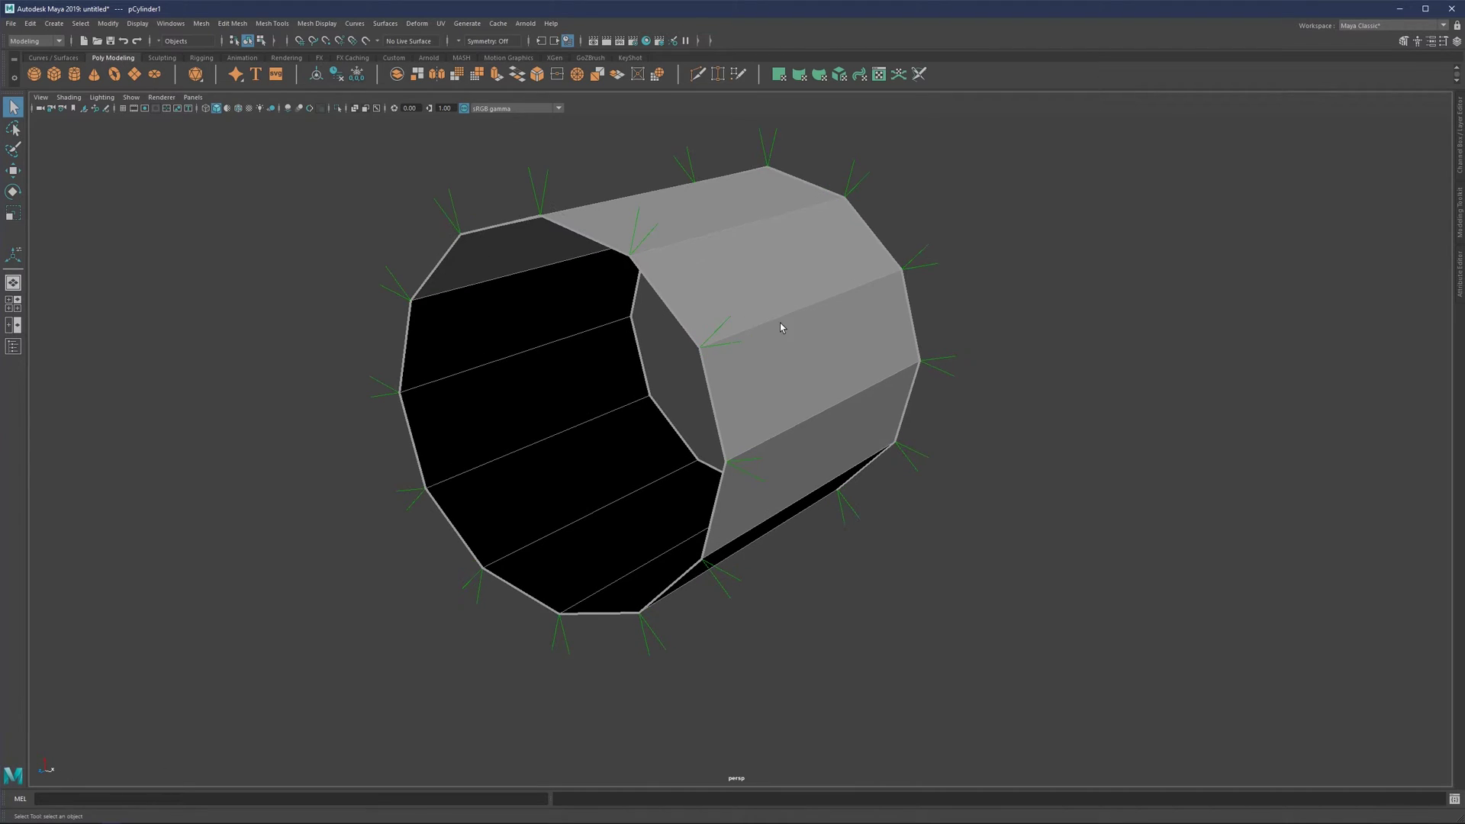
{"action": "middle_click_drag", "start_coordinate": [771, 323], "coordinate": [749, 356], "text": "alt"}
{"action": "left_click_drag", "start_coordinate": [749, 362], "coordinate": [747, 352], "text": "alt"}
{"action": "scroll", "coordinate": [748, 353], "scroll_direction": "up", "scroll_amount": 1}
{"action": "scroll", "coordinate": [748, 355], "scroll_direction": "up", "scroll_amount": 1}
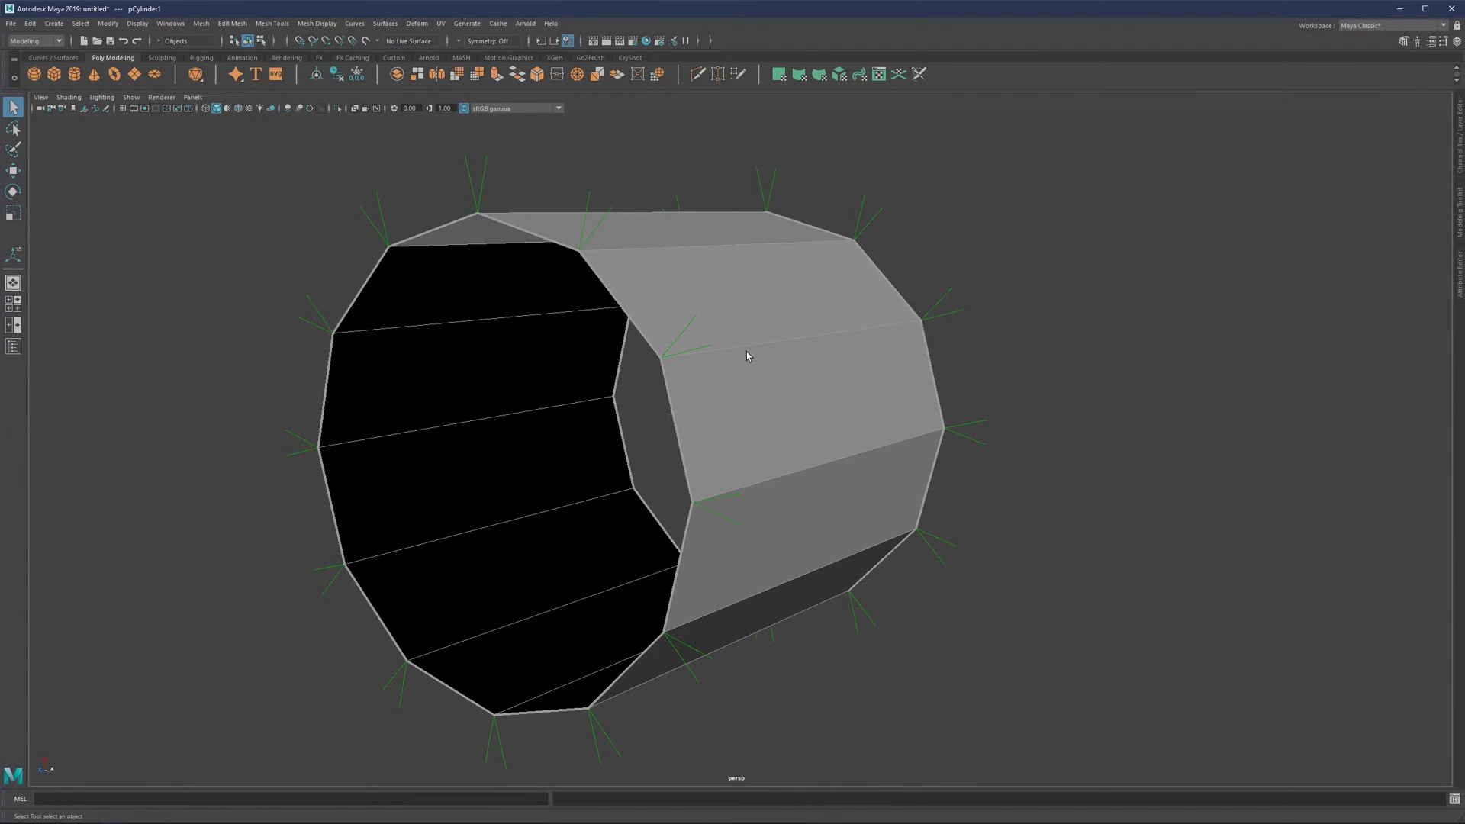
Inspect the cylinder's normals up close in vertex mode and return it to object mode.
{"action": "right_click_drag", "start_coordinate": [760, 343], "coordinate": [685, 341]}
{"action": "left_click_drag", "start_coordinate": [689, 375], "coordinate": [642, 361], "text": "alt"}
{"action": "scroll", "coordinate": [648, 325], "scroll_direction": "up", "scroll_amount": 4}
{"action": "scroll", "coordinate": [690, 354], "scroll_direction": "down", "scroll_amount": 3}
{"action": "scroll", "coordinate": [770, 341], "scroll_direction": "down", "scroll_amount": 1}
{"action": "right_click_drag", "start_coordinate": [782, 343], "coordinate": [906, 252]}
{"action": "scroll", "coordinate": [898, 260], "scroll_direction": "down", "scroll_amount": 3}
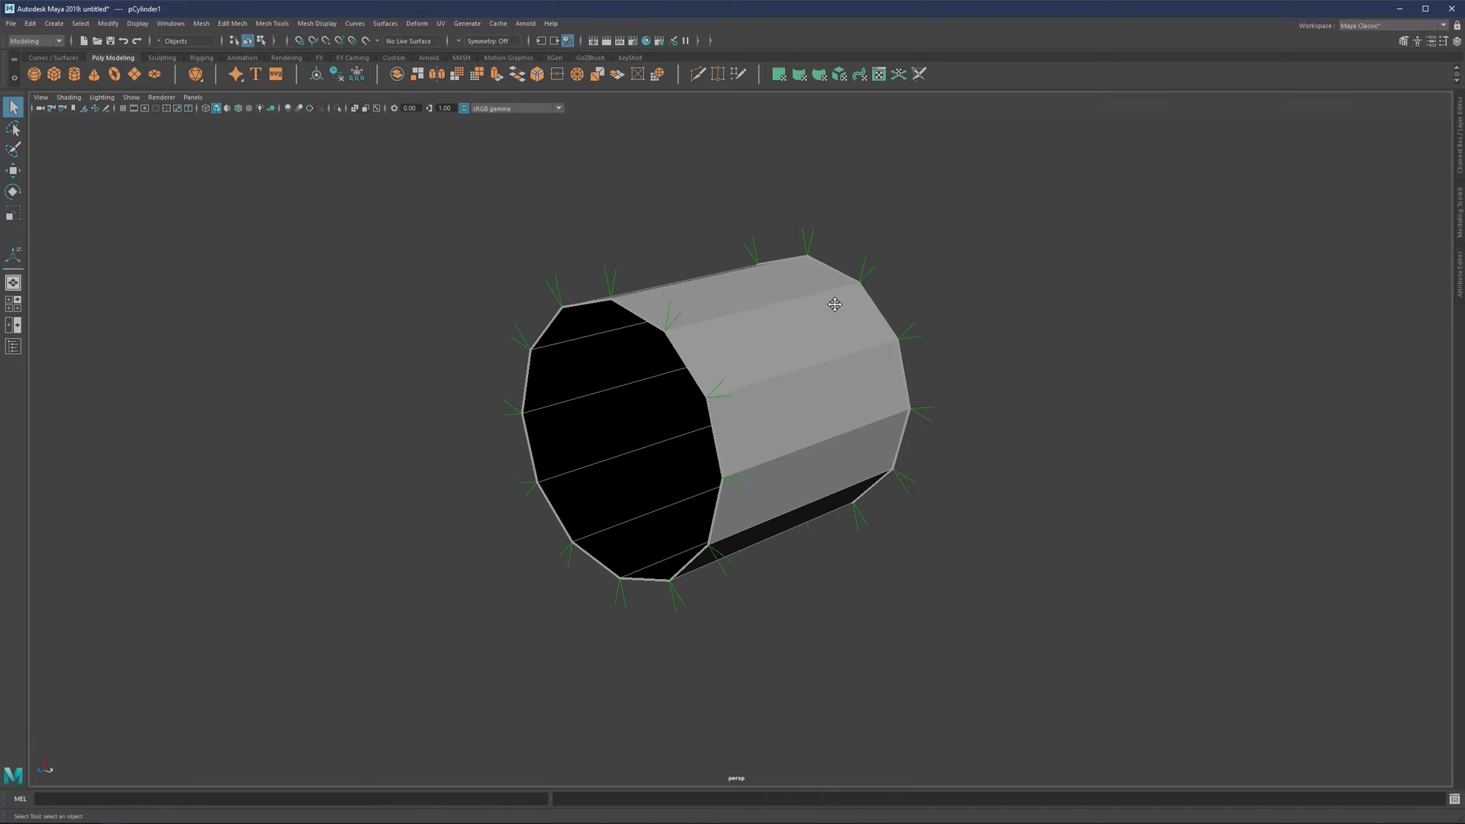
{"action": "middle_click_drag", "start_coordinate": [803, 314], "coordinate": [760, 327], "text": "alt"}
{"action": "scroll", "coordinate": [758, 330], "scroll_direction": "up", "scroll_amount": 3}
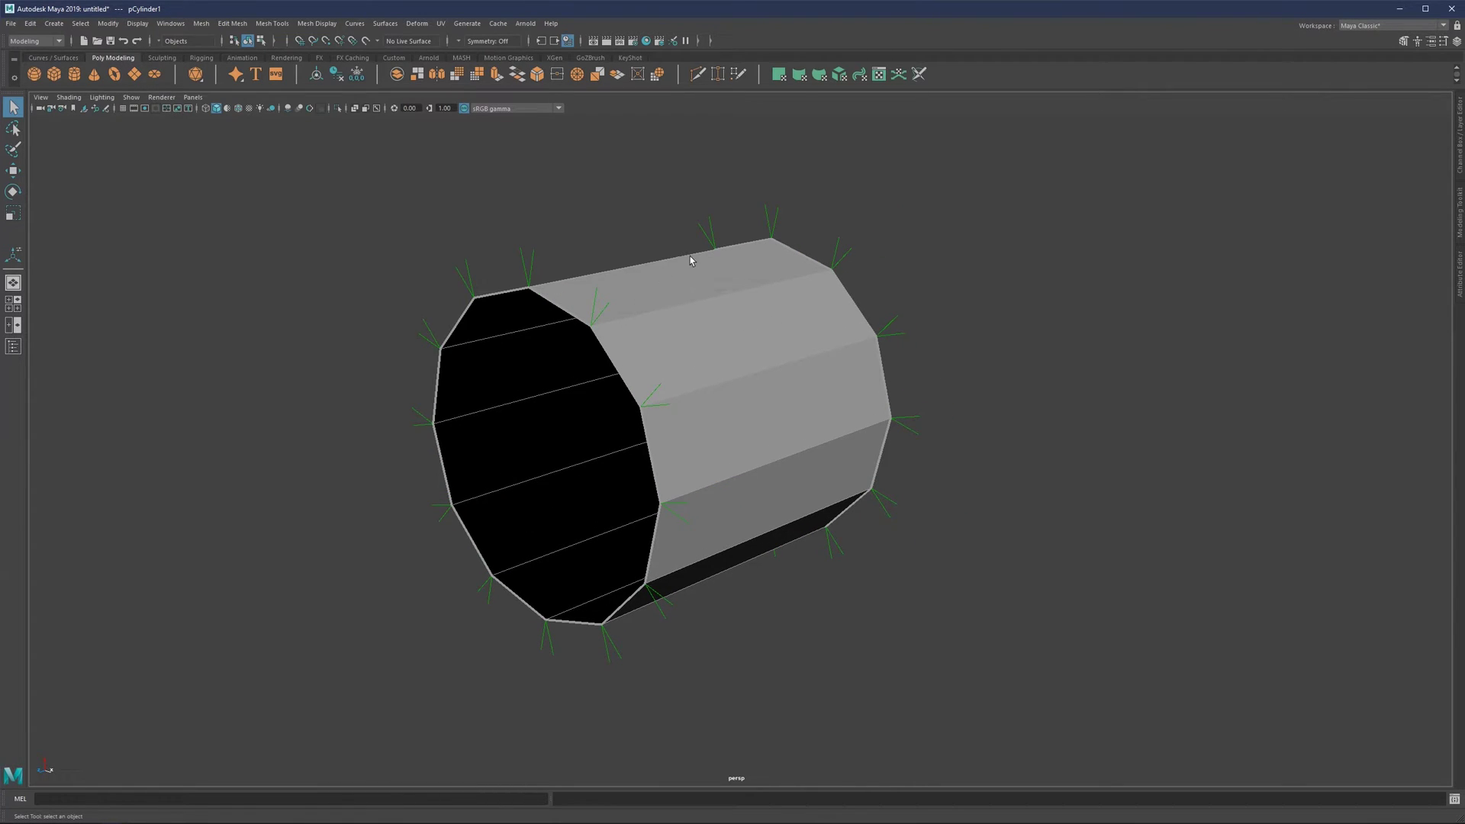
Open the Soften/Harden Edges options for the cylinder to review the angle method, and close them.
{"action": "left_click", "coordinate": [317, 24]}
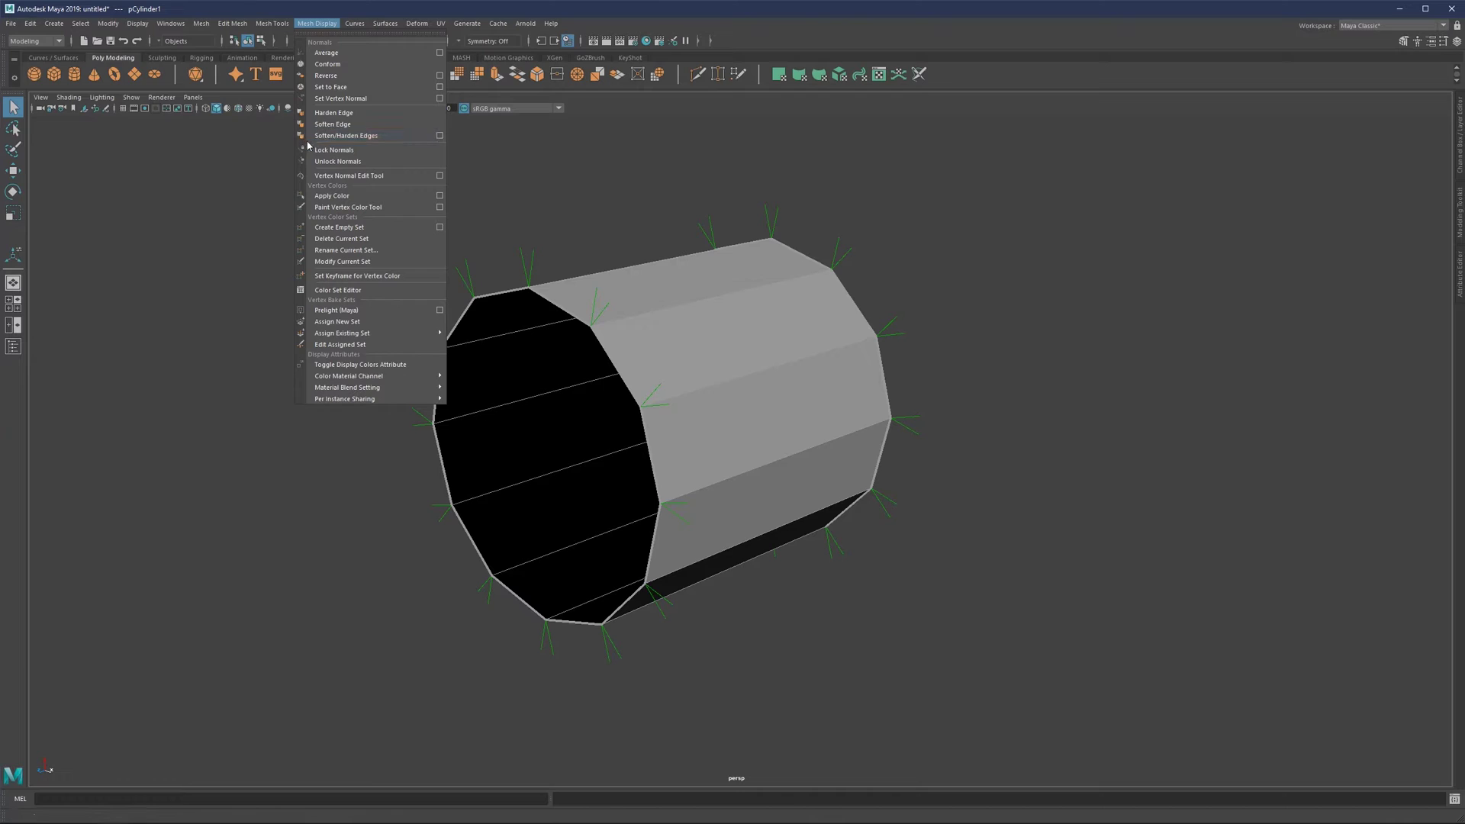
{"action": "left_click", "coordinate": [440, 136]}
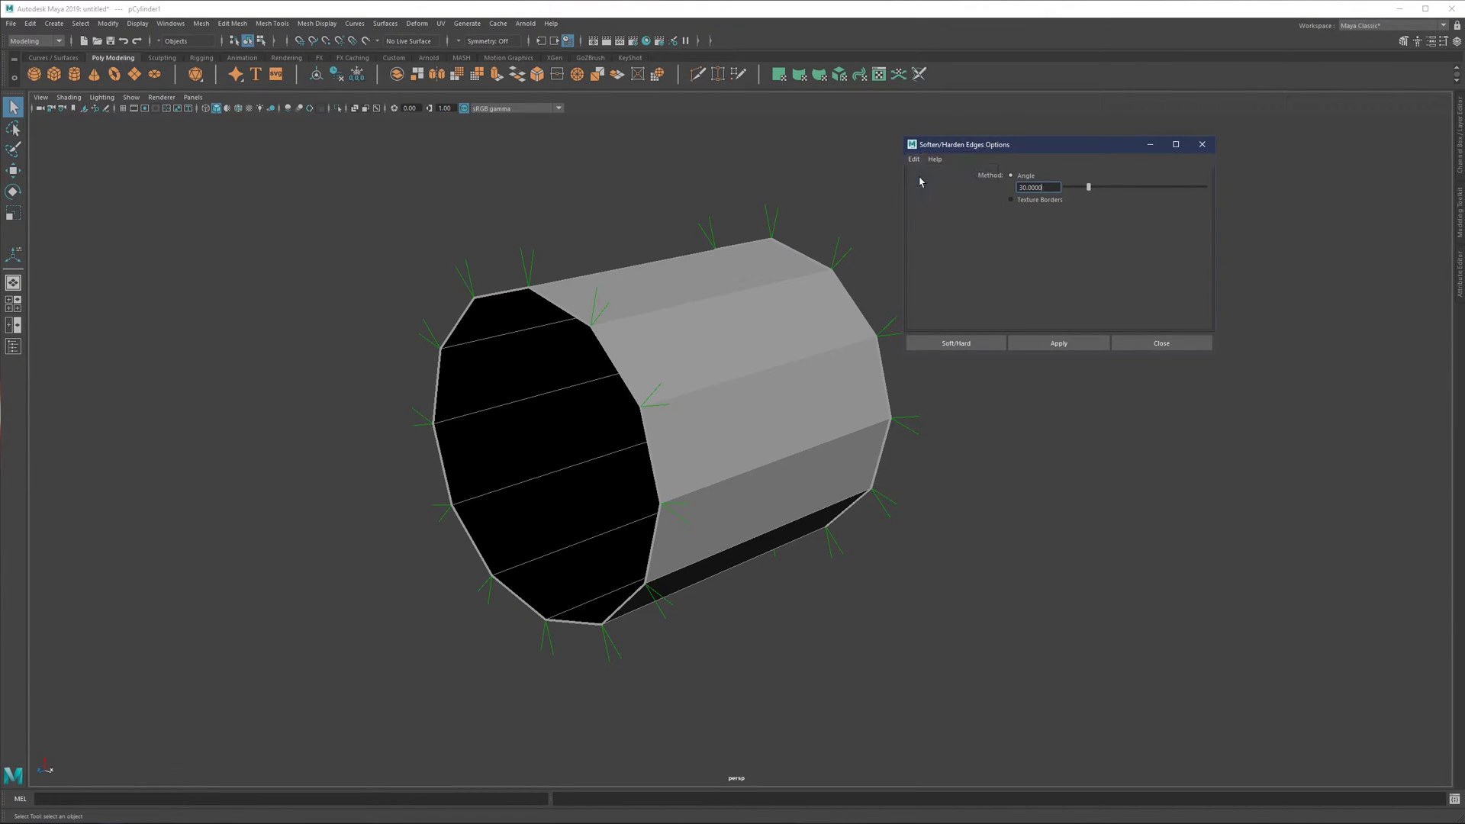
{"action": "left_click", "coordinate": [1090, 349]}
{"action": "left_click", "coordinate": [1161, 344]}
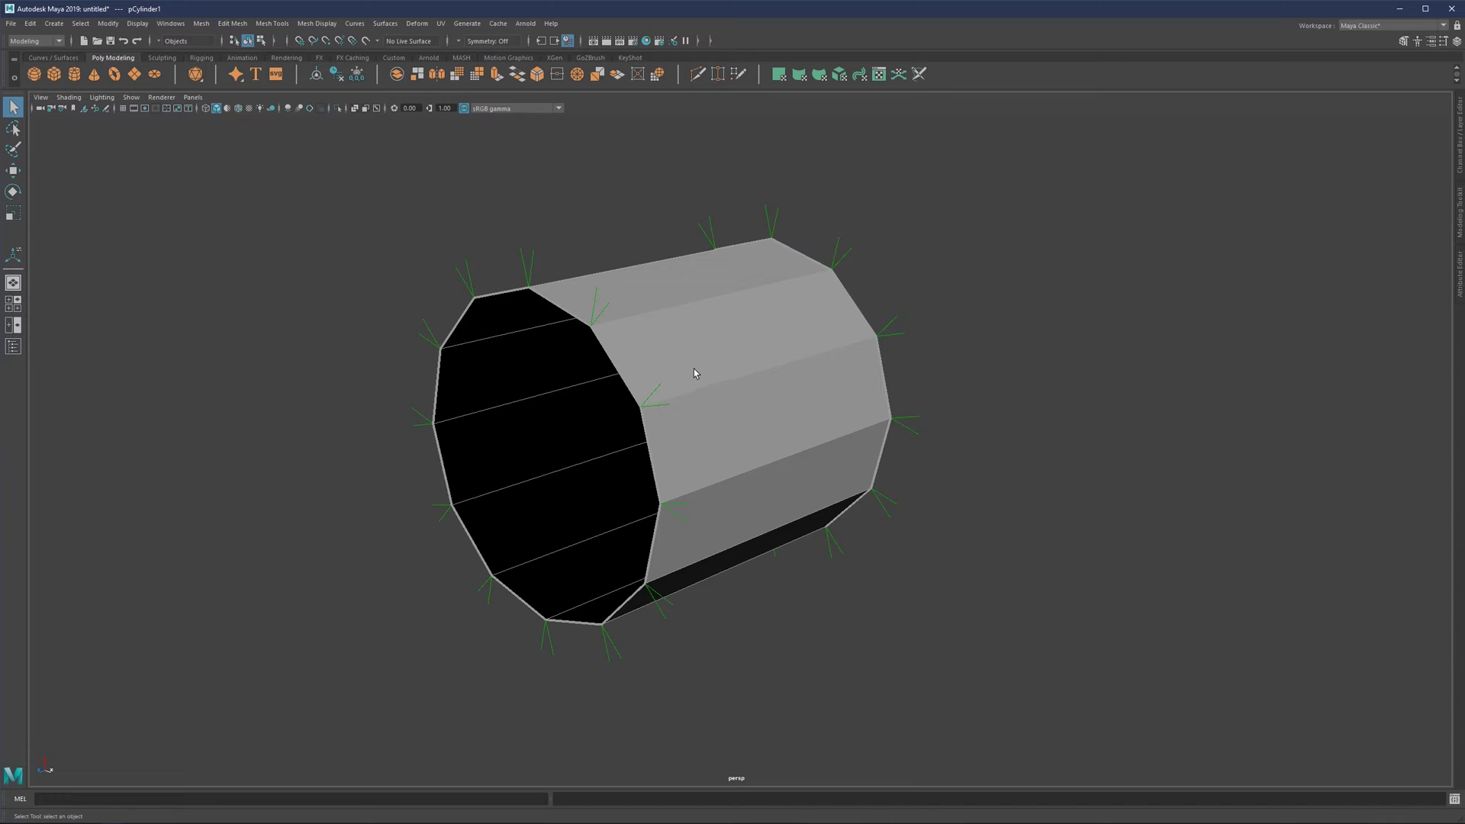
Examine the cylinder's faceted shading and its vertex normals from several angles.
{"action": "left_click_drag", "start_coordinate": [694, 373], "coordinate": [911, 338], "text": "alt"}
{"action": "right_click_drag", "start_coordinate": [911, 337], "coordinate": [770, 351], "text": "alt"}
{"action": "left_click_drag", "start_coordinate": [759, 353], "coordinate": [723, 332], "text": "alt"}
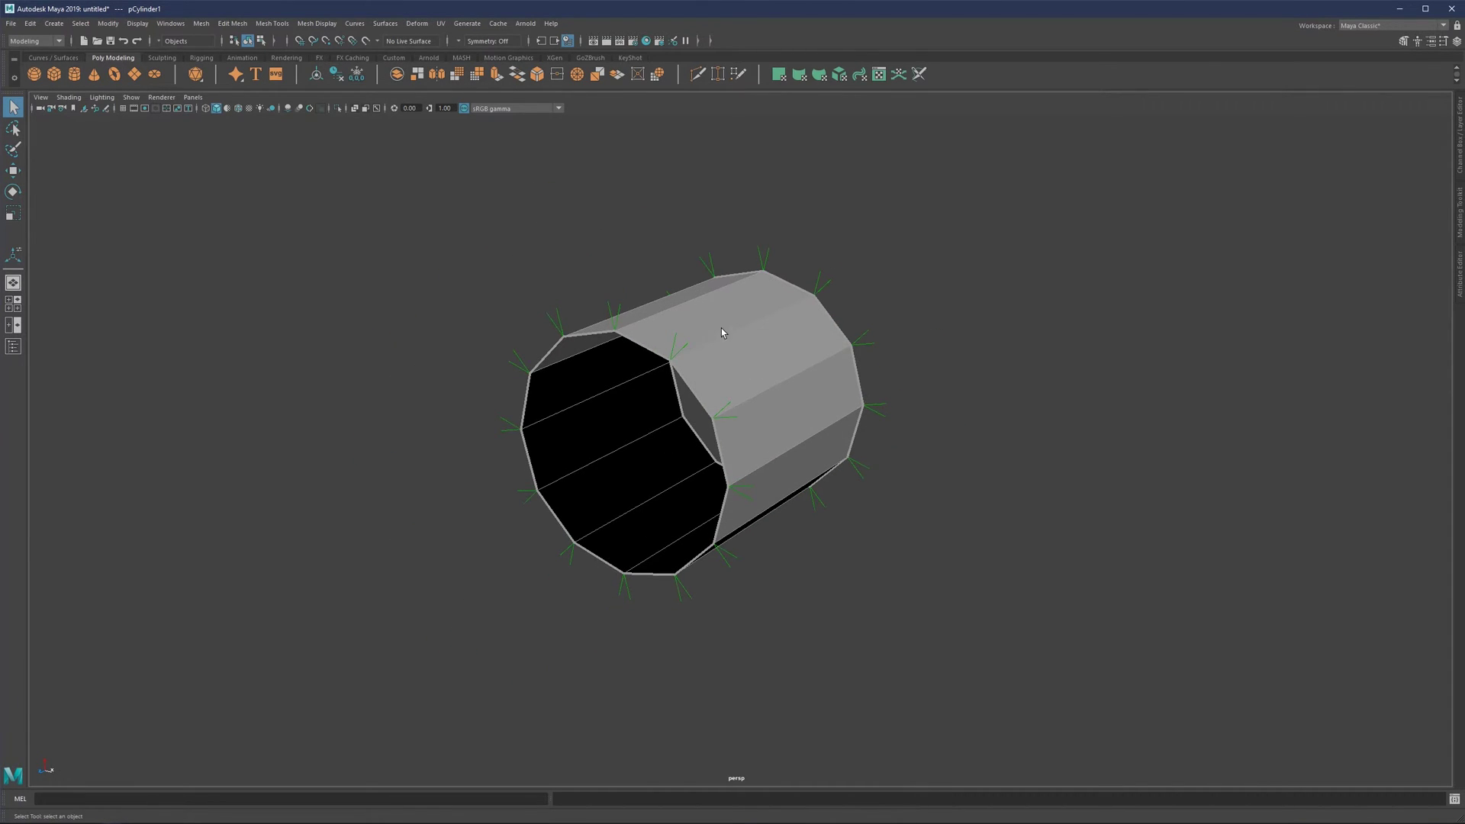
{"action": "left_click_drag", "start_coordinate": [768, 412], "coordinate": [755, 408], "text": "alt"}
{"action": "scroll", "coordinate": [754, 345], "scroll_direction": "up", "scroll_amount": 4}
{"action": "scroll", "coordinate": [754, 344], "scroll_direction": "down", "scroll_amount": 1}
{"action": "middle_click_drag", "start_coordinate": [752, 344], "coordinate": [706, 355], "text": "alt"}
{"action": "left_click_drag", "start_coordinate": [675, 288], "coordinate": [721, 319], "text": "alt"}
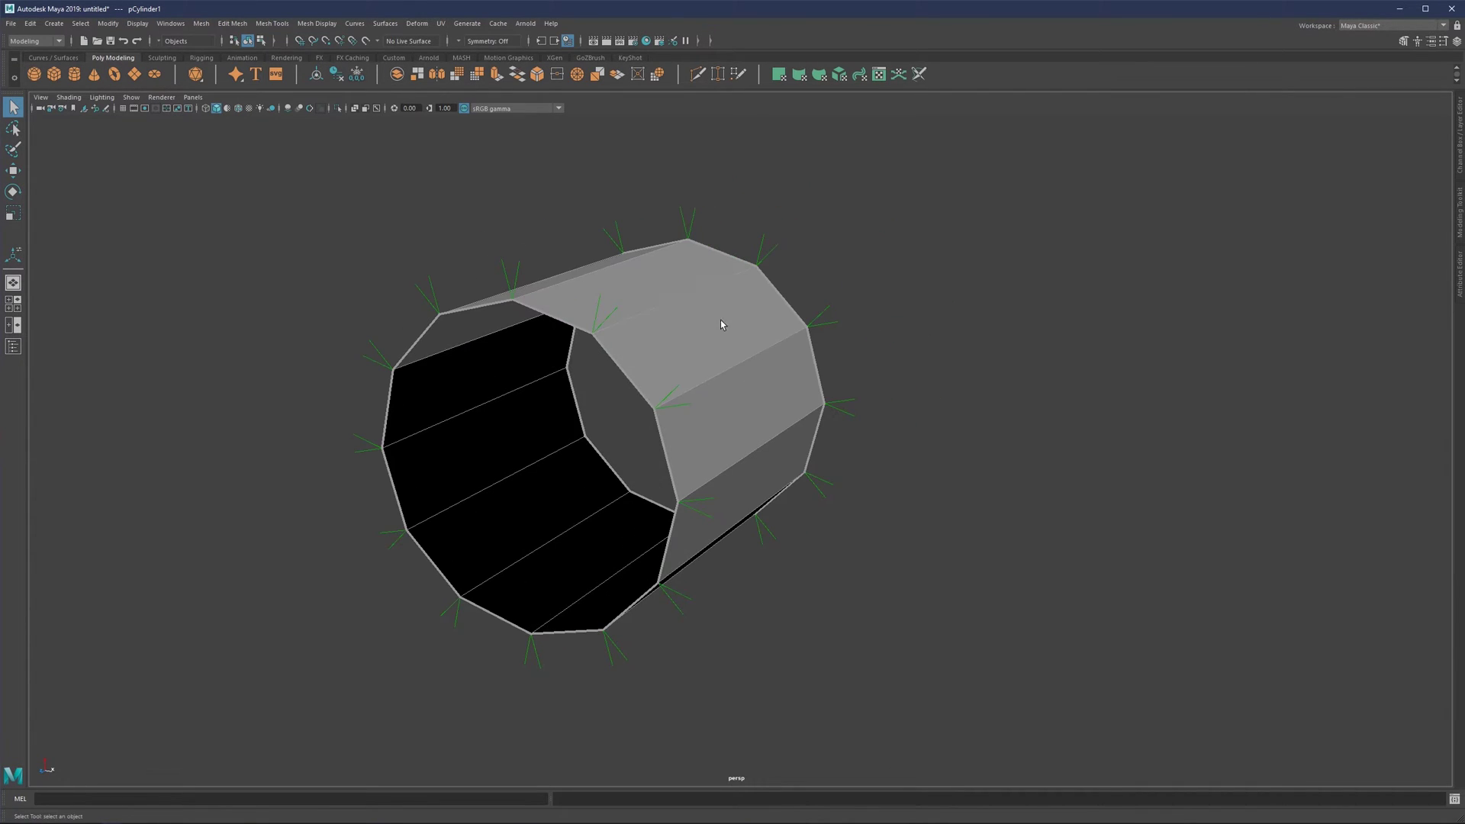
Apply Soften Edge to the whole cylinder.
{"action": "left_click", "coordinate": [317, 23]}
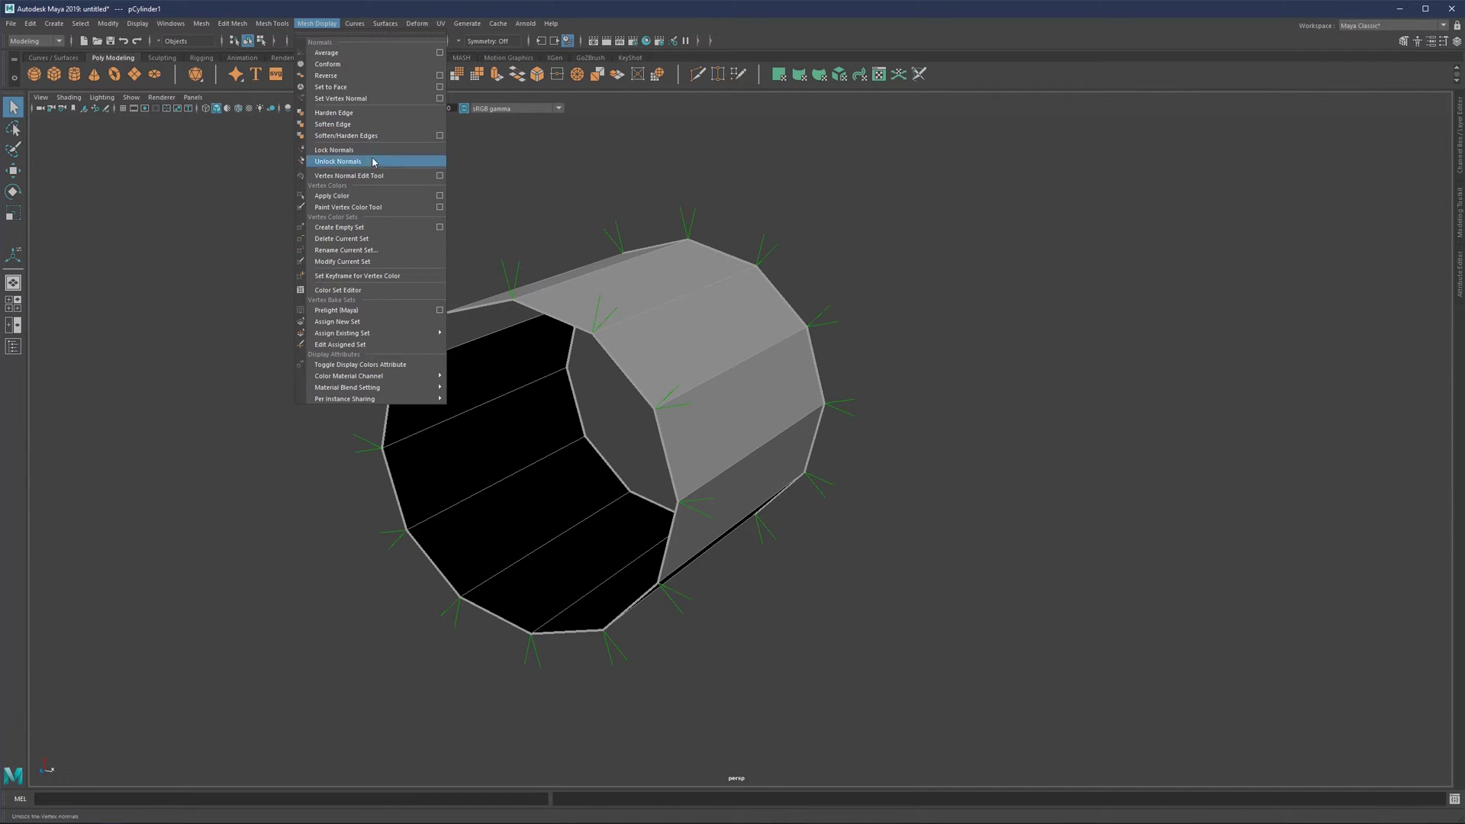
{"action": "left_click", "coordinate": [362, 124]}
{"action": "scroll", "coordinate": [710, 255], "scroll_direction": "up", "scroll_amount": 3}
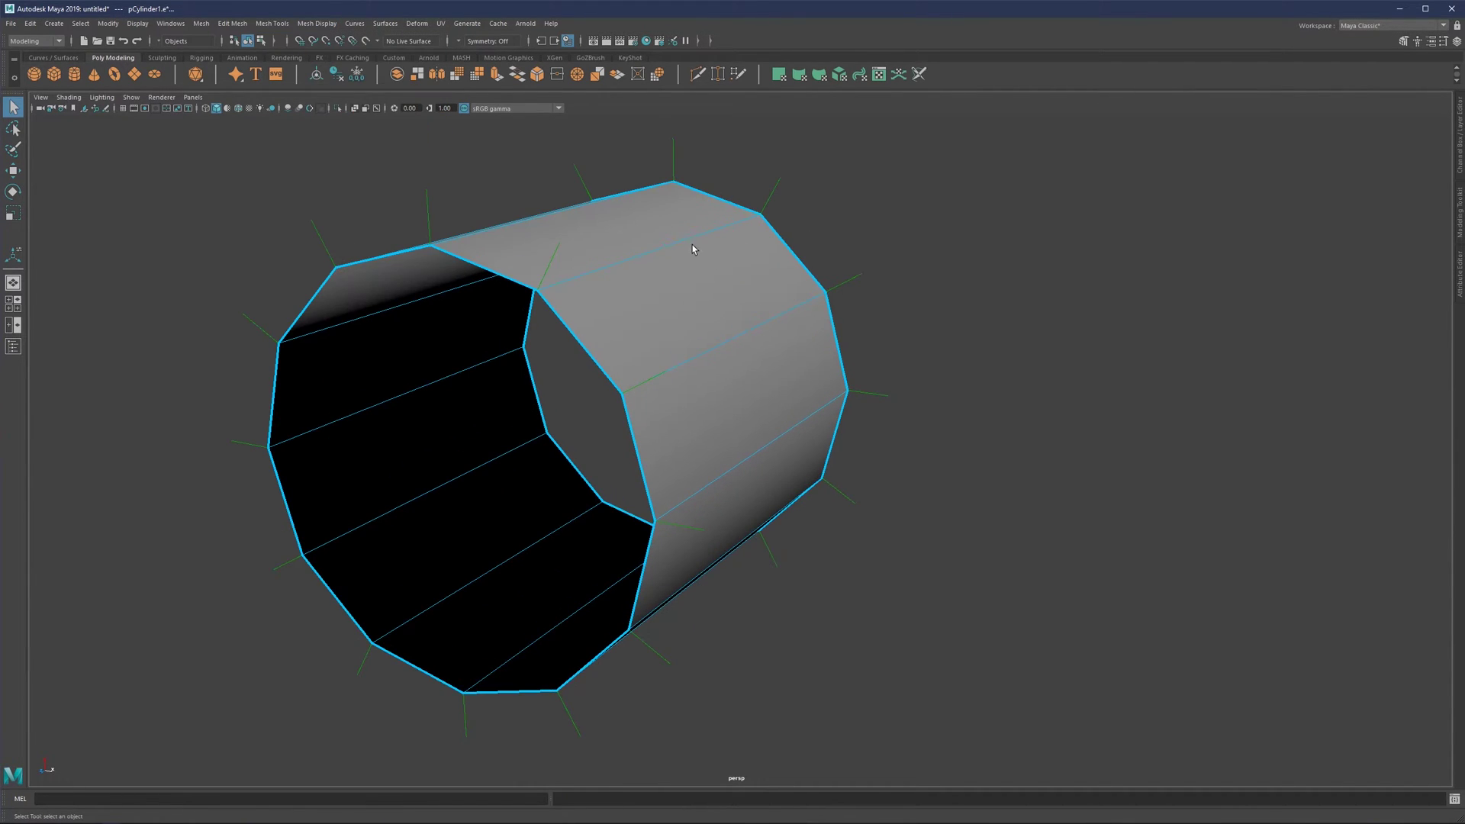
{"action": "mouse_move", "coordinate": [606, 239]}
{"action": "left_mouse_down", "text": "alt"}
{"action": "mouse_move", "coordinate": [651, 233]}
{"action": "mouse_move", "coordinate": [586, 235]}
{"action": "left_mouse_up", "text": "alt"}
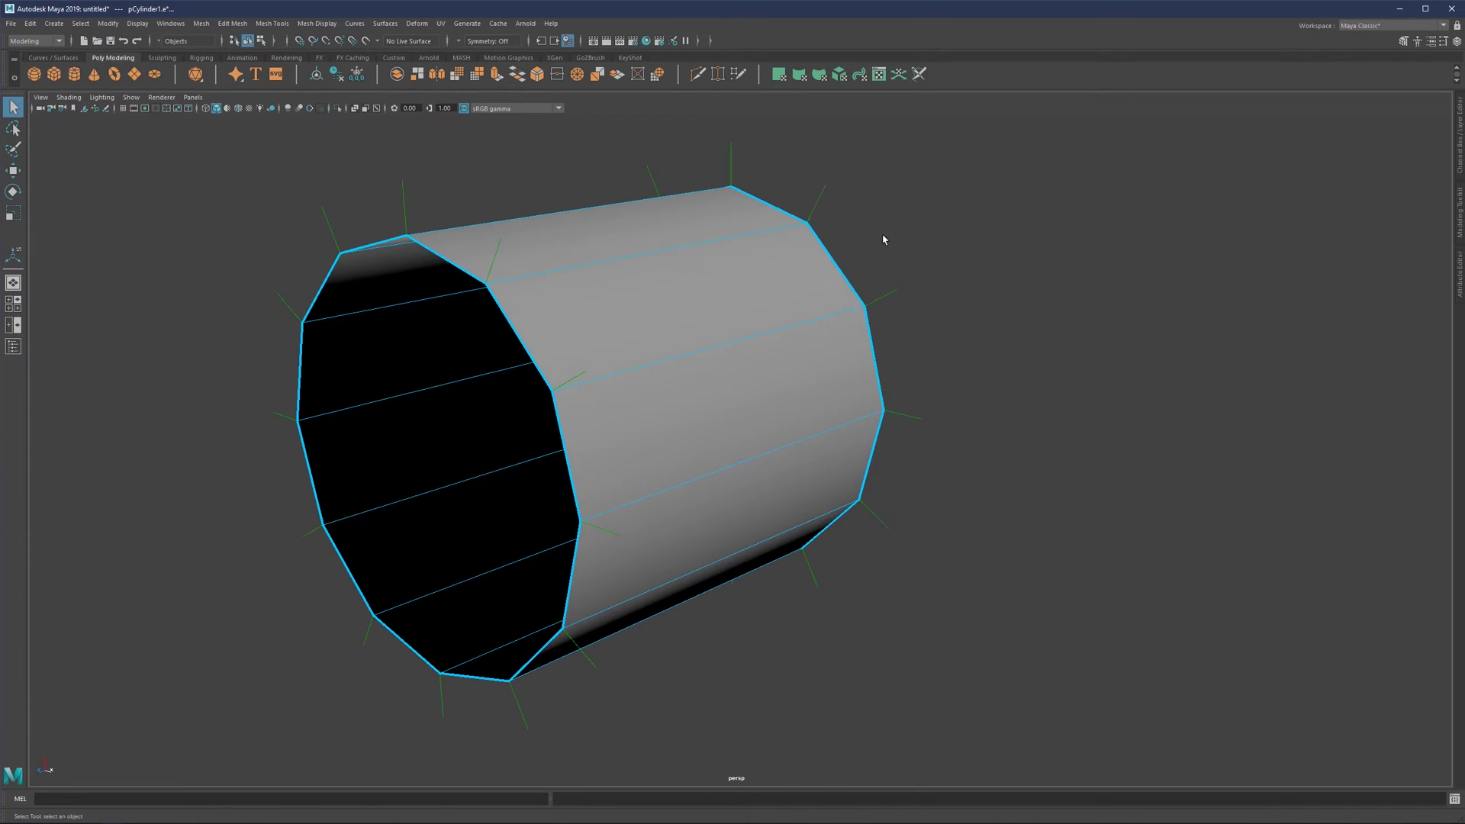
Deselect the cylinder to check its softened shading, and reselect it to examine its vertex normals.
{"action": "left_click", "coordinate": [883, 236]}
{"action": "scroll", "coordinate": [730, 241], "scroll_direction": "down", "scroll_amount": 4}
{"action": "left_click_drag", "start_coordinate": [730, 244], "coordinate": [702, 337], "text": "alt"}
{"action": "scroll", "coordinate": [703, 337], "scroll_direction": "up", "scroll_amount": 3}
{"action": "right_click_drag", "start_coordinate": [697, 334], "coordinate": [682, 306], "text": "alt"}
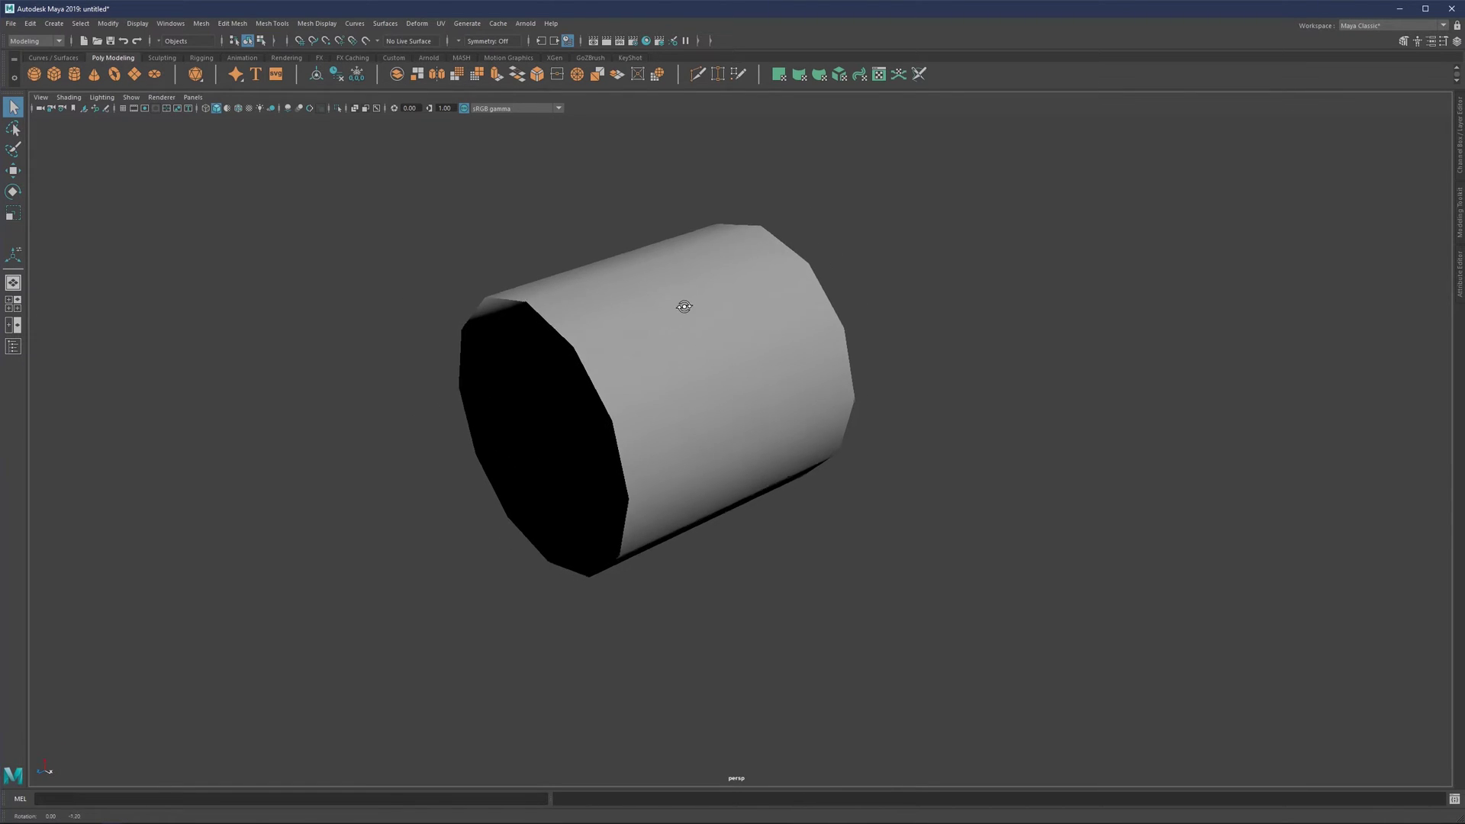
{"action": "left_click_drag", "start_coordinate": [682, 306], "coordinate": [670, 310], "text": "alt"}
{"action": "left_click", "coordinate": [670, 309]}
{"action": "right_click_drag", "start_coordinate": [670, 308], "coordinate": [700, 310], "text": "alt"}
{"action": "middle_click_drag", "start_coordinate": [693, 307], "coordinate": [688, 328], "text": "alt"}
{"action": "left_click_drag", "start_coordinate": [666, 307], "coordinate": [675, 311], "text": "alt"}
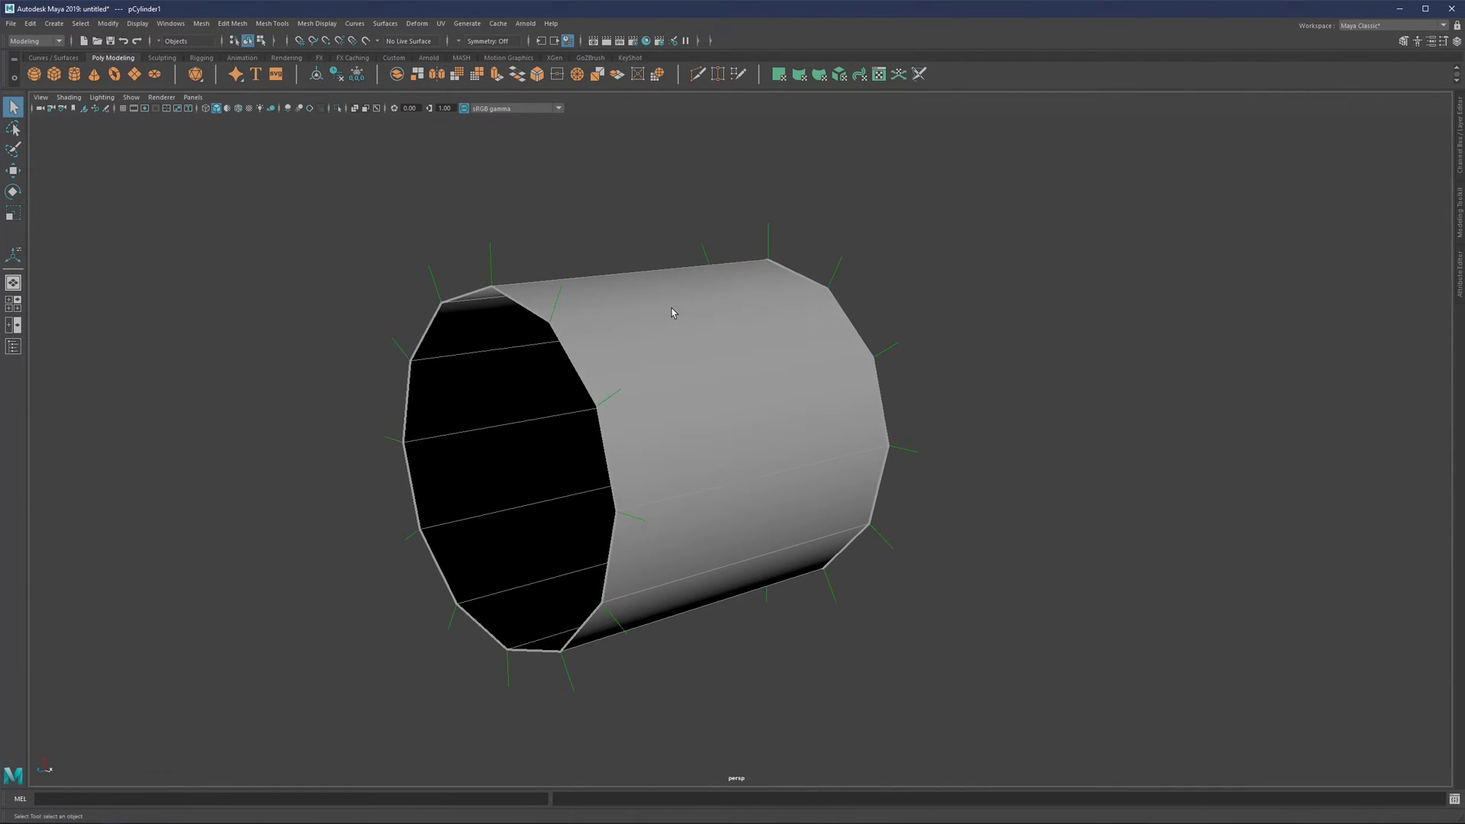
{"action": "right_click_drag", "start_coordinate": [674, 312], "coordinate": [698, 313], "text": "alt"}
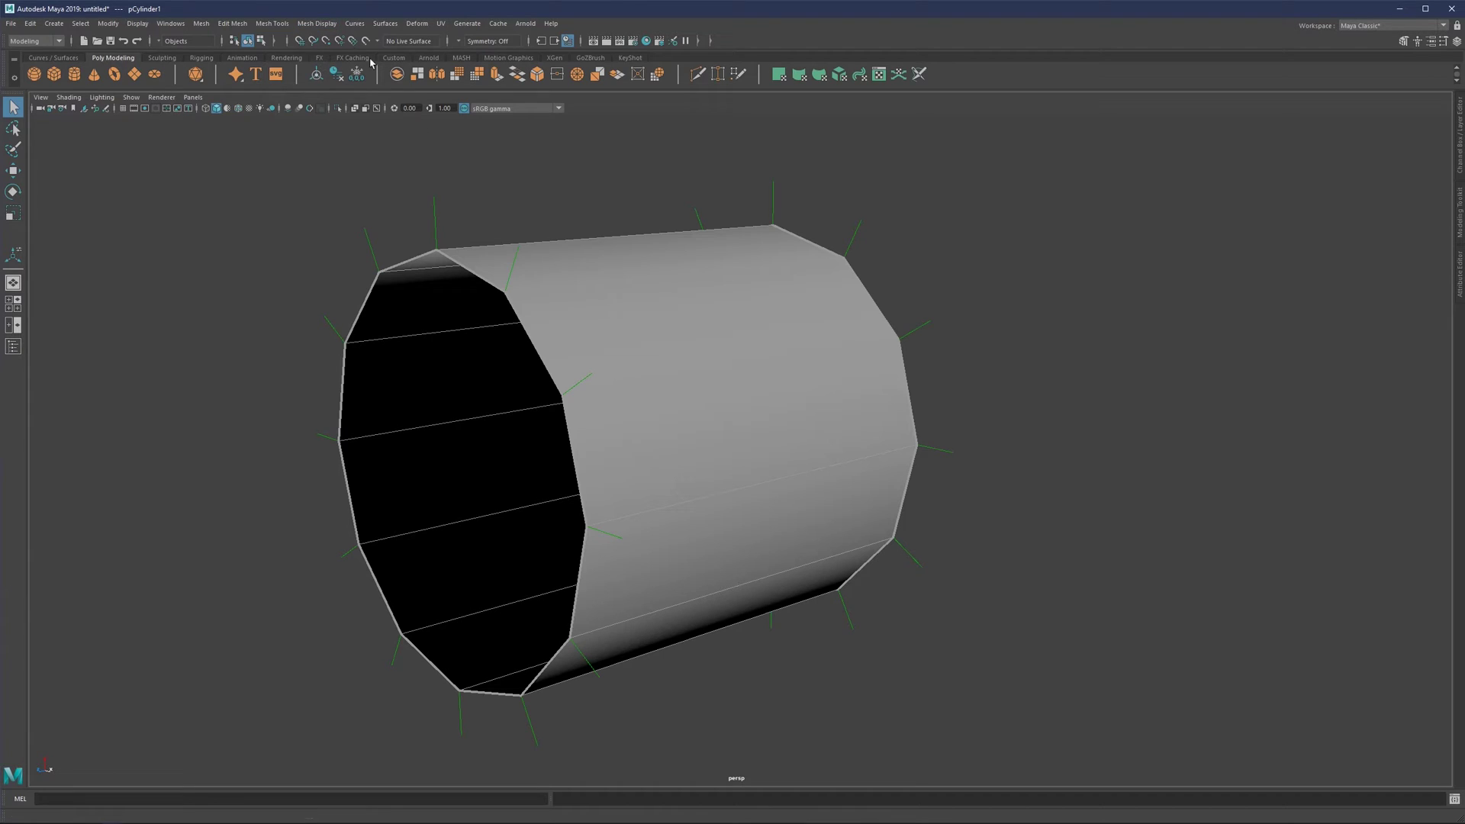
Apply Harden Edge to the whole cylinder and return it to object mode.
{"action": "left_click", "coordinate": [317, 23]}
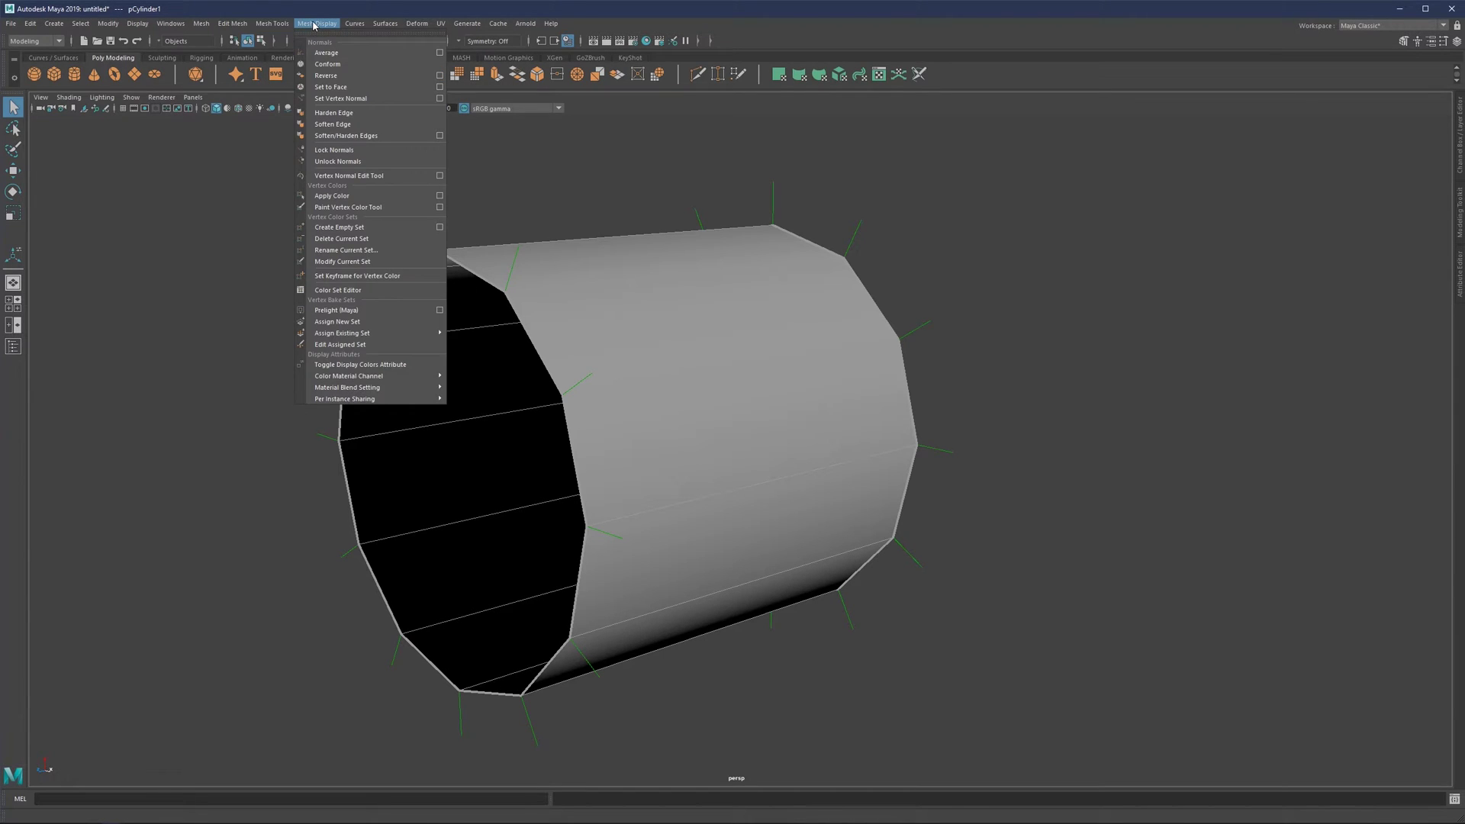
{"action": "left_click", "coordinate": [337, 114]}
{"action": "scroll", "coordinate": [992, 248], "scroll_direction": "down", "scroll_amount": 2}
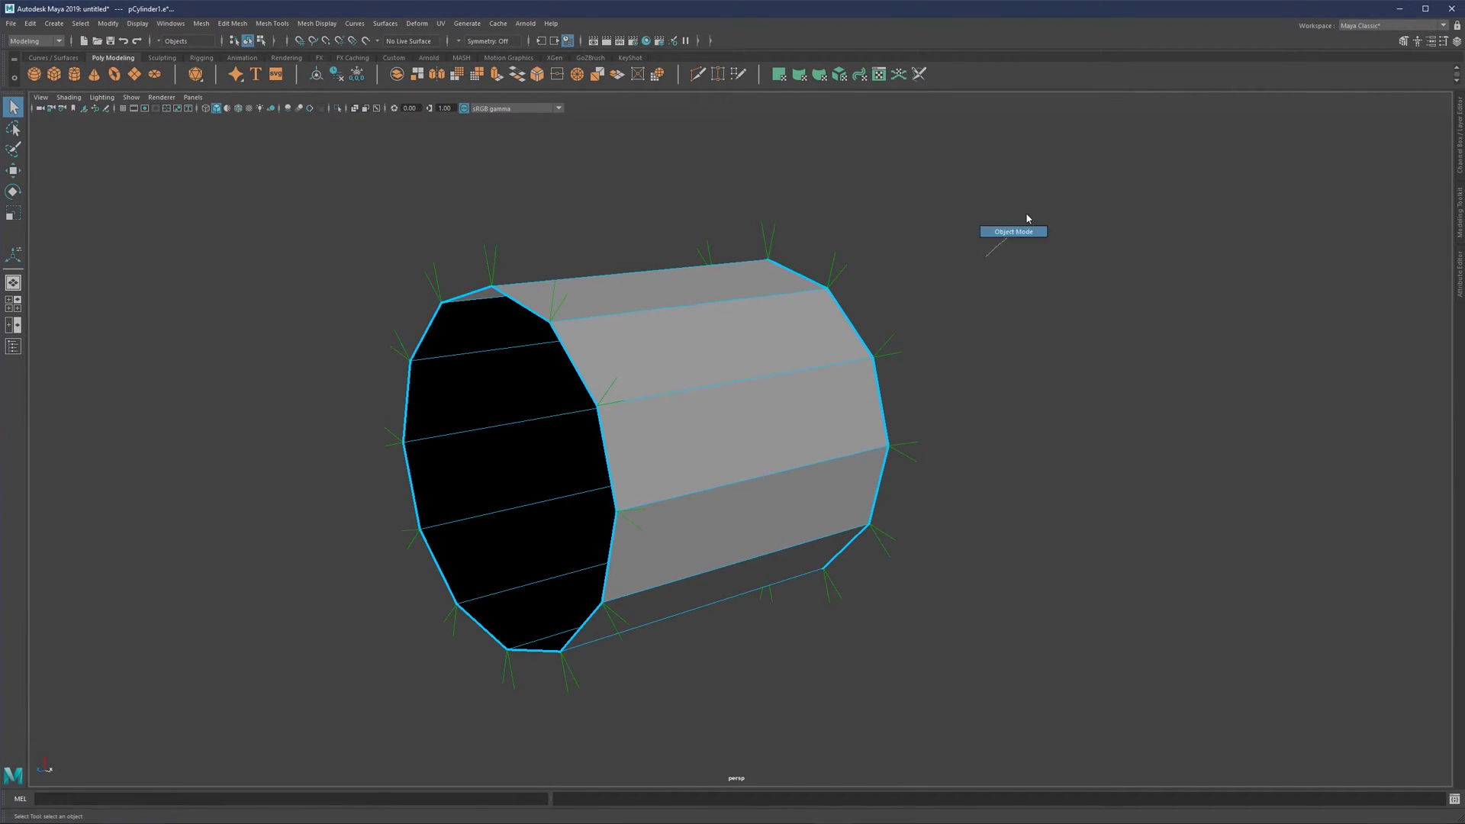
{"action": "left_click", "coordinate": [1018, 229]}
Reselect the cylinder and inspect the vertex normals along its hardened edges.
{"action": "scroll", "coordinate": [797, 289], "scroll_direction": "down", "scroll_amount": 3}
{"action": "left_click_drag", "start_coordinate": [728, 339], "coordinate": [744, 377], "text": "alt"}
{"action": "left_click", "coordinate": [744, 374]}
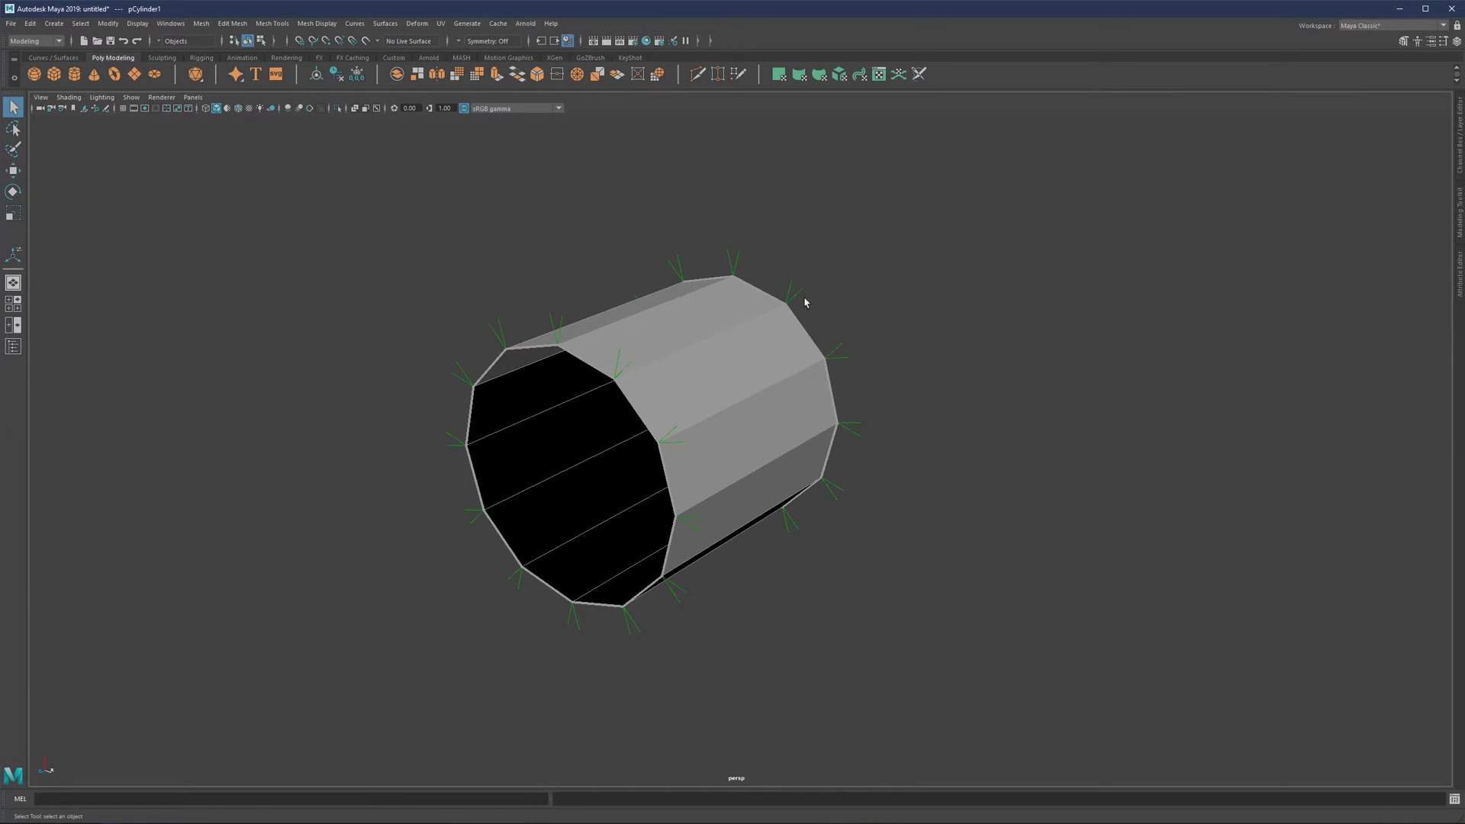
{"action": "scroll", "coordinate": [811, 248], "scroll_direction": "up", "scroll_amount": 3}
{"action": "scroll", "coordinate": [811, 248], "scroll_direction": "up", "scroll_amount": 2}
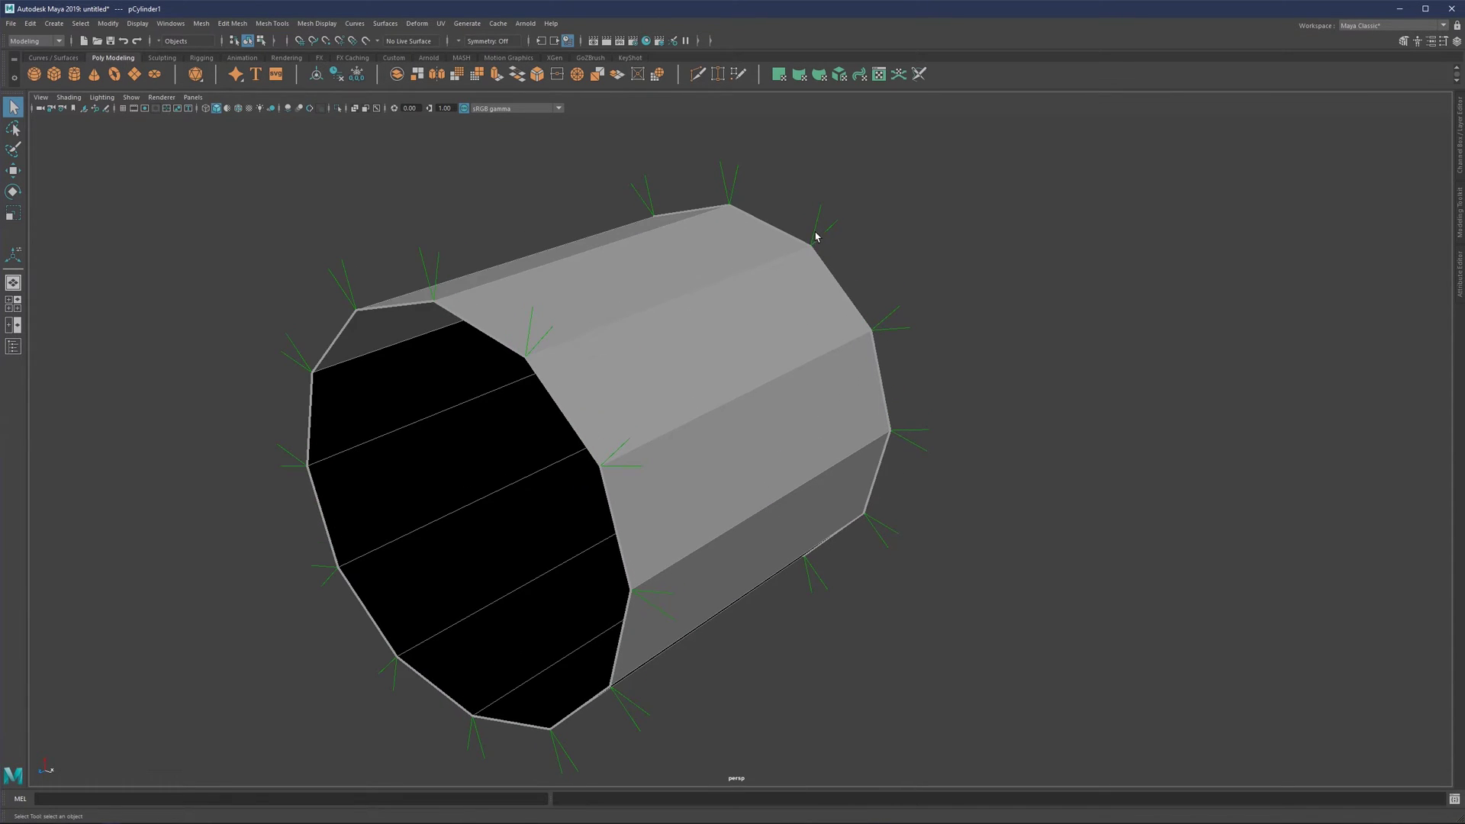
{"action": "left_click_drag", "start_coordinate": [587, 352], "coordinate": [567, 342], "text": "alt"}
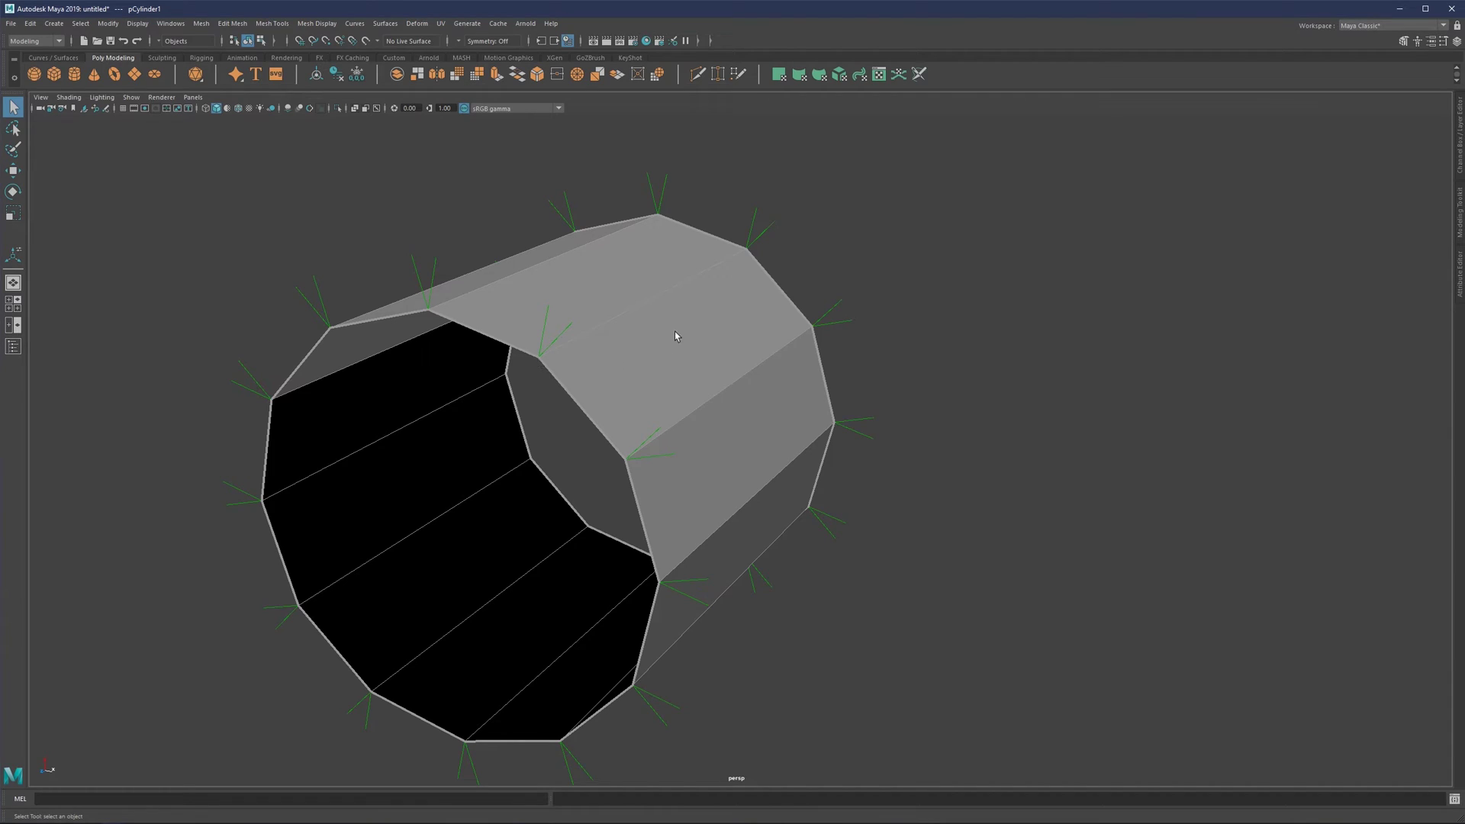
Switch the cylinder to vertex face mode and examine how each face's corners carry their own normals.
{"action": "right_click", "coordinate": [844, 248]}
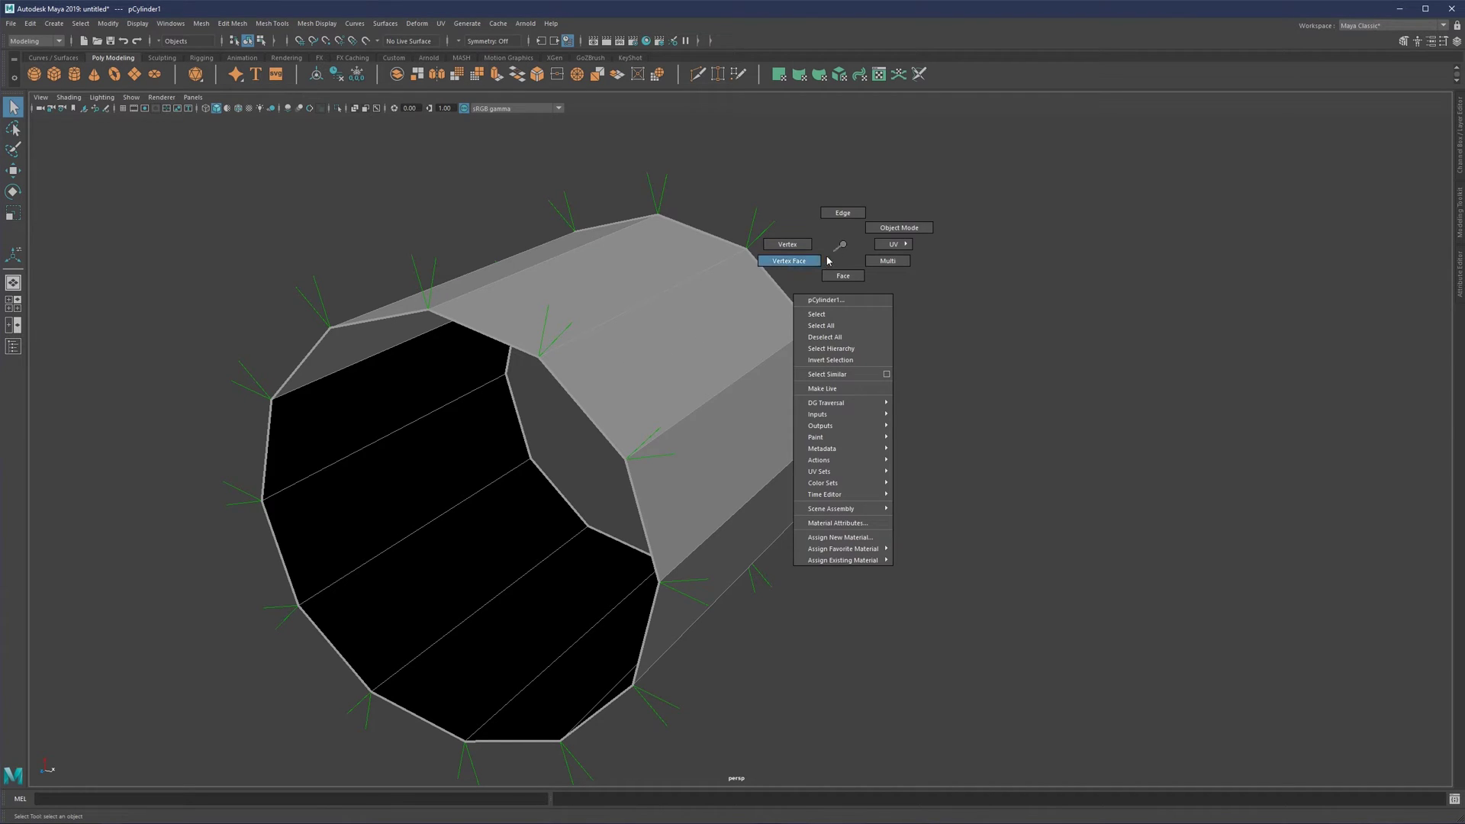
{"action": "left_click", "coordinate": [802, 264]}
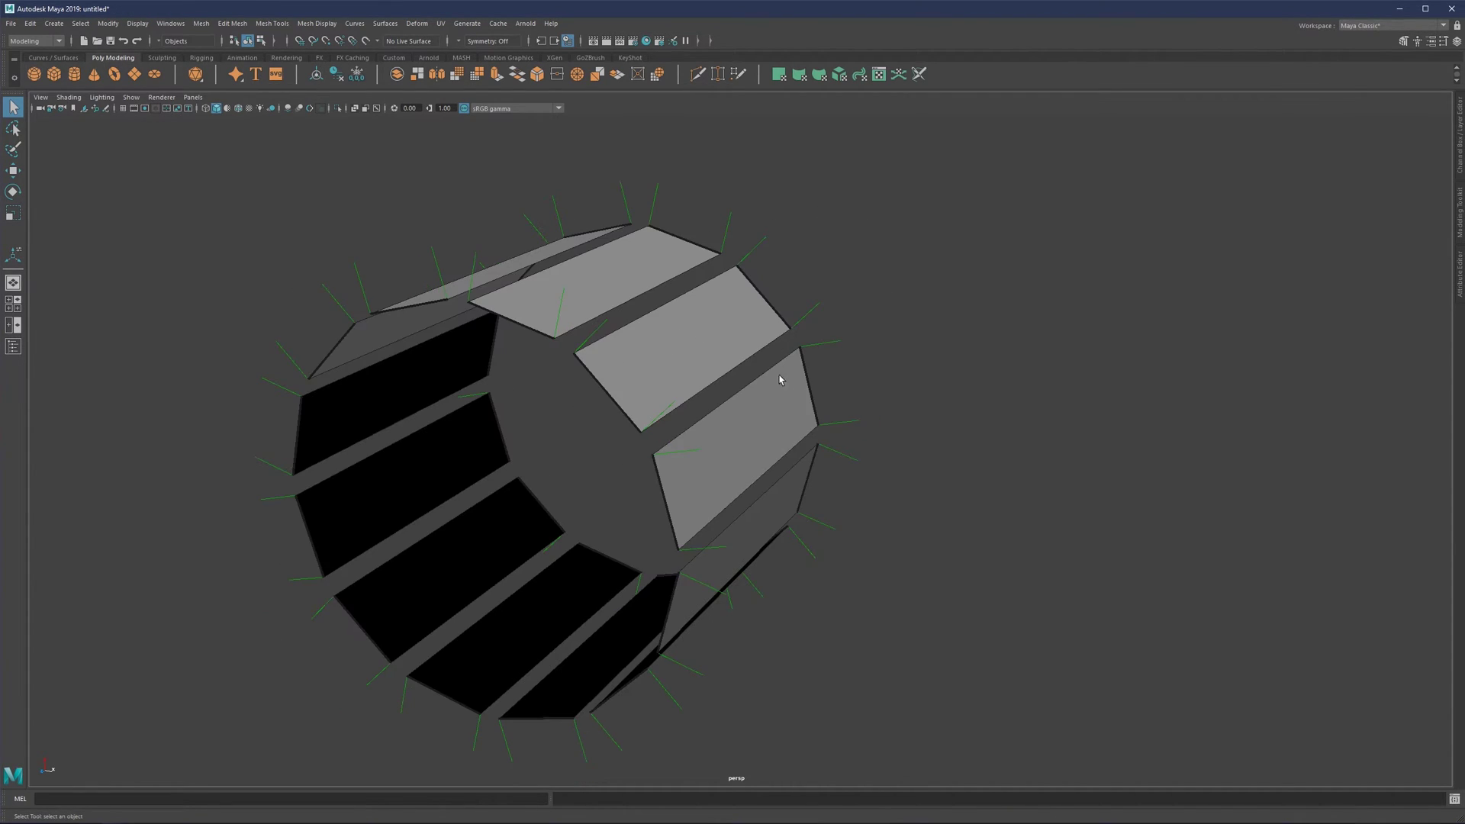
{"action": "mouse_move", "coordinate": [766, 364]}
{"action": "left_mouse_down", "text": "alt"}
{"action": "mouse_move", "coordinate": [736, 357]}
{"action": "mouse_move", "coordinate": [758, 365]}
{"action": "left_mouse_up", "text": "alt"}
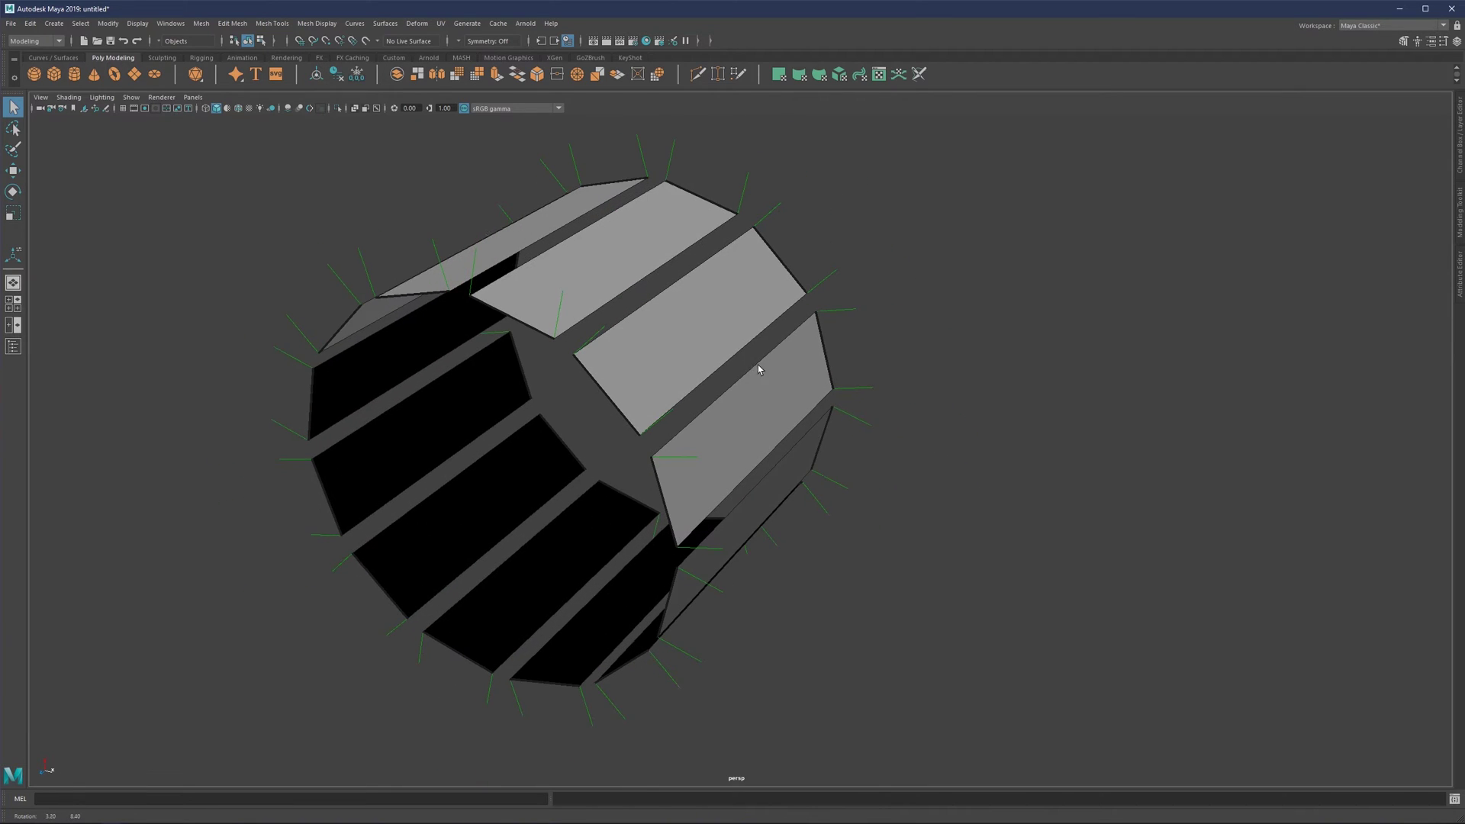
{"action": "scroll", "coordinate": [593, 353], "scroll_direction": "up", "scroll_amount": 1}
{"action": "middle_click_drag", "start_coordinate": [592, 352], "coordinate": [748, 407], "text": "alt"}
{"action": "scroll", "coordinate": [747, 408], "scroll_direction": "up", "scroll_amount": 2}
{"action": "scroll", "coordinate": [739, 375], "scroll_direction": "up", "scroll_amount": 2}
{"action": "left_click_drag", "start_coordinate": [740, 379], "coordinate": [688, 397], "text": "alt"}
{"action": "scroll", "coordinate": [704, 300], "scroll_direction": "up", "scroll_amount": 2}
{"action": "scroll", "coordinate": [725, 345], "scroll_direction": "down", "scroll_amount": 2}
{"action": "scroll", "coordinate": [689, 397], "scroll_direction": "down", "scroll_amount": 2}
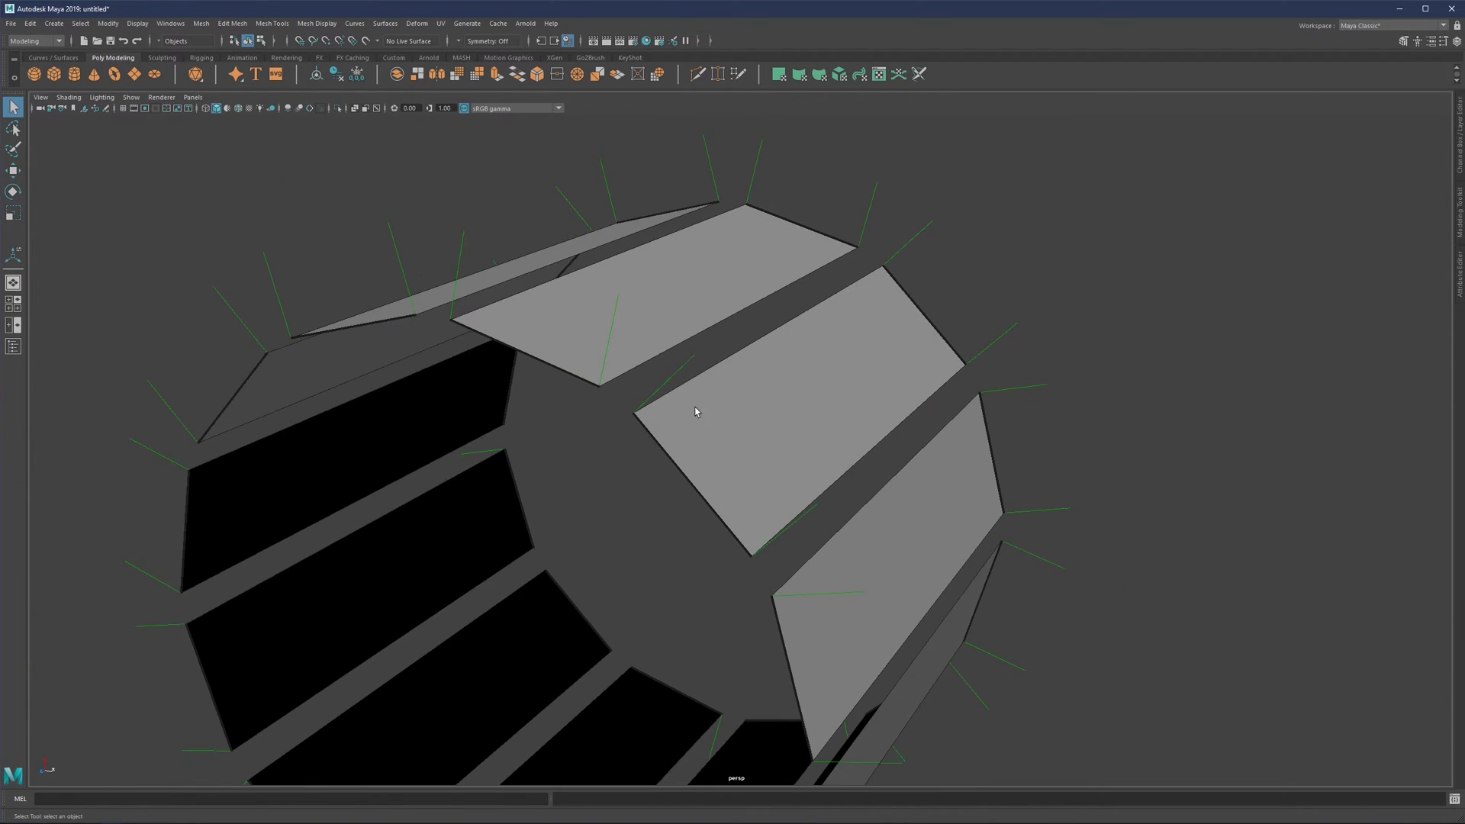
Select corner vertex faces of one upper side face plus the adjoining near corner, and compare them with vertex mode.
{"action": "left_click", "coordinate": [635, 414]}
{"action": "left_click", "coordinate": [884, 267], "text": "shift"}
{"action": "left_click", "coordinate": [968, 367], "text": "shift"}
{"action": "left_click", "coordinate": [599, 389], "text": "shift"}
{"action": "right_click_drag", "start_coordinate": [700, 372], "coordinate": [657, 371]}
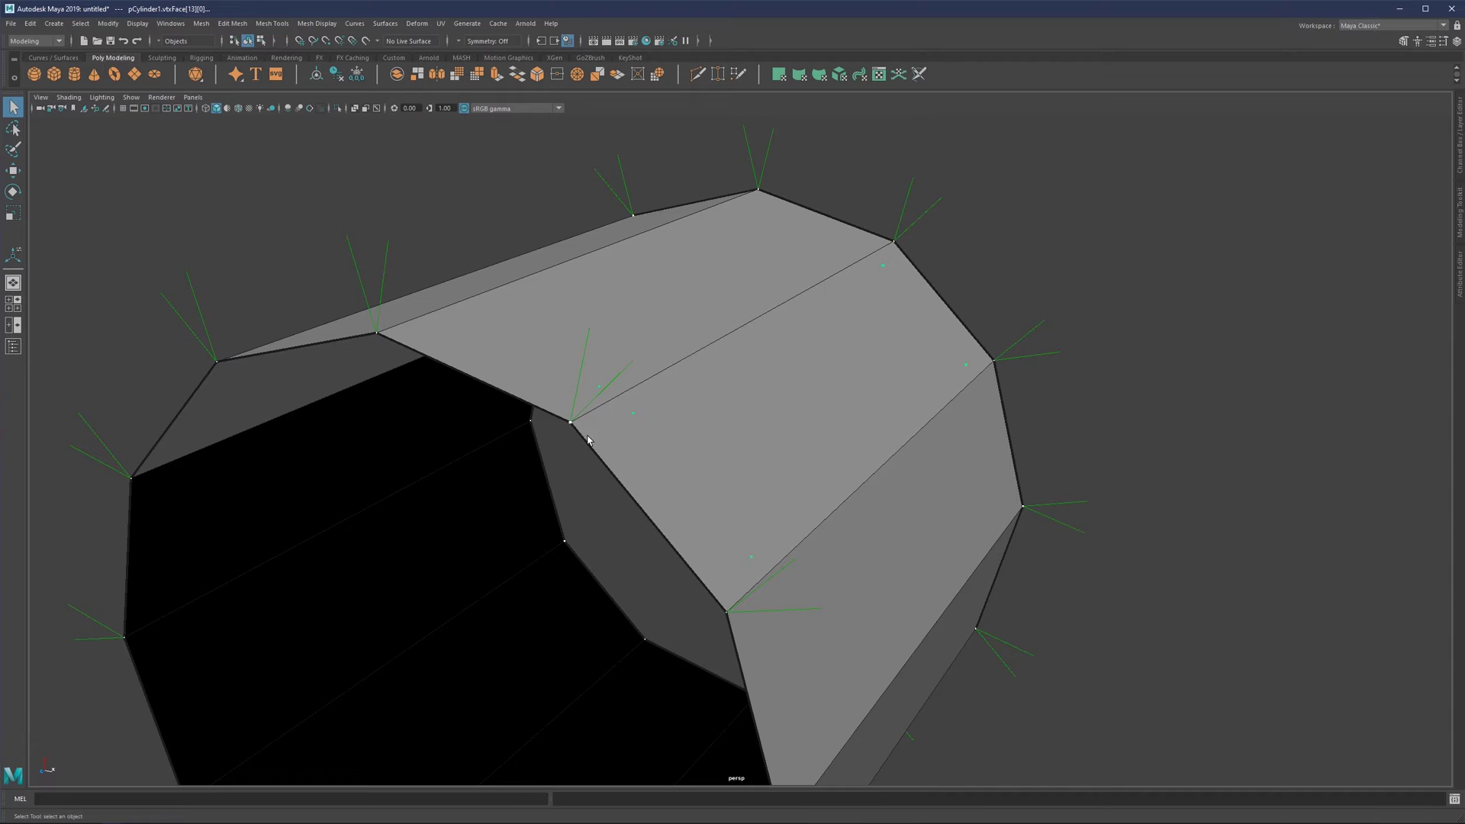
{"action": "right_click_drag", "start_coordinate": [680, 402], "coordinate": [631, 419]}
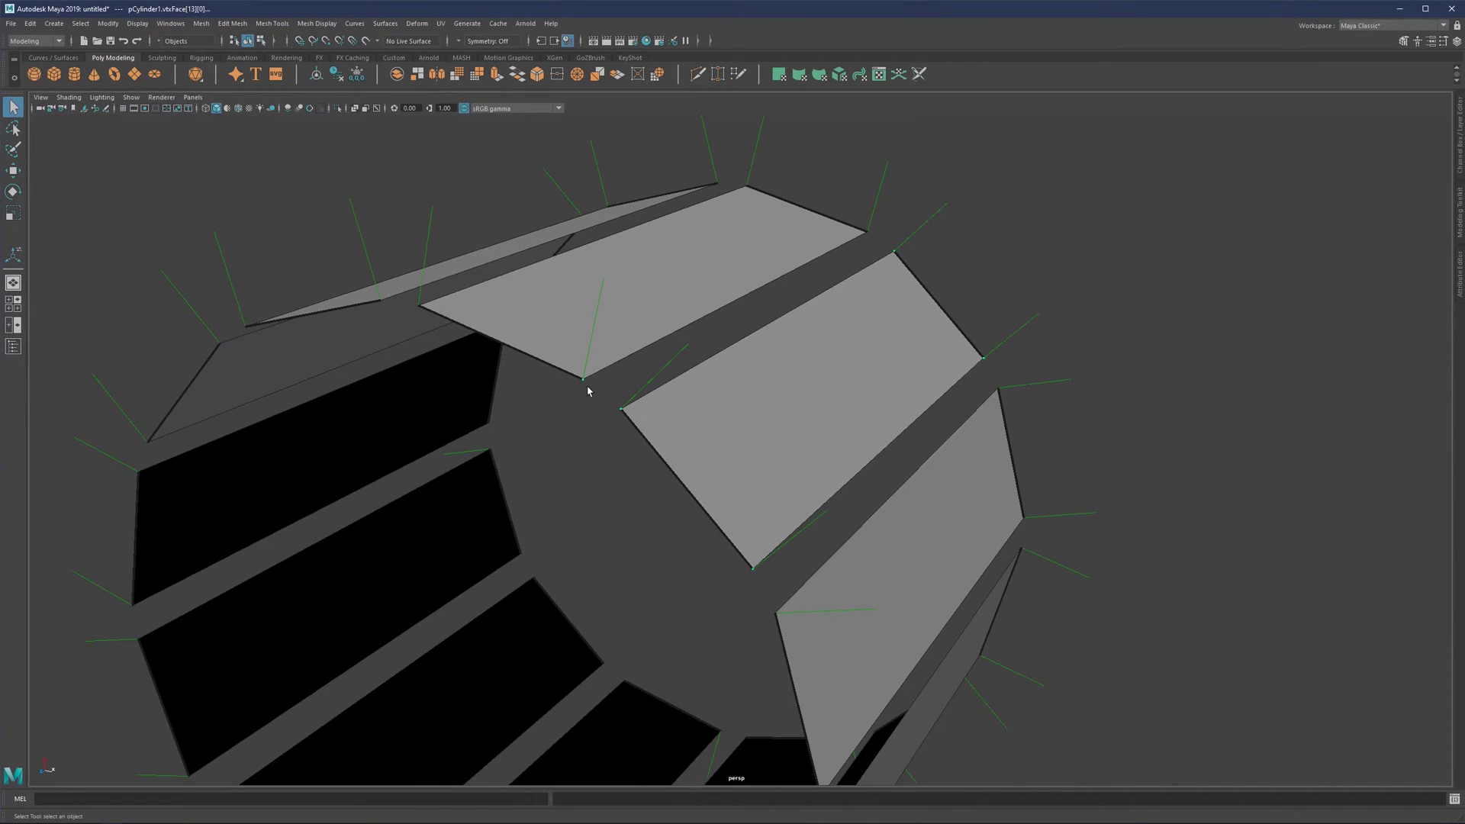
Add the neighbouring face's far corner vertex face to the selection, covering both sides of the shared edge.
{"action": "left_click_drag", "start_coordinate": [767, 323], "coordinate": [838, 244], "text": "alt"}
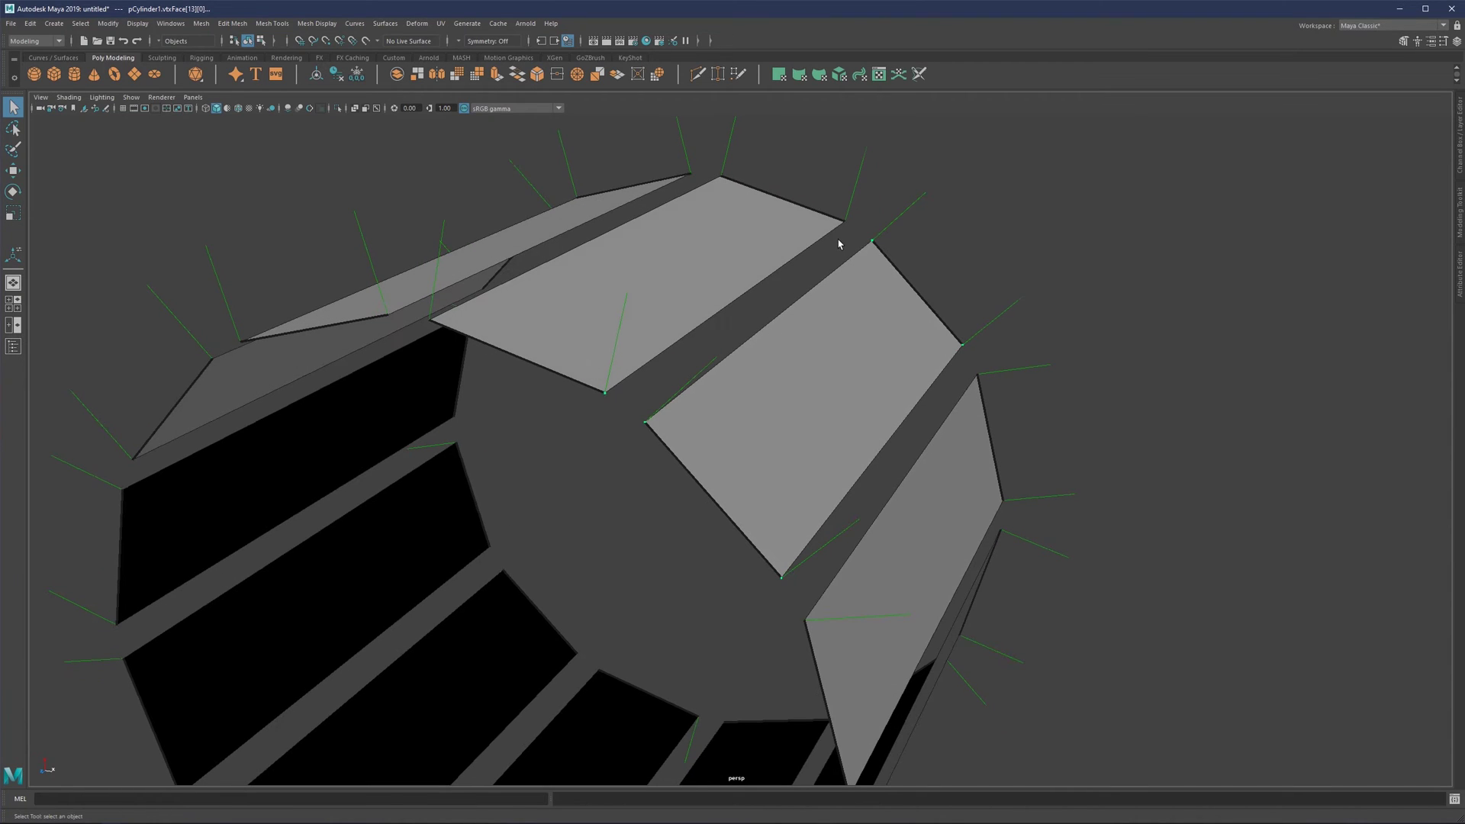
{"action": "left_click", "coordinate": [849, 222], "text": "shift"}
{"action": "scroll", "coordinate": [867, 323], "scroll_direction": "down", "scroll_amount": 2}
{"action": "left_click_drag", "start_coordinate": [744, 361], "coordinate": [742, 396], "text": "alt"}
{"action": "scroll", "coordinate": [771, 354], "scroll_direction": "down", "scroll_amount": 5}
{"action": "scroll", "coordinate": [771, 354], "scroll_direction": "up", "scroll_amount": 4}
{"action": "scroll", "coordinate": [743, 414], "scroll_direction": "down", "scroll_amount": 1}
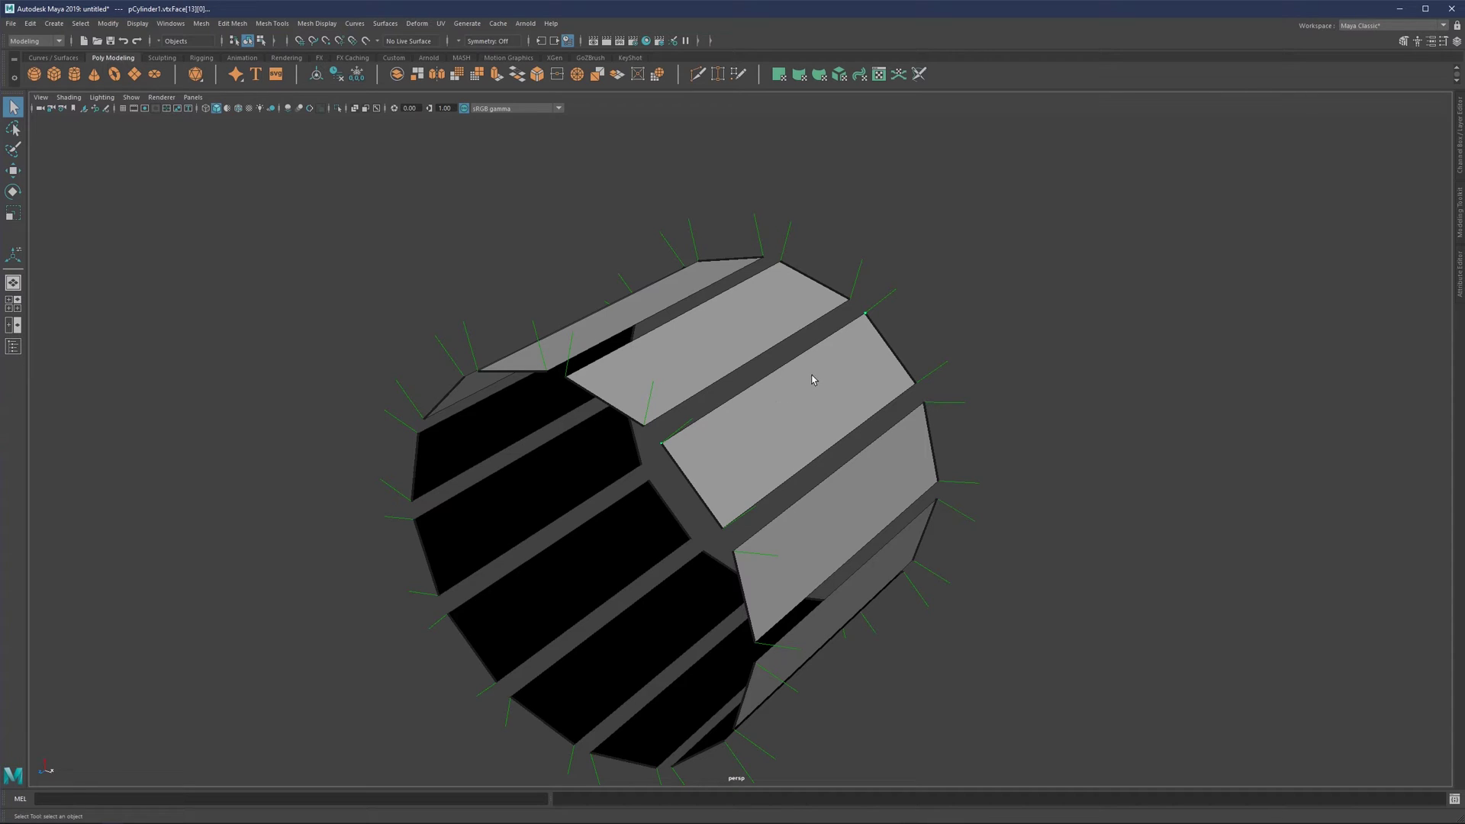
{"action": "middle_click_drag", "start_coordinate": [812, 379], "coordinate": [765, 336], "text": "alt"}
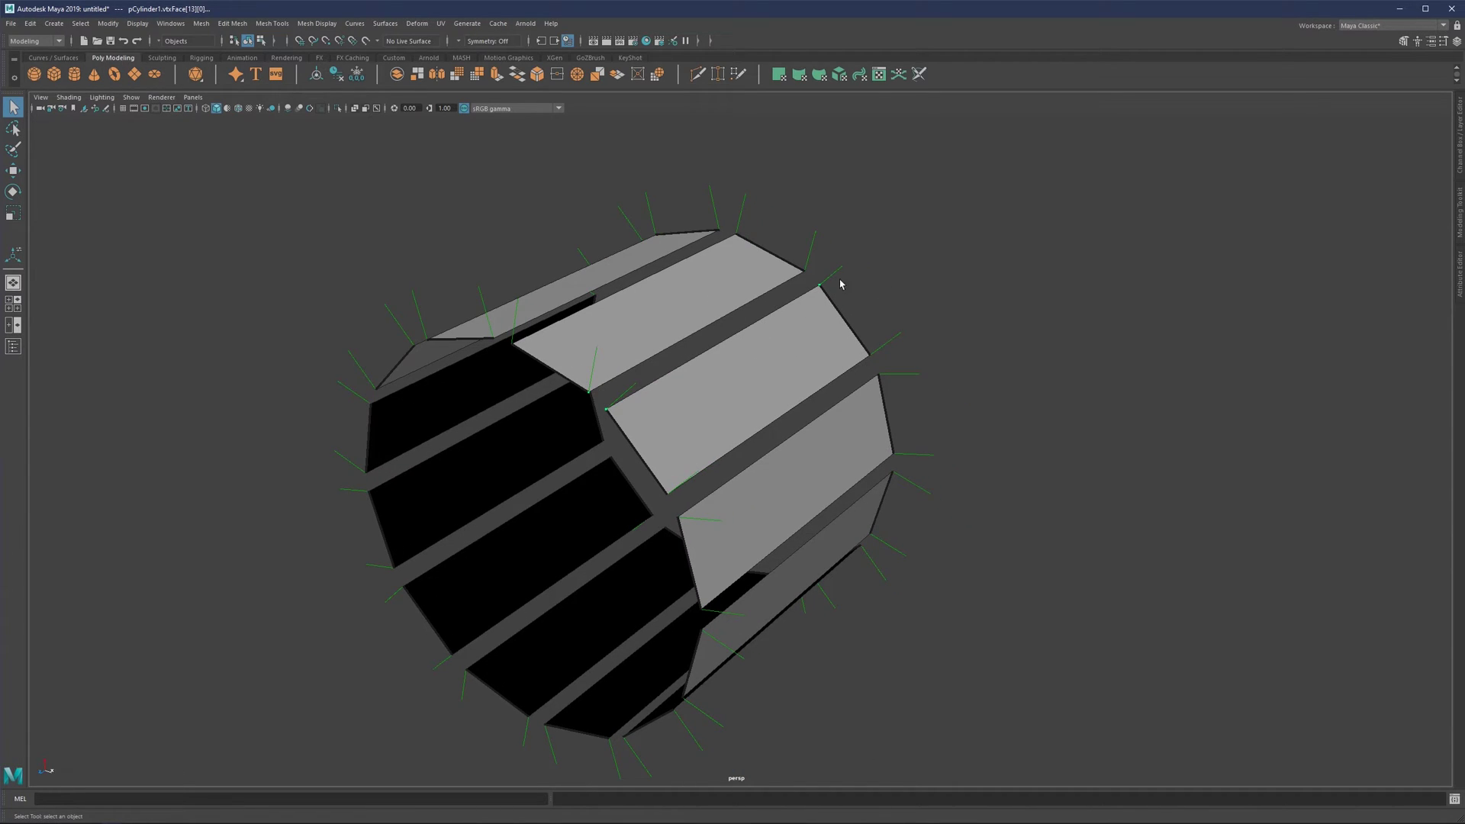
View the cylinder end-on and apply Soften Edge to the vertex faces selected along the shared edge.
{"action": "left_click", "coordinate": [323, 24]}
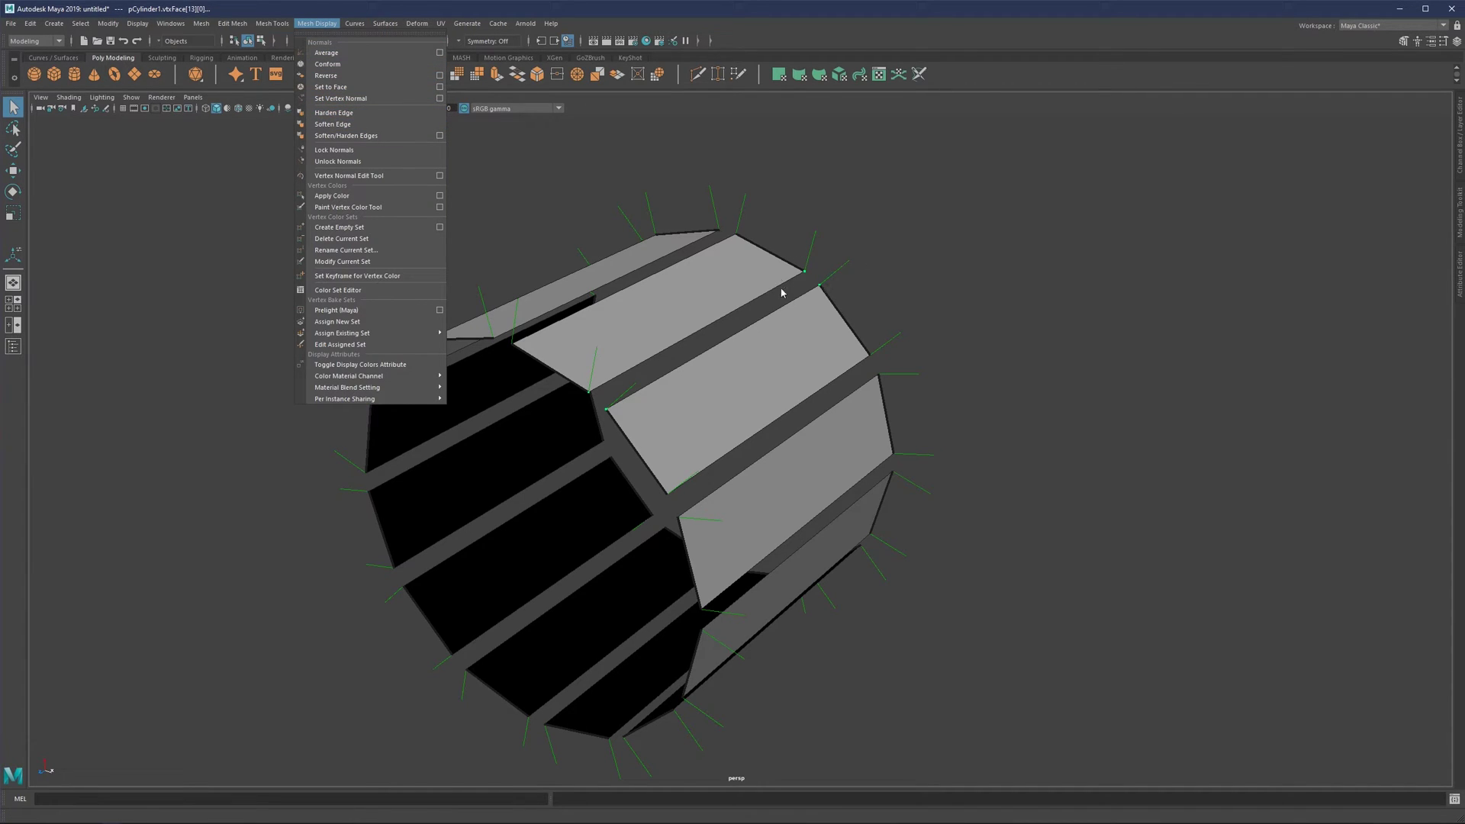
{"action": "mouse_move", "coordinate": [763, 296]}
{"action": "left_mouse_down", "text": "alt"}
{"action": "mouse_move", "coordinate": [788, 275]}
{"action": "mouse_move", "coordinate": [822, 285]}
{"action": "mouse_move", "coordinate": [782, 321]}
{"action": "mouse_move", "coordinate": [789, 311]}
{"action": "left_mouse_up", "text": "alt"}
{"action": "scroll", "coordinate": [782, 320], "scroll_direction": "up", "scroll_amount": 1}
{"action": "middle_click_drag", "start_coordinate": [782, 320], "coordinate": [770, 325], "text": "alt"}
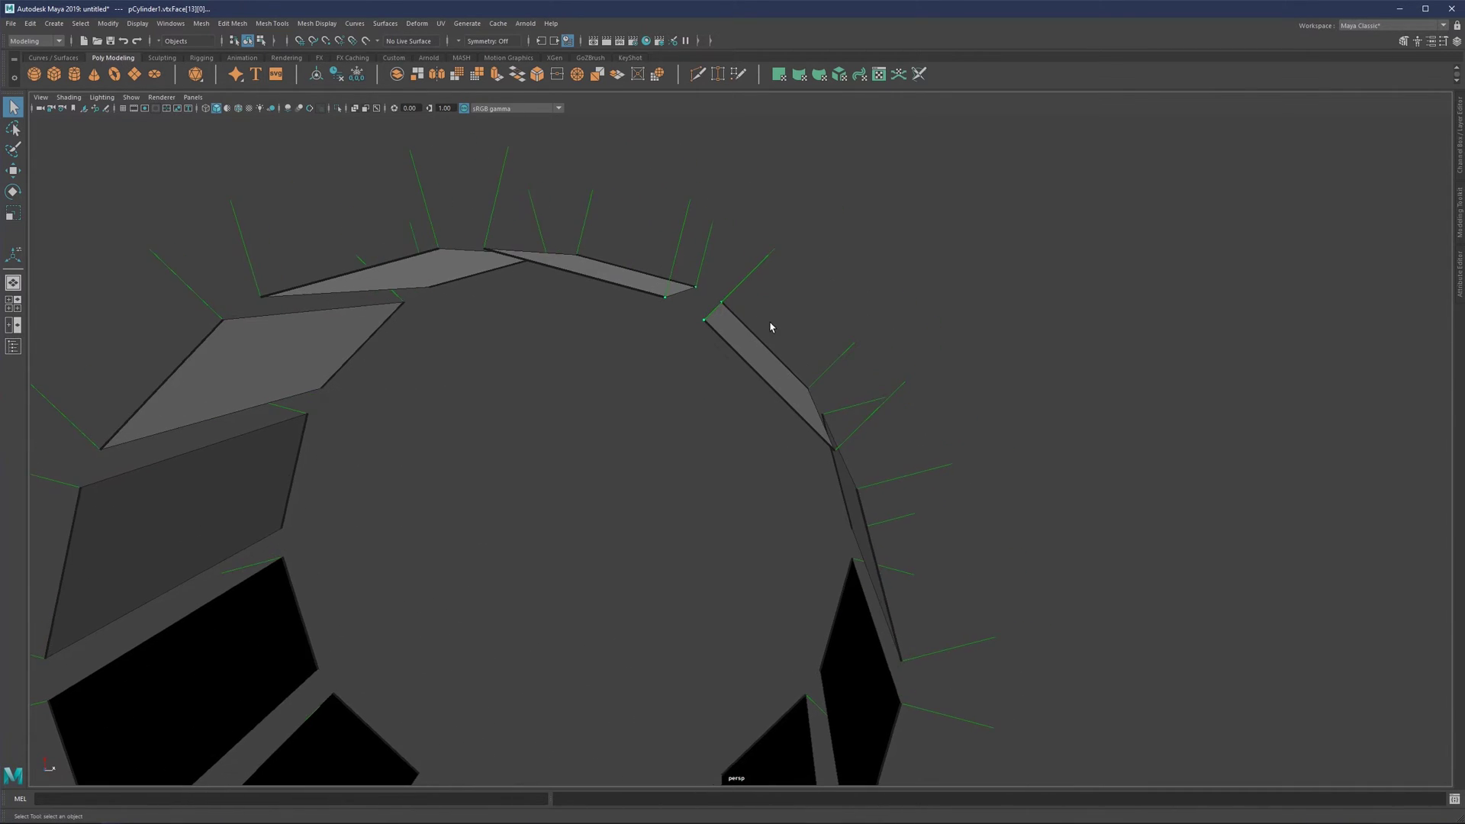
{"action": "scroll", "coordinate": [767, 326], "scroll_direction": "up", "scroll_amount": 2}
{"action": "left_click_drag", "start_coordinate": [753, 327], "coordinate": [755, 328], "text": "alt"}
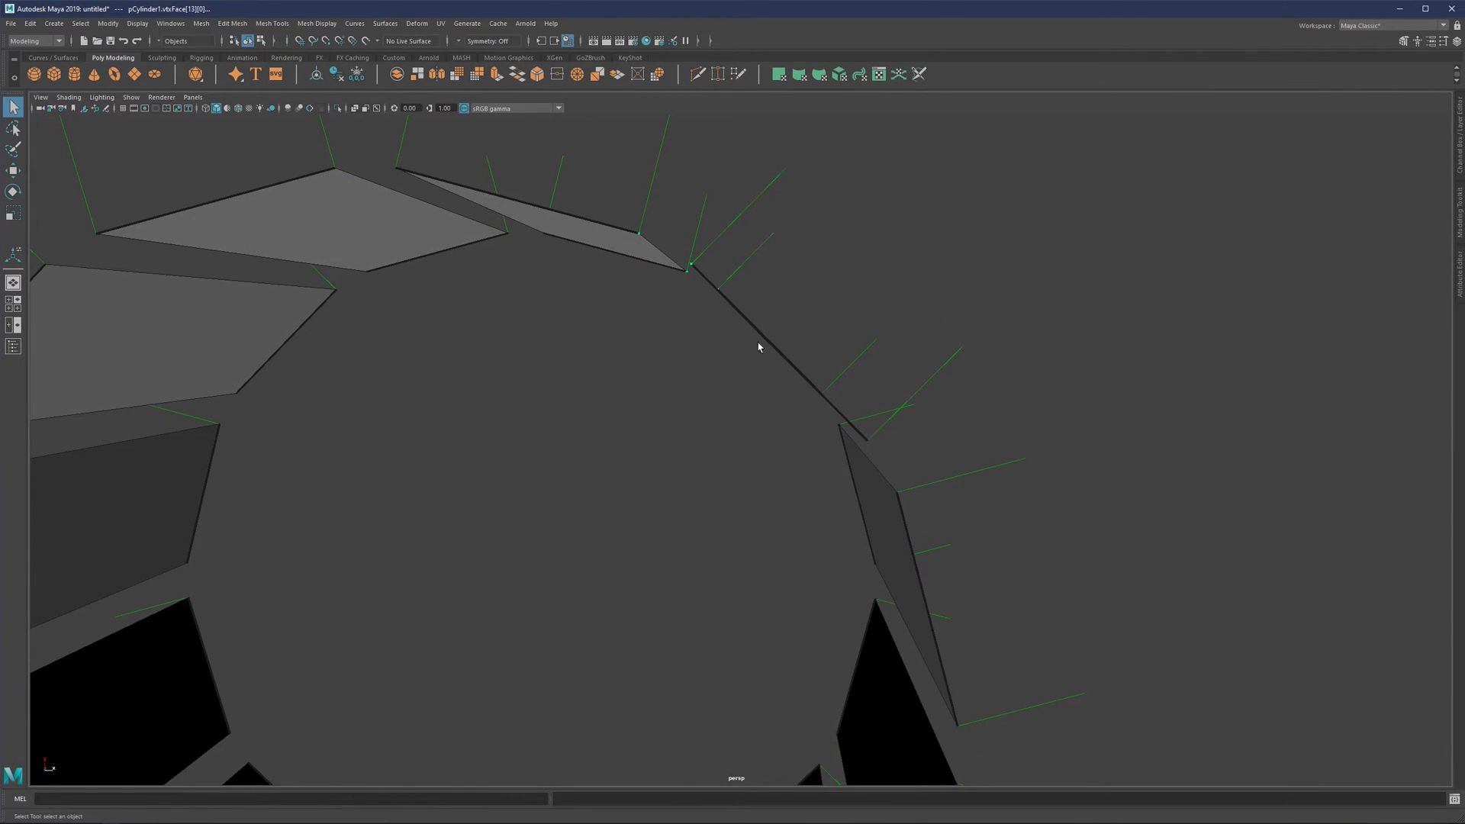
{"action": "left_click_drag", "start_coordinate": [746, 302], "coordinate": [699, 300], "text": "alt"}
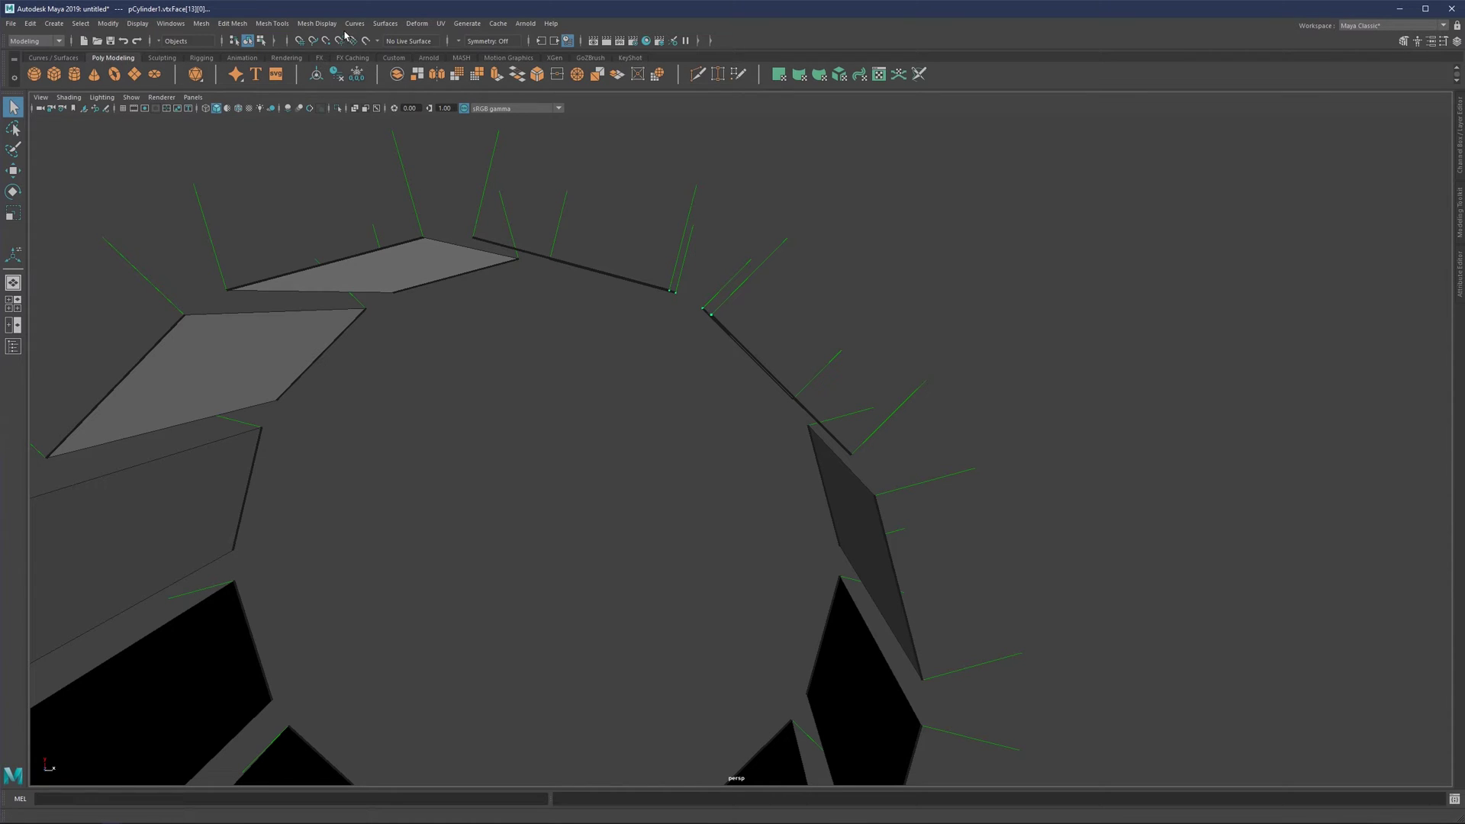
{"action": "left_click", "coordinate": [317, 23]}
{"action": "left_click", "coordinate": [326, 124]}
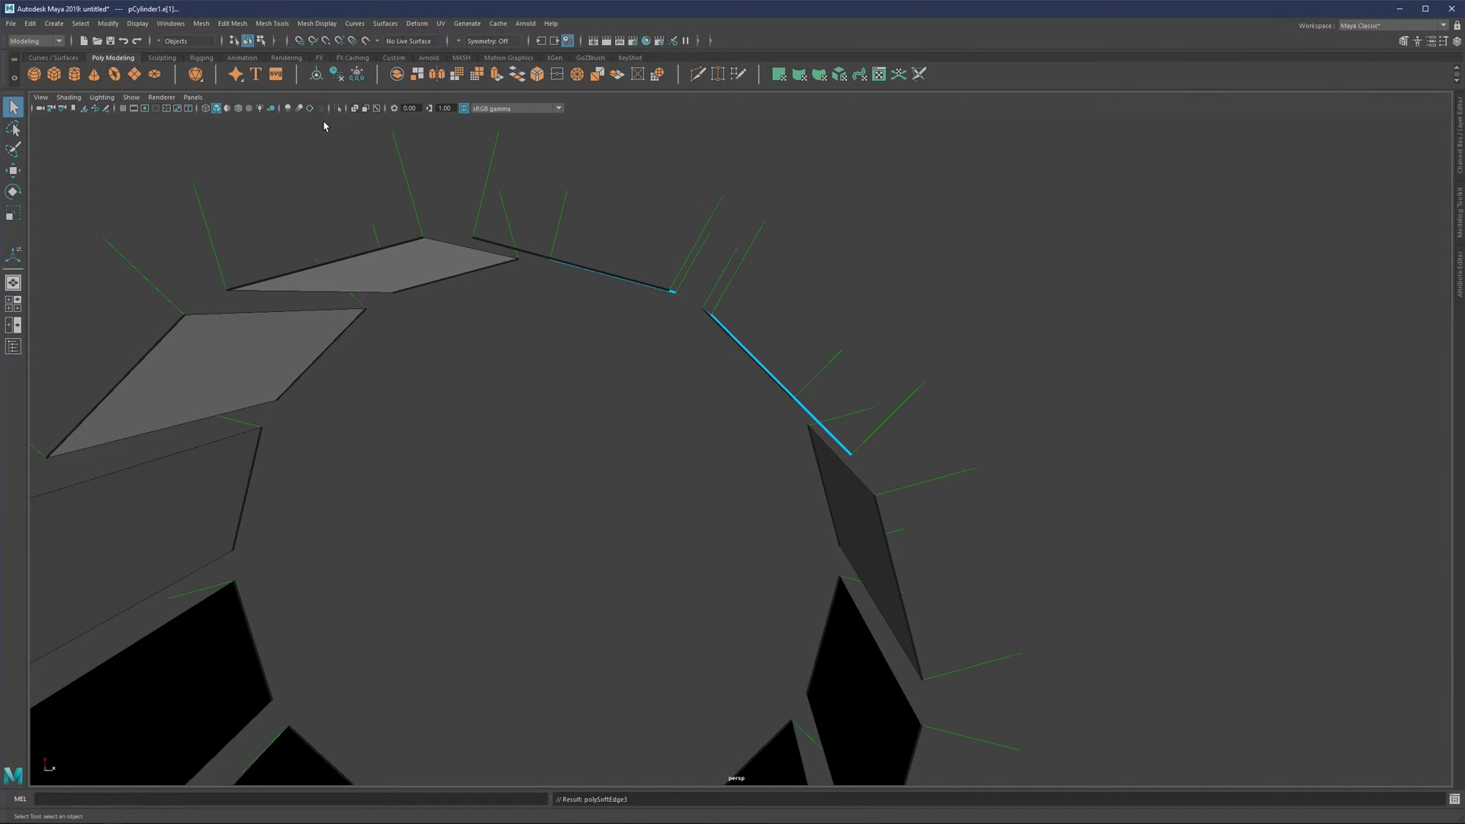
Return to object mode, deselect the cylinder and examine the shading across the softened edge.
{"action": "left_click_drag", "start_coordinate": [768, 336], "coordinate": [718, 277], "text": "alt"}
{"action": "left_click_drag", "start_coordinate": [762, 353], "coordinate": [742, 400], "text": "alt"}
{"action": "right_click_drag", "start_coordinate": [1017, 268], "coordinate": [1106, 236]}
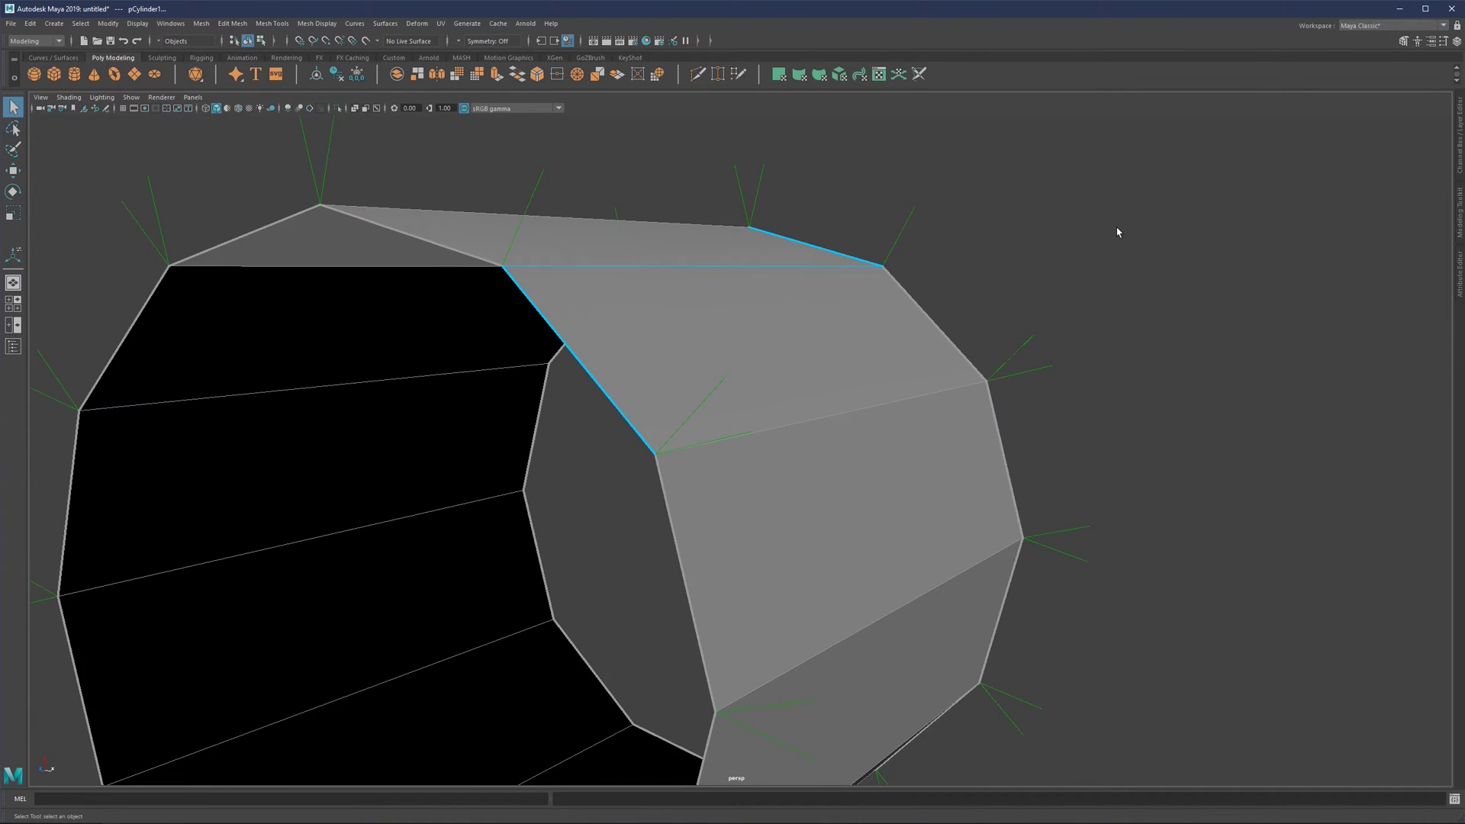
{"action": "left_click", "coordinate": [1117, 232]}
{"action": "scroll", "coordinate": [765, 308], "scroll_direction": "down", "scroll_amount": 5}
{"action": "left_click_drag", "start_coordinate": [735, 343], "coordinate": [706, 392], "text": "alt"}
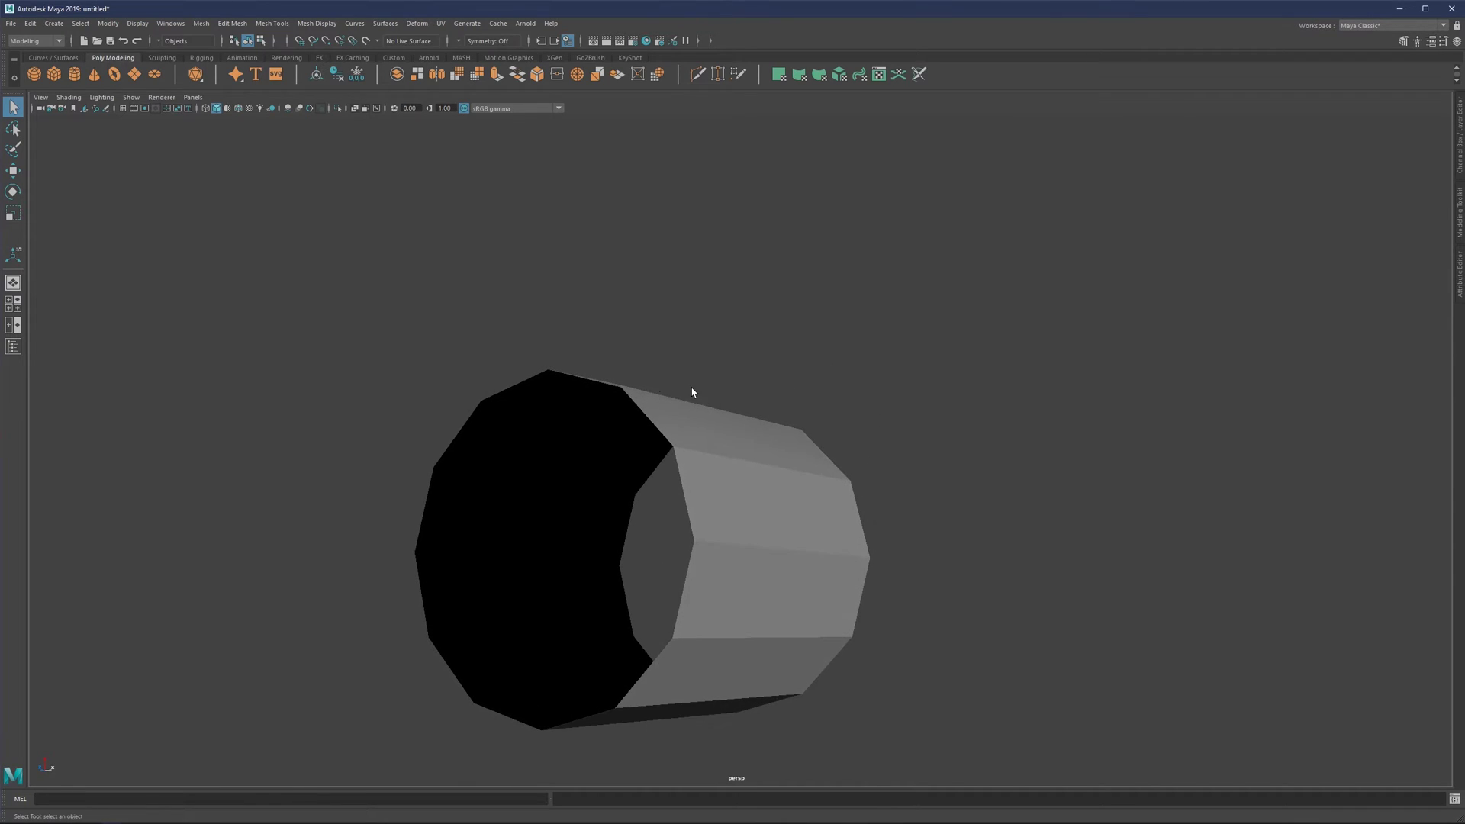
{"action": "left_click_drag", "start_coordinate": [680, 590], "coordinate": [729, 392], "text": "alt"}
Select the whole cylinder and apply Soften Edge to all of its edges.
{"action": "left_click", "coordinate": [729, 392]}
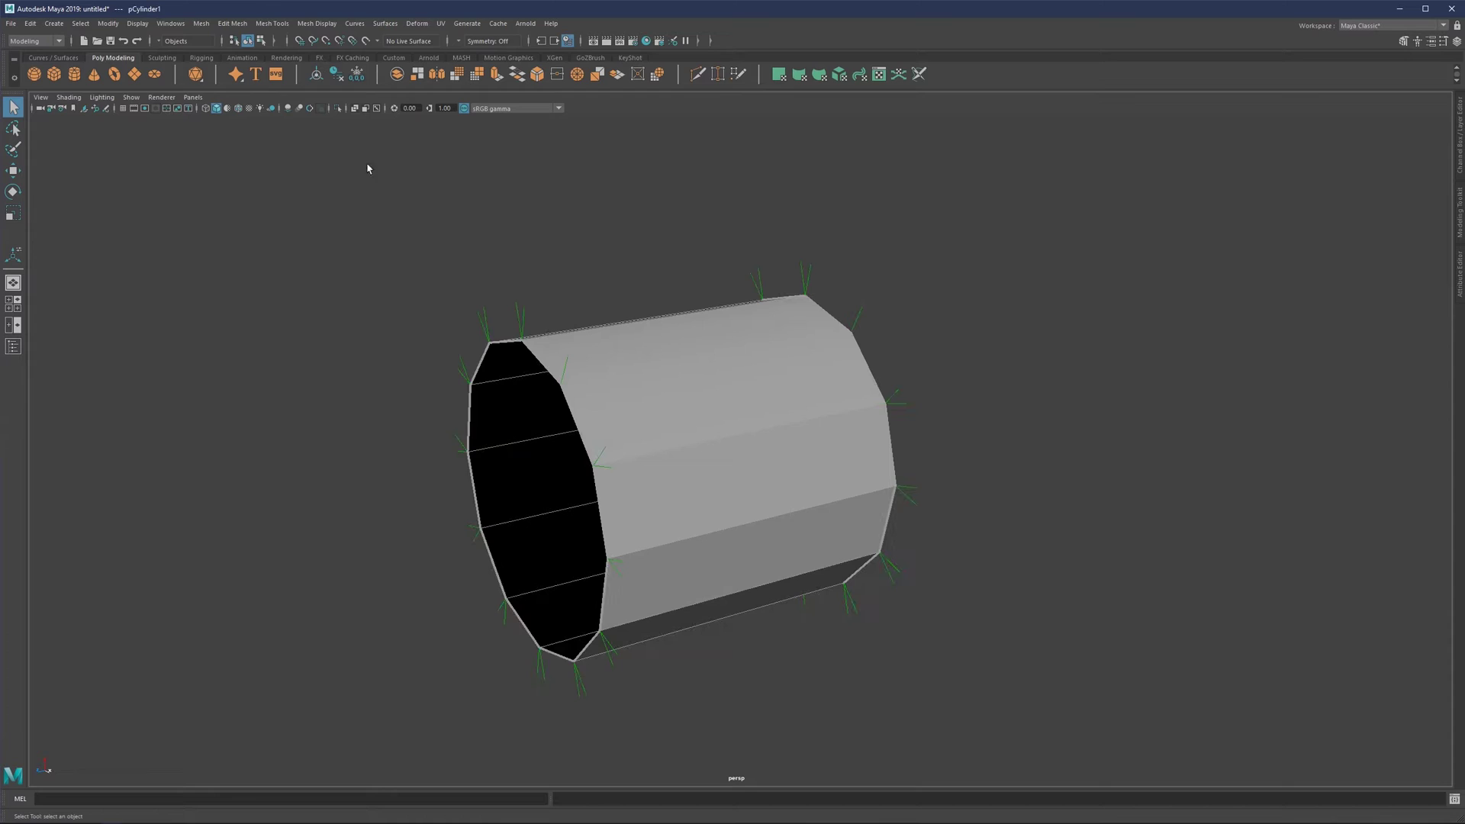
{"action": "left_click", "coordinate": [318, 24]}
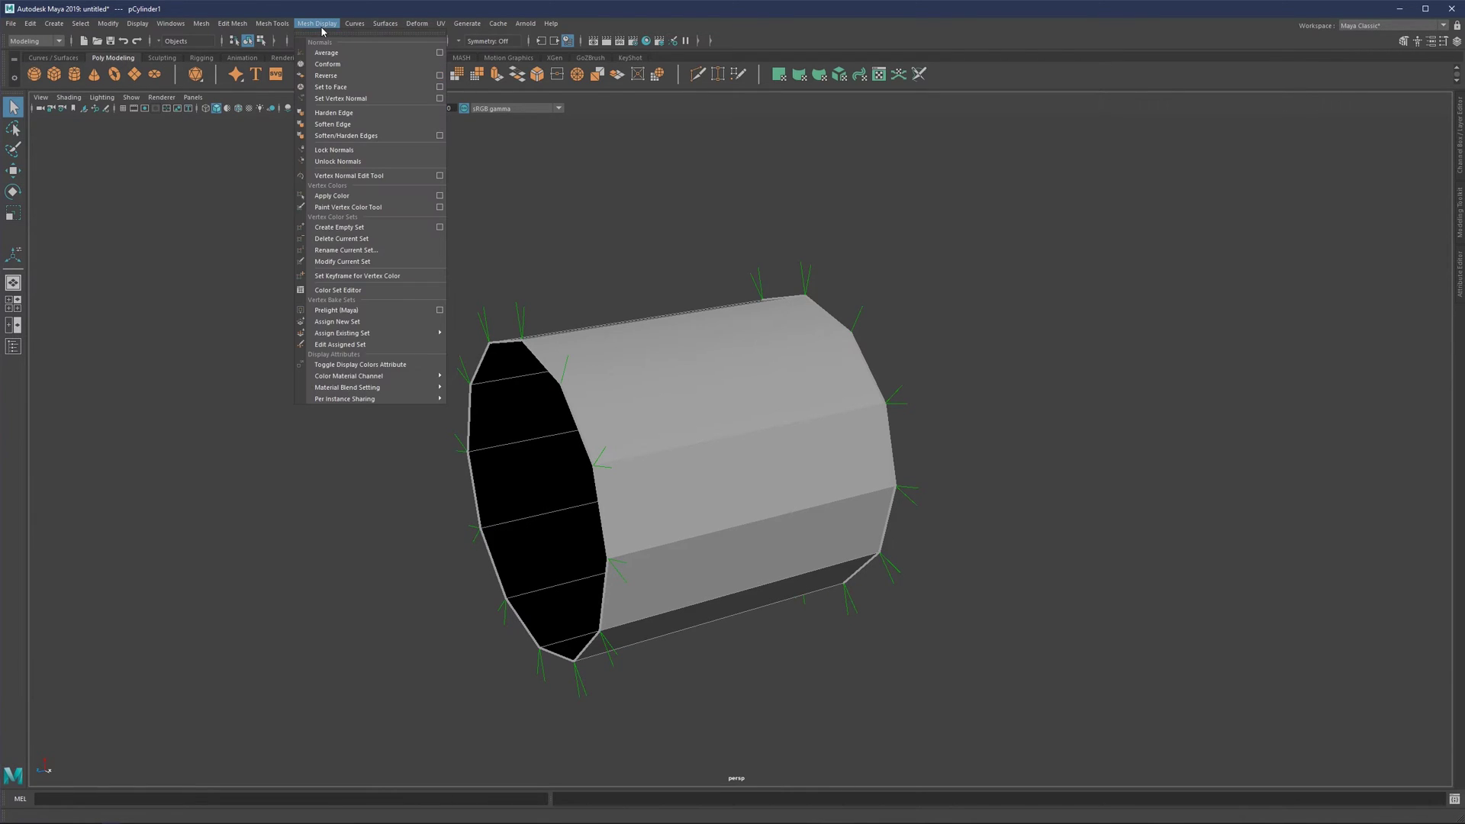
{"action": "left_click", "coordinate": [340, 125]}
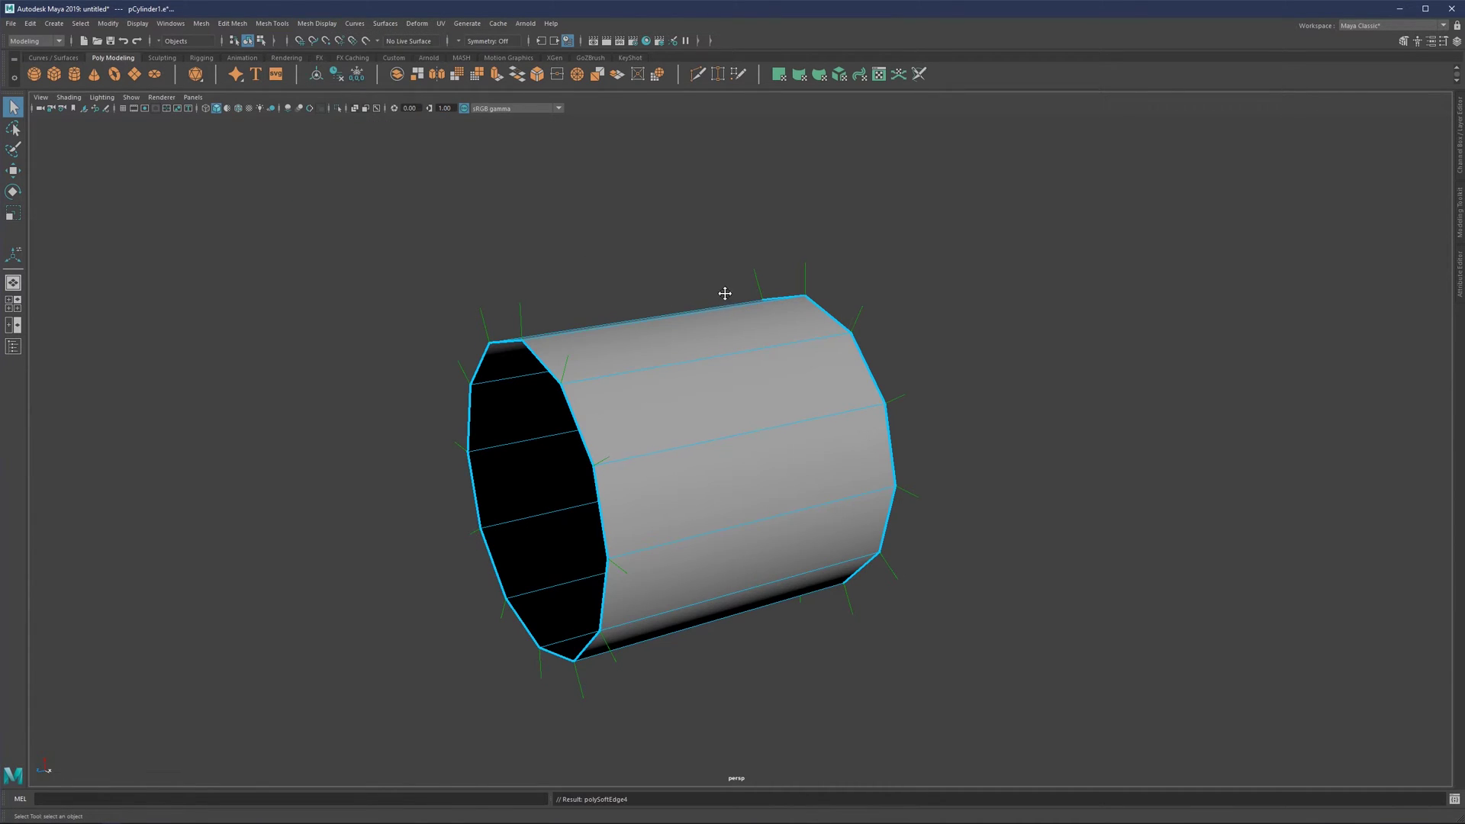
{"action": "left_click_drag", "start_coordinate": [727, 298], "coordinate": [720, 286], "text": "alt"}
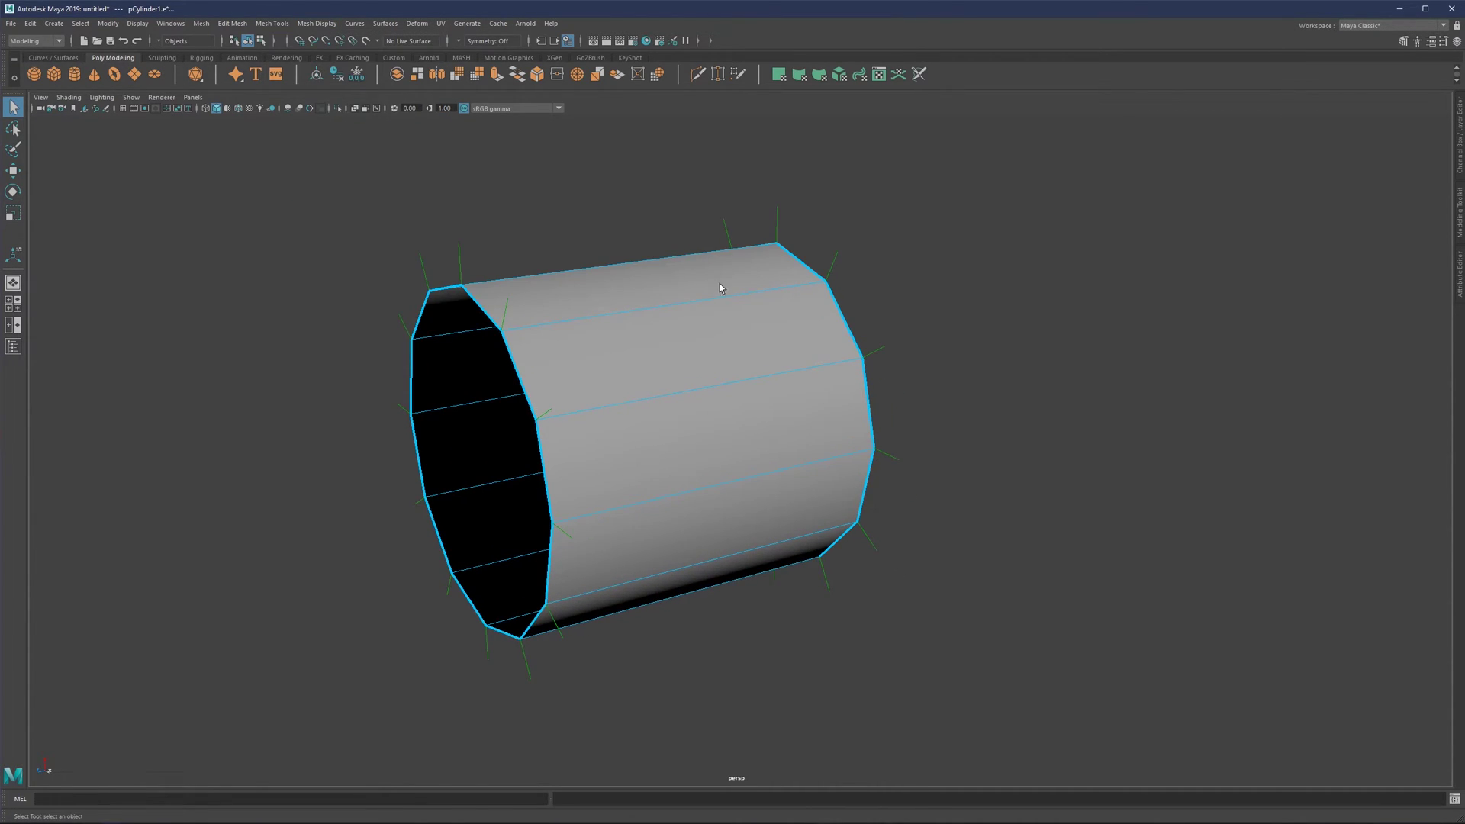
Open the Soften/Harden Edges options and apply an angle of 90 to the cylinder's edges.
{"action": "right_click", "coordinate": [744, 317], "text": "shift"}
{"action": "right_click_drag", "start_coordinate": [745, 320], "coordinate": [896, 340], "text": "shift"}
{"action": "left_click_drag", "start_coordinate": [1049, 187], "coordinate": [956, 191]}
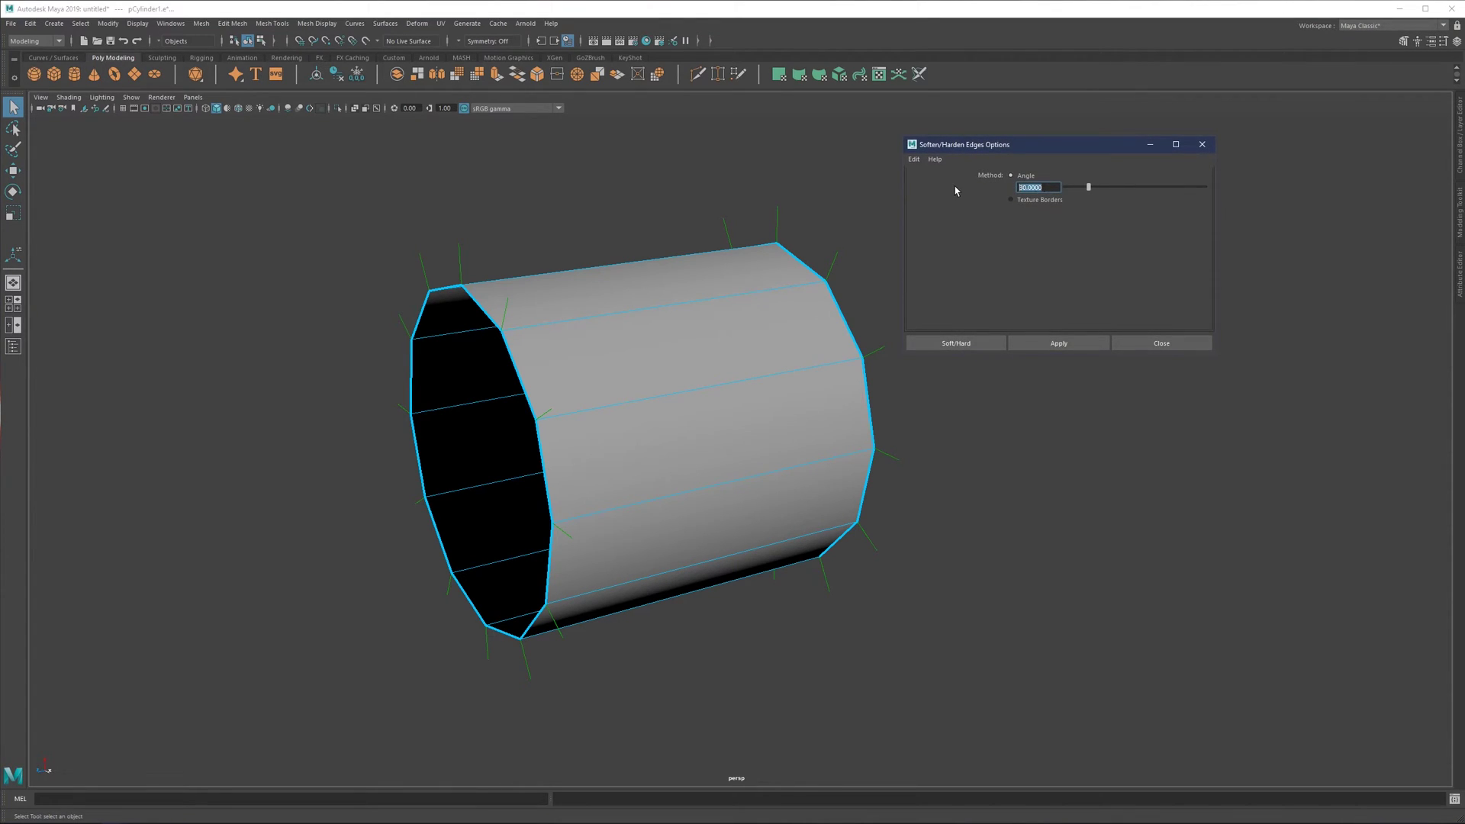
{"action": "type", "text": "10"}
{"action": "key", "text": "Return"}
{"action": "left_click_drag", "start_coordinate": [1047, 187], "coordinate": [978, 196]}
{"action": "type", "text": "90"}
{"action": "key", "text": "Return"}
{"action": "left_click", "coordinate": [1079, 340]}
Apply Soften/Harden Edges to the cylinder with the angle set to 10.
{"action": "left_click_drag", "start_coordinate": [1045, 188], "coordinate": [939, 203]}
{"action": "type", "text": "1"}
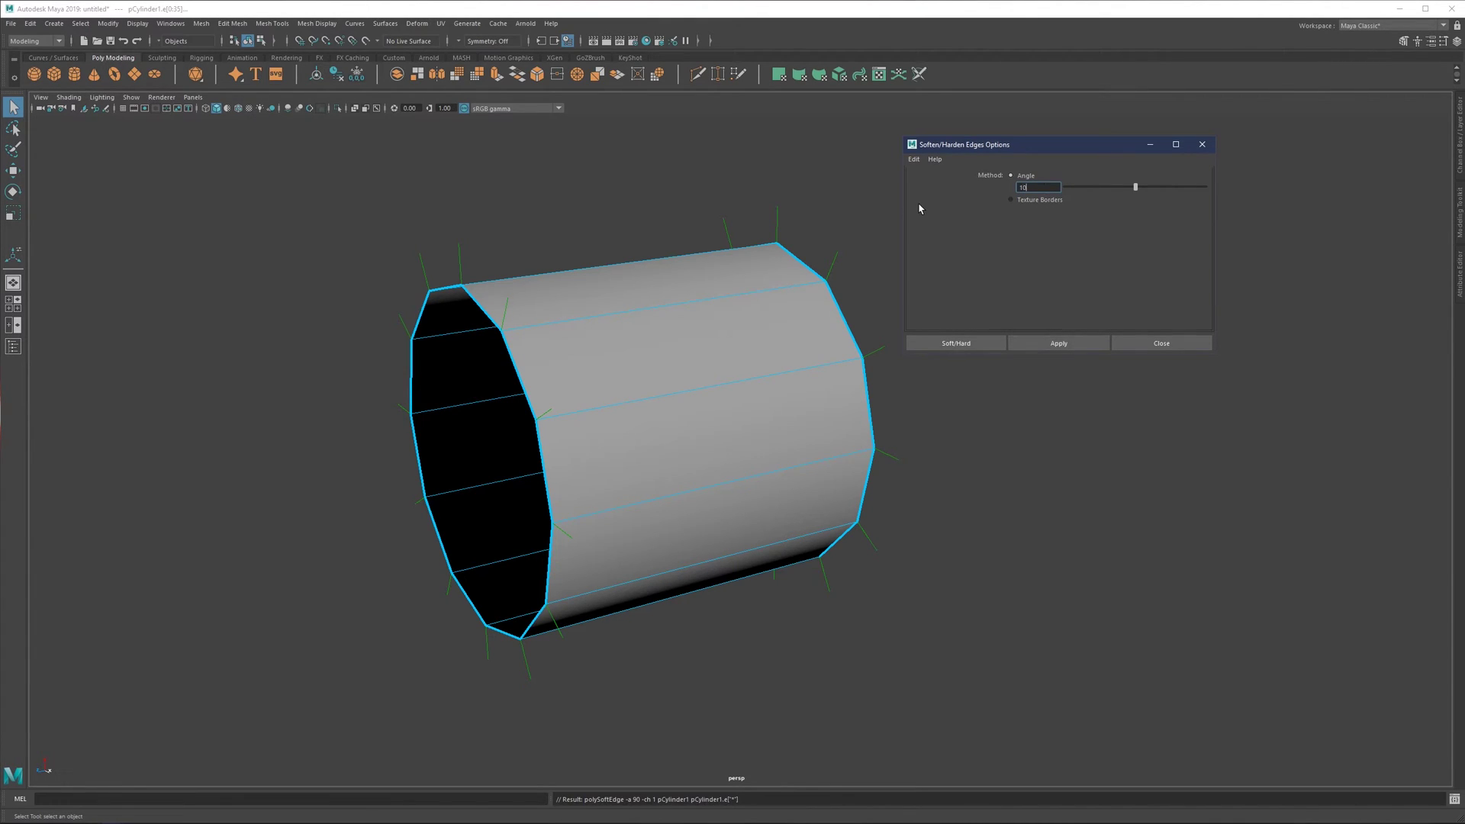
{"action": "left_click", "coordinate": [1067, 344]}
{"action": "mouse_move", "coordinate": [704, 361]}
{"action": "left_mouse_down", "text": "alt"}
{"action": "mouse_move", "coordinate": [713, 346]}
{"action": "mouse_move", "coordinate": [684, 344]}
{"action": "left_mouse_up", "text": "alt"}
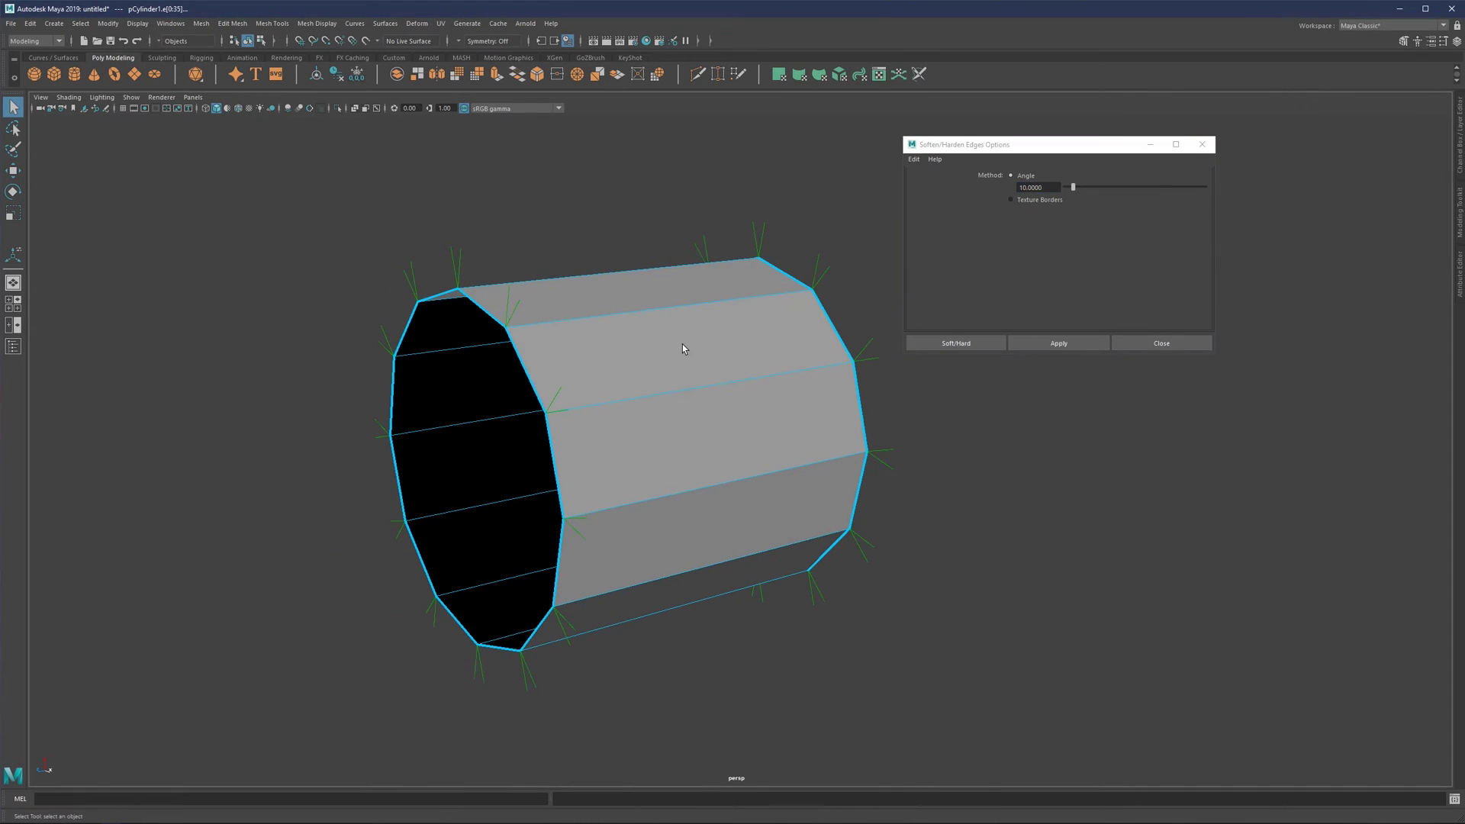
{"action": "scroll", "coordinate": [849, 269], "scroll_direction": "up", "scroll_amount": 1}
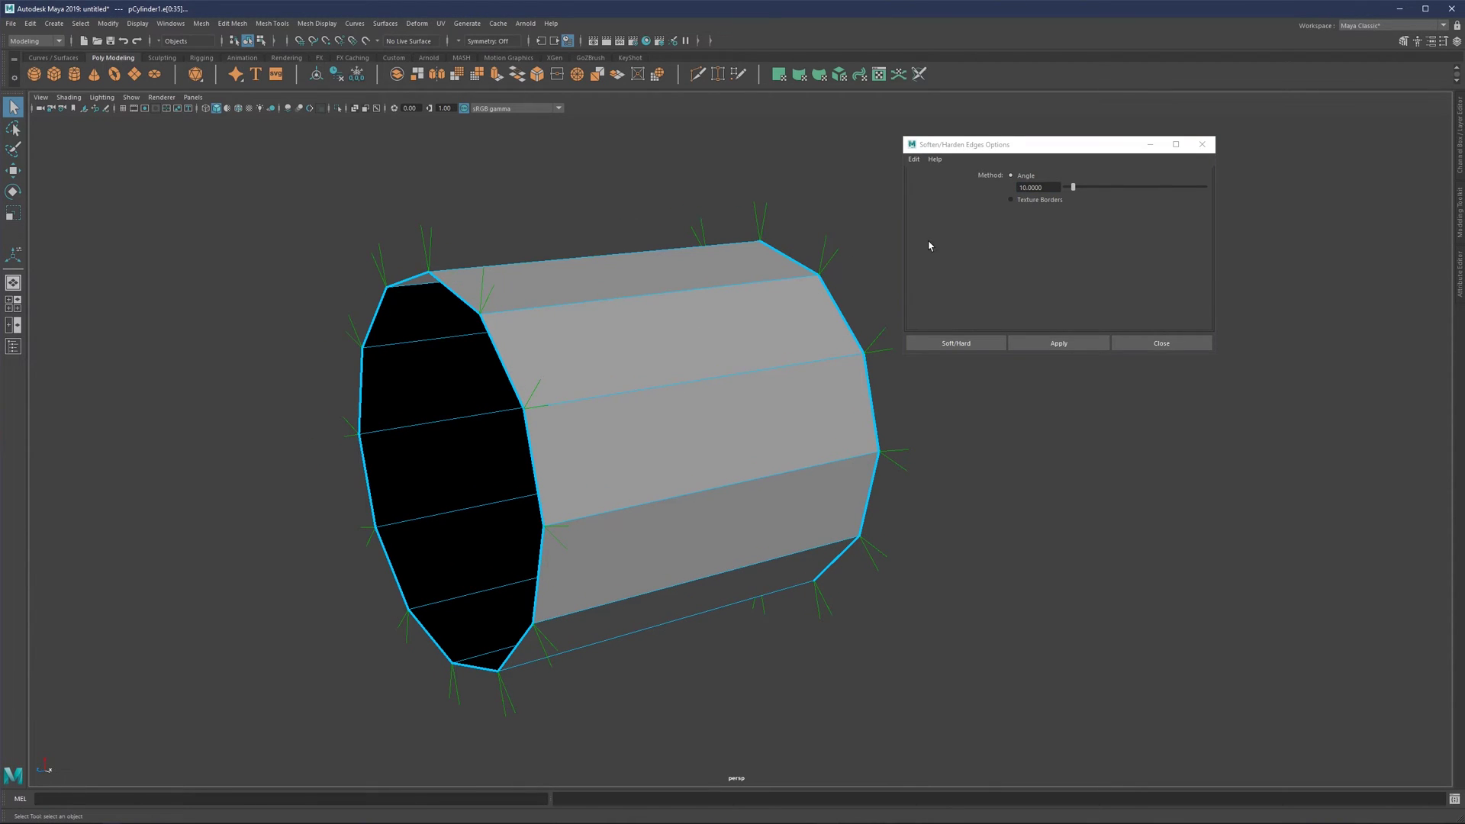
Set the Soften/Harden Edges angle to 45 and apply it to the cylinder.
{"action": "left_click_drag", "start_coordinate": [1057, 188], "coordinate": [934, 203]}
{"action": "type", "text": "90"}
{"action": "key", "text": "Return"}
{"action": "left_click_drag", "start_coordinate": [1057, 187], "coordinate": [946, 202]}
{"action": "type", "text": "45"}
{"action": "key", "text": "Return"}
{"action": "left_click", "coordinate": [1068, 345]}
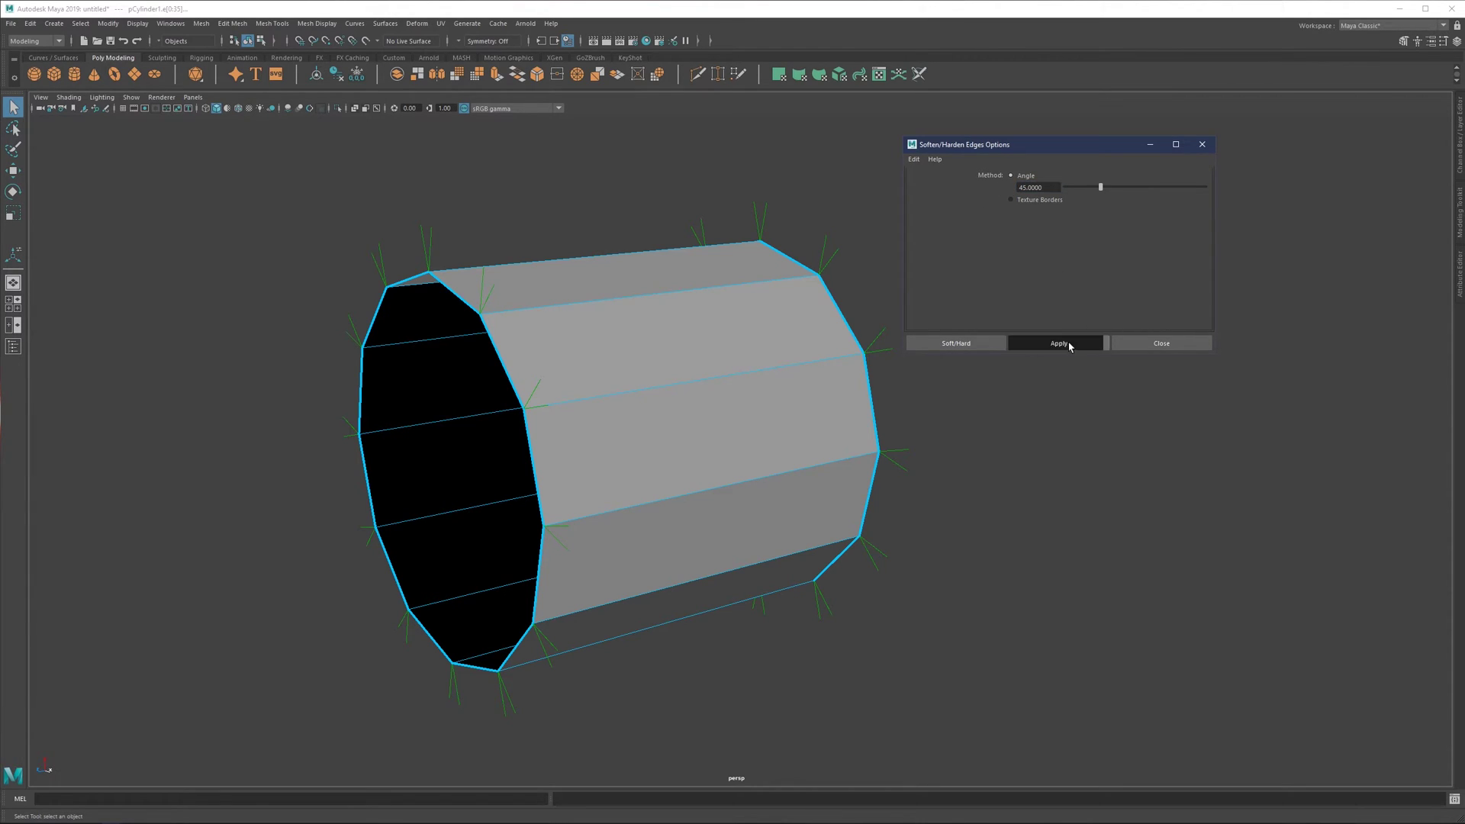
Close the Soften/Harden Edges options, deselect the cylinder to check its shading, and reselect it.
{"action": "left_click", "coordinate": [1161, 344]}
{"action": "left_click", "coordinate": [983, 268]}
{"action": "right_click_drag", "start_coordinate": [725, 373], "coordinate": [696, 372], "text": "alt"}
{"action": "left_click_drag", "start_coordinate": [696, 371], "coordinate": [716, 339], "text": "alt"}
{"action": "left_click", "coordinate": [714, 337]}
Switch the cylinder to vertex face mode and select the two vertex faces meeting at one upper near-rim vertex.
{"action": "right_click_drag", "start_coordinate": [686, 382], "coordinate": [666, 394], "text": "alt"}
{"action": "mouse_move", "coordinate": [639, 374]}
{"action": "left_mouse_down", "text": "alt"}
{"action": "mouse_move", "coordinate": [676, 361]}
{"action": "mouse_move", "coordinate": [657, 366]}
{"action": "left_mouse_up", "text": "alt"}
{"action": "right_click_drag", "start_coordinate": [657, 366], "coordinate": [626, 336], "text": "alt"}
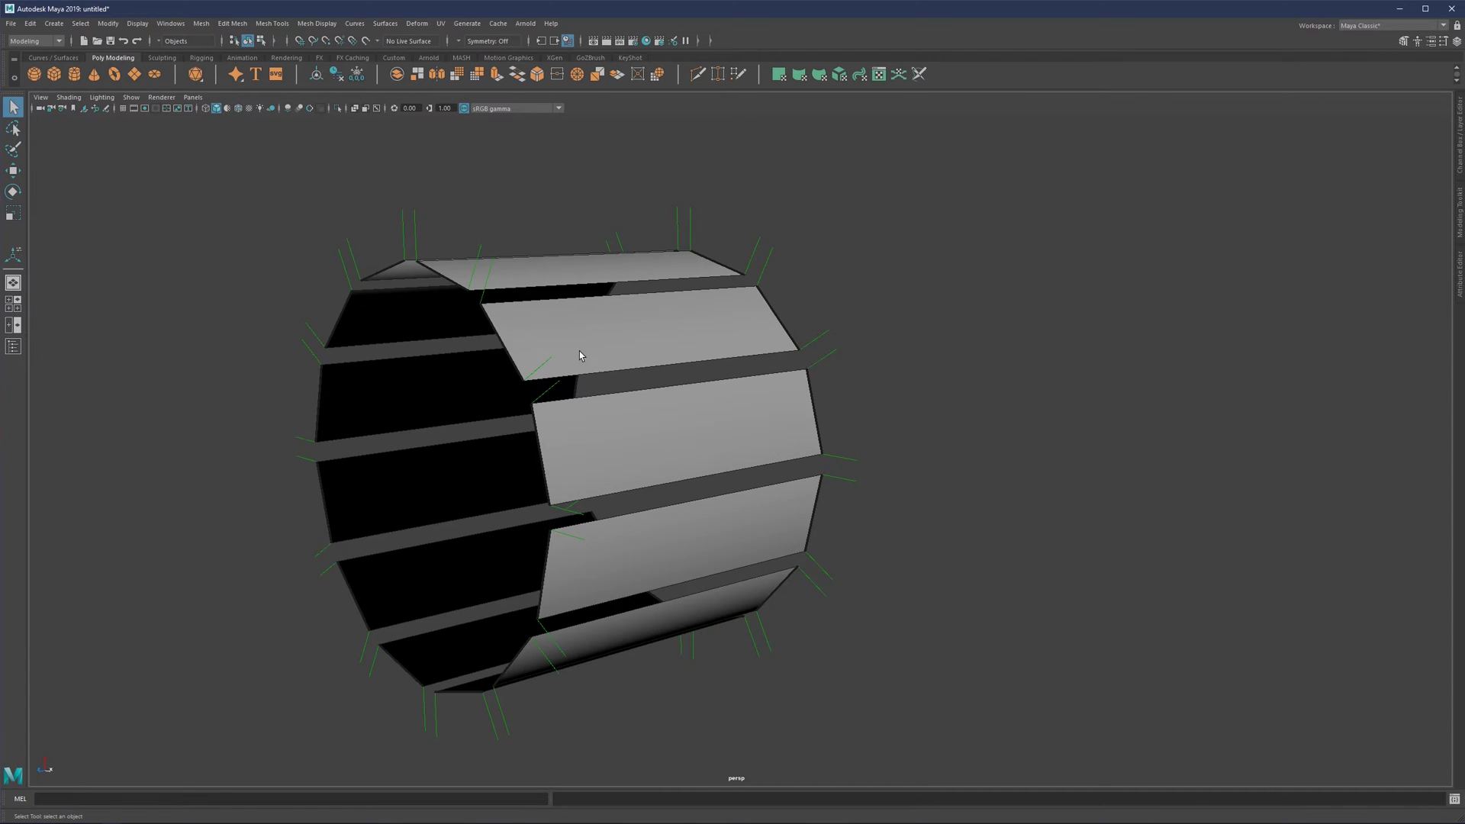
{"action": "scroll", "coordinate": [579, 351], "scroll_direction": "up", "scroll_amount": 2}
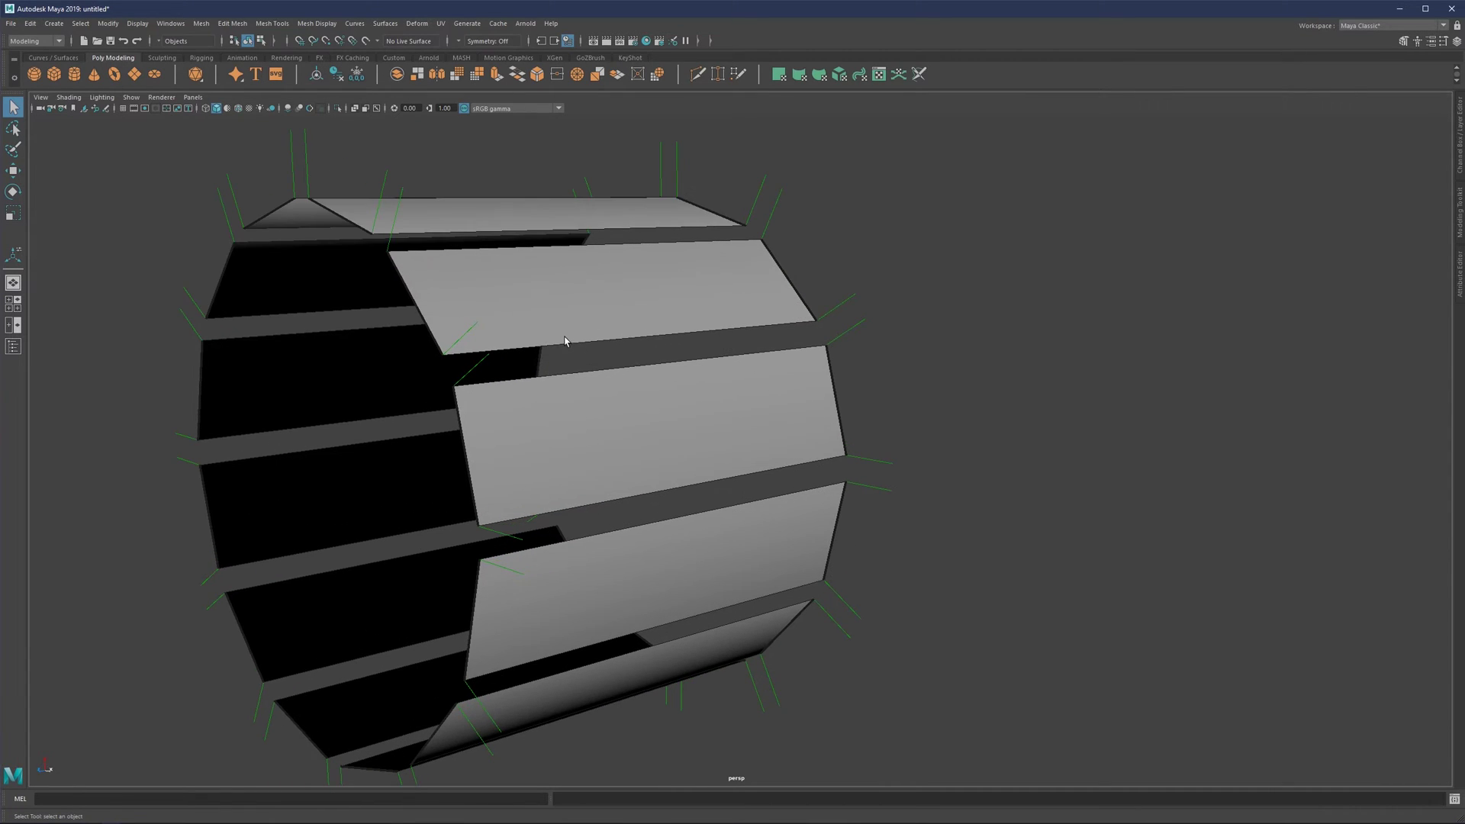
{"action": "scroll", "coordinate": [564, 341], "scroll_direction": "down", "scroll_amount": 3}
{"action": "left_click_drag", "start_coordinate": [564, 341], "coordinate": [621, 305], "text": "alt"}
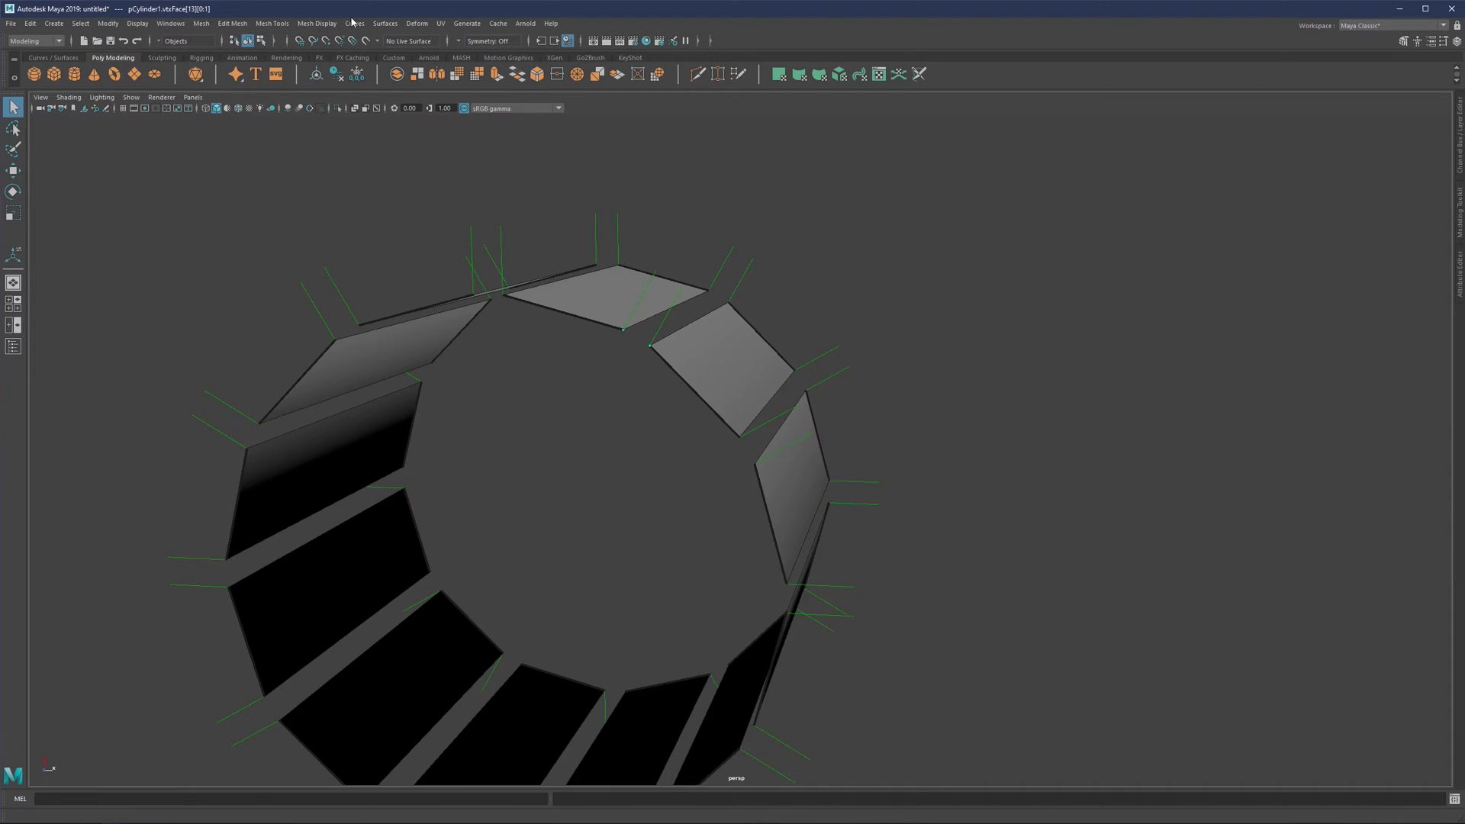
Compare the selected near-rim point in vertex mode with its separate vertex faces.
{"action": "left_click", "coordinate": [330, 28]}
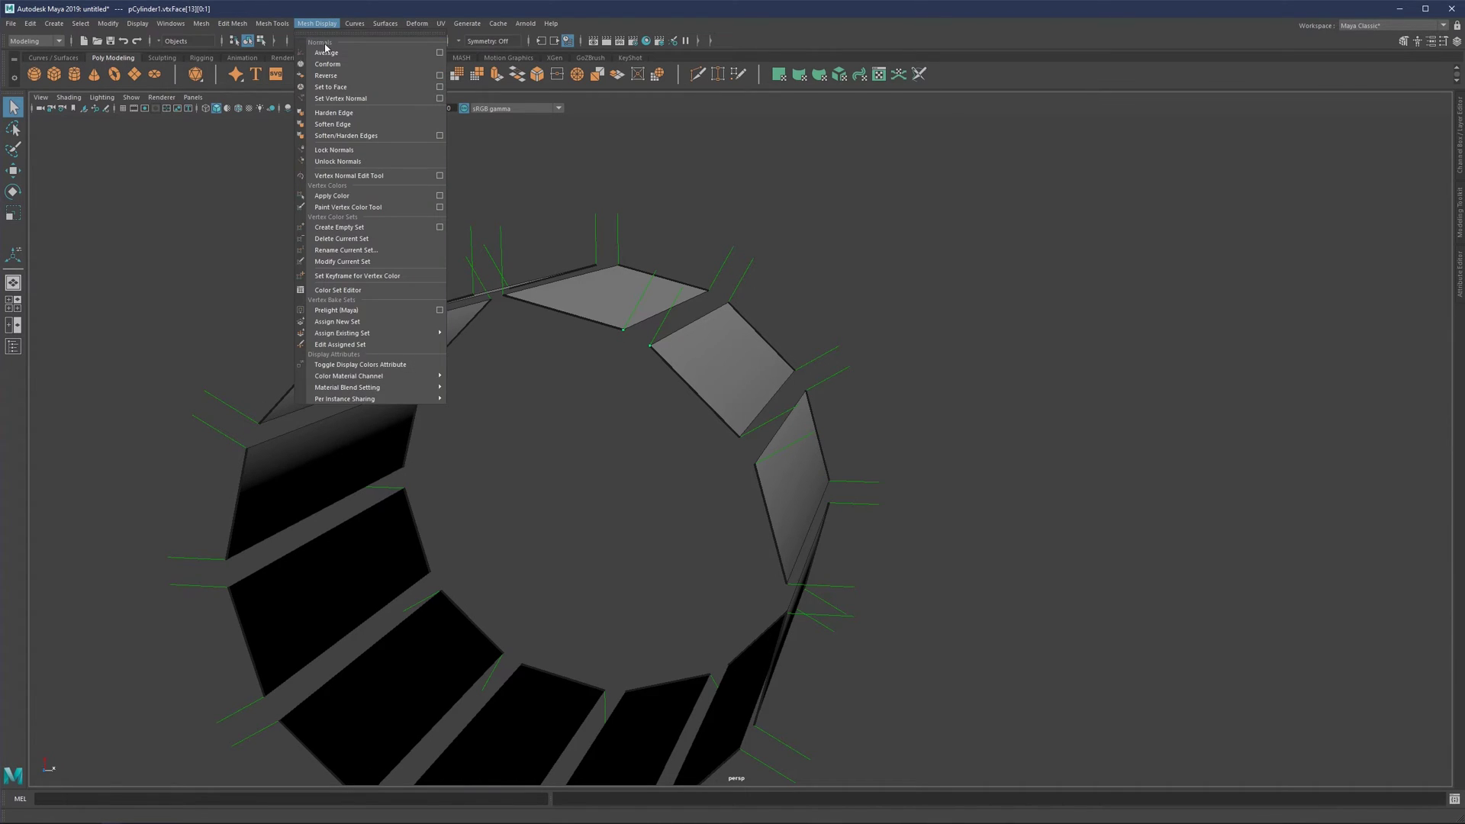
{"action": "middle_click_drag", "start_coordinate": [795, 337], "coordinate": [750, 267], "text": "alt"}
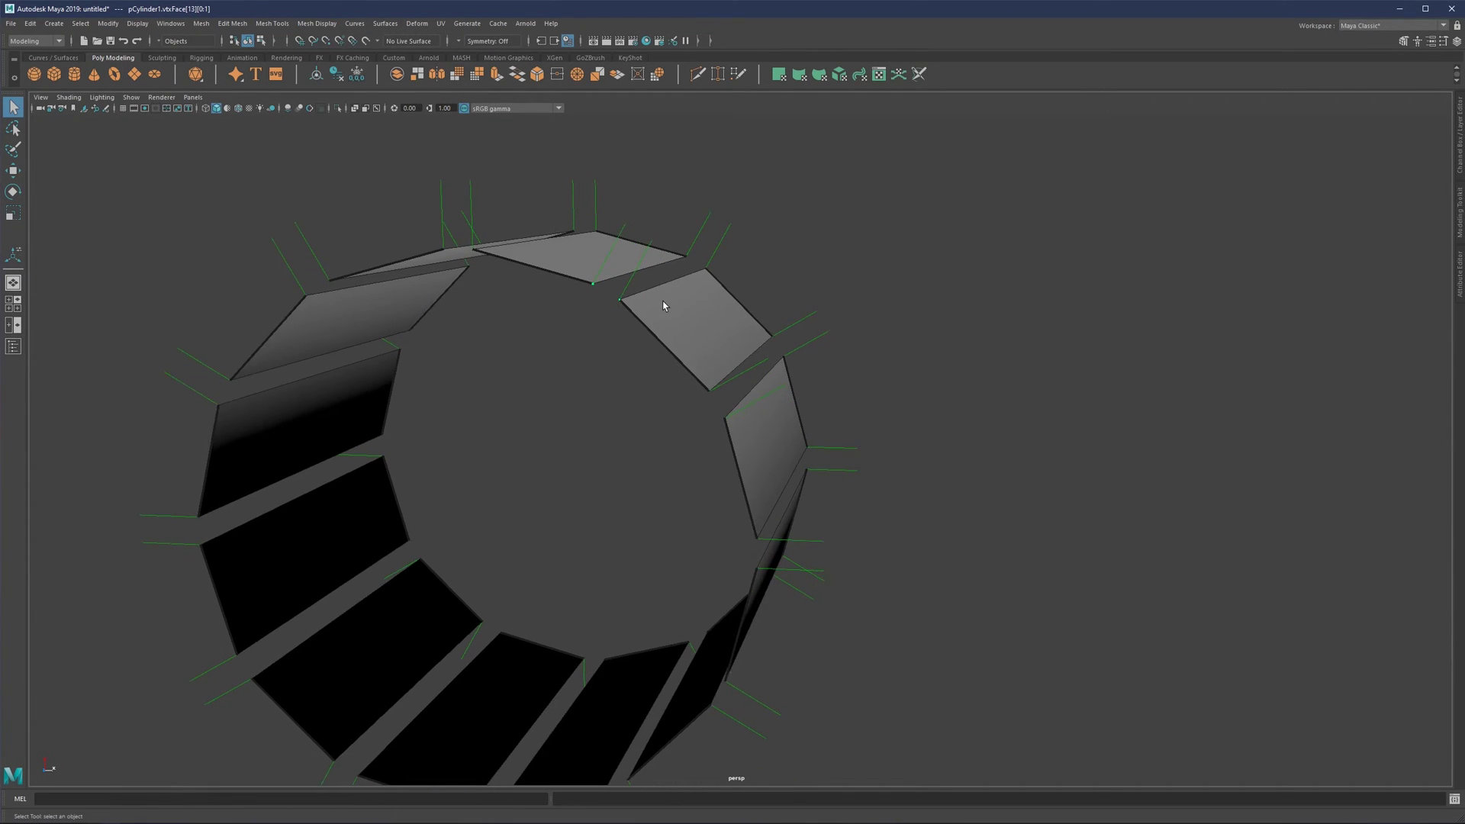
{"action": "right_click_drag", "start_coordinate": [663, 303], "coordinate": [678, 286]}
{"action": "left_click_drag", "start_coordinate": [620, 291], "coordinate": [608, 281], "text": "alt"}
{"action": "mouse_move", "coordinate": [615, 279]}
{"action": "right_mouse_down"}
{"action": "mouse_move", "coordinate": [559, 278]}
{"action": "mouse_move", "coordinate": [627, 291]}
{"action": "mouse_move", "coordinate": [572, 304]}
{"action": "right_mouse_up"}
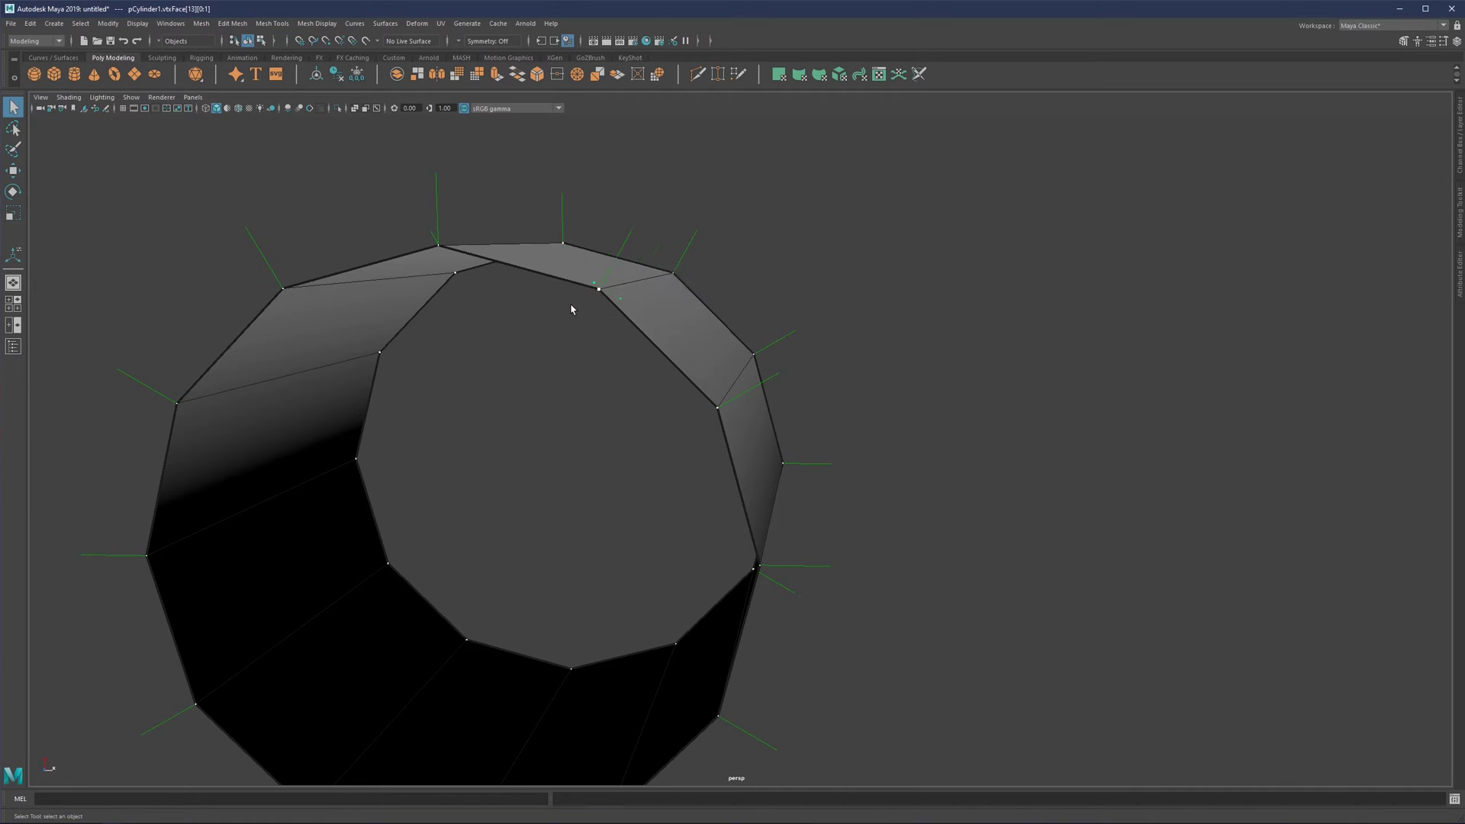
Apply Set to Face to the two selected vertex faces and orbit around their normals.
{"action": "left_click", "coordinate": [349, 24]}
{"action": "mouse_move", "coordinate": [317, 23]}
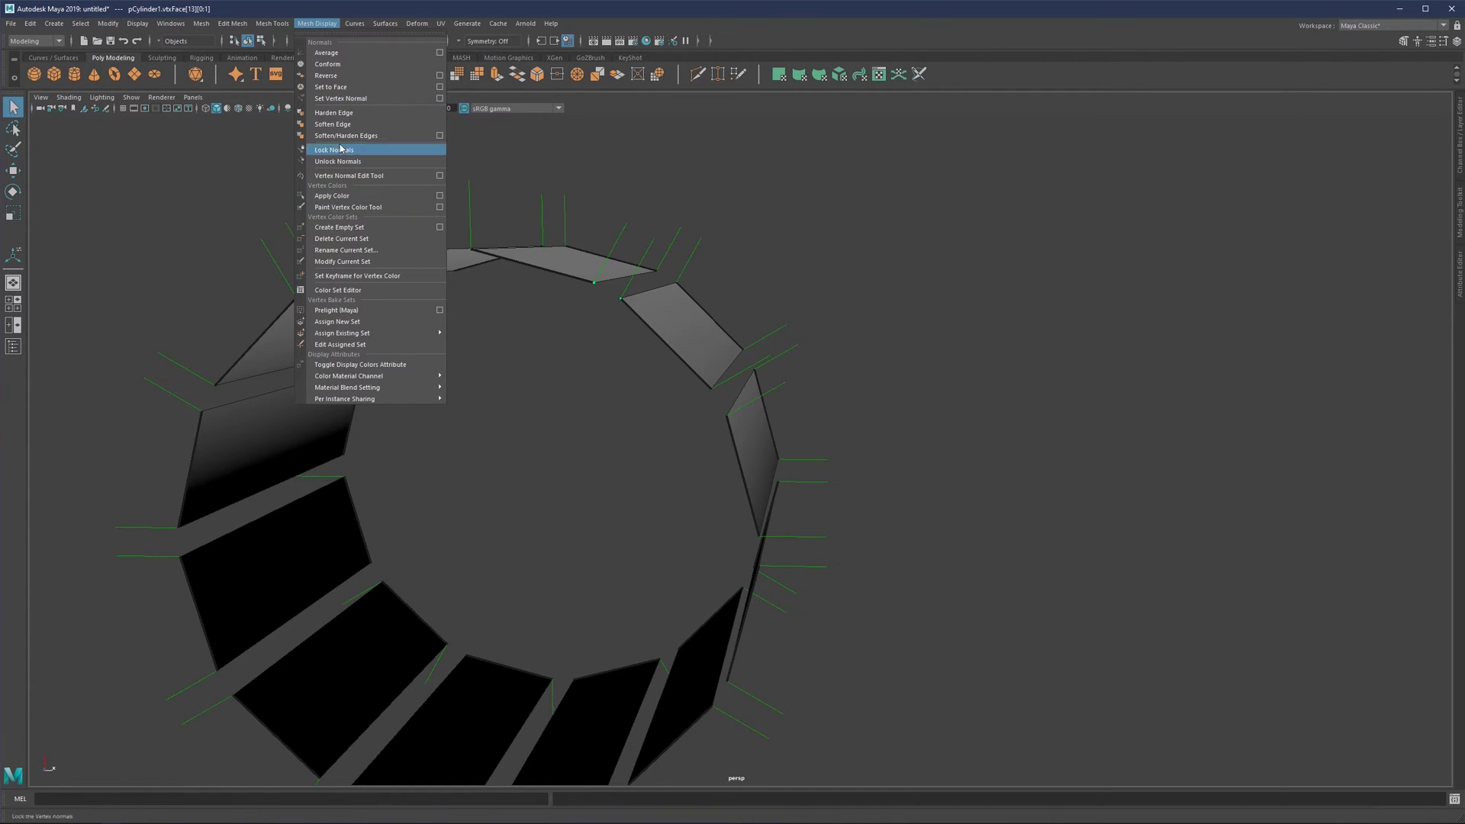
{"action": "left_click", "coordinate": [332, 88]}
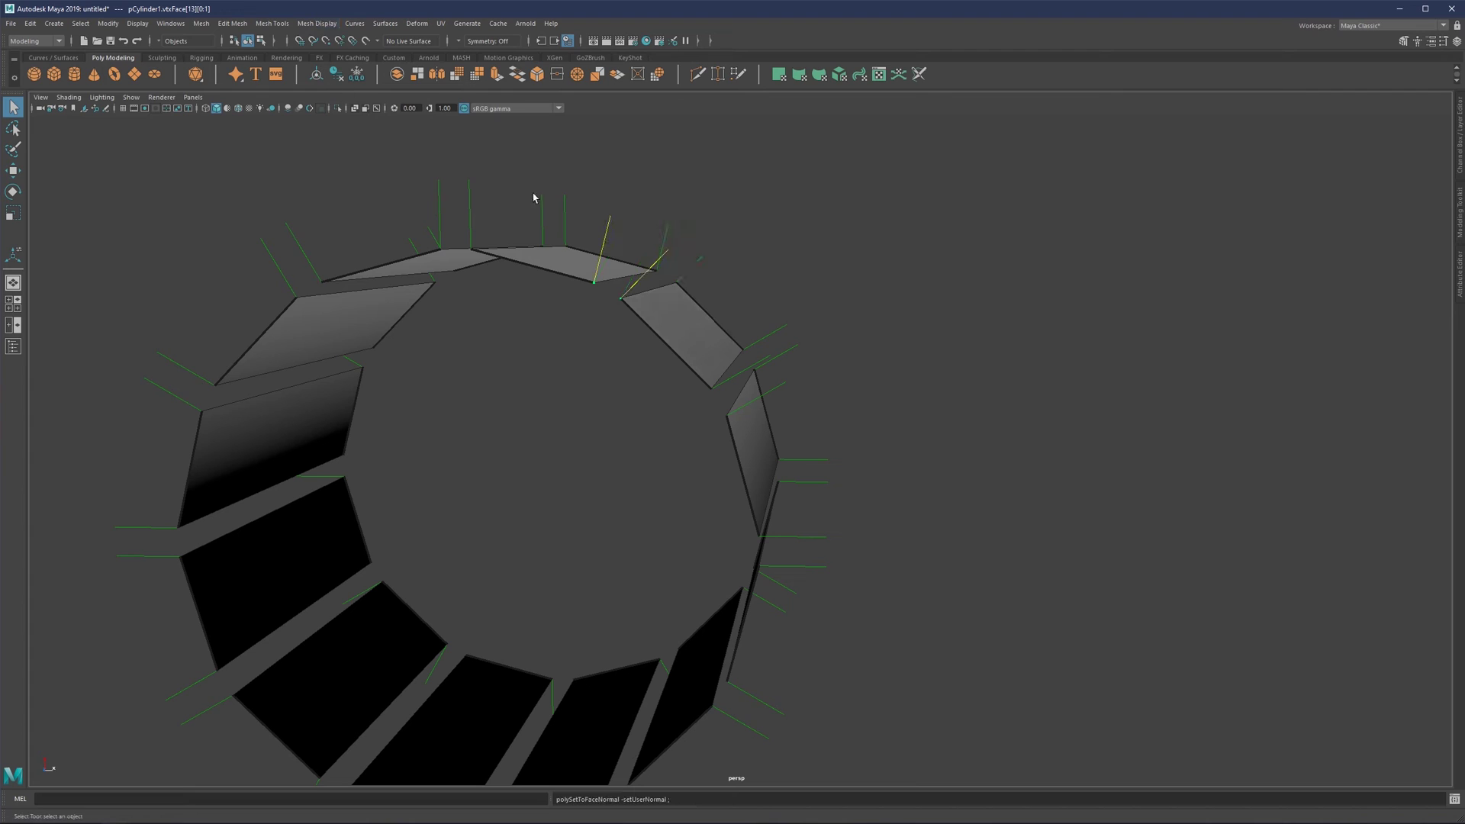
{"action": "left_click_drag", "start_coordinate": [607, 275], "coordinate": [585, 273], "text": "alt"}
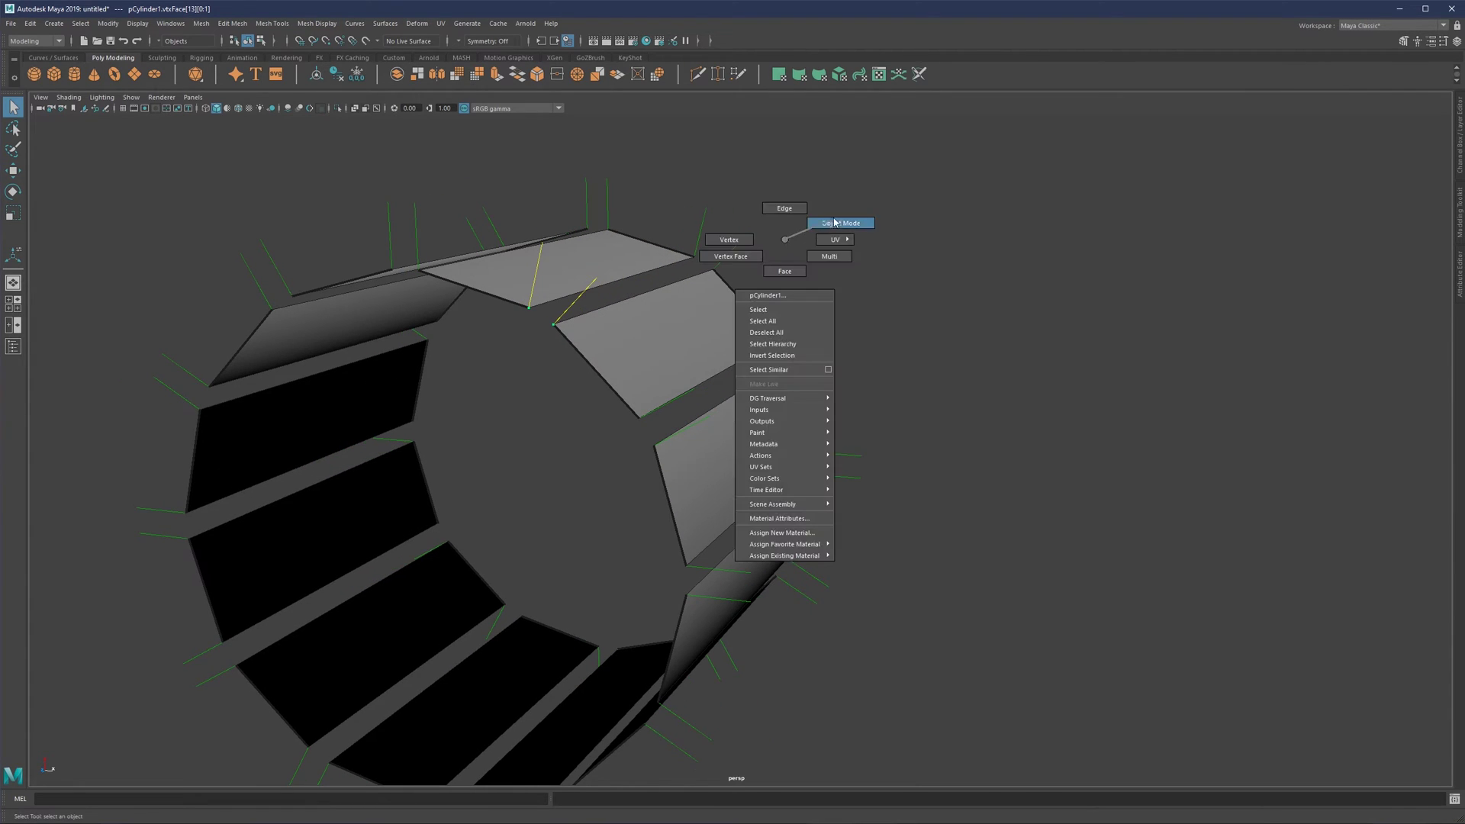
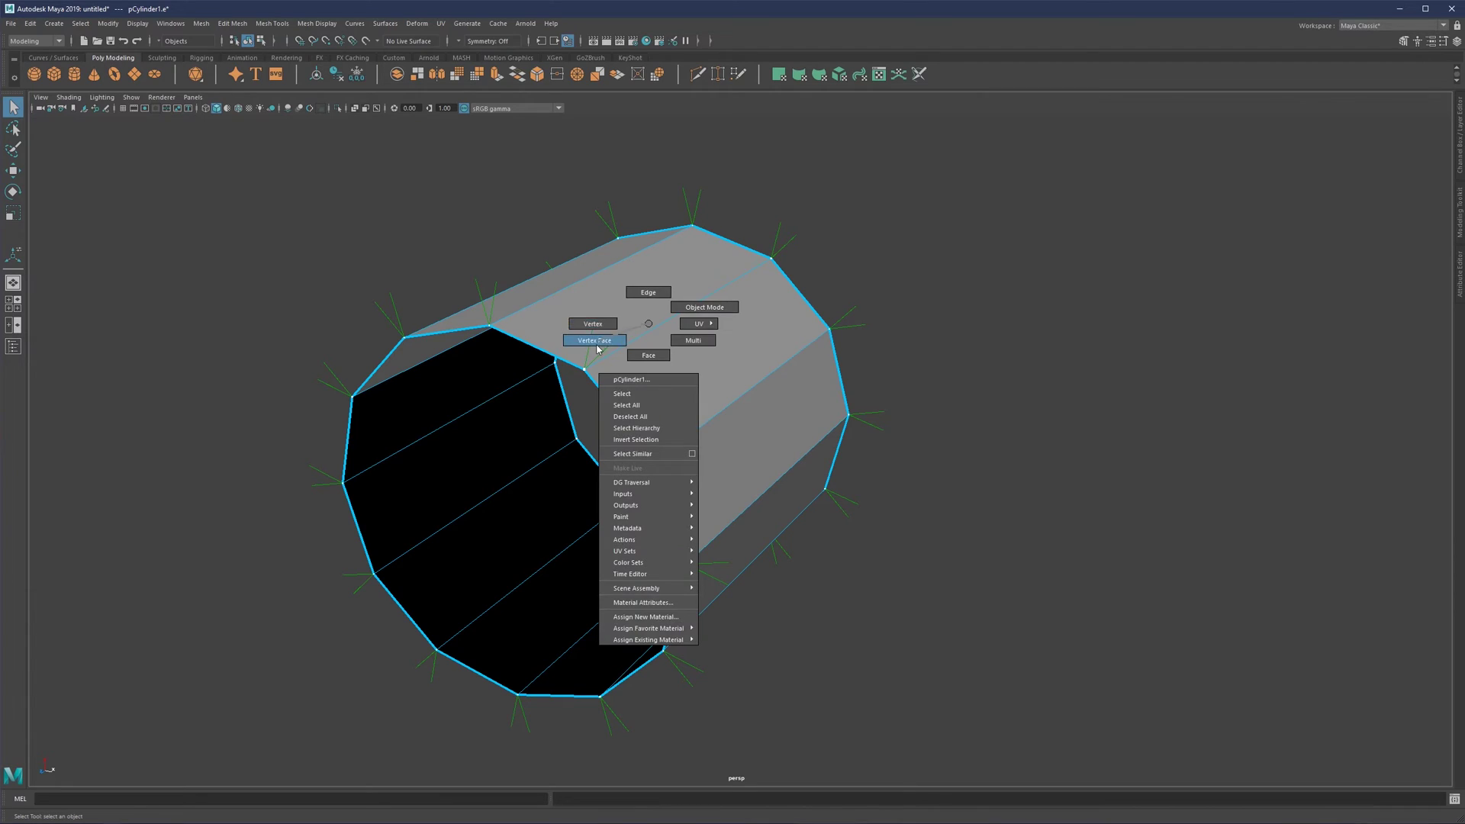
Average the normals of the vertex faces at both ends of one upper lengthwise edge and return to object mode.
{"action": "left_click", "coordinate": [597, 348]}
{"action": "mouse_move", "coordinate": [598, 349]}
{"action": "left_mouse_down", "text": "alt"}
{"action": "mouse_move", "coordinate": [654, 328]}
{"action": "mouse_move", "coordinate": [600, 374]}
{"action": "left_mouse_up", "text": "alt"}
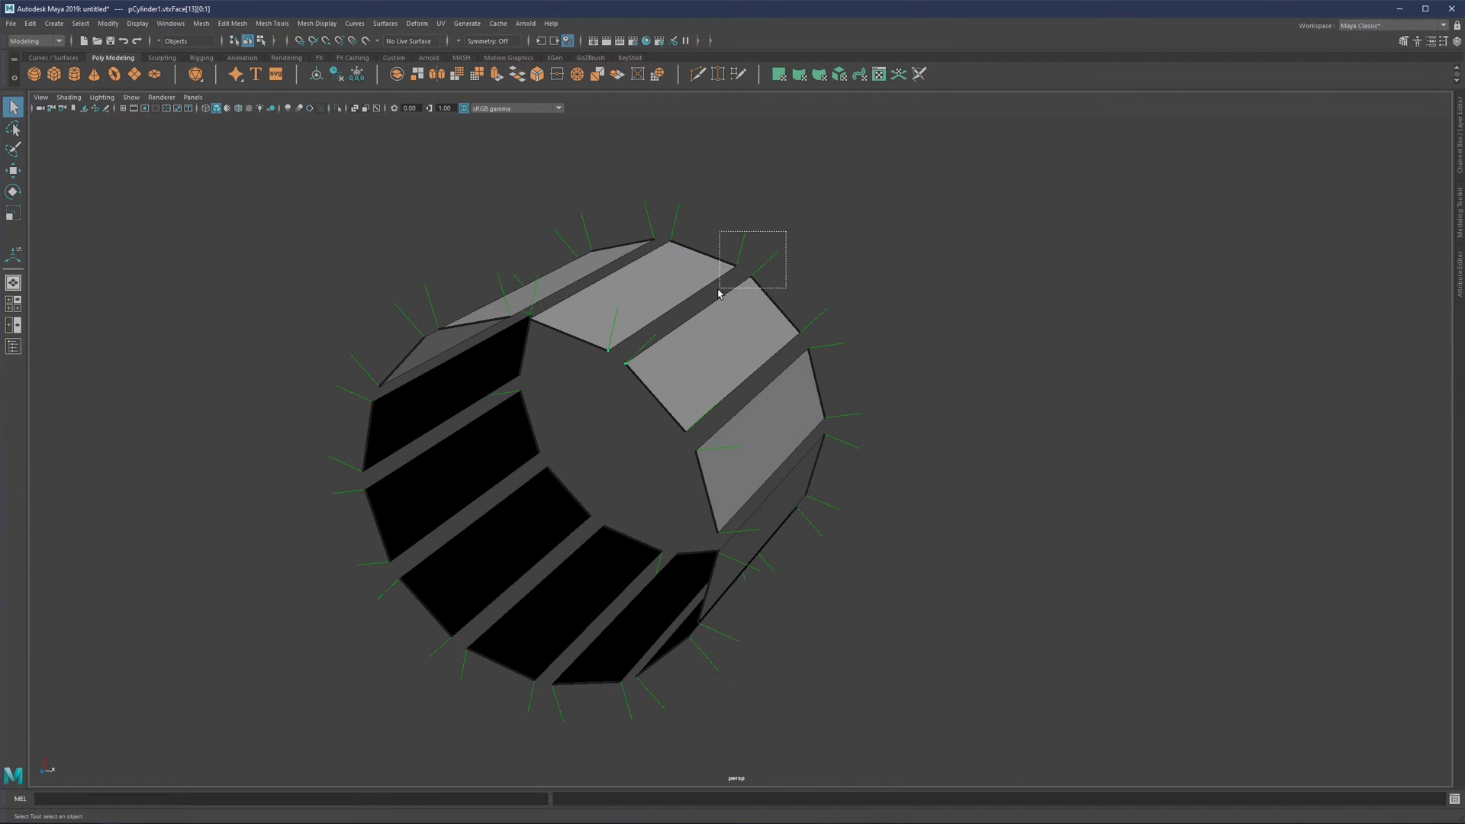
{"action": "left_click", "coordinate": [317, 22]}
{"action": "left_click", "coordinate": [330, 53]}
{"action": "left_click_drag", "start_coordinate": [653, 222], "coordinate": [714, 284], "text": "alt"}
{"action": "right_click_drag", "start_coordinate": [866, 240], "coordinate": [977, 201]}
{"action": "left_click", "coordinate": [978, 201]}
Reselect the cylinder, inspect the averaged normals along the upper edge, and examine the commands for locking and unlocking normals.
{"action": "scroll", "coordinate": [844, 242], "scroll_direction": "down", "scroll_amount": 4}
{"action": "left_click_drag", "start_coordinate": [705, 341], "coordinate": [790, 268], "text": "alt"}
{"action": "left_click", "coordinate": [667, 355]}
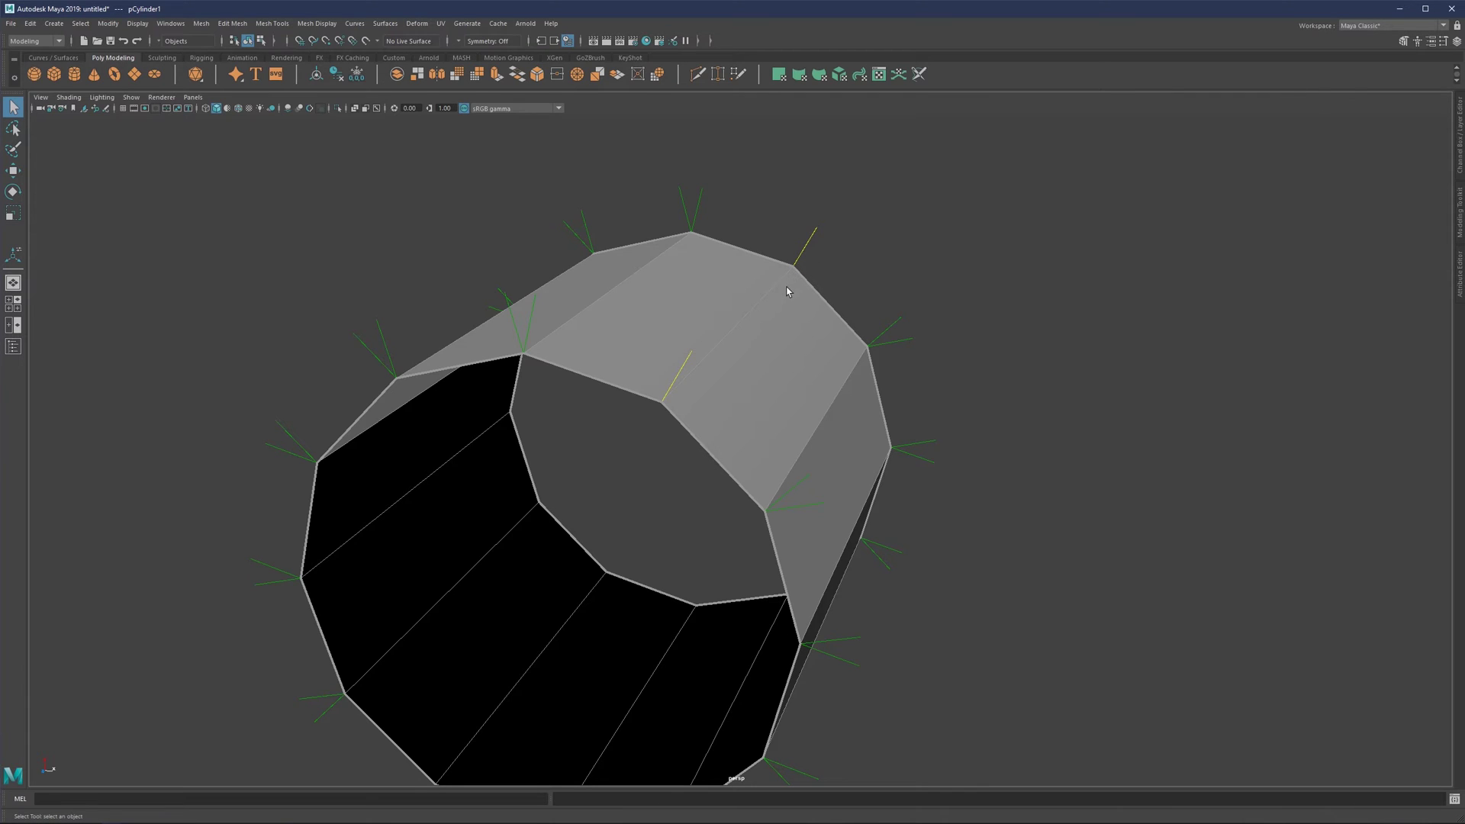
{"action": "left_click_drag", "start_coordinate": [788, 292], "coordinate": [801, 263], "text": "alt"}
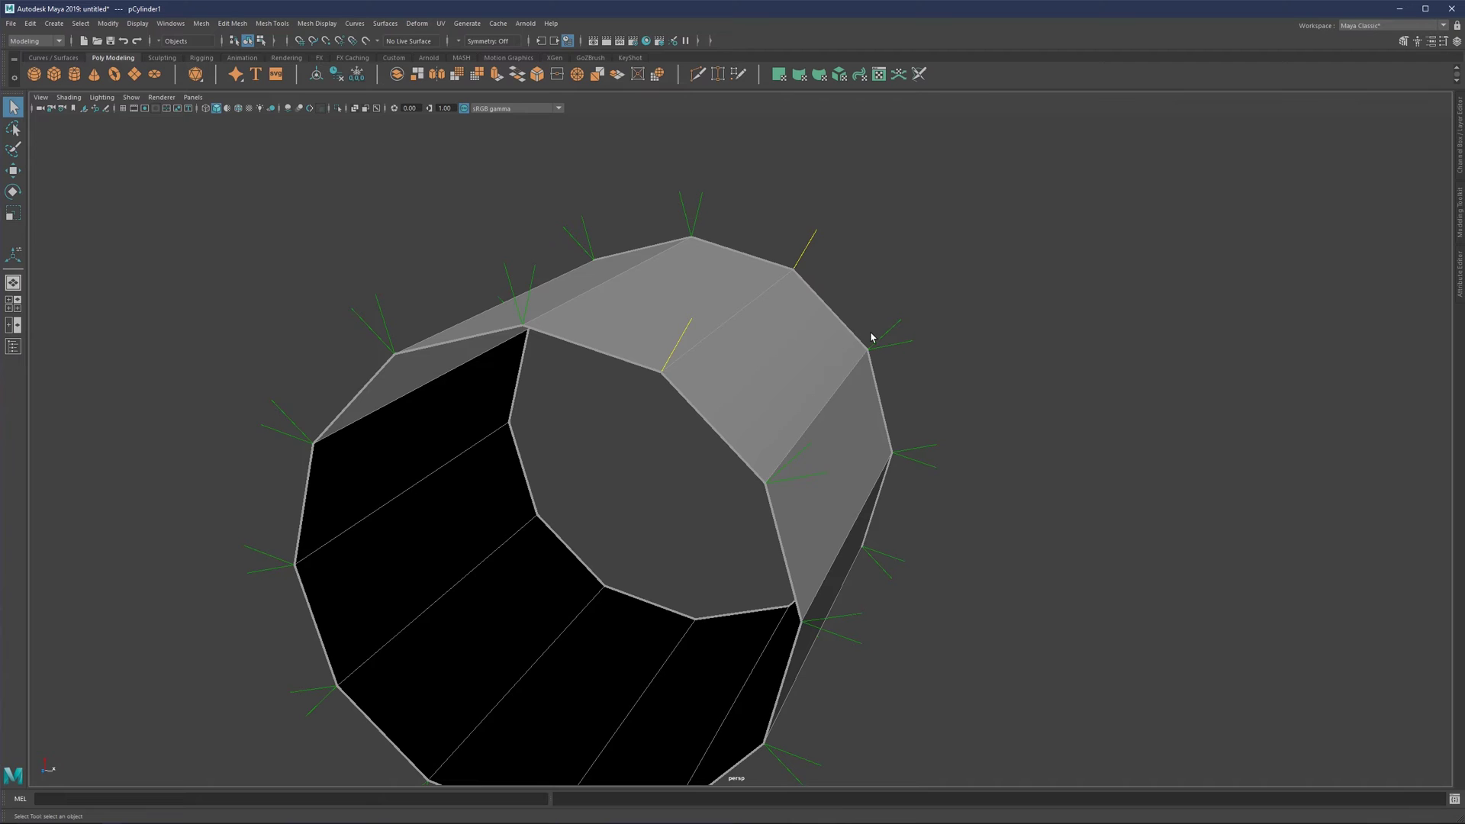
{"action": "left_click_drag", "start_coordinate": [760, 351], "coordinate": [718, 345], "text": "alt"}
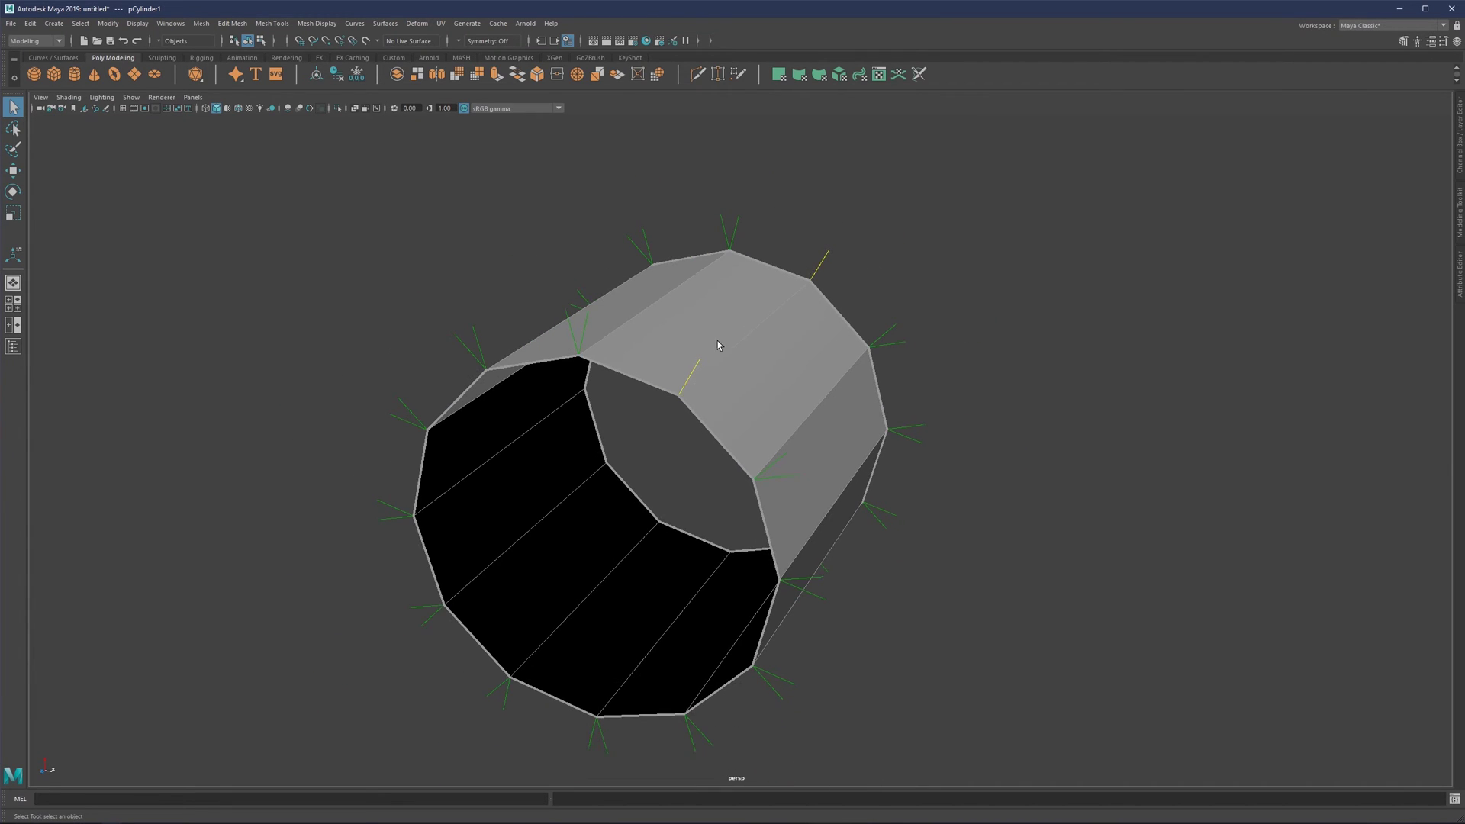
{"action": "left_click_drag", "start_coordinate": [843, 307], "coordinate": [730, 334], "text": "alt"}
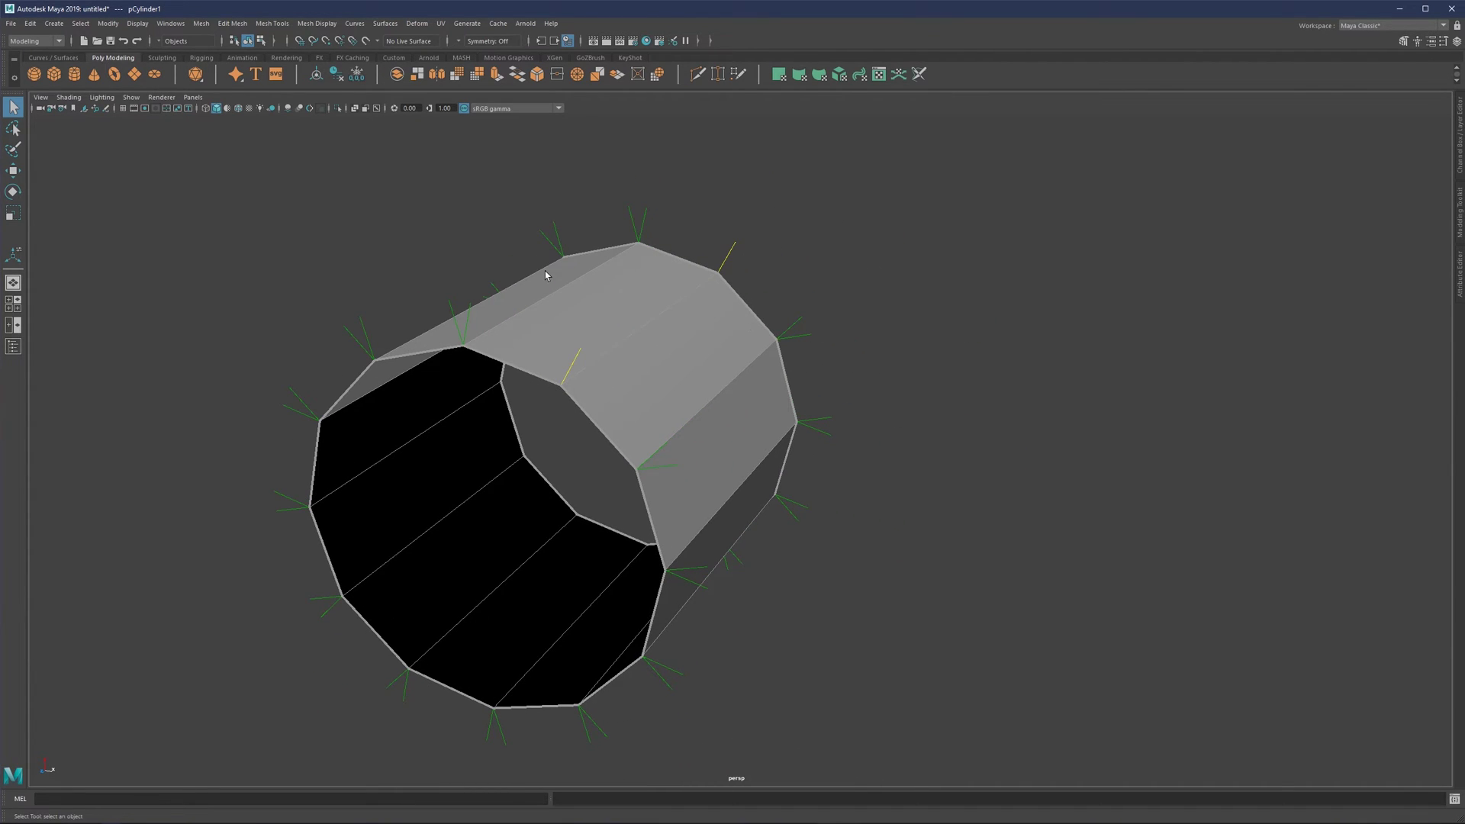
{"action": "left_click", "coordinate": [316, 23]}
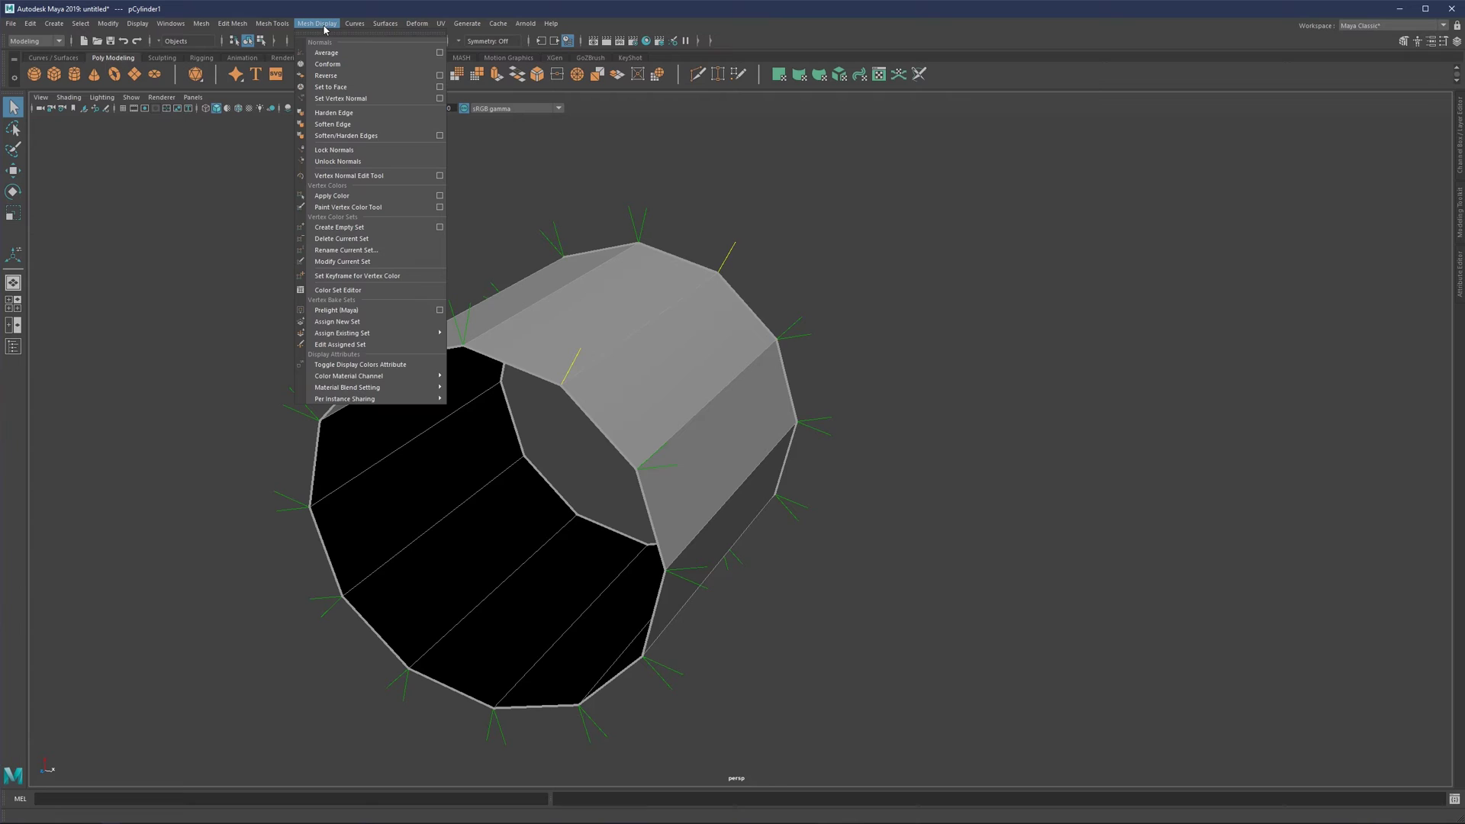
{"action": "left_click", "coordinate": [336, 163]}
Switch to vertex mode and move two neighbouring far-rim vertices to test how the averaged normals react.
{"action": "right_click_drag", "start_coordinate": [777, 318], "coordinate": [811, 334]}
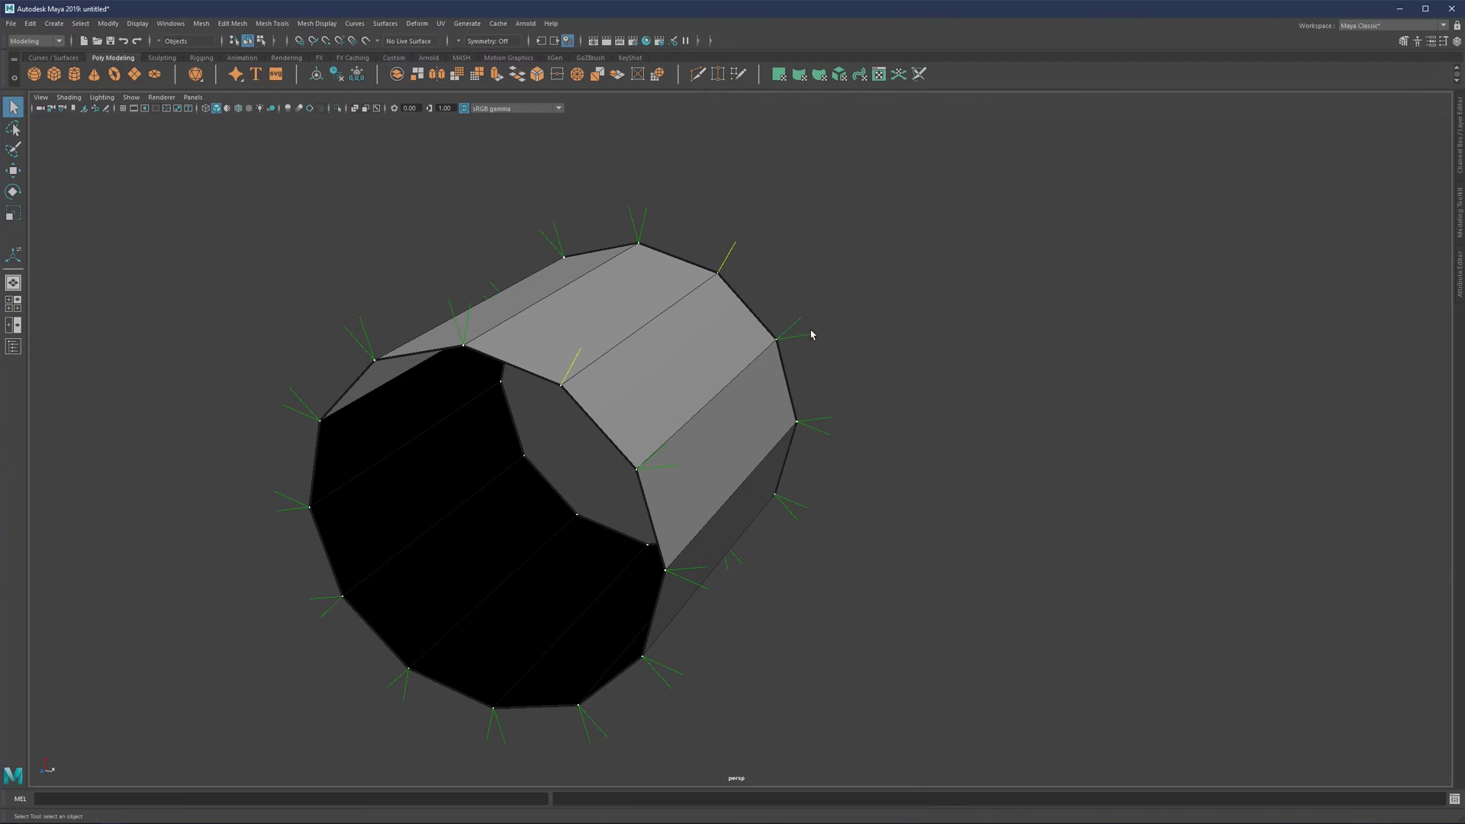
{"action": "key", "text": "w"}
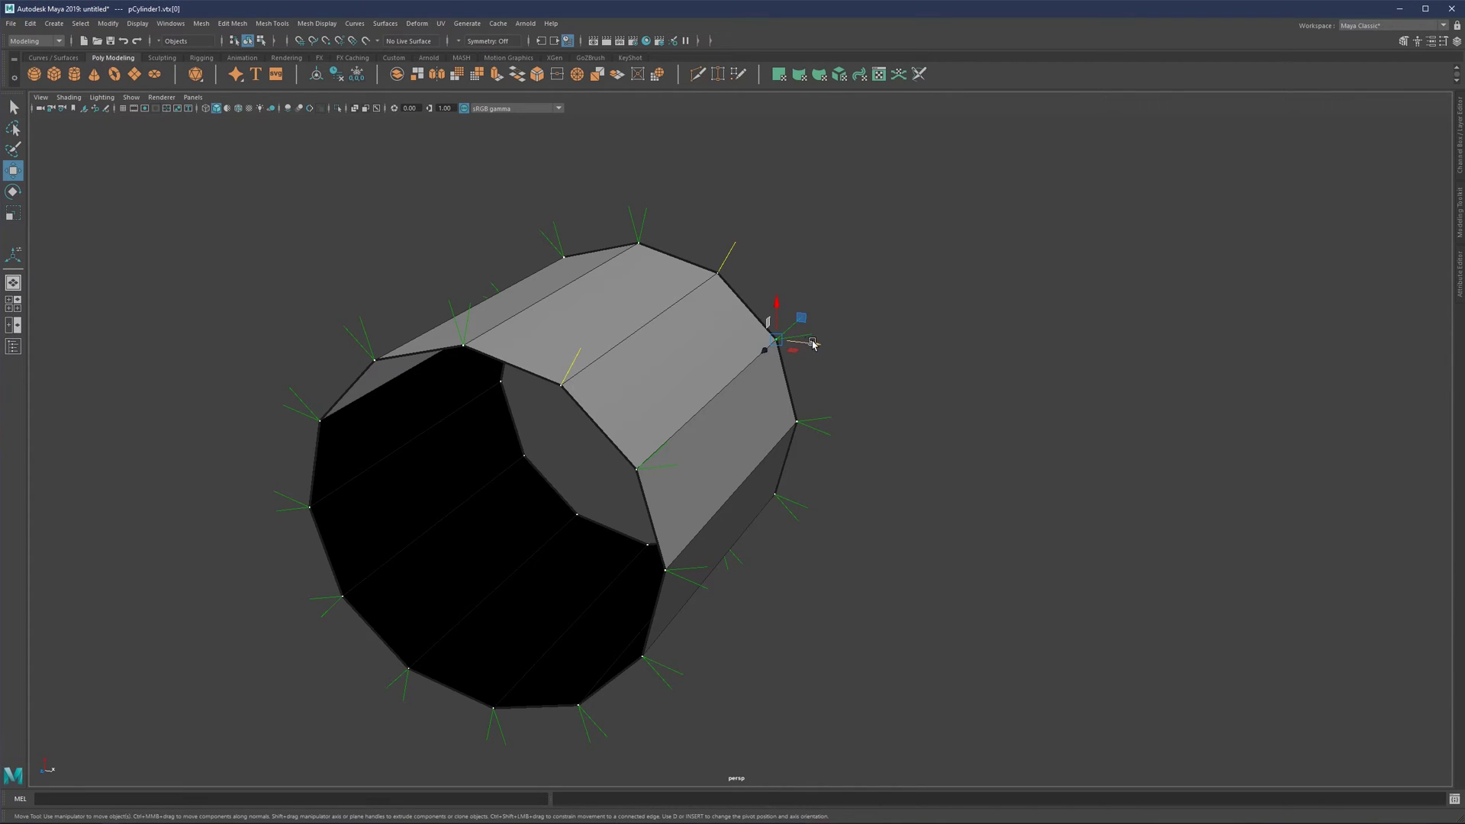
{"action": "left_click_drag", "start_coordinate": [813, 344], "coordinate": [761, 261]}
{"action": "scroll", "coordinate": [815, 344], "scroll_direction": "up", "scroll_amount": 1}
{"action": "scroll", "coordinate": [807, 418], "scroll_direction": "up", "scroll_amount": 2}
{"action": "left_click", "coordinate": [715, 202]}
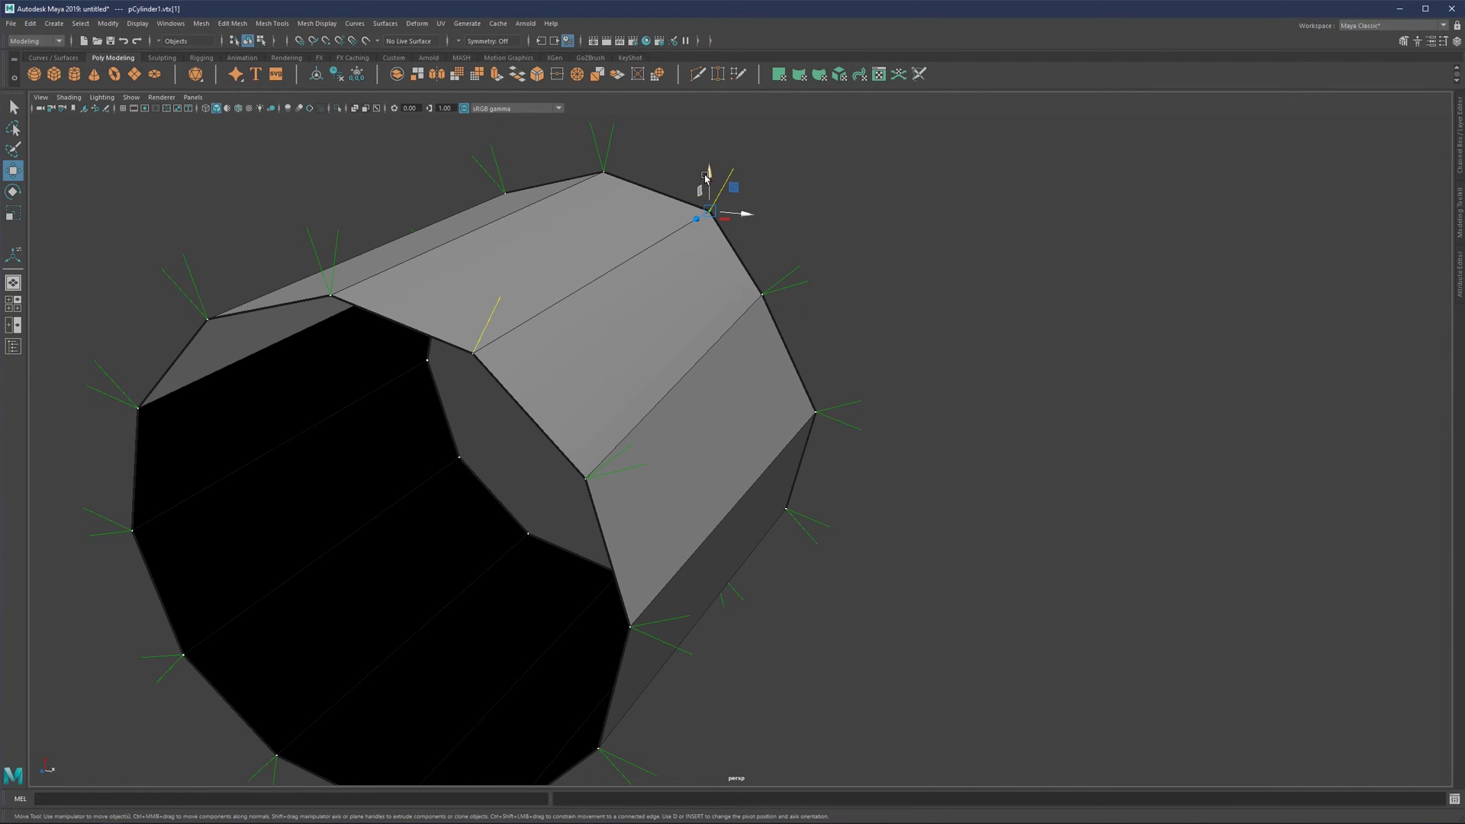
{"action": "left_click_drag", "start_coordinate": [709, 180], "coordinate": [730, 223]}
Undo the moves of both far-rim vertices.
{"action": "key", "text": "ctrl+z"}
{"action": "key", "text": "ctrl+z"}
{"action": "key", "text": "ctrl+z"}
{"action": "key", "text": "ctrl+z"}
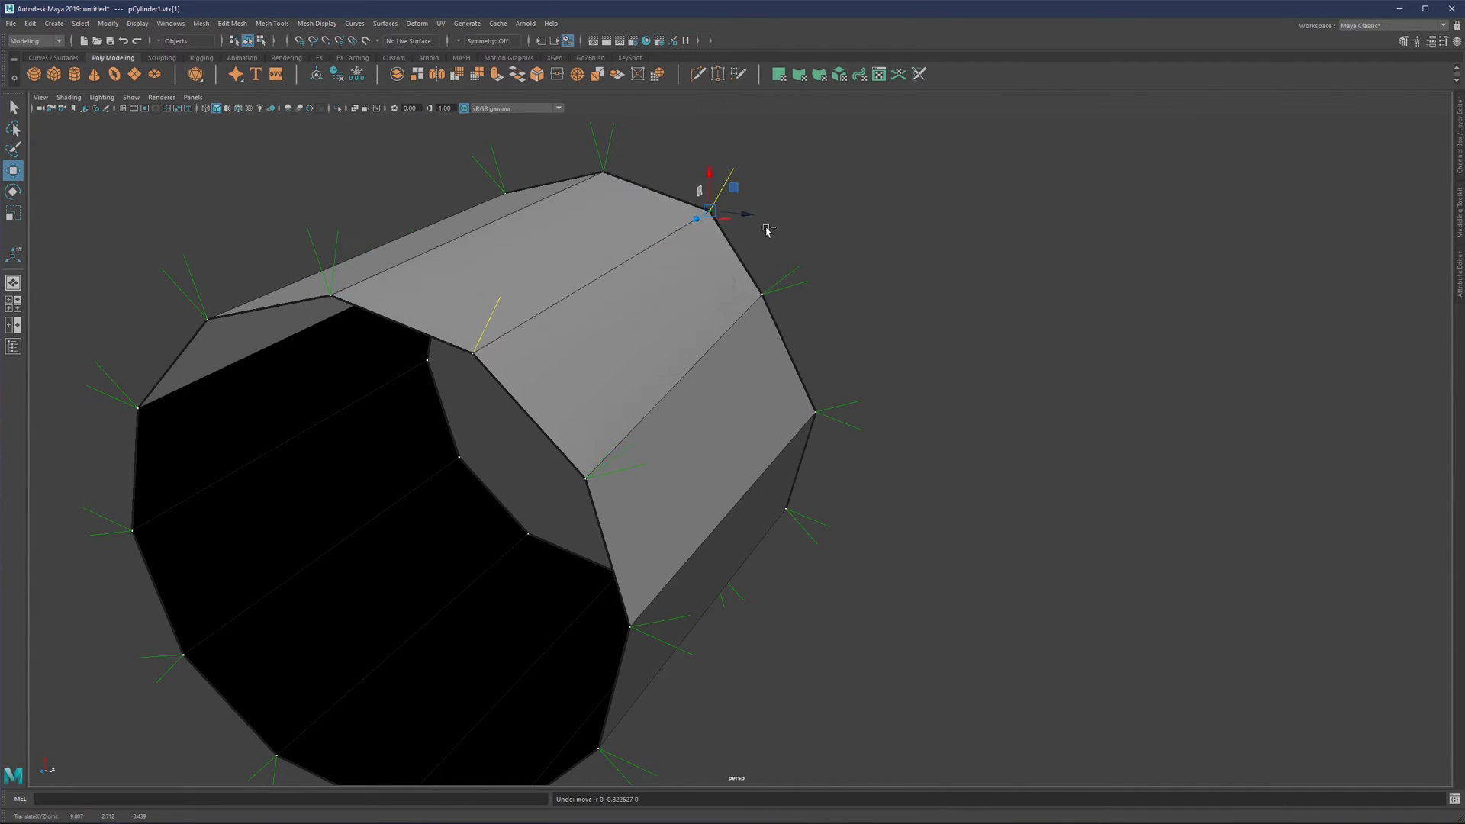
{"action": "key", "text": "ctrl+z"}
{"action": "key", "text": "ctrl+z"}
{"action": "key", "text": "ctrl+z"}
{"action": "key", "text": "ctrl+z"}
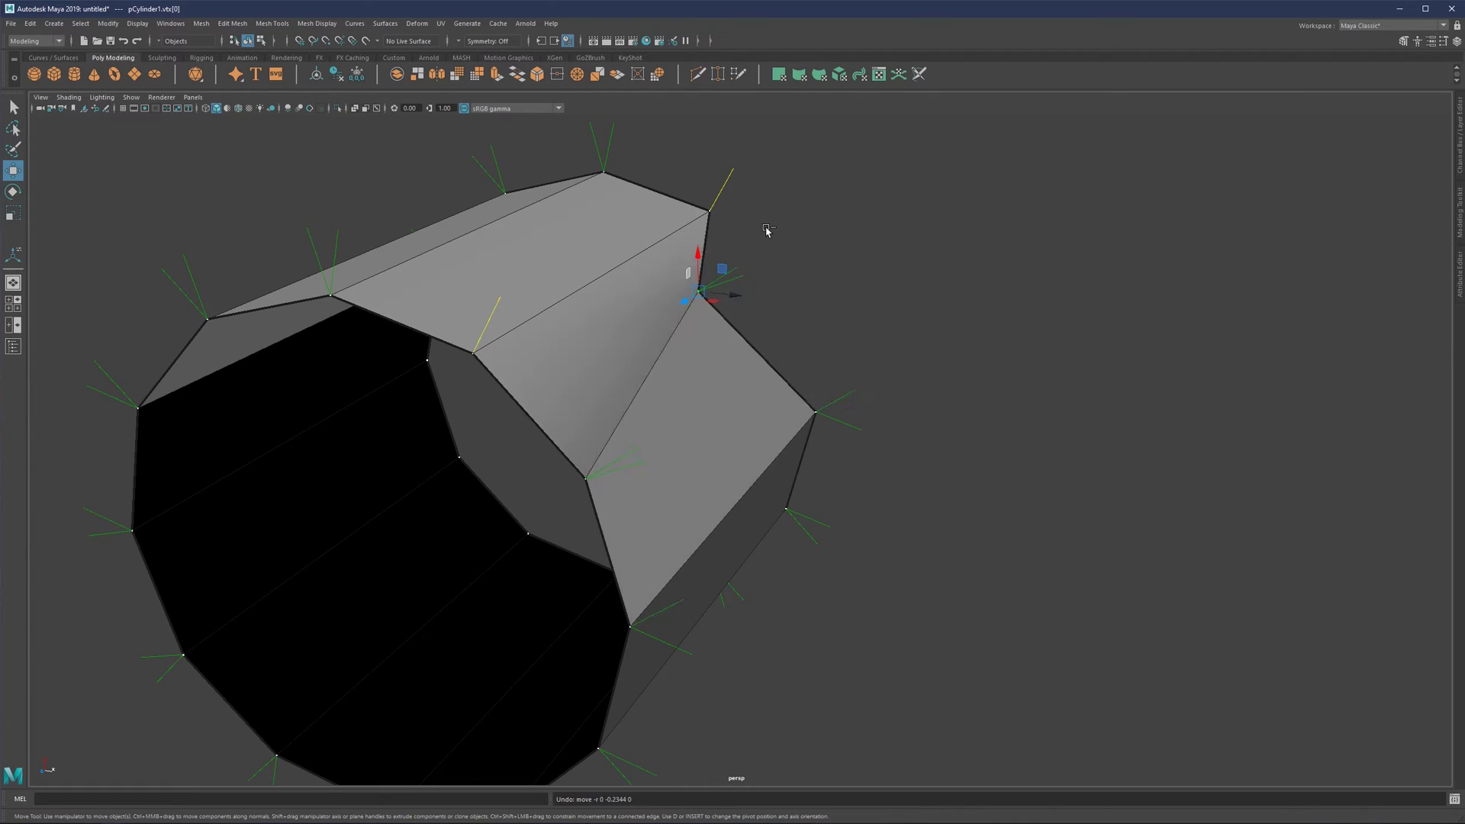
{"action": "key", "text": "ctrl+z"}
{"action": "key", "text": "ctrl+z"}
{"action": "key", "text": "ctrl+z"}
{"action": "key", "text": "ctrl+z"}
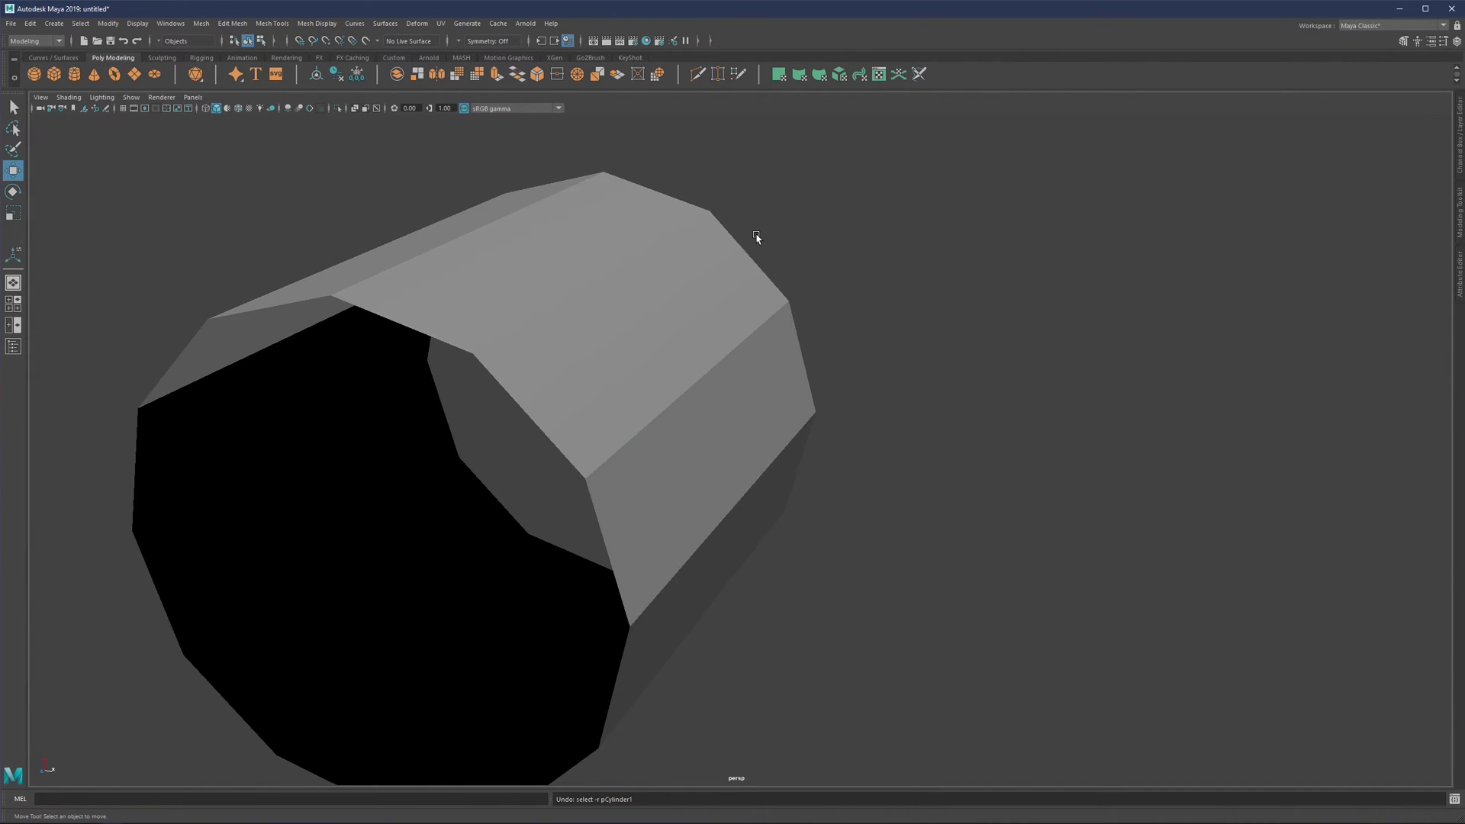
Undo the normal averaging at both ends of the upper lengthwise edge.
{"action": "scroll", "coordinate": [751, 241], "scroll_direction": "down", "scroll_amount": 3}
{"action": "left_click_drag", "start_coordinate": [743, 245], "coordinate": [673, 300], "text": "alt"}
{"action": "left_click", "coordinate": [677, 278]}
{"action": "scroll", "coordinate": [674, 299], "scroll_direction": "down", "scroll_amount": 3}
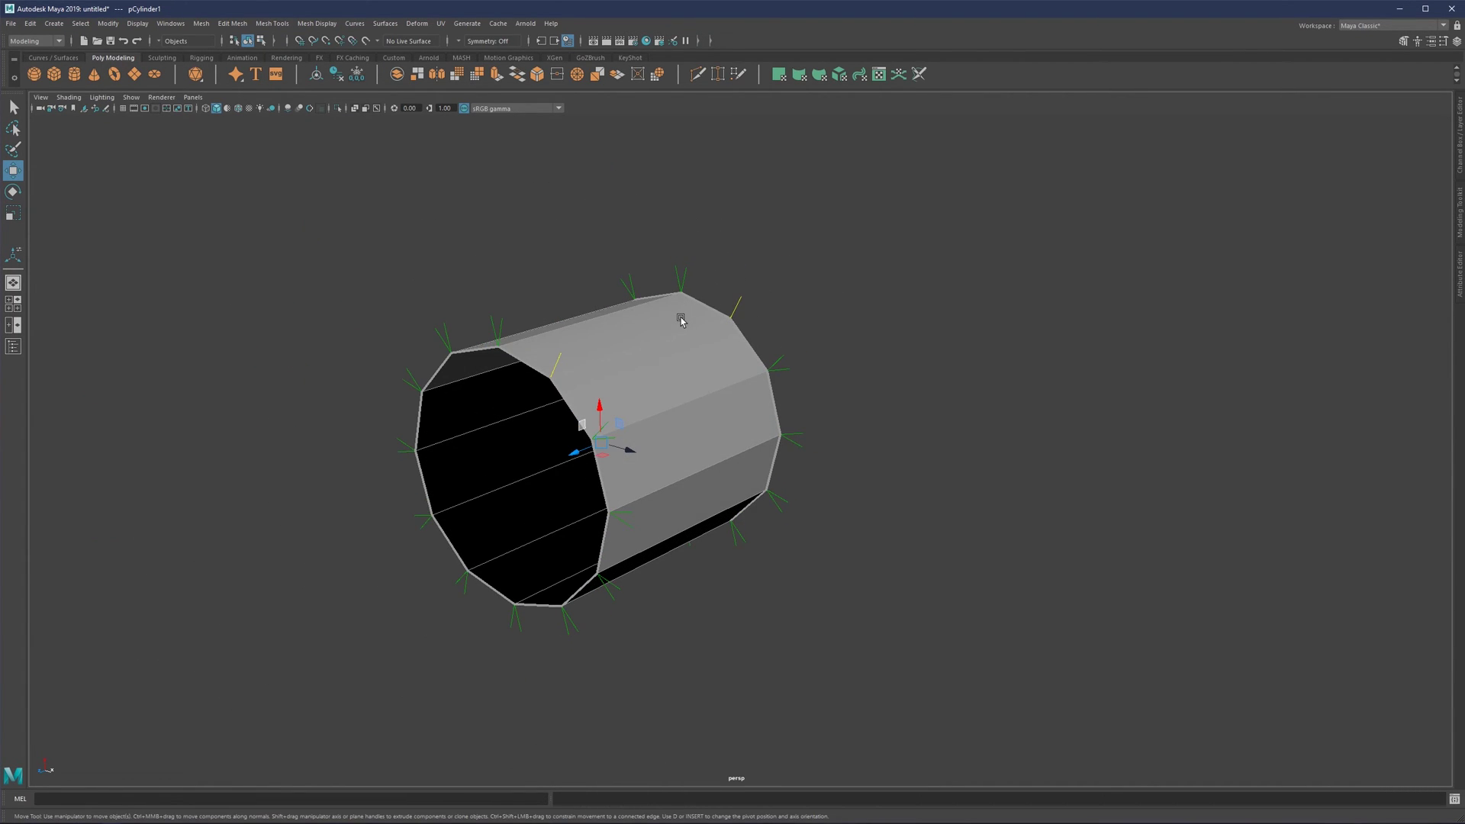
{"action": "key", "text": "ctrl+z"}
{"action": "key", "text": "ctrl+z"}
{"action": "key", "text": "ctrl+z"}
{"action": "key", "text": "ctrl+z"}
{"action": "right_click_drag", "start_coordinate": [682, 317], "coordinate": [752, 271]}
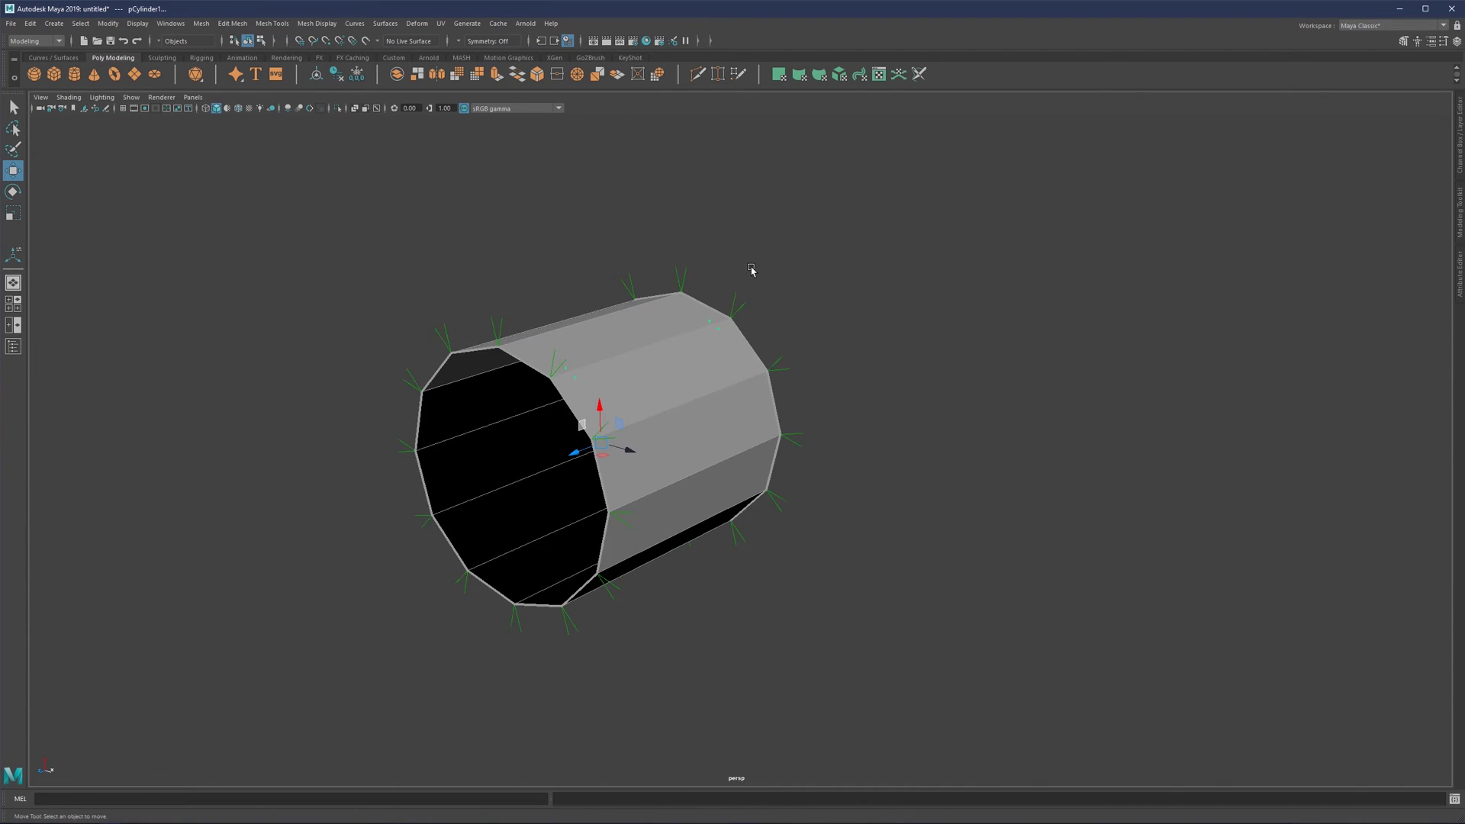
{"action": "key", "text": "ctrl+z"}
{"action": "key", "text": "ctrl+z"}
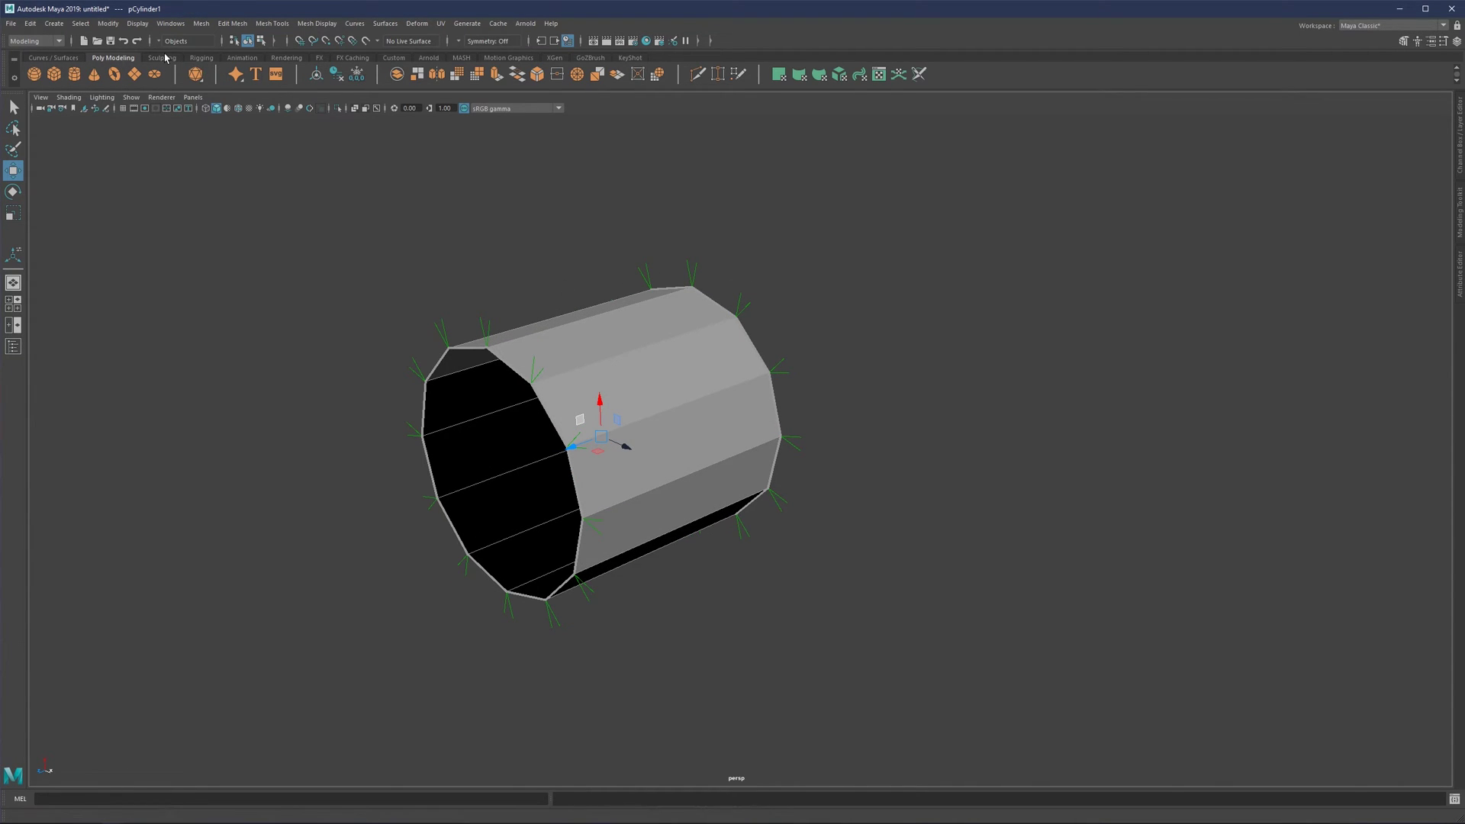
Turn off the display of vertex normals on the cylinder.
{"action": "left_click", "coordinate": [140, 24]}
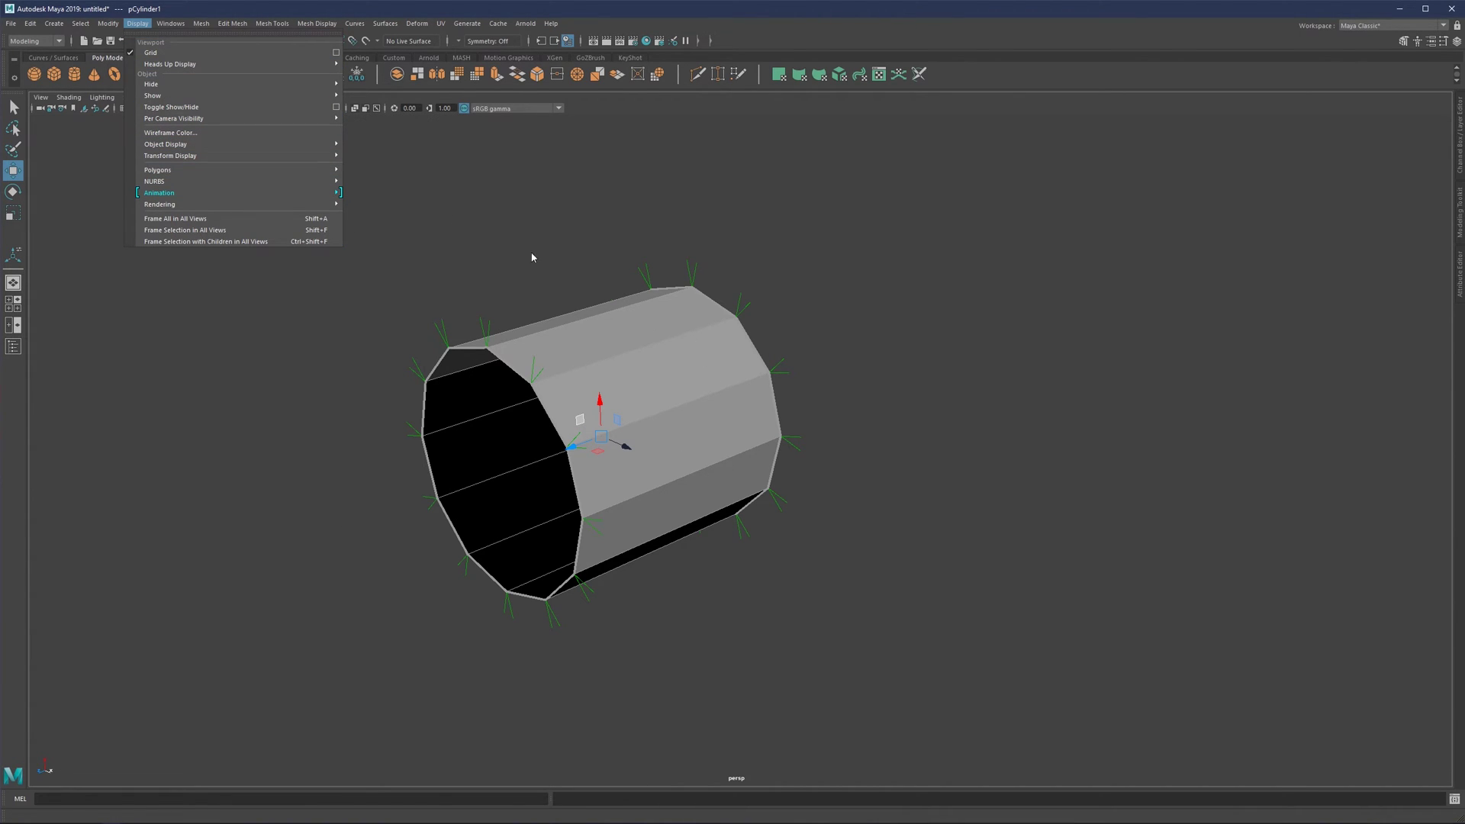
{"action": "mouse_move", "coordinate": [171, 171]}
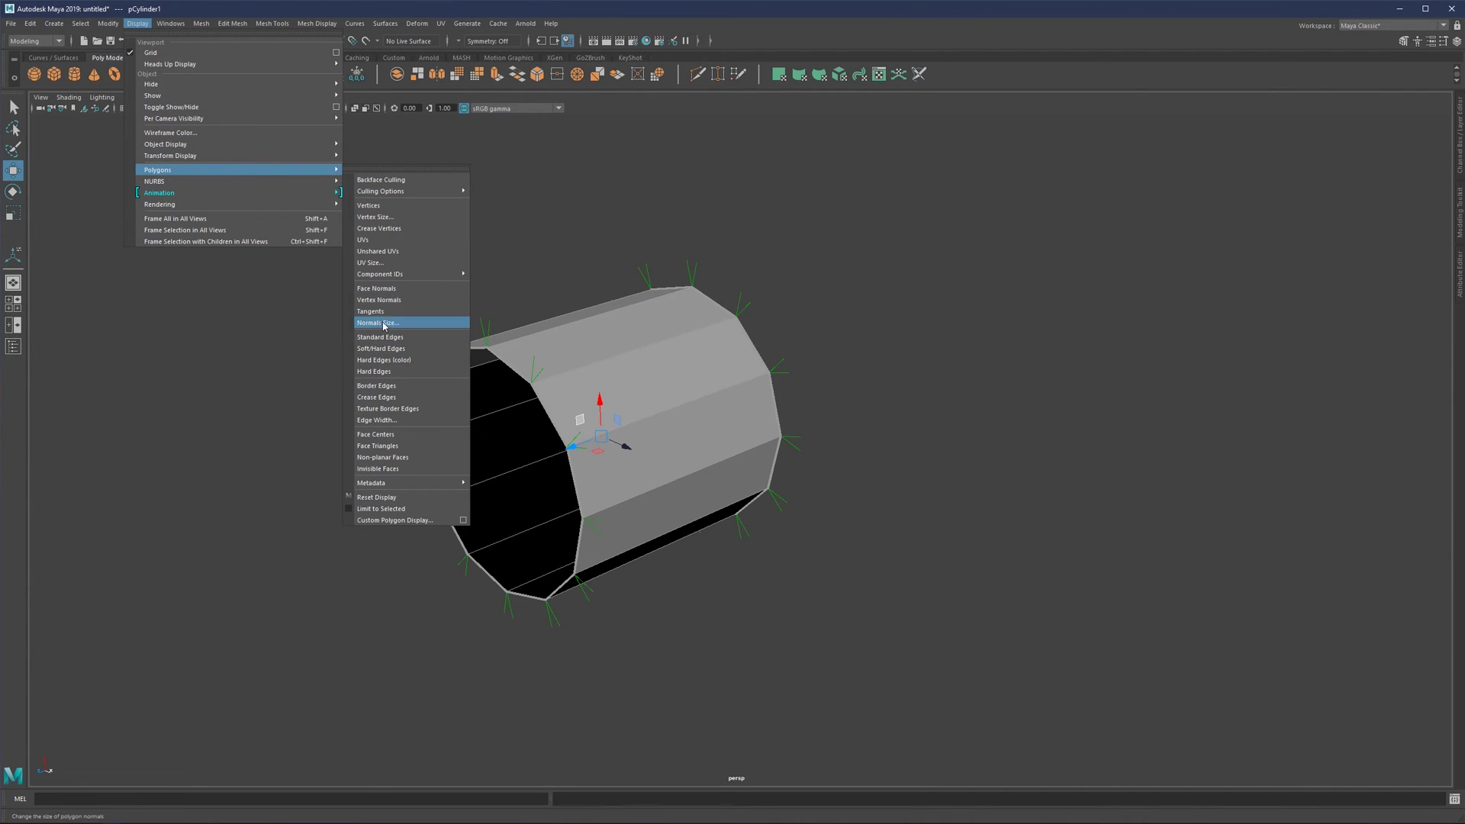
{"action": "left_click", "coordinate": [412, 302]}
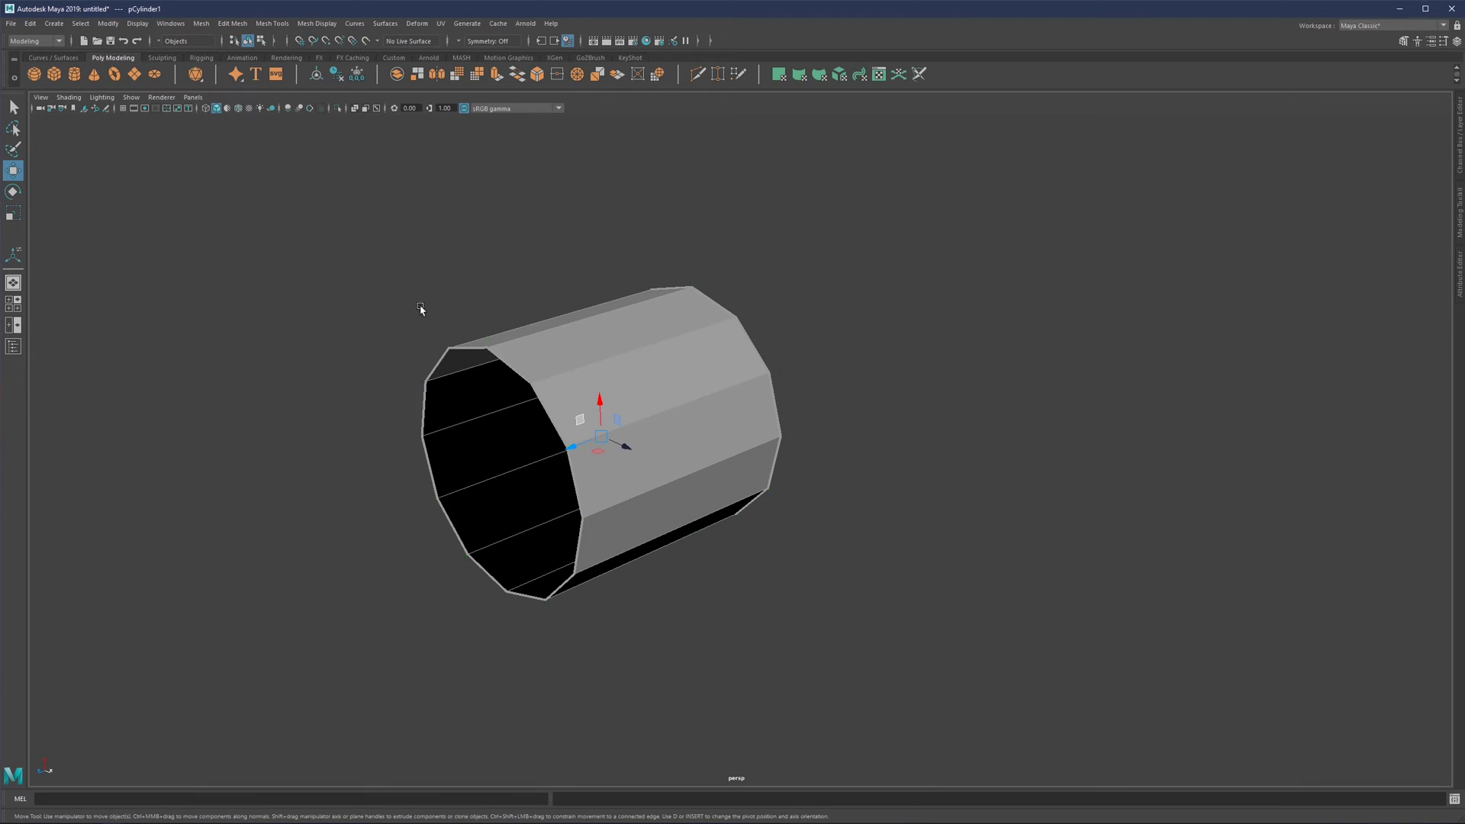
Soften all of the cylinder's edges and deselect it to check the shading.
{"action": "scroll", "coordinate": [595, 347], "scroll_direction": "up", "scroll_amount": 2}
{"action": "middle_click_drag", "start_coordinate": [660, 360], "coordinate": [753, 335], "text": "alt"}
{"action": "right_click_drag", "start_coordinate": [775, 296], "coordinate": [850, 295], "text": "shift"}
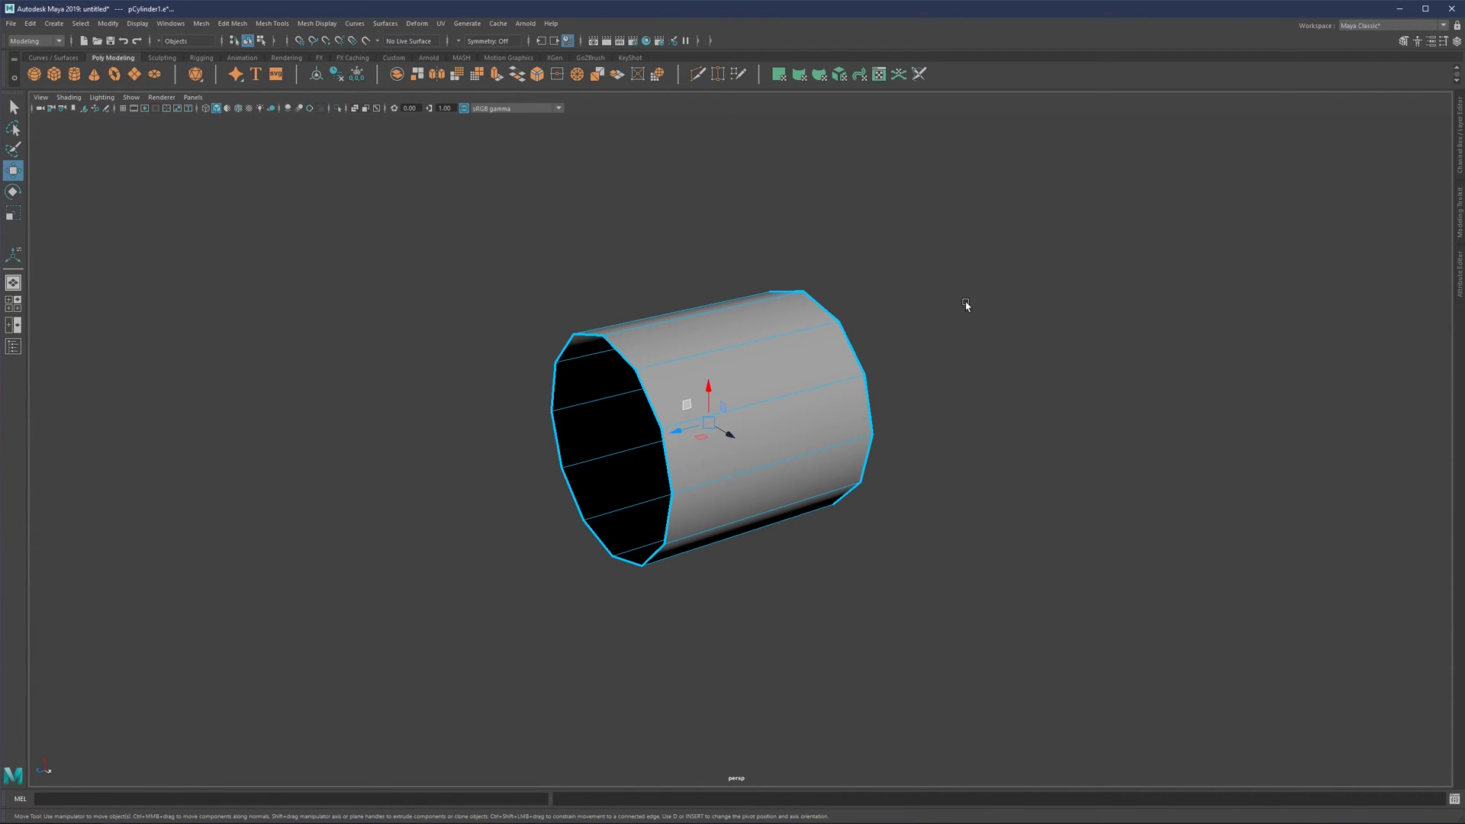
{"action": "left_click", "coordinate": [968, 304]}
{"action": "left_click_drag", "start_coordinate": [788, 369], "coordinate": [641, 337], "text": "alt"}
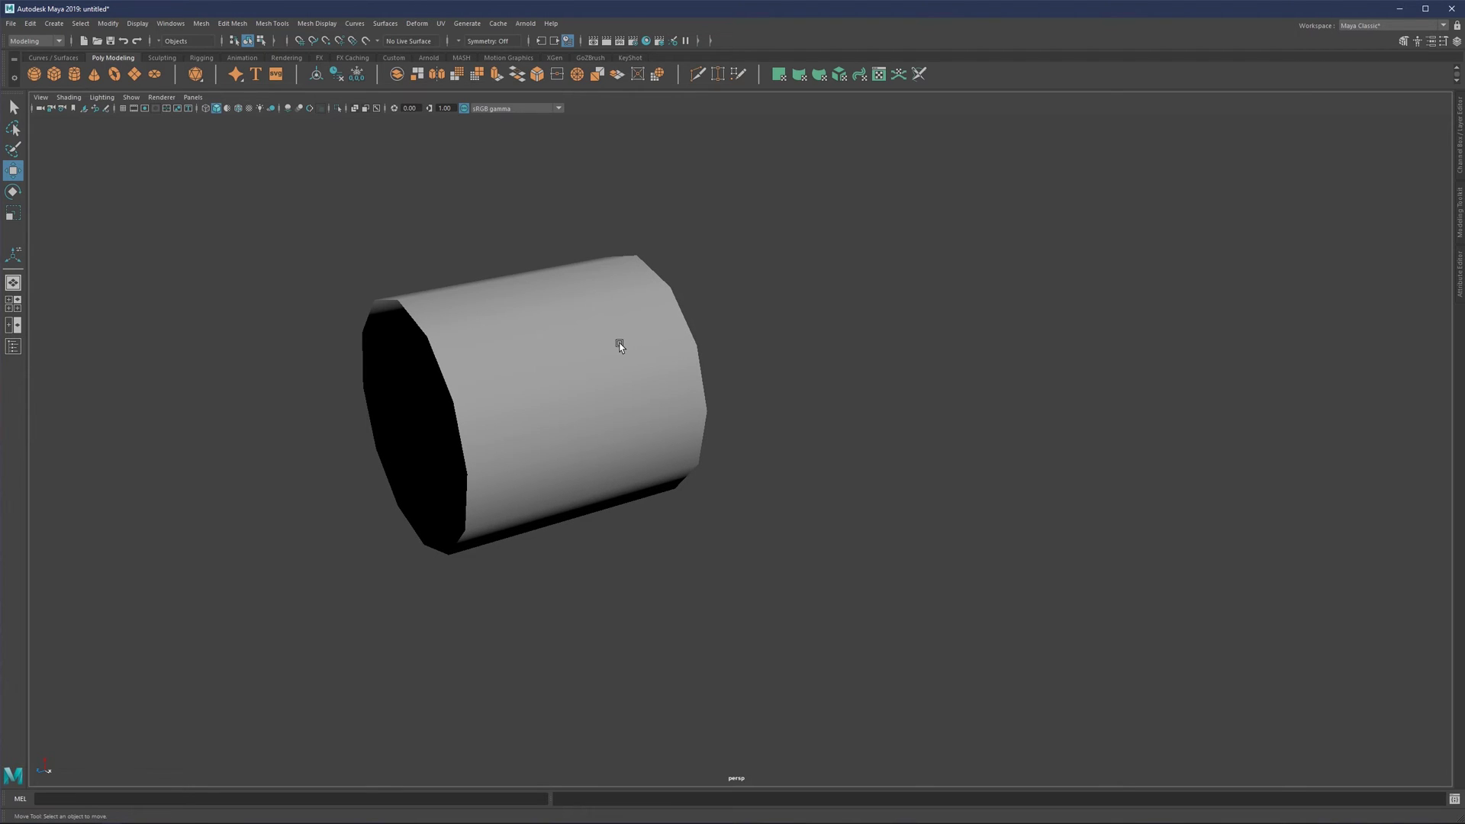
Insert one edge loop near the cylinder's far rim and another near its near rim.
{"action": "key", "text": "ctrl+shift+x"}
{"action": "key", "text": "q"}
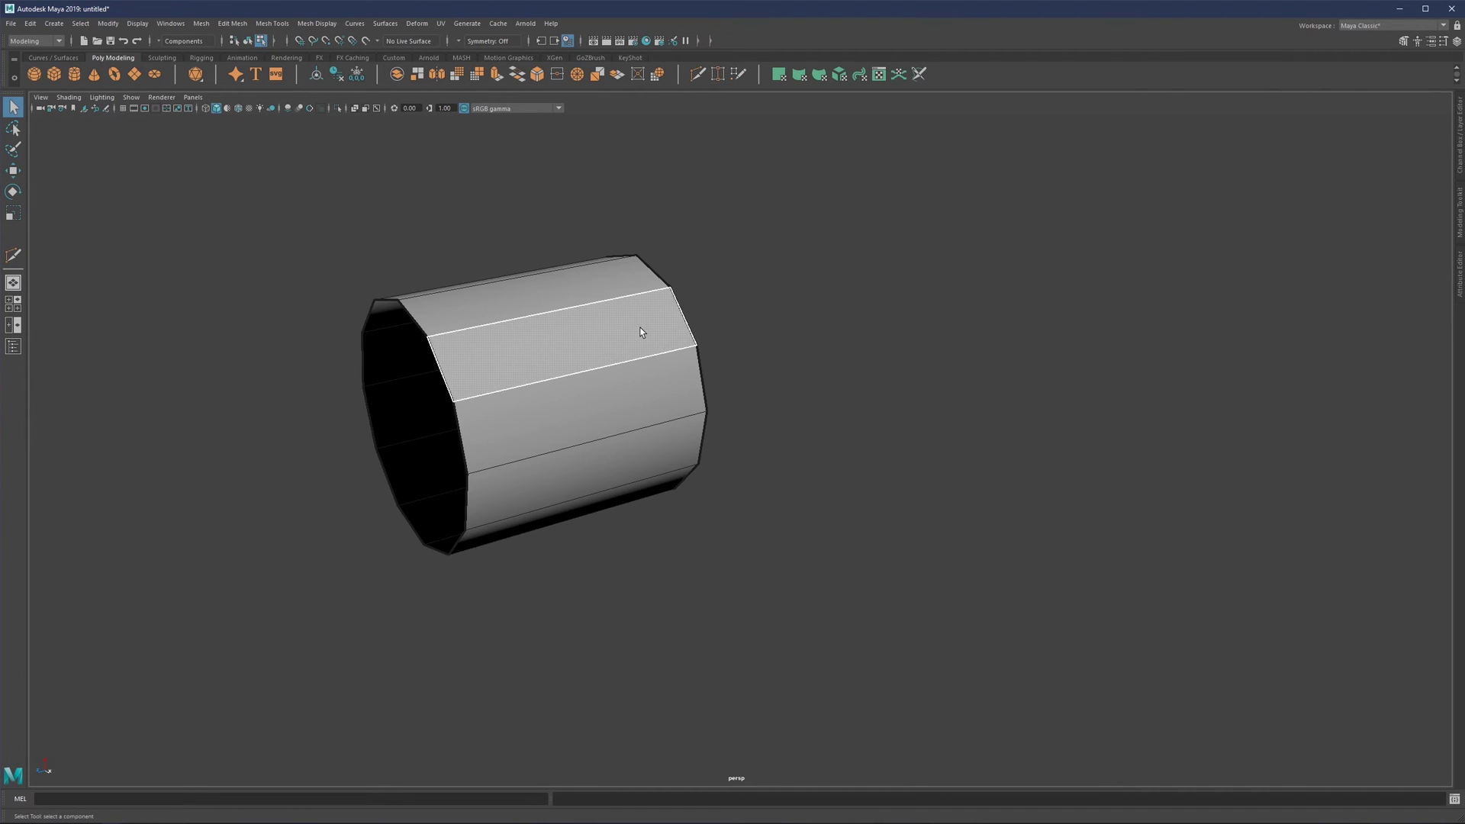
{"action": "right_click_drag", "start_coordinate": [631, 329], "coordinate": [671, 350], "text": "shift"}
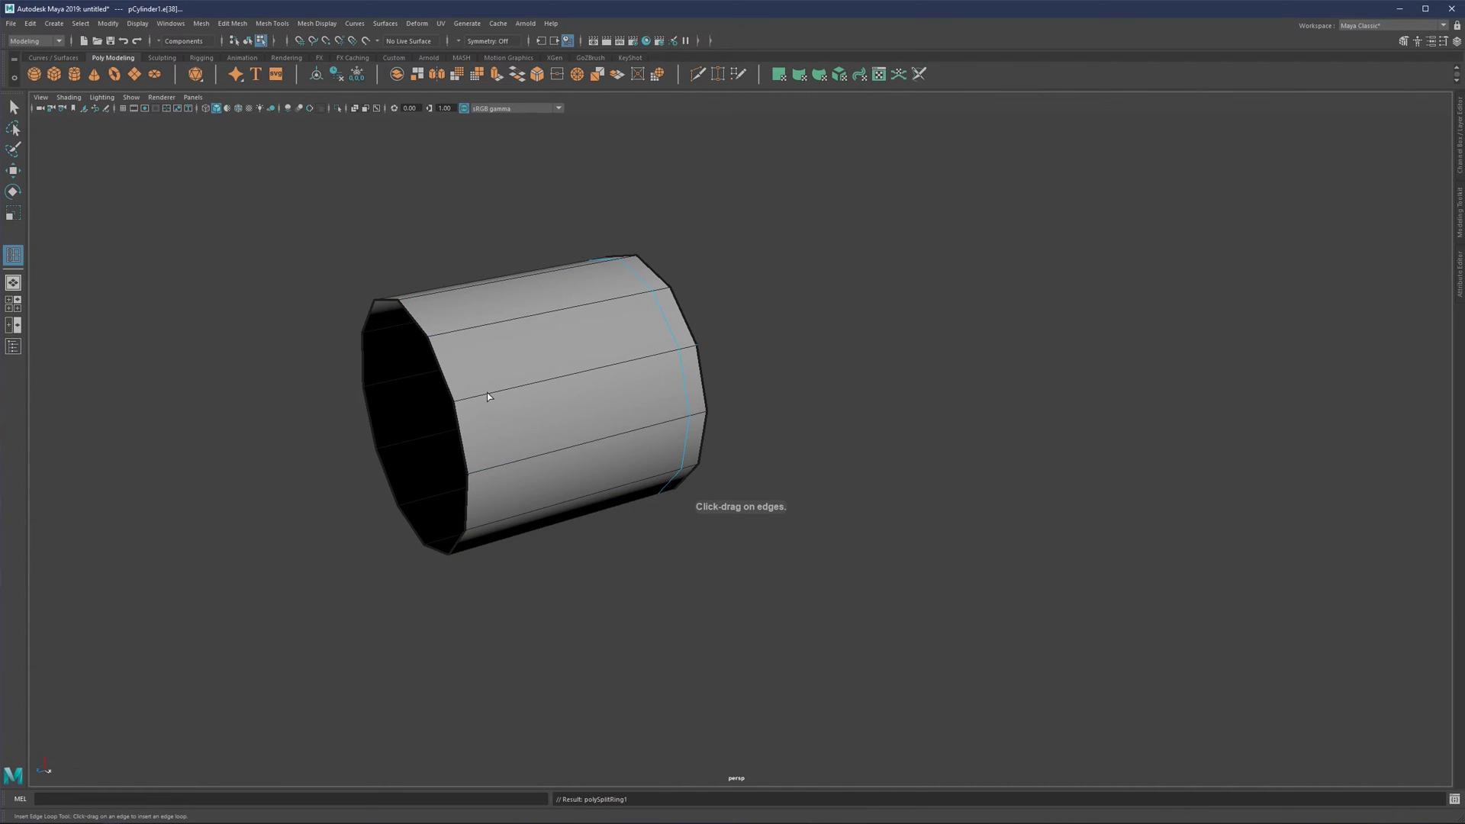
{"action": "left_click_drag", "start_coordinate": [486, 392], "coordinate": [556, 360]}
{"action": "key", "text": "q"}
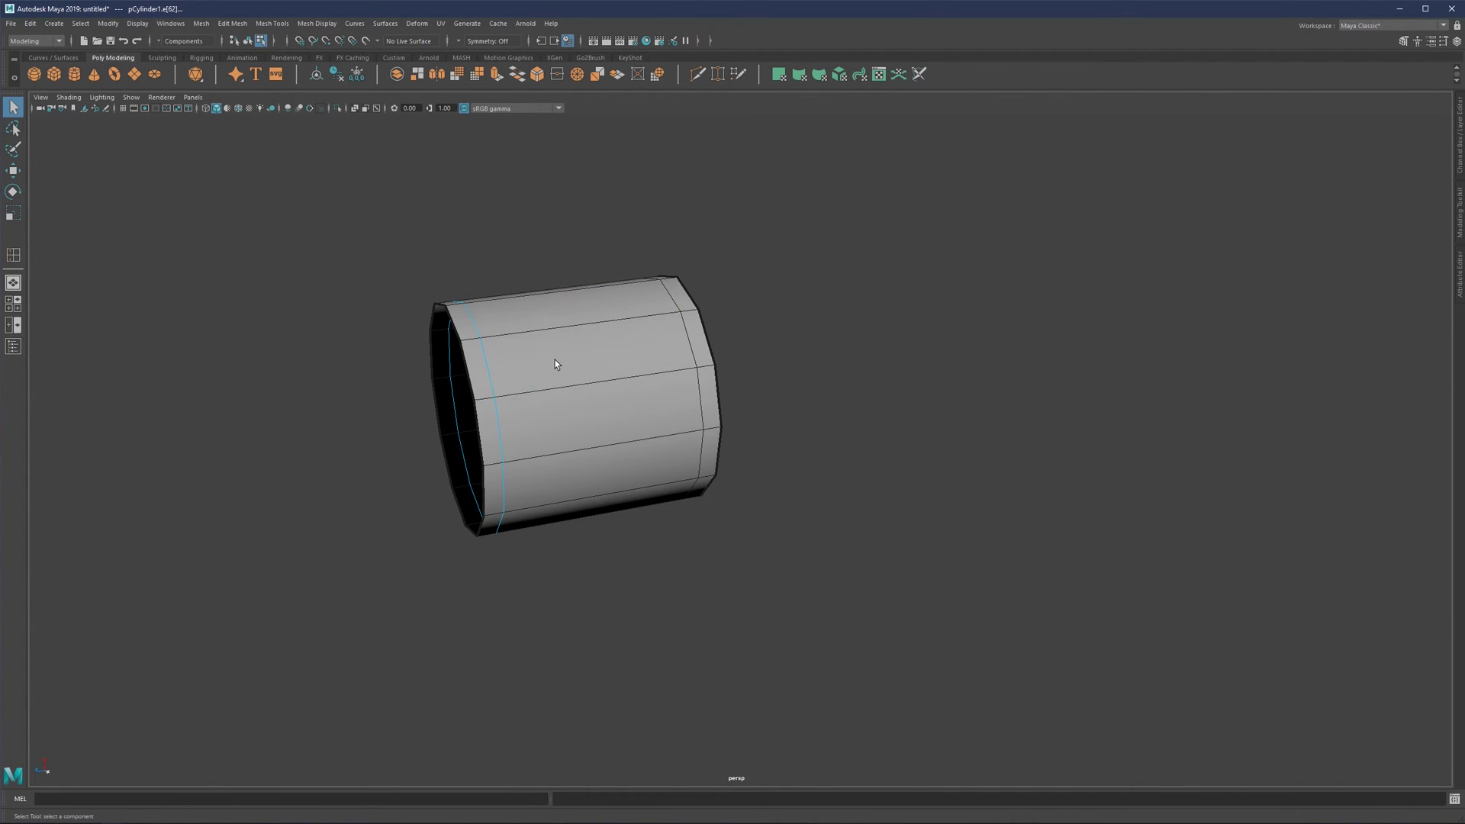
Insert an edge loop around the cylinder's middle and bevel it with a fraction of about 0.296.
{"action": "key", "text": "ctrl+shift+x"}
{"action": "middle_click", "coordinate": [605, 383], "text": "ctrl"}
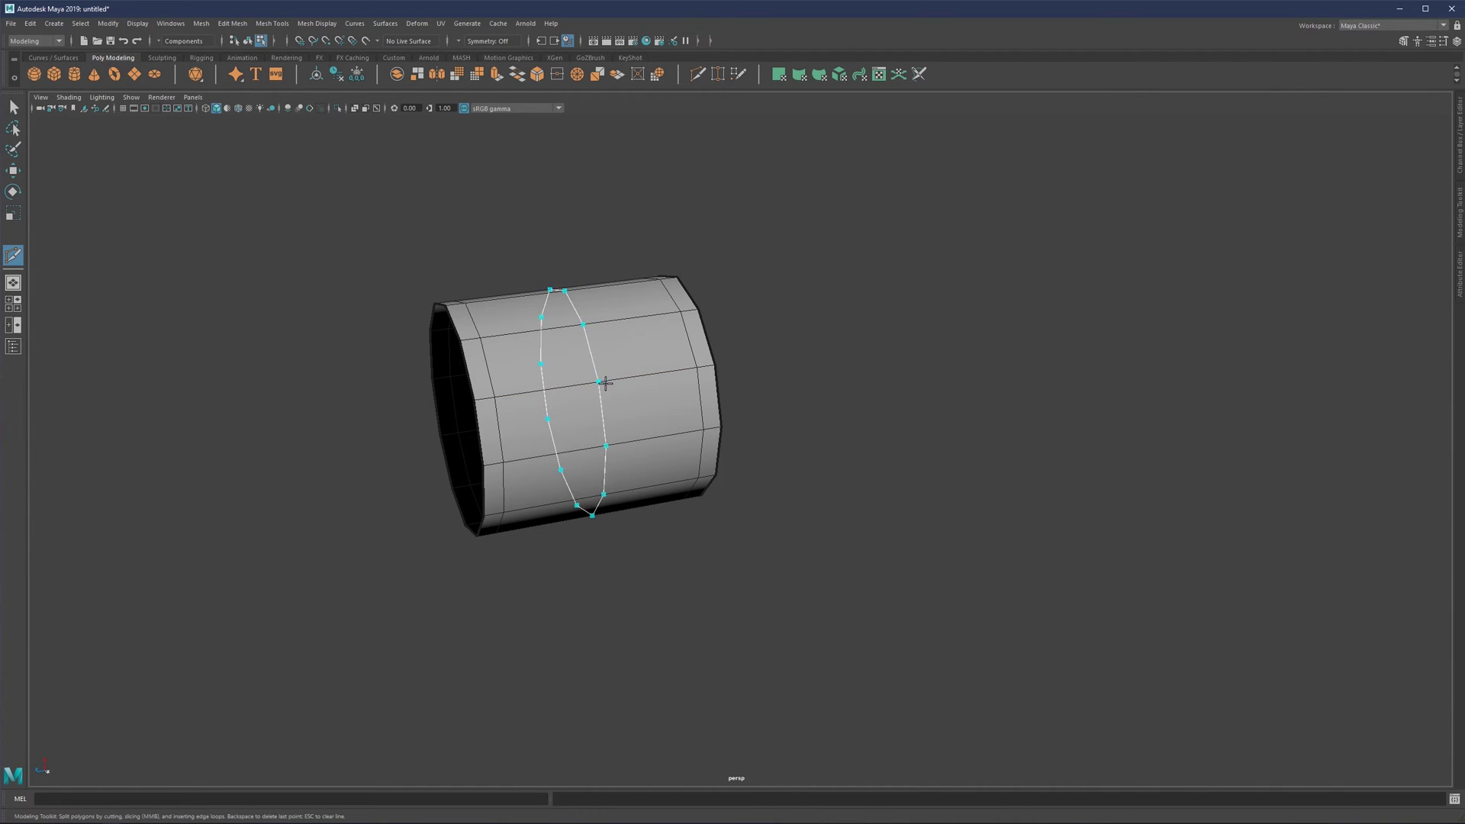
{"action": "key", "text": "q"}
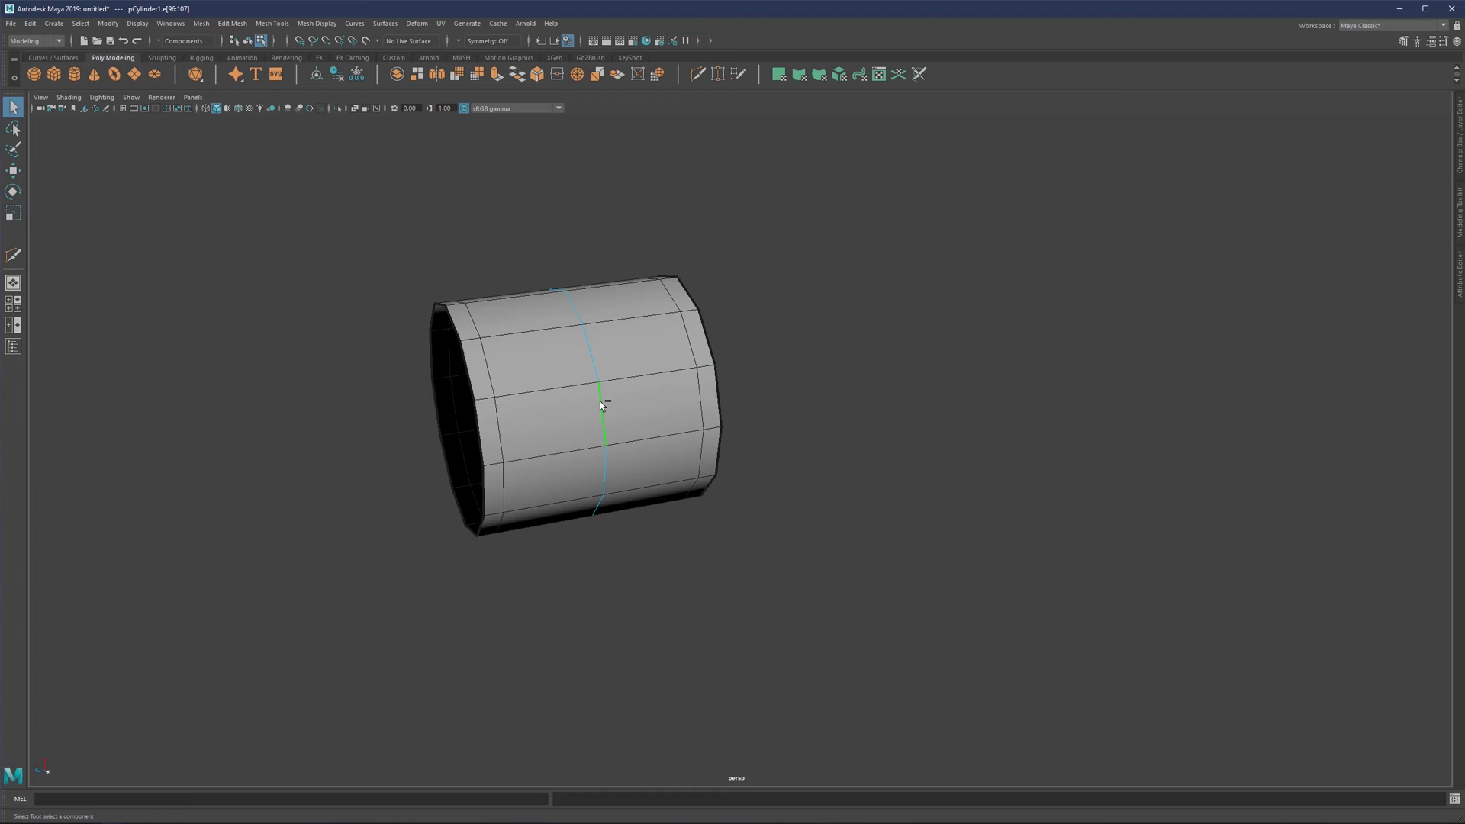
{"action": "key", "text": "ctrl+b"}
{"action": "middle_click_drag", "start_coordinate": [865, 451], "coordinate": [751, 456]}
{"action": "left_click_drag", "start_coordinate": [751, 456], "coordinate": [599, 364], "text": "alt"}
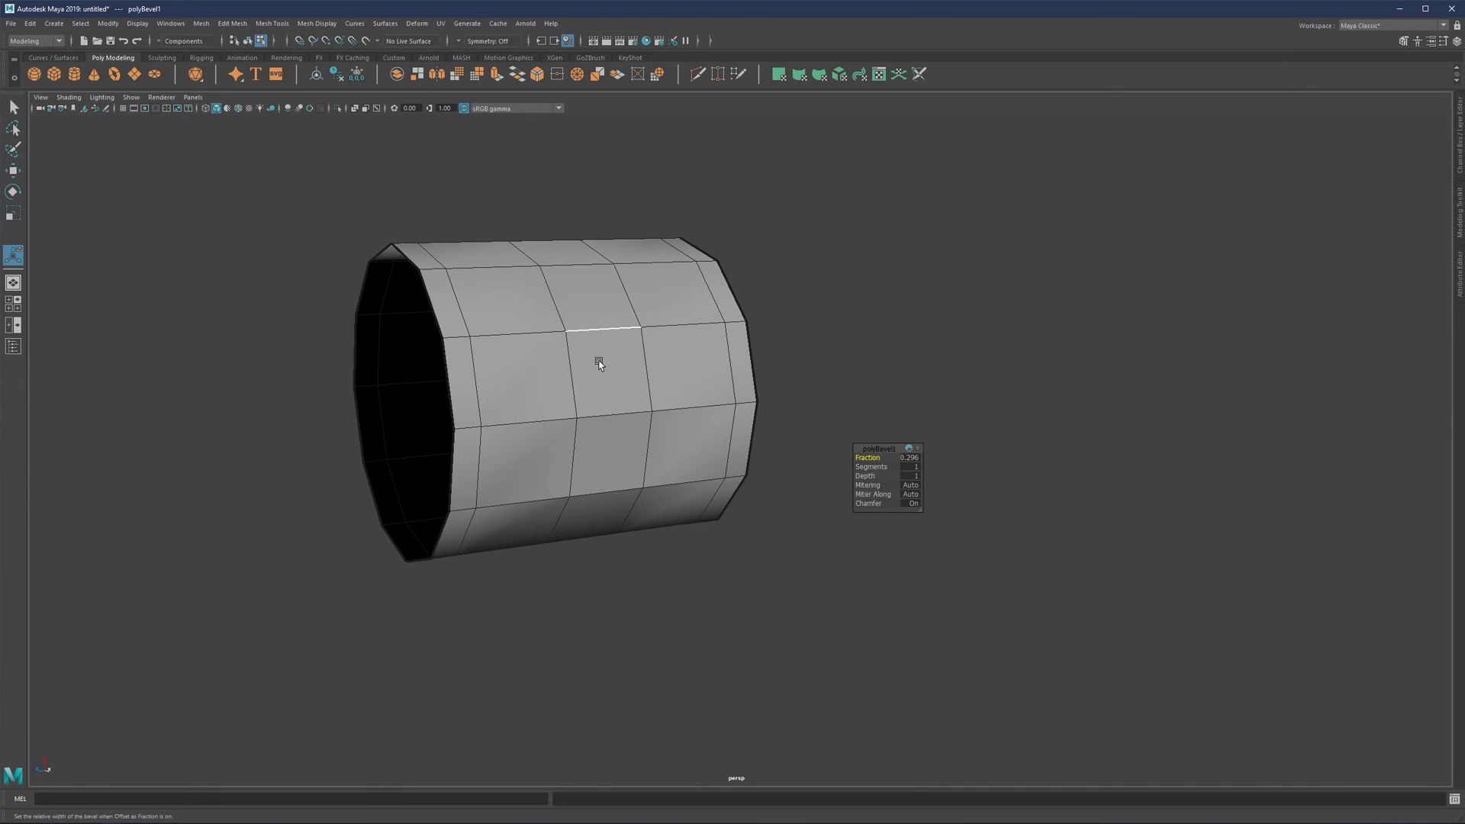
{"action": "key", "text": "q"}
Return to object mode, examine the beveled cylinder's shading while deselected, and reselect it.
{"action": "key", "text": "F8"}
{"action": "left_click", "coordinate": [852, 340]}
{"action": "left_click_drag", "start_coordinate": [699, 361], "coordinate": [610, 442], "text": "alt"}
{"action": "scroll", "coordinate": [611, 442], "scroll_direction": "up", "scroll_amount": 3}
{"action": "middle_click_drag", "start_coordinate": [611, 443], "coordinate": [649, 370], "text": "alt"}
{"action": "left_click_drag", "start_coordinate": [649, 374], "coordinate": [641, 370], "text": "alt"}
{"action": "left_click", "coordinate": [641, 369]}
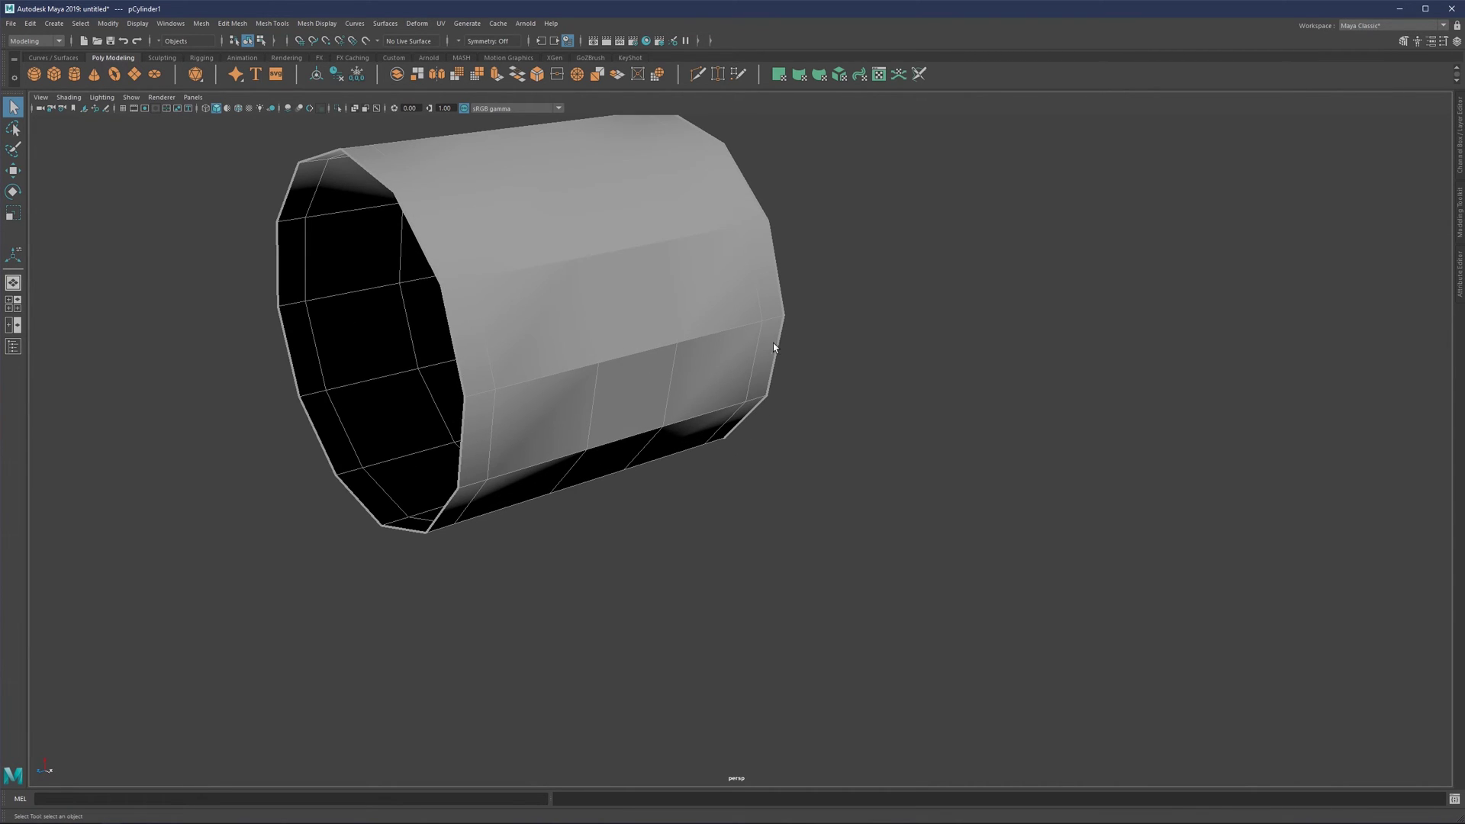
Turn on the display of vertex normals for the beveled cylinder.
{"action": "left_click", "coordinate": [138, 22]}
{"action": "mouse_move", "coordinate": [160, 172]}
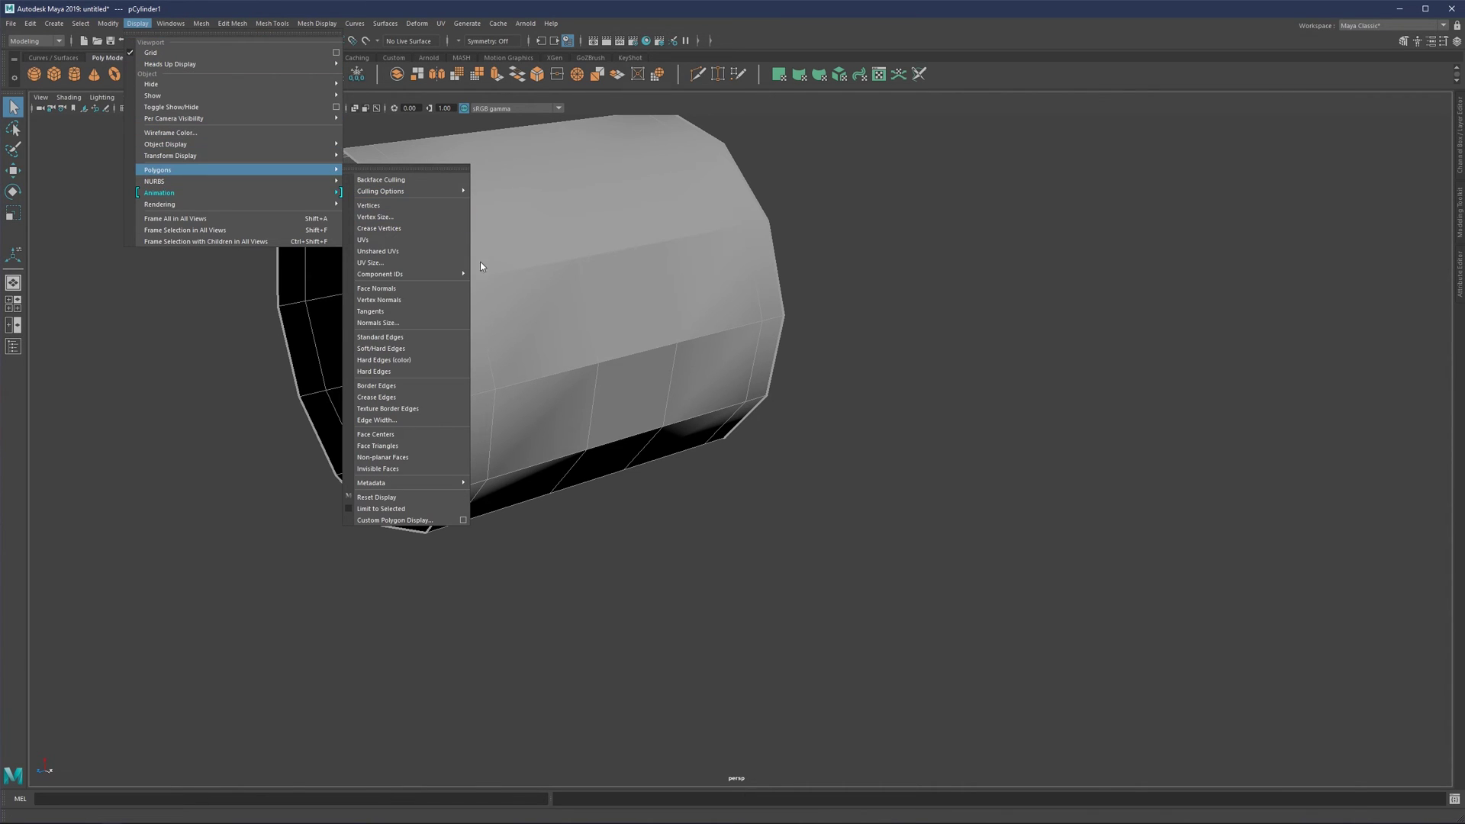
{"action": "left_click", "coordinate": [379, 299]}
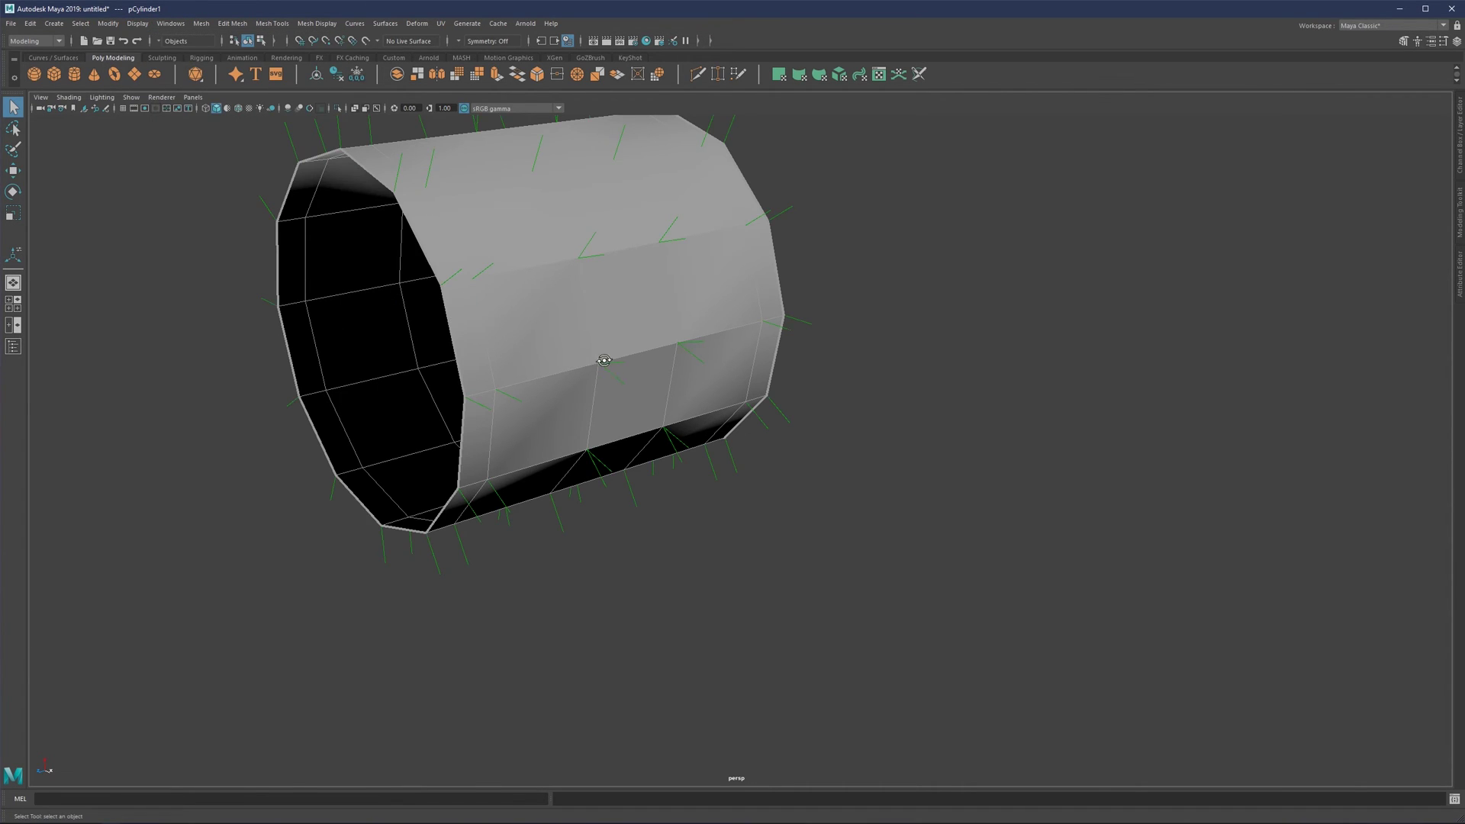
Switch the cylinder to vertex face mode and look closely at the normals around the beveled middle loops.
{"action": "left_click_drag", "start_coordinate": [604, 361], "coordinate": [515, 364], "text": "alt"}
{"action": "scroll", "coordinate": [516, 364], "scroll_direction": "up", "scroll_amount": 3}
{"action": "middle_click_drag", "start_coordinate": [523, 344], "coordinate": [638, 408], "text": "alt"}
{"action": "left_click_drag", "start_coordinate": [535, 377], "coordinate": [566, 297], "text": "alt"}
{"action": "right_click", "coordinate": [602, 301]}
{"action": "left_click", "coordinate": [547, 317]}
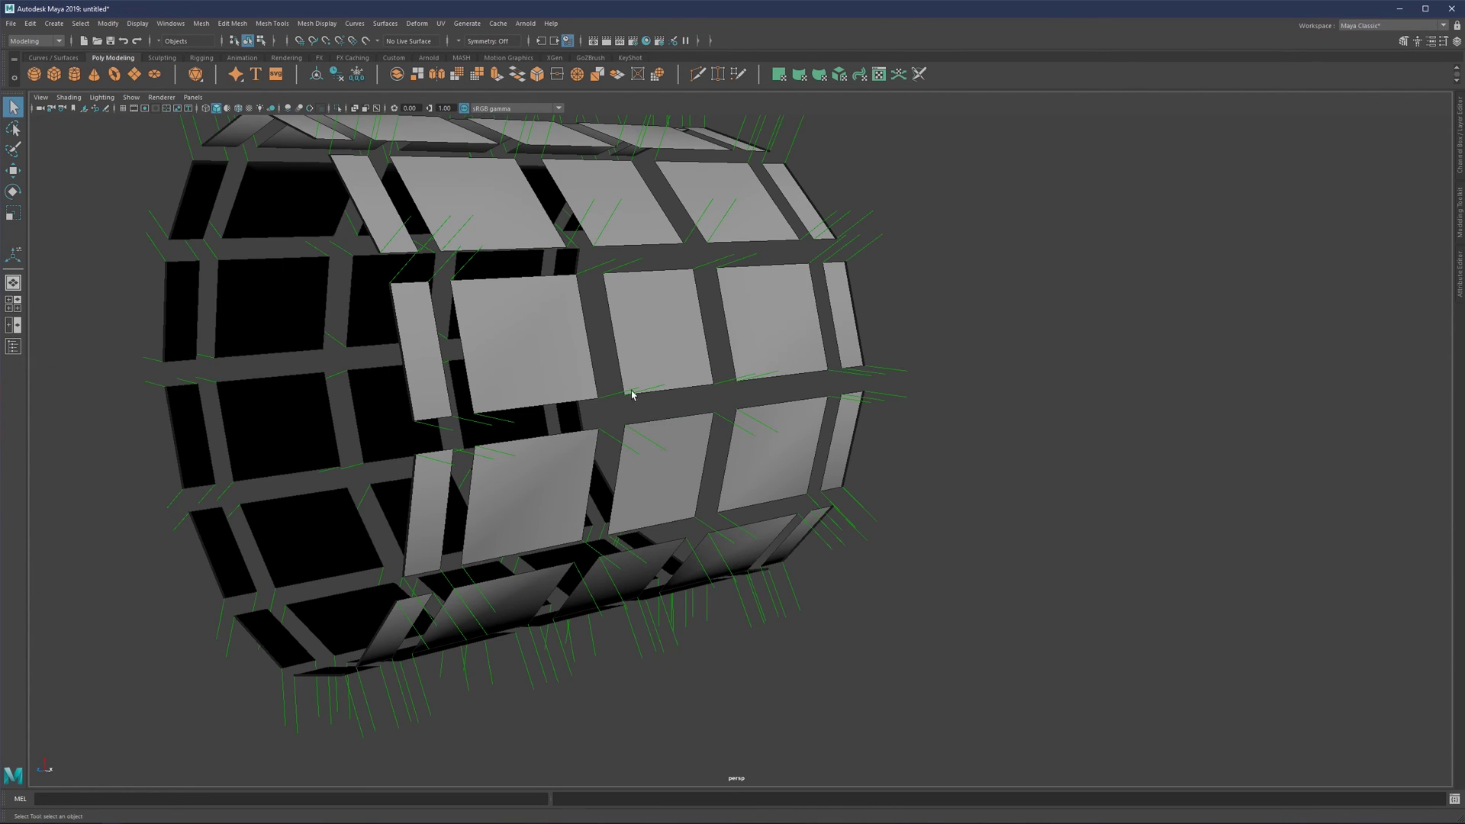
{"action": "left_click_drag", "start_coordinate": [616, 405], "coordinate": [641, 377], "text": "alt"}
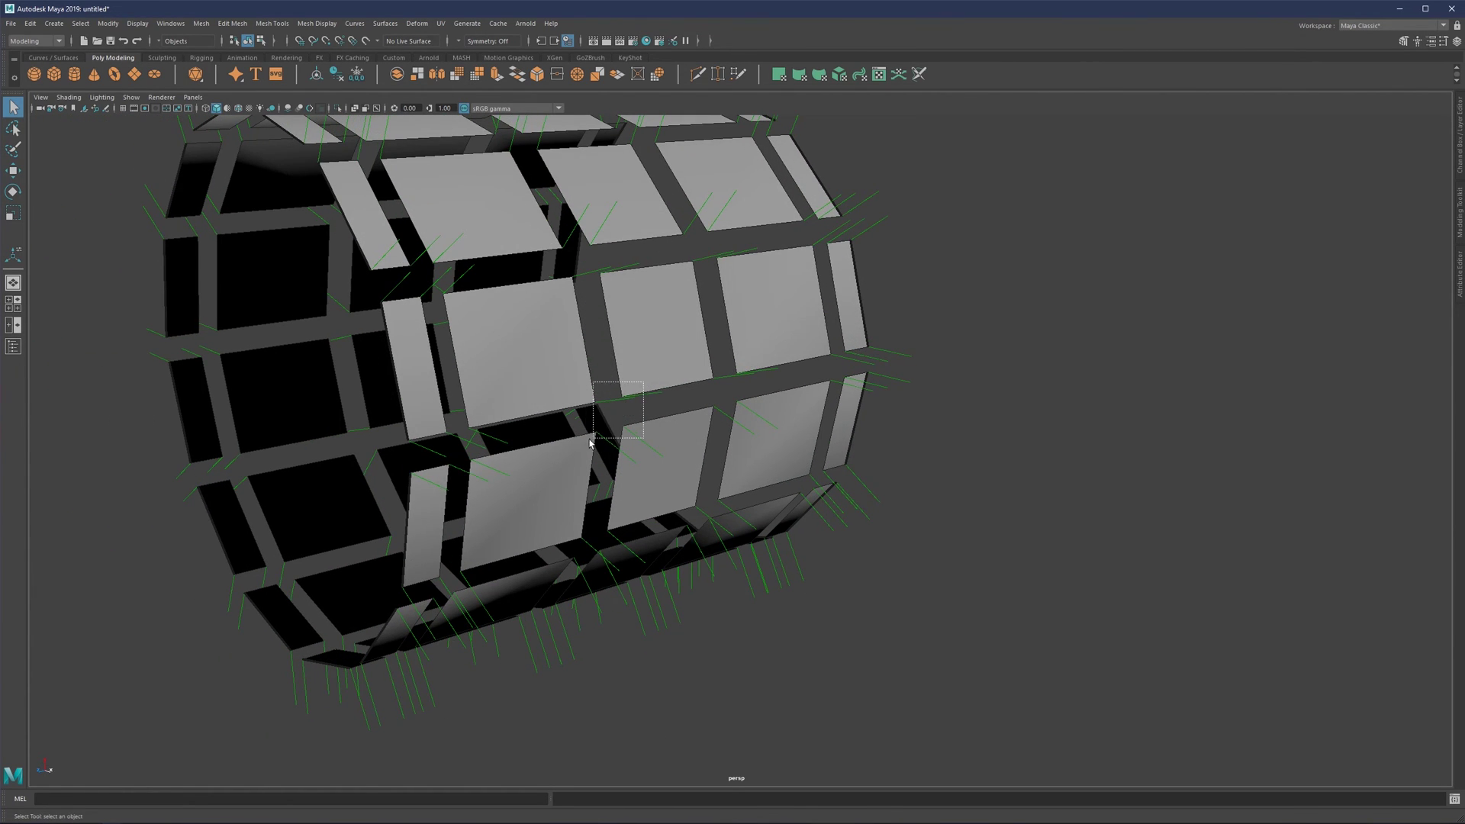
Try averaging the normals of the four vertex faces meeting at one junction of the far beveled loop, and undo it.
{"action": "left_click_drag", "start_coordinate": [590, 442], "coordinate": [587, 447]}
{"action": "left_click_drag", "start_coordinate": [740, 393], "coordinate": [754, 379], "text": "alt"}
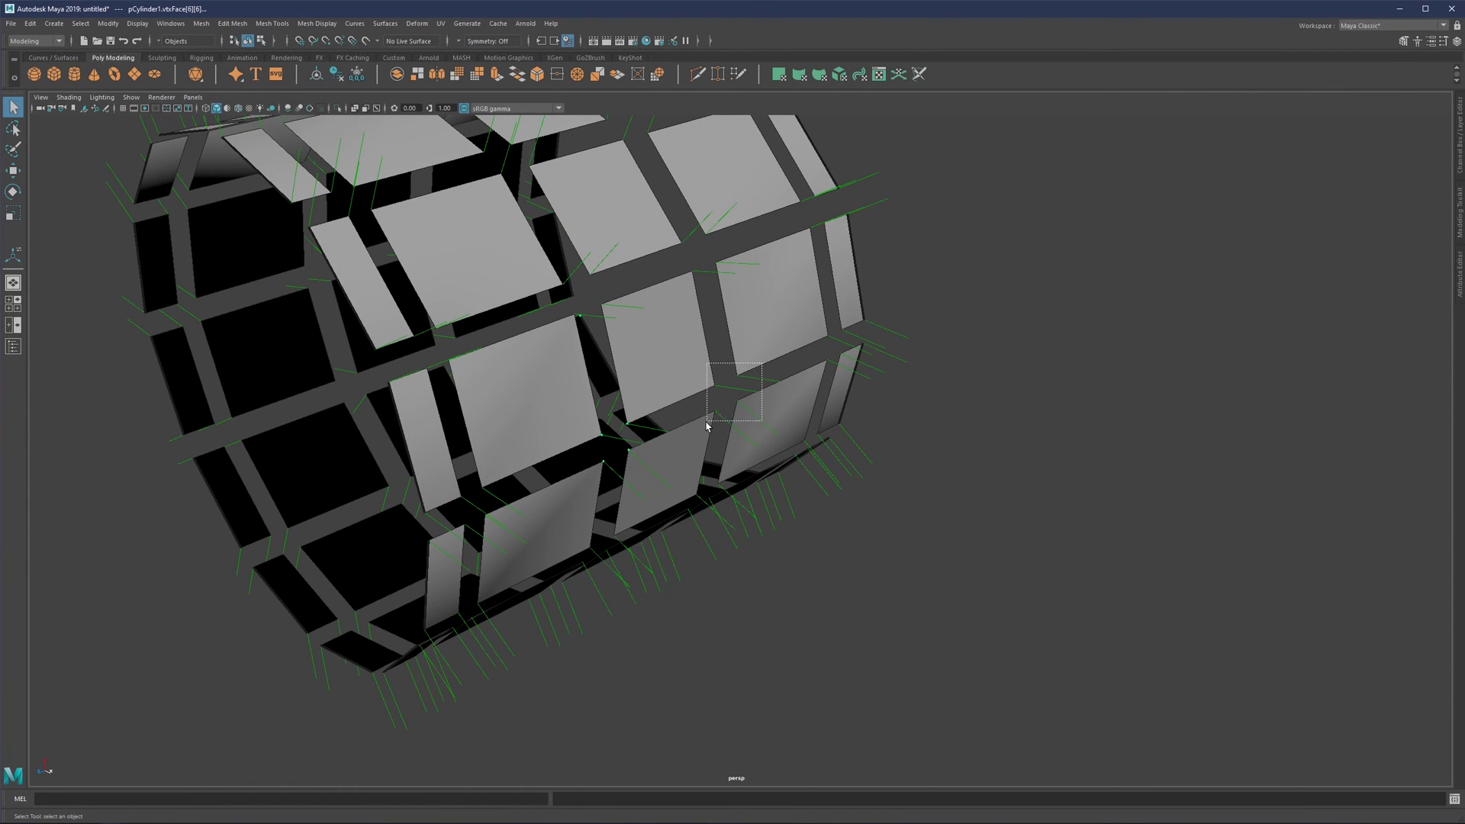
{"action": "left_click", "coordinate": [272, 23]}
{"action": "mouse_move", "coordinate": [317, 23]}
{"action": "left_click", "coordinate": [331, 53]}
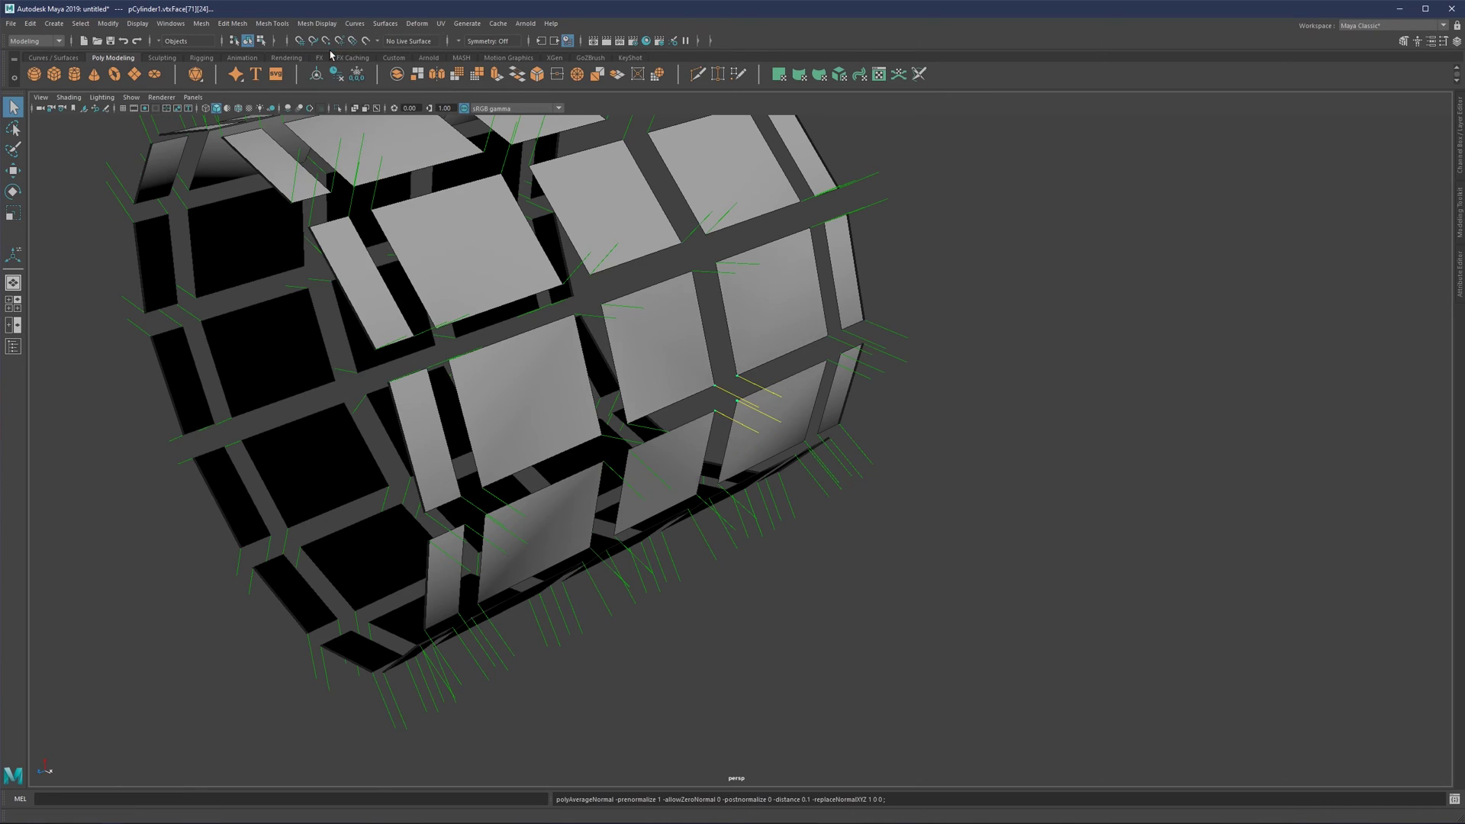
{"action": "left_click_drag", "start_coordinate": [717, 354], "coordinate": [775, 391], "text": "alt"}
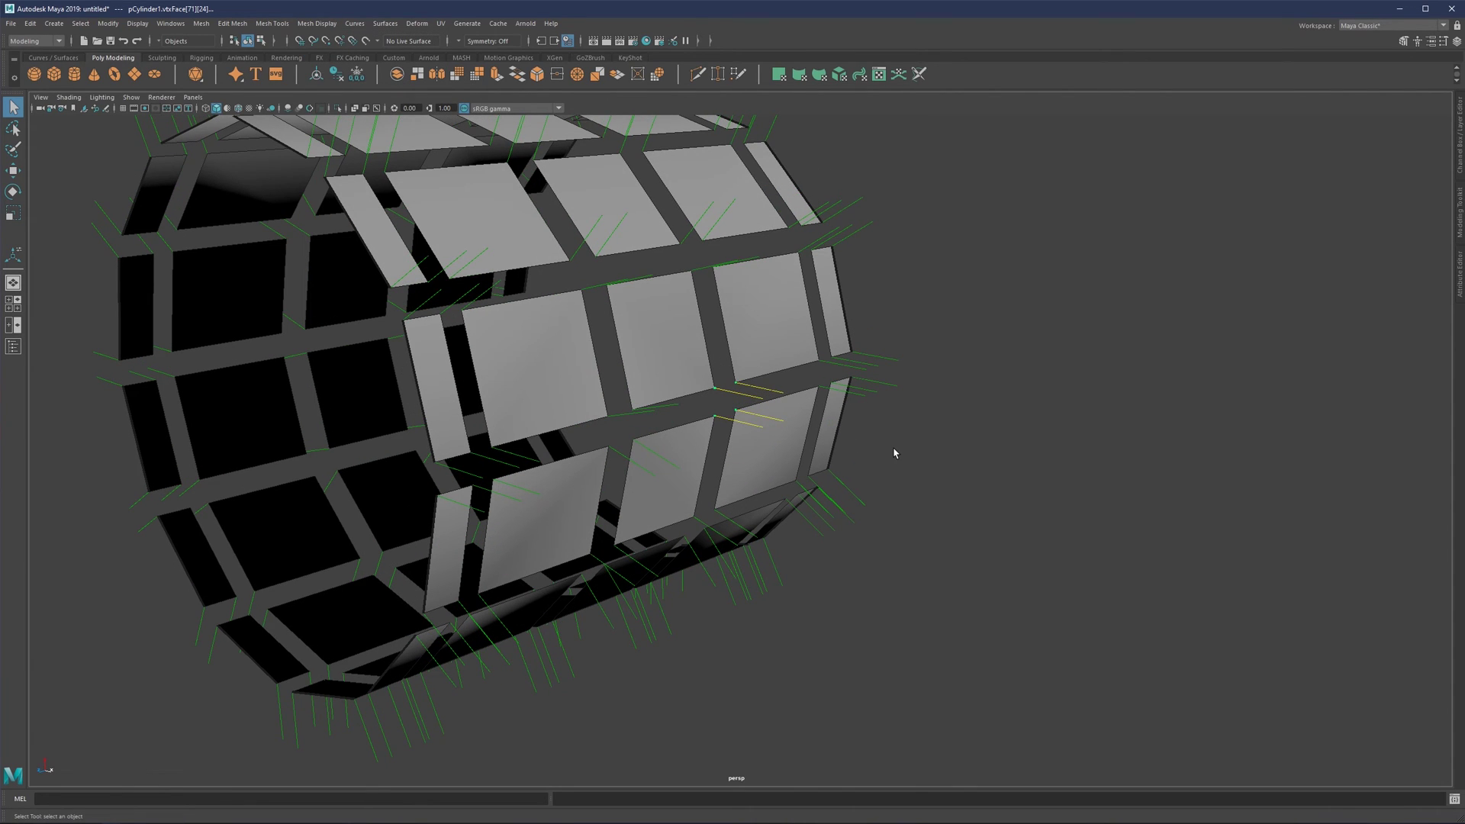
{"action": "key", "text": "ctrl+z"}
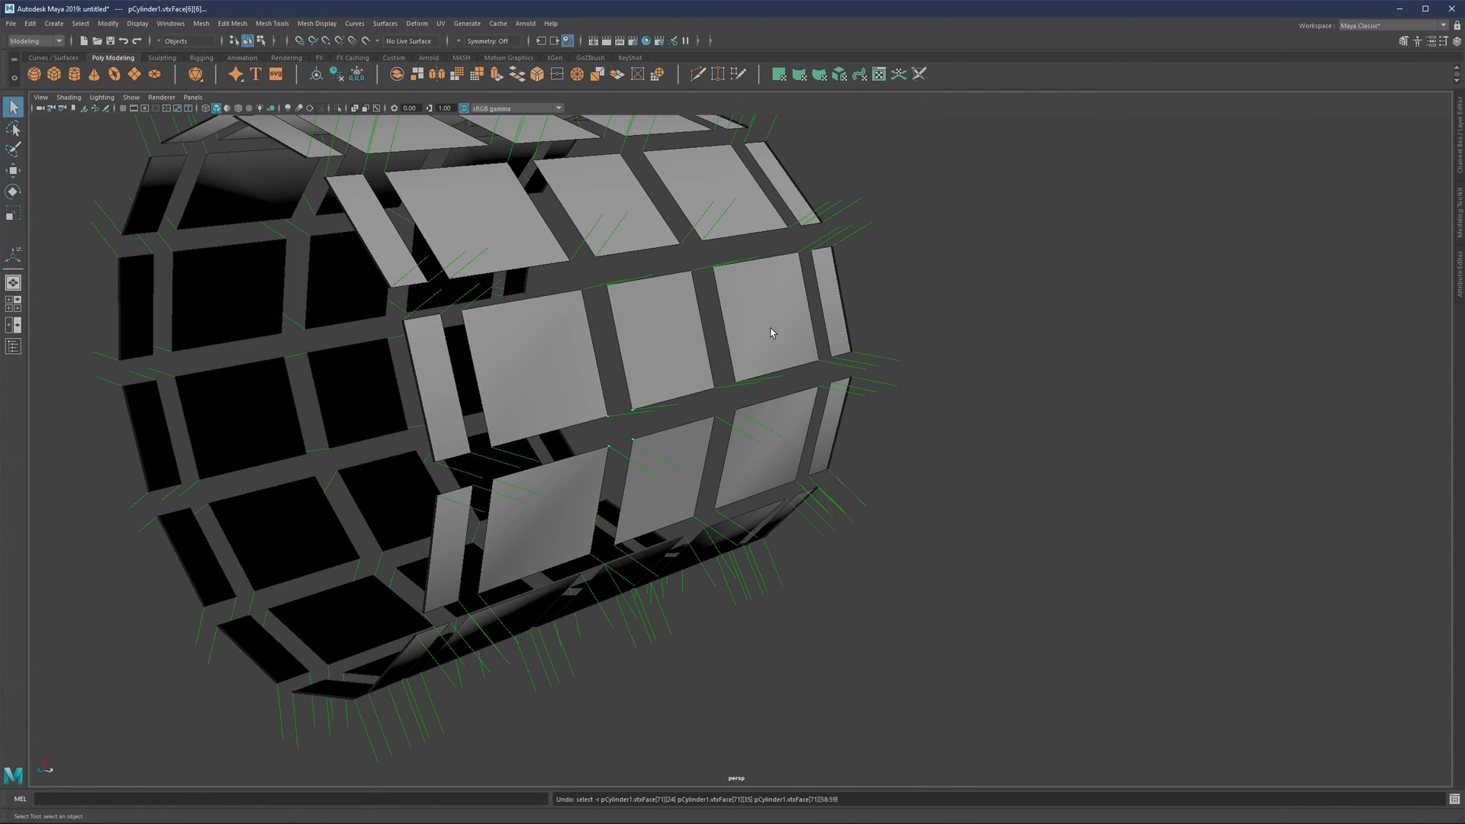
Return the cylinder to object mode and turn off its vertex normal display.
{"action": "right_click_drag", "start_coordinate": [572, 271], "coordinate": [633, 258]}
{"action": "scroll", "coordinate": [647, 293], "scroll_direction": "down", "scroll_amount": 3}
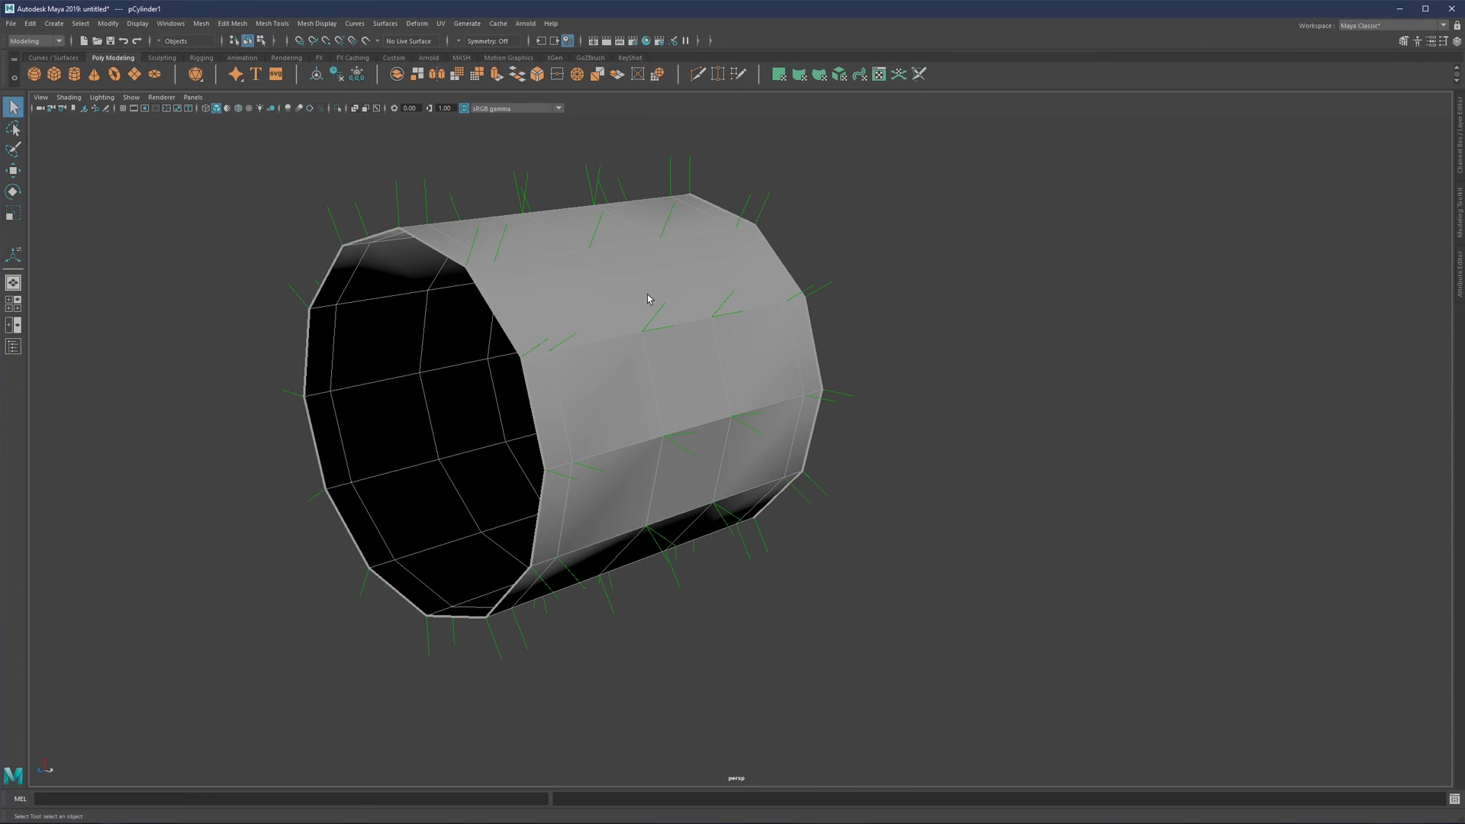
{"action": "left_click", "coordinate": [272, 24]}
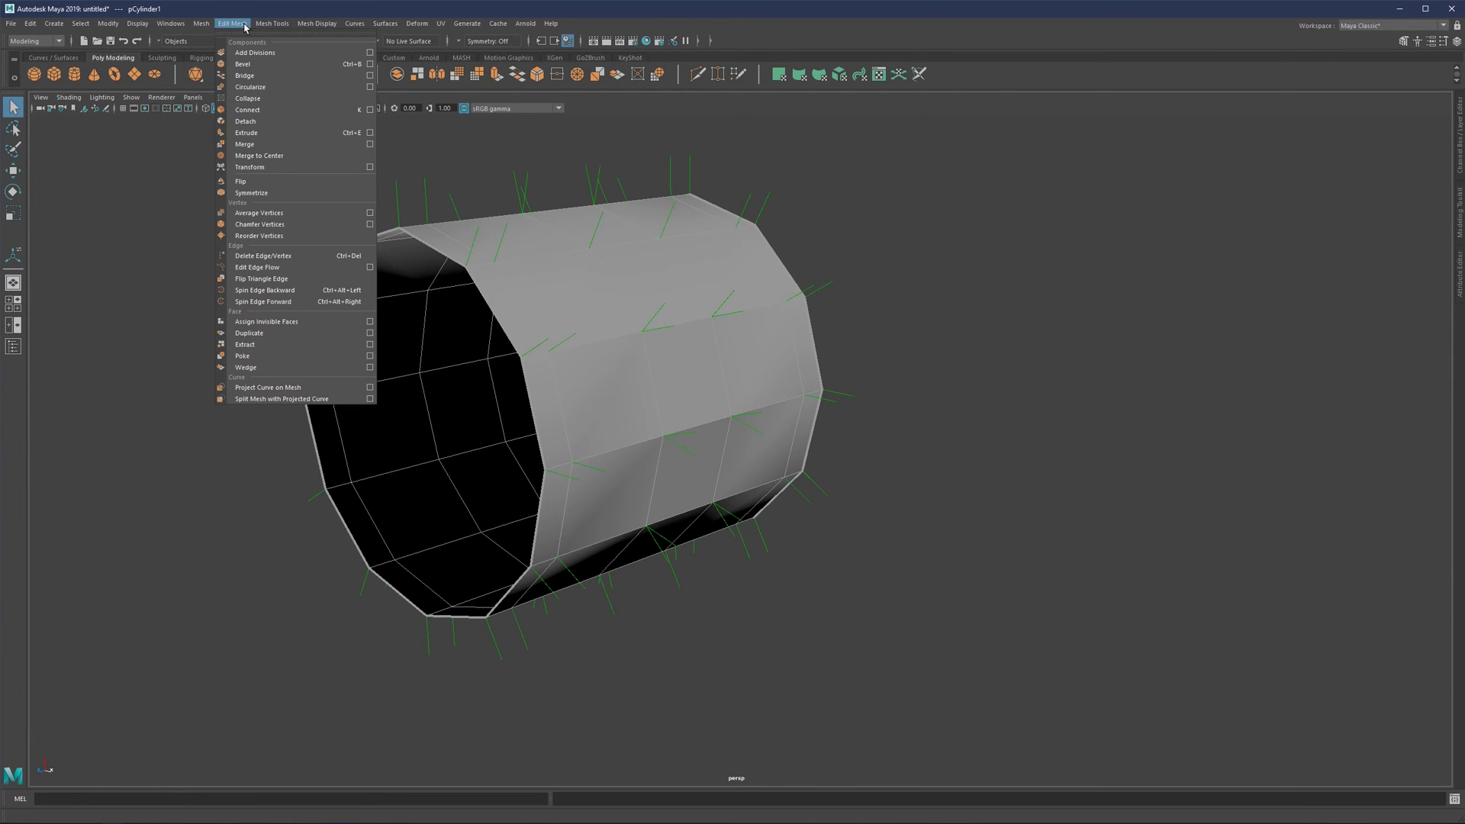
{"action": "mouse_move", "coordinate": [138, 23]}
{"action": "mouse_move", "coordinate": [193, 174]}
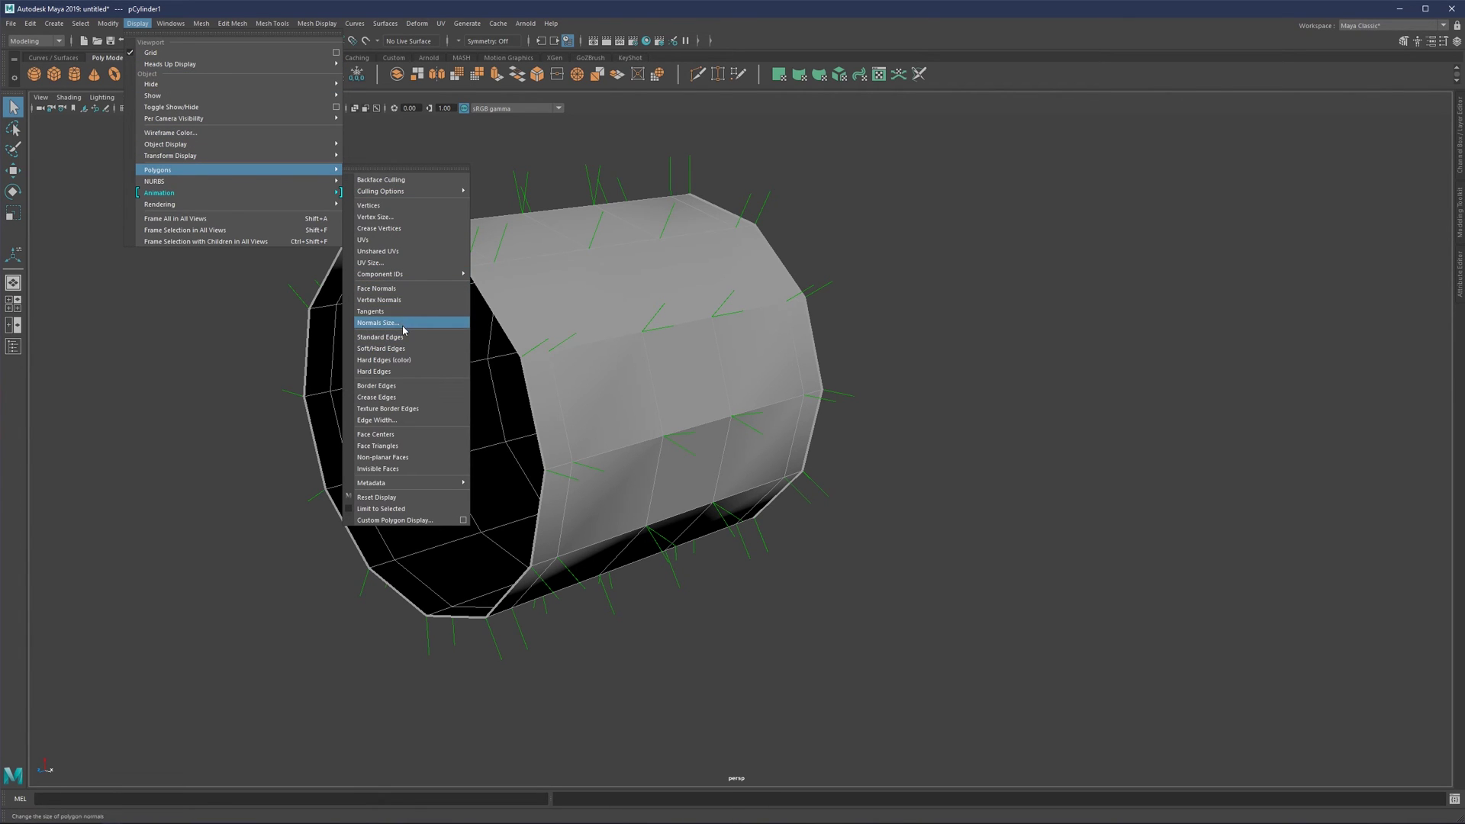
{"action": "left_click", "coordinate": [396, 300]}
{"action": "scroll", "coordinate": [561, 305], "scroll_direction": "down", "scroll_amount": 3}
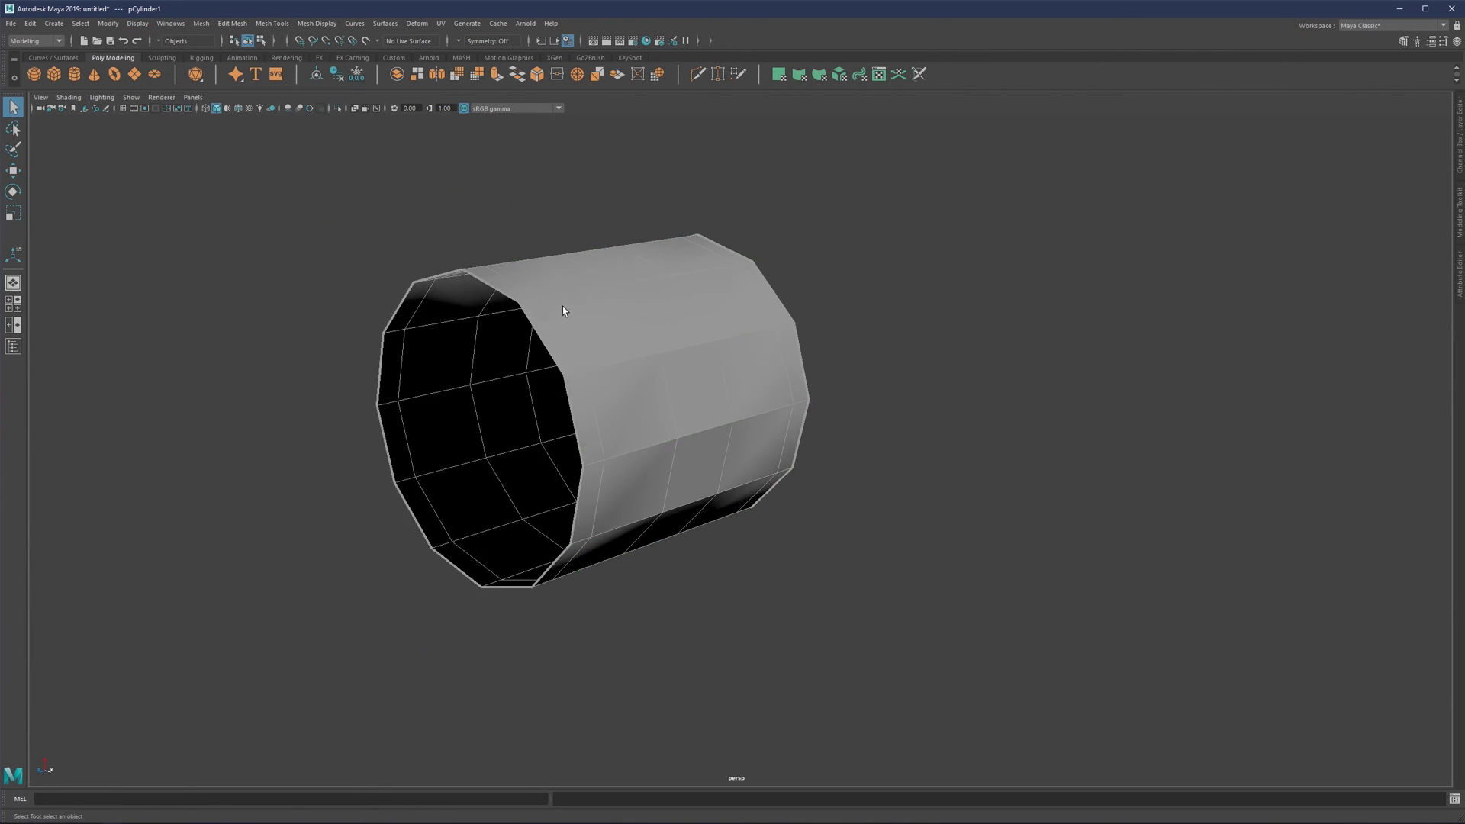
Apply Soften/Harden Edges to the whole cylinder with an angle of 45.
{"action": "left_click_drag", "start_coordinate": [726, 334], "coordinate": [666, 310], "text": "alt"}
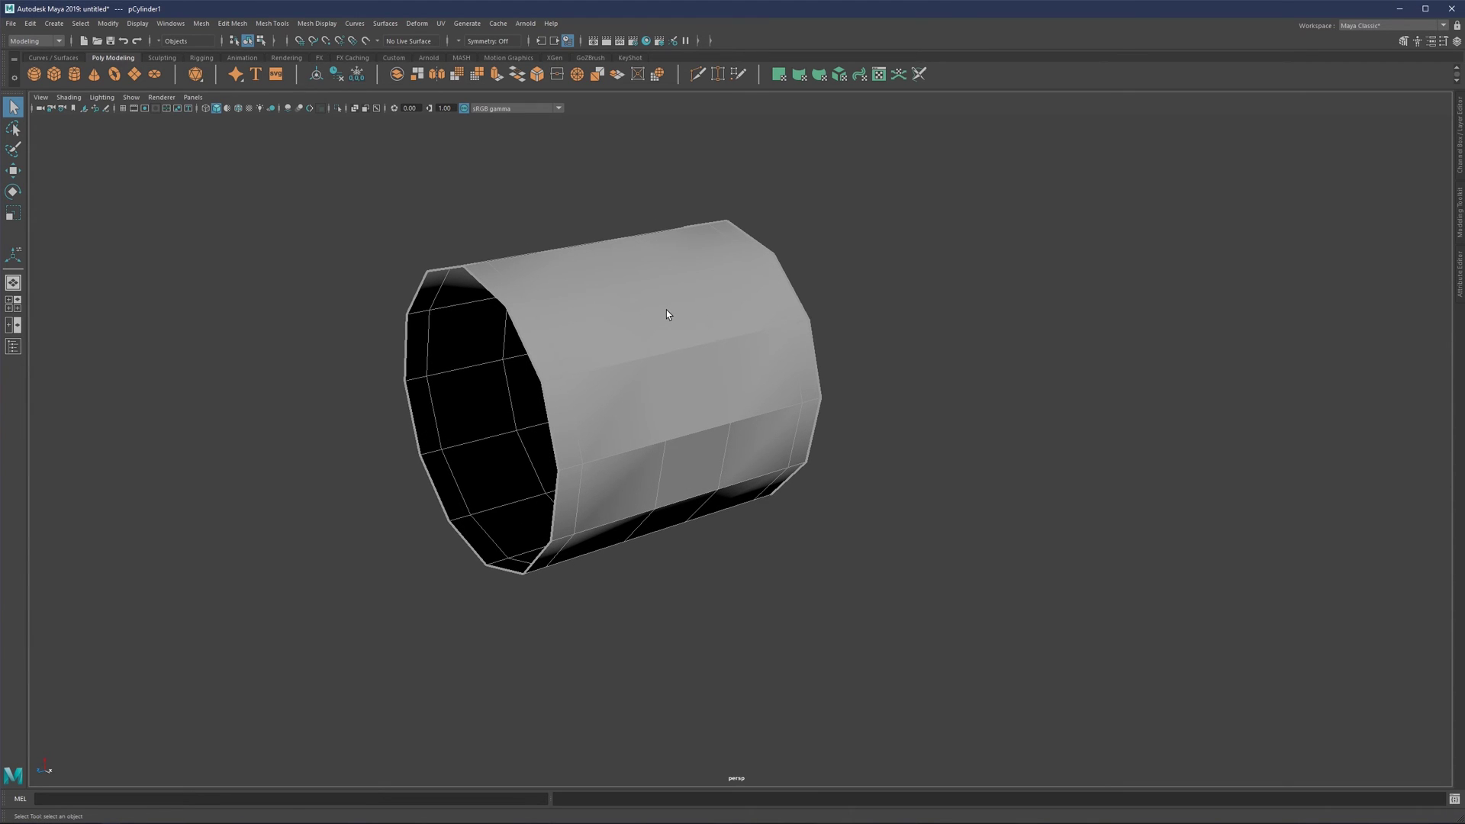
{"action": "right_click_drag", "start_coordinate": [667, 310], "coordinate": [805, 325], "text": "shift"}
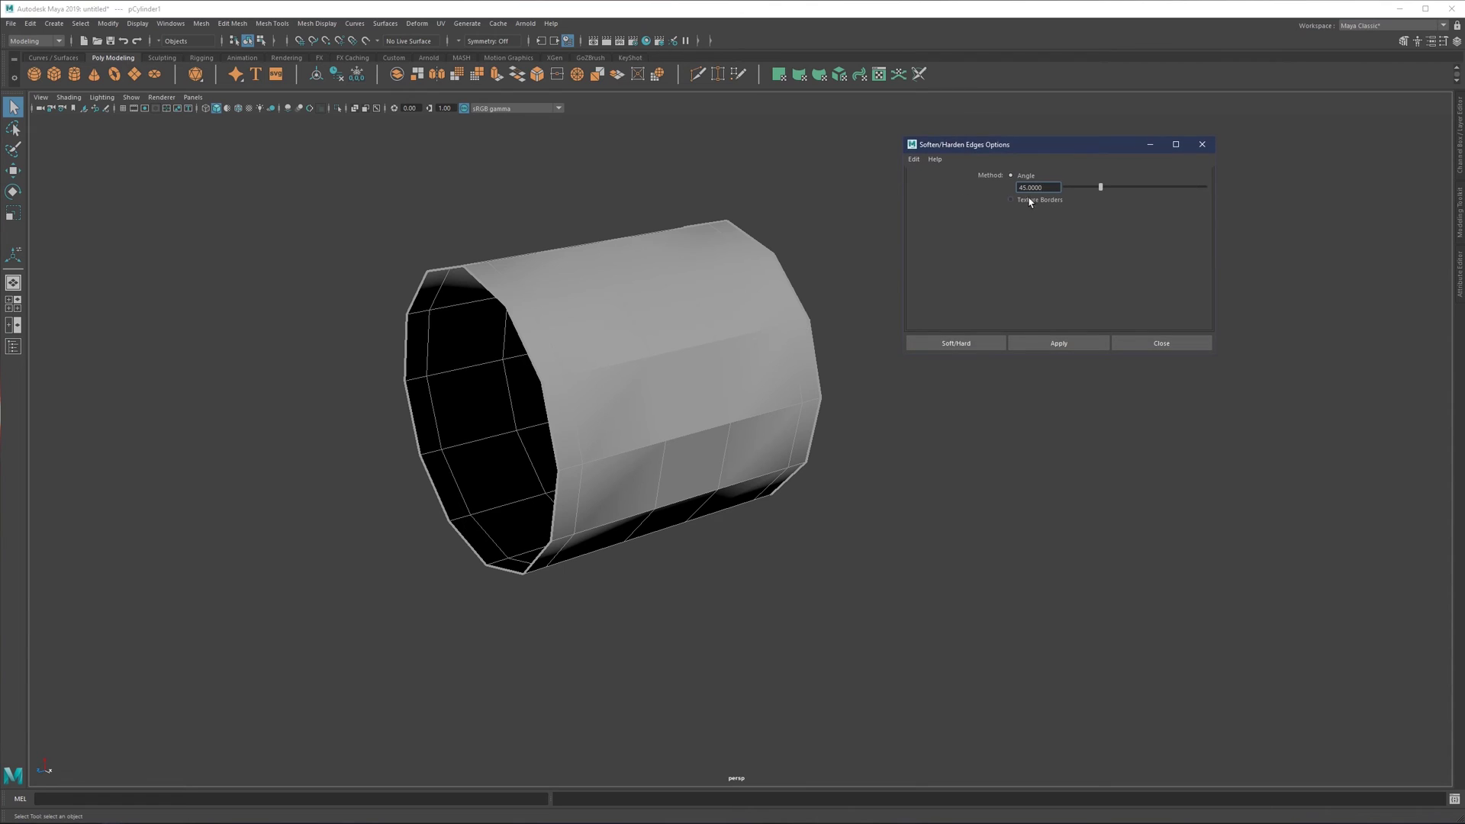
{"action": "left_click", "coordinate": [1055, 347]}
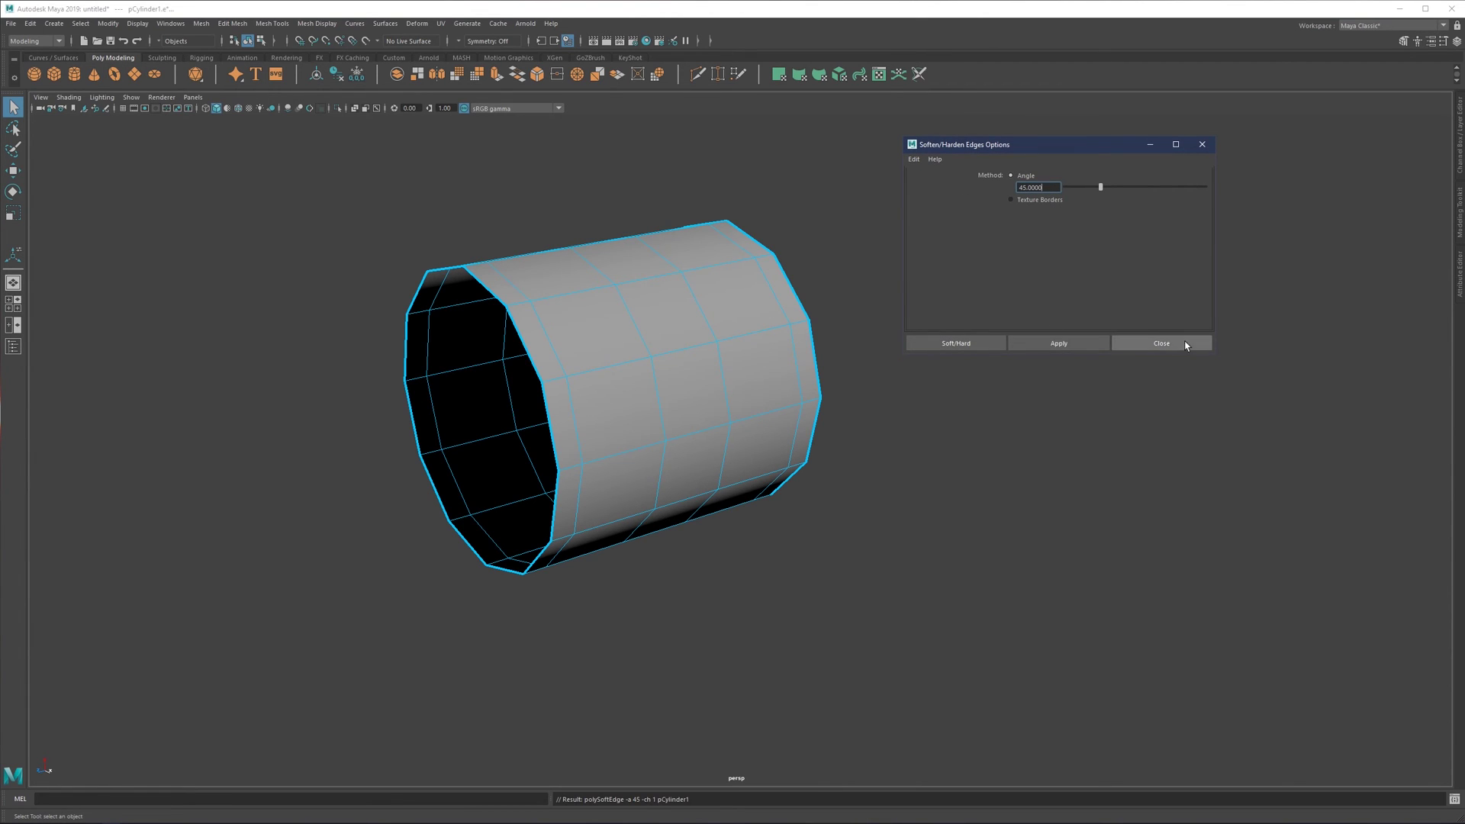
{"action": "left_click", "coordinate": [1161, 344]}
{"action": "left_click", "coordinate": [949, 403]}
Delete the middle ring of faces around the cylinder.
{"action": "left_click_drag", "start_coordinate": [948, 402], "coordinate": [672, 362], "text": "alt"}
{"action": "left_click", "coordinate": [671, 361]}
{"action": "scroll", "coordinate": [671, 361], "scroll_direction": "up", "scroll_amount": 3}
{"action": "right_click_drag", "start_coordinate": [672, 361], "coordinate": [681, 409]}
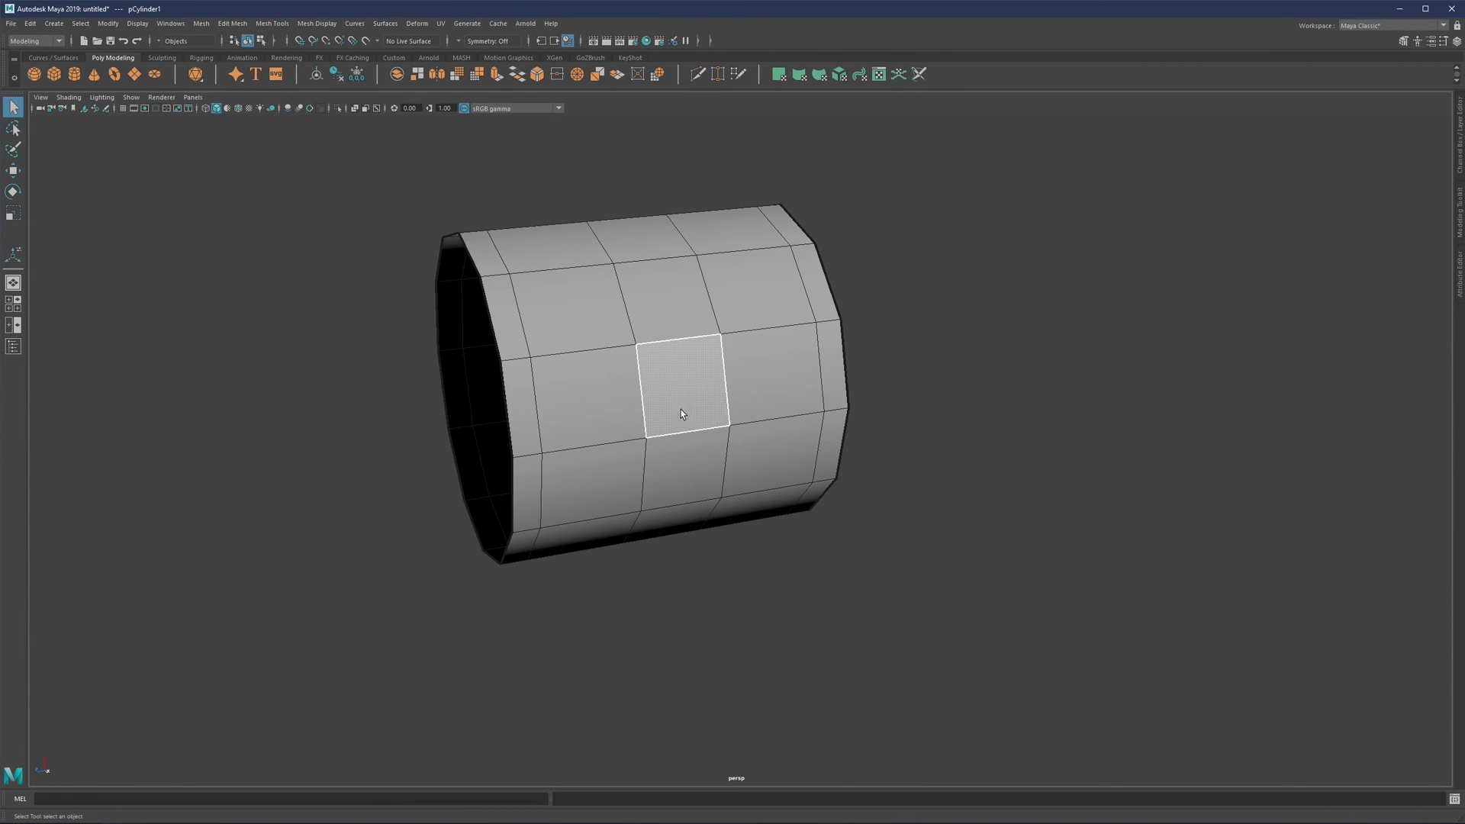
{"action": "left_click", "coordinate": [680, 411]}
{"action": "double_click", "coordinate": [680, 435], "text": "shift"}
{"action": "key", "text": "Delete"}
Bridge the two open edge loops beside the gap to rebuild the middle ring of faces.
{"action": "key", "text": "F10"}
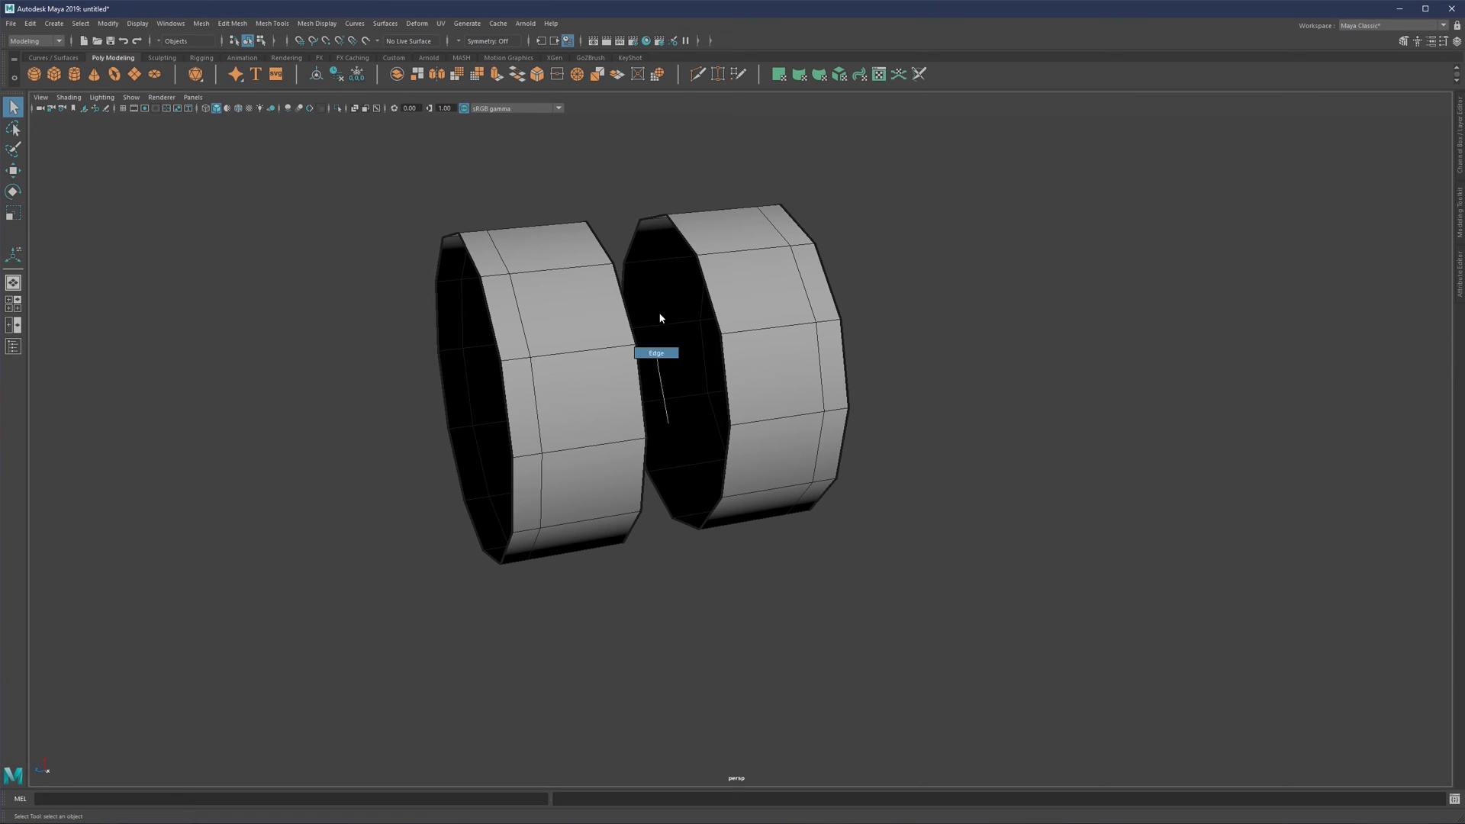
{"action": "double_click", "coordinate": [726, 366]}
{"action": "double_click", "coordinate": [641, 385], "text": "shift"}
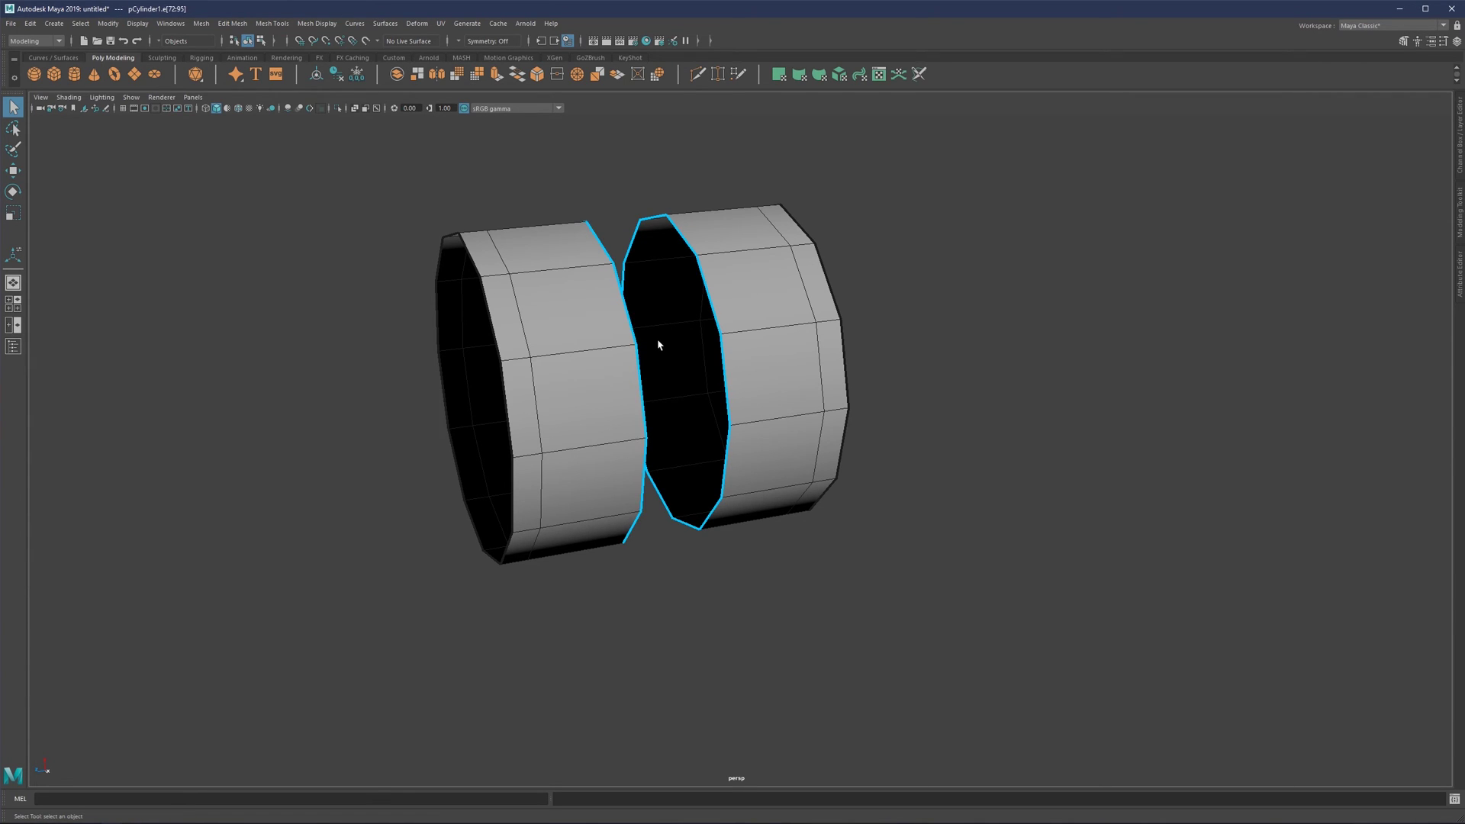
{"action": "right_click_drag", "start_coordinate": [658, 340], "coordinate": [665, 479], "text": "shift"}
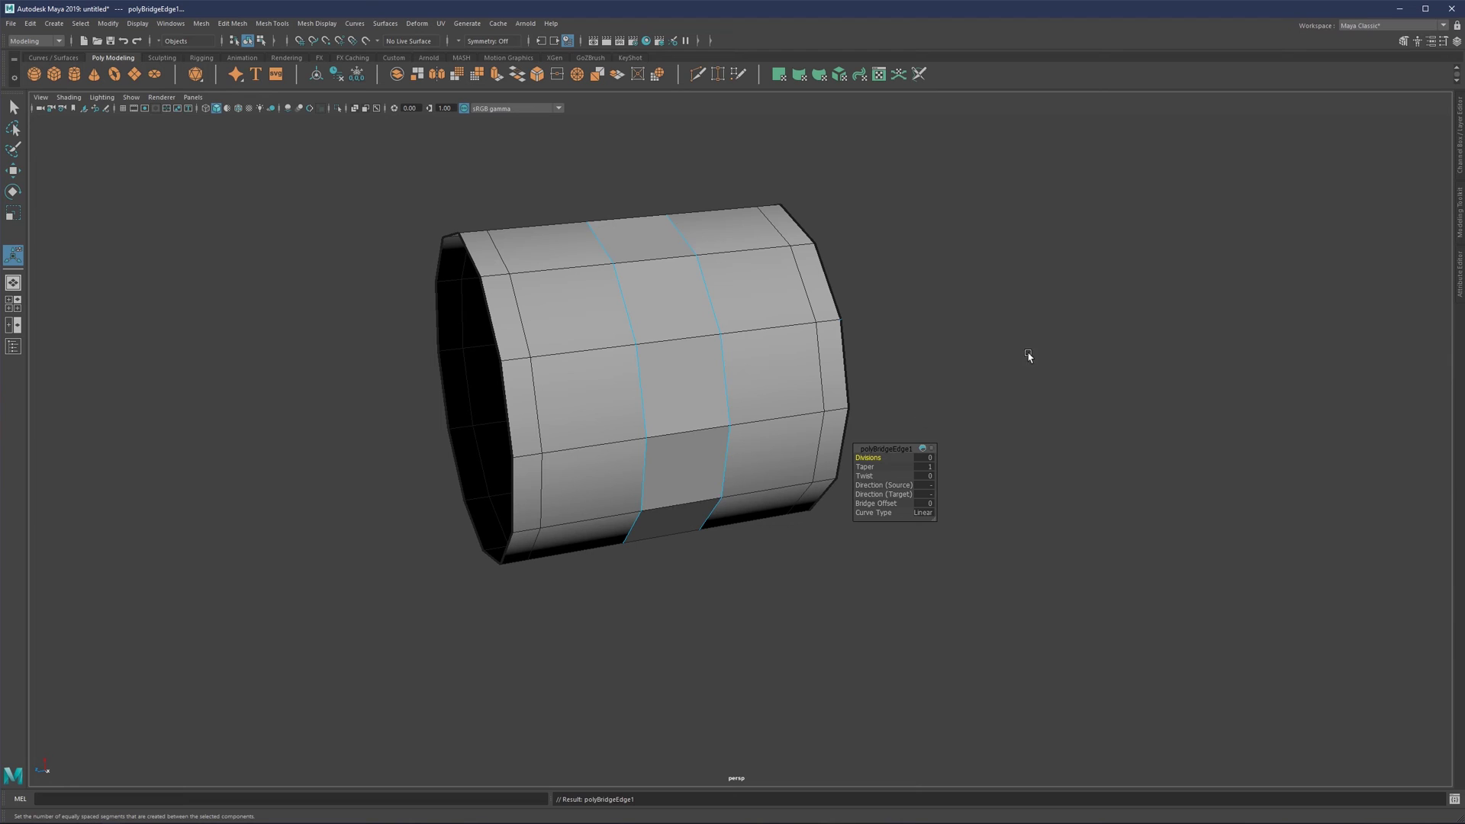
{"action": "key", "text": "q"}
Return to object mode and examine the shading of the bridged middle ring with the cylinder deselected, and reselect it.
{"action": "right_click_drag", "start_coordinate": [1029, 355], "coordinate": [1050, 321]}
{"action": "left_click", "coordinate": [1050, 317]}
{"action": "scroll", "coordinate": [728, 366], "scroll_direction": "down", "scroll_amount": 5}
{"action": "scroll", "coordinate": [695, 381], "scroll_direction": "up", "scroll_amount": 2}
{"action": "left_click_drag", "start_coordinate": [672, 401], "coordinate": [781, 336], "text": "alt"}
{"action": "scroll", "coordinate": [726, 371], "scroll_direction": "down", "scroll_amount": 5}
{"action": "scroll", "coordinate": [728, 363], "scroll_direction": "up", "scroll_amount": 2}
{"action": "scroll", "coordinate": [763, 323], "scroll_direction": "down", "scroll_amount": 2}
{"action": "left_click", "coordinate": [782, 336]}
Try Soften/Harden Edges at an angle of 45 on the bridged cylinder, and undo it.
{"action": "right_click", "coordinate": [782, 322], "text": "shift"}
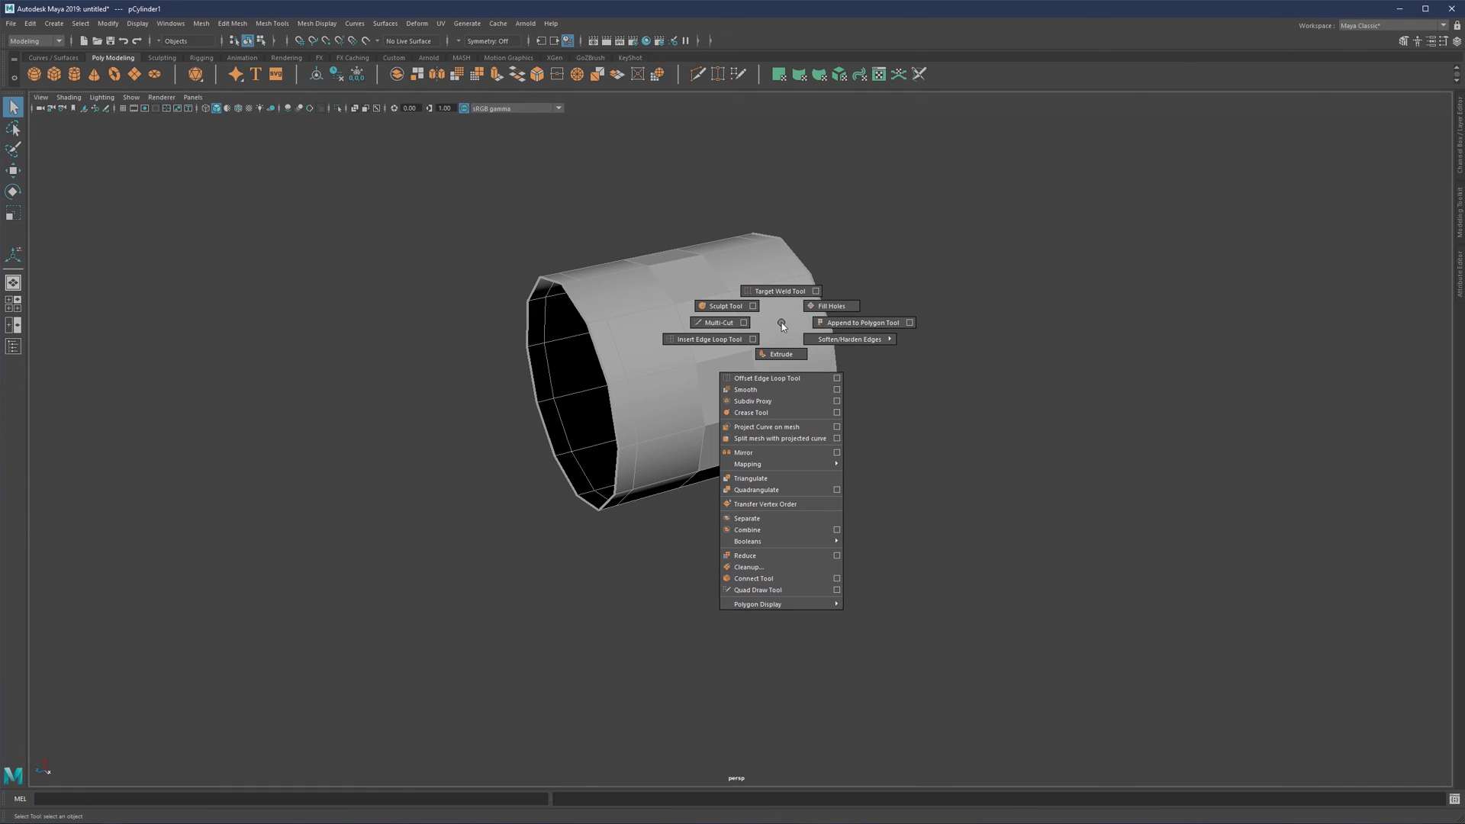
{"action": "right_click_drag", "start_coordinate": [782, 322], "coordinate": [934, 336], "text": "shift"}
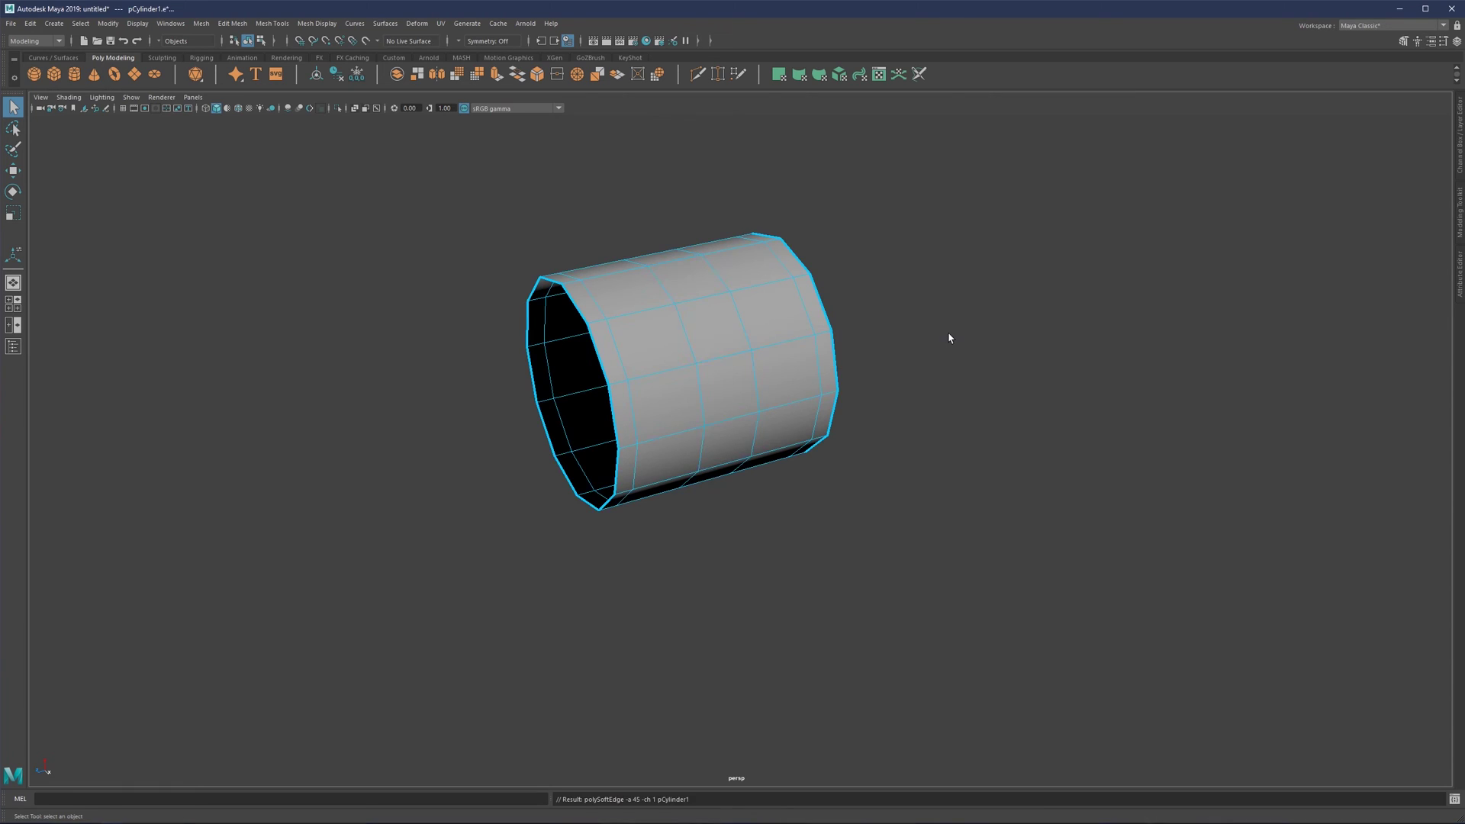
{"action": "scroll", "coordinate": [822, 330], "scroll_direction": "up", "scroll_amount": 2}
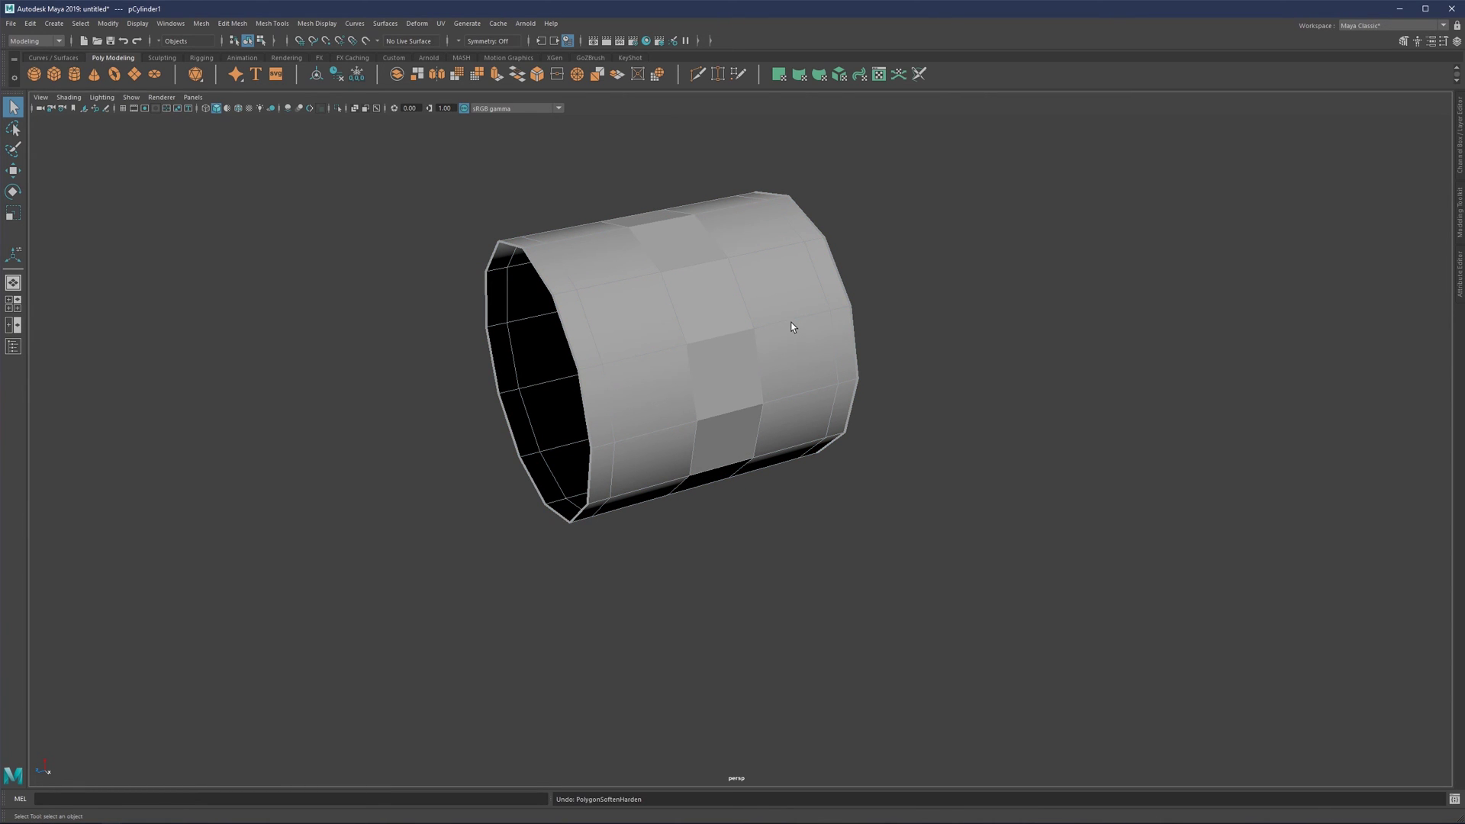
Apply Soften/Harden Edges to the cylinder with an angle of 30.
{"action": "right_click_drag", "start_coordinate": [791, 321], "coordinate": [956, 335], "text": "shift"}
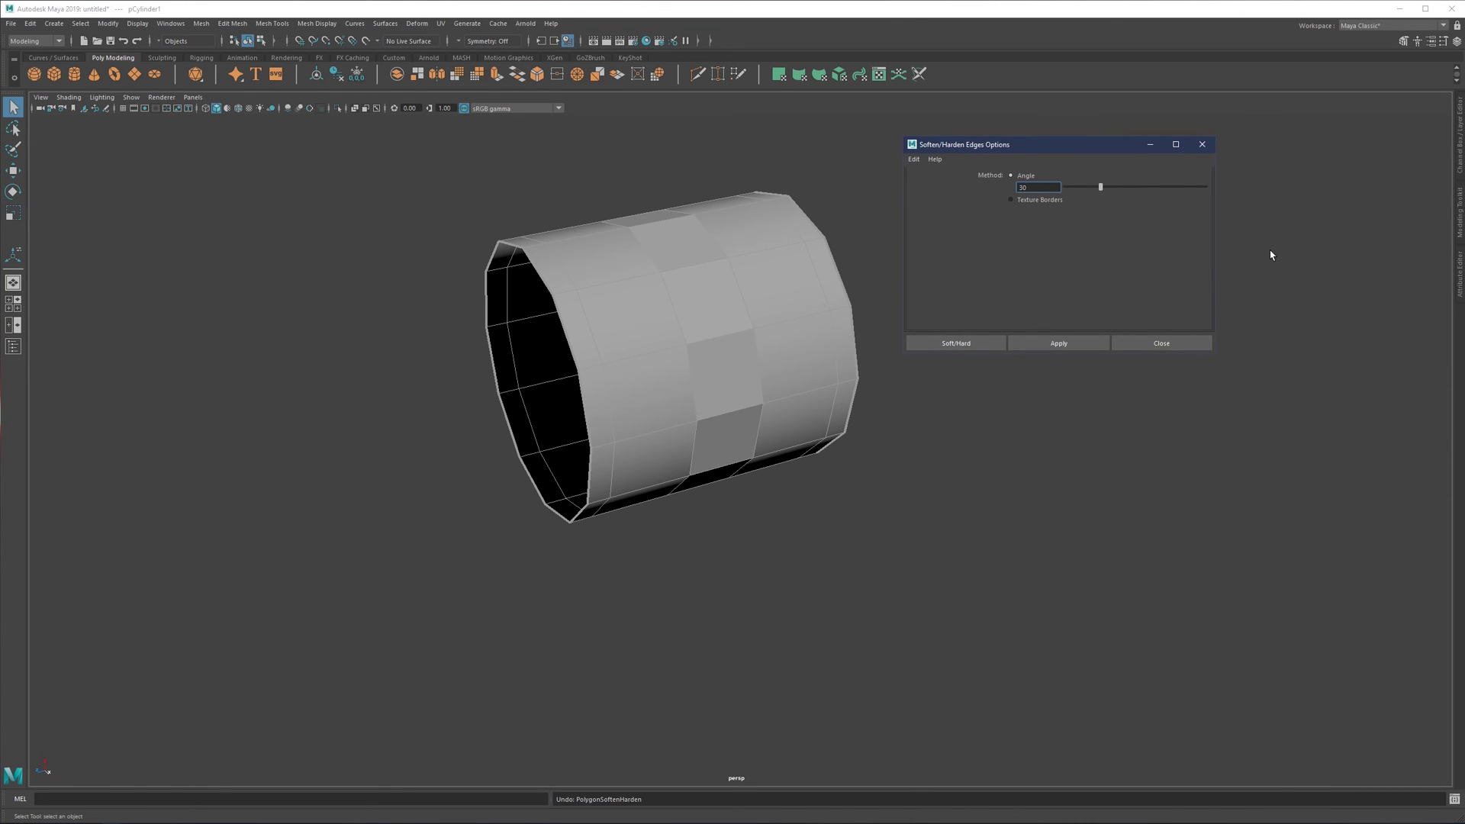
{"action": "left_click", "coordinate": [1060, 343]}
{"action": "left_click", "coordinate": [1163, 342]}
{"action": "left_click", "coordinate": [968, 255]}
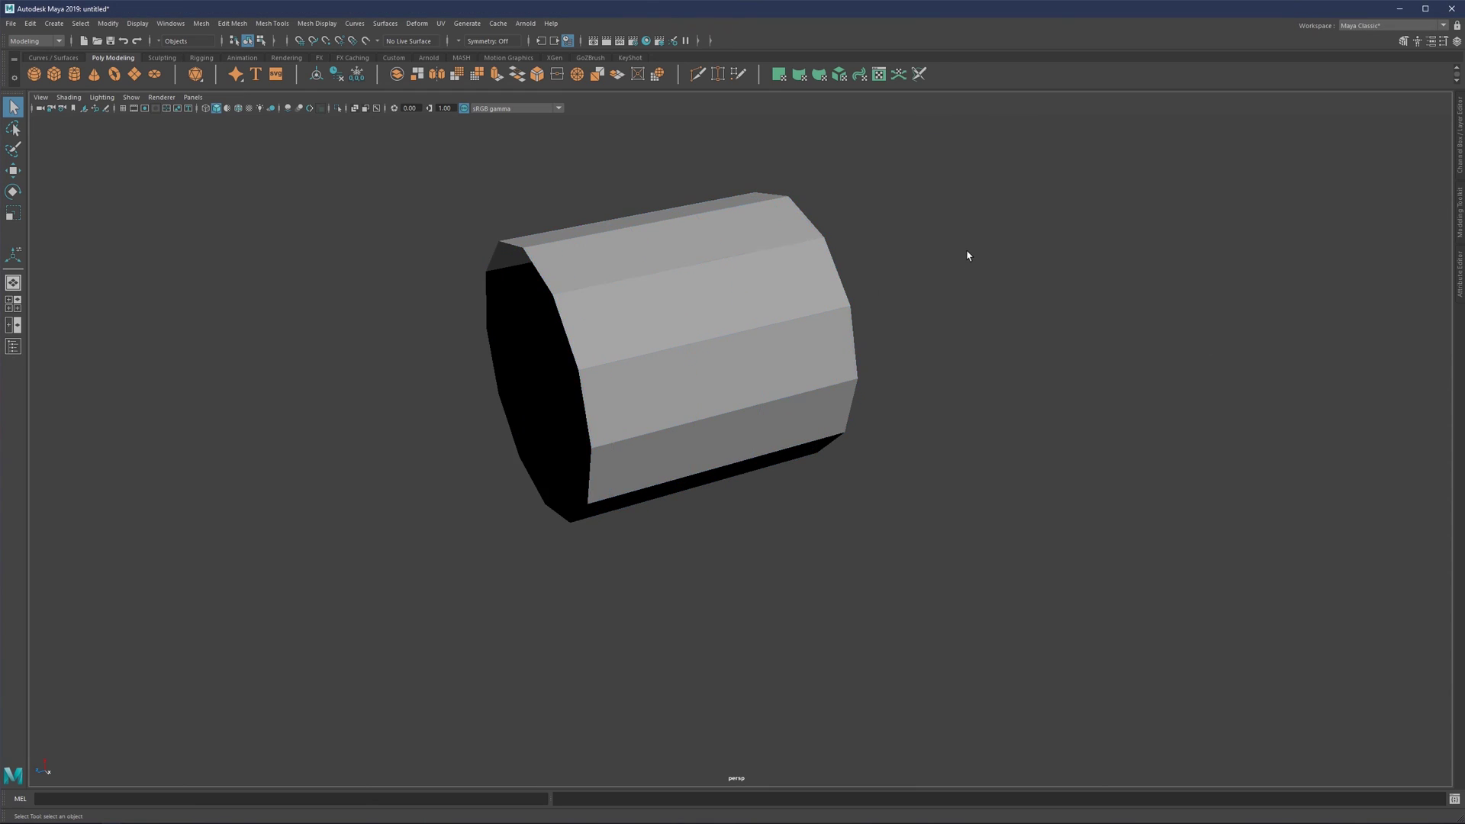
Examine how the lengthwise edges of the cylinder shade at the lower angle, both selected and deselected.
{"action": "scroll", "coordinate": [968, 255], "scroll_direction": "up", "scroll_amount": 2}
{"action": "left_click_drag", "start_coordinate": [710, 340], "coordinate": [727, 320], "text": "alt"}
{"action": "left_click", "coordinate": [744, 321]}
{"action": "right_click_drag", "start_coordinate": [722, 355], "coordinate": [695, 345], "text": "alt"}
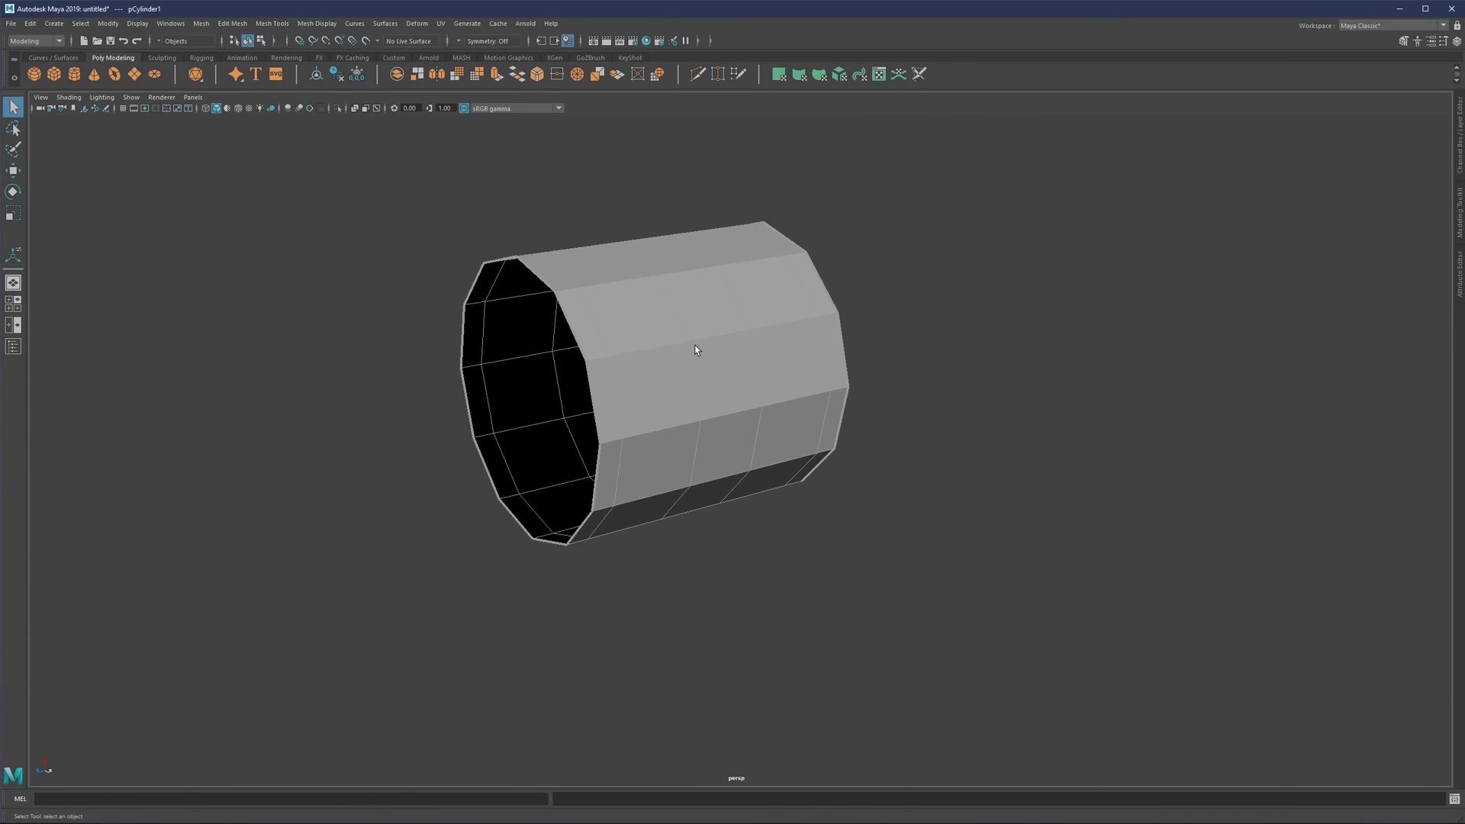
{"action": "left_click_drag", "start_coordinate": [694, 345], "coordinate": [705, 392], "text": "alt"}
{"action": "right_click_drag", "start_coordinate": [706, 393], "coordinate": [717, 378], "text": "alt"}
{"action": "left_click", "coordinate": [869, 429]}
{"action": "left_click_drag", "start_coordinate": [719, 370], "coordinate": [690, 319], "text": "alt"}
{"action": "left_click", "coordinate": [706, 348]}
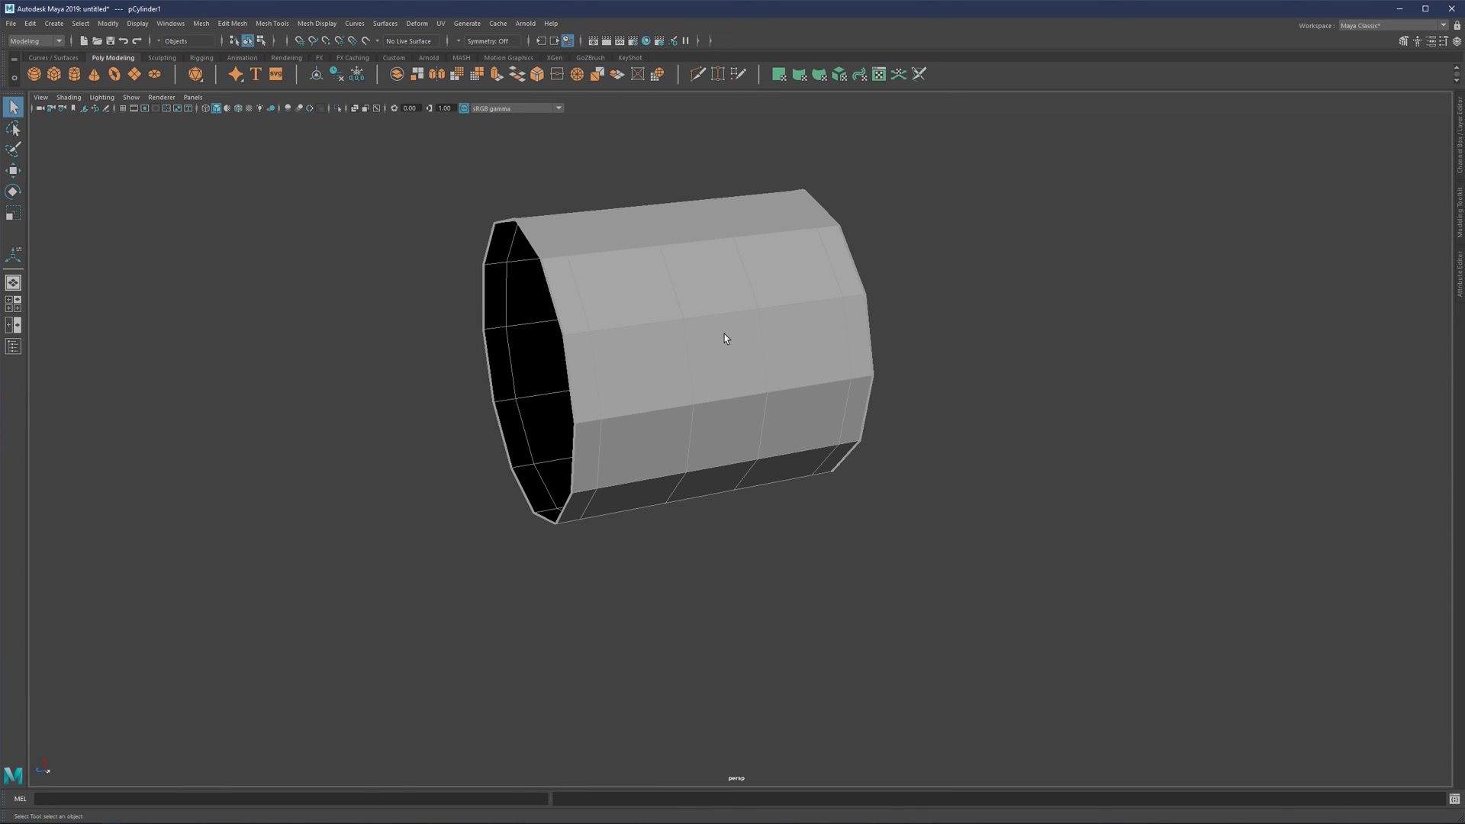
Set the Soften/Harden Edges angle to 45 and apply it to the cylinder.
{"action": "right_click_drag", "start_coordinate": [725, 337], "coordinate": [888, 341], "text": "shift"}
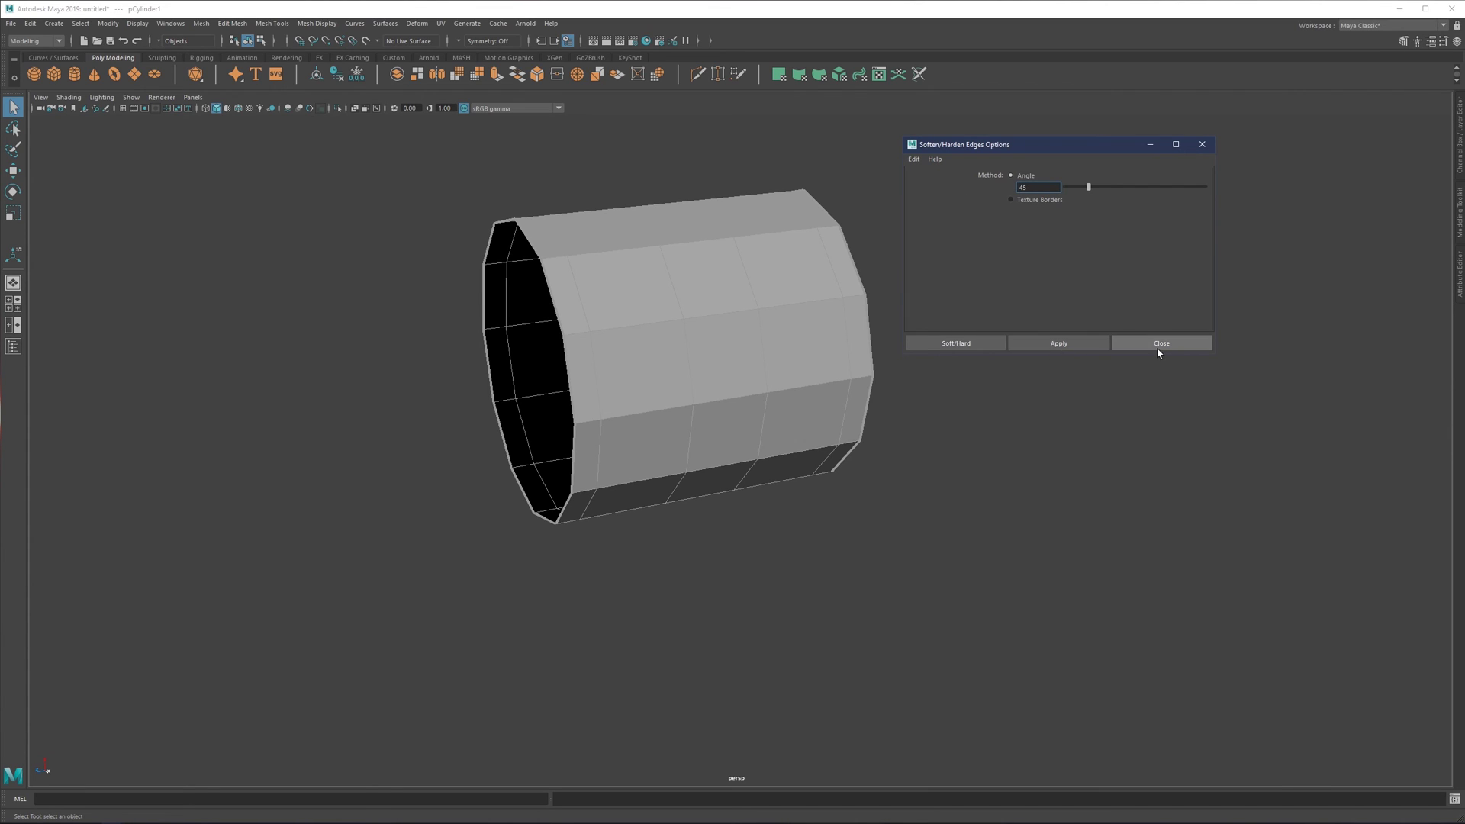
{"action": "left_click", "coordinate": [723, 350]}
{"action": "left_click", "coordinate": [1056, 342]}
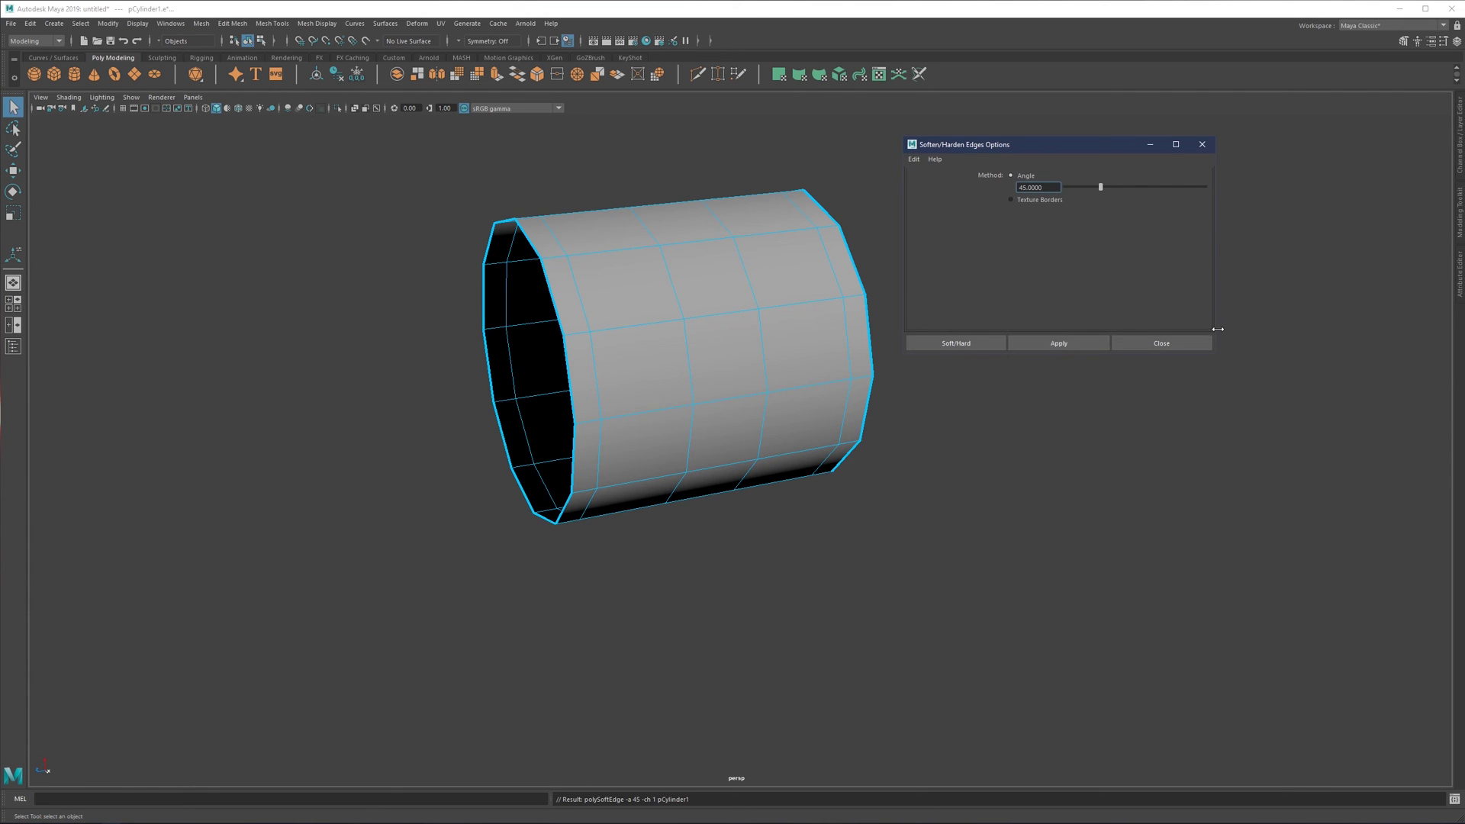
{"action": "left_click", "coordinate": [1160, 343]}
{"action": "left_click", "coordinate": [1138, 408]}
Bring up the edge commands for one lengthwise edge of the middle ring, and examine the cylinder's shading in object mode.
{"action": "left_click_drag", "start_coordinate": [763, 374], "coordinate": [700, 345], "text": "alt"}
{"action": "scroll", "coordinate": [695, 359], "scroll_direction": "up", "scroll_amount": 3}
{"action": "left_click", "coordinate": [690, 370]}
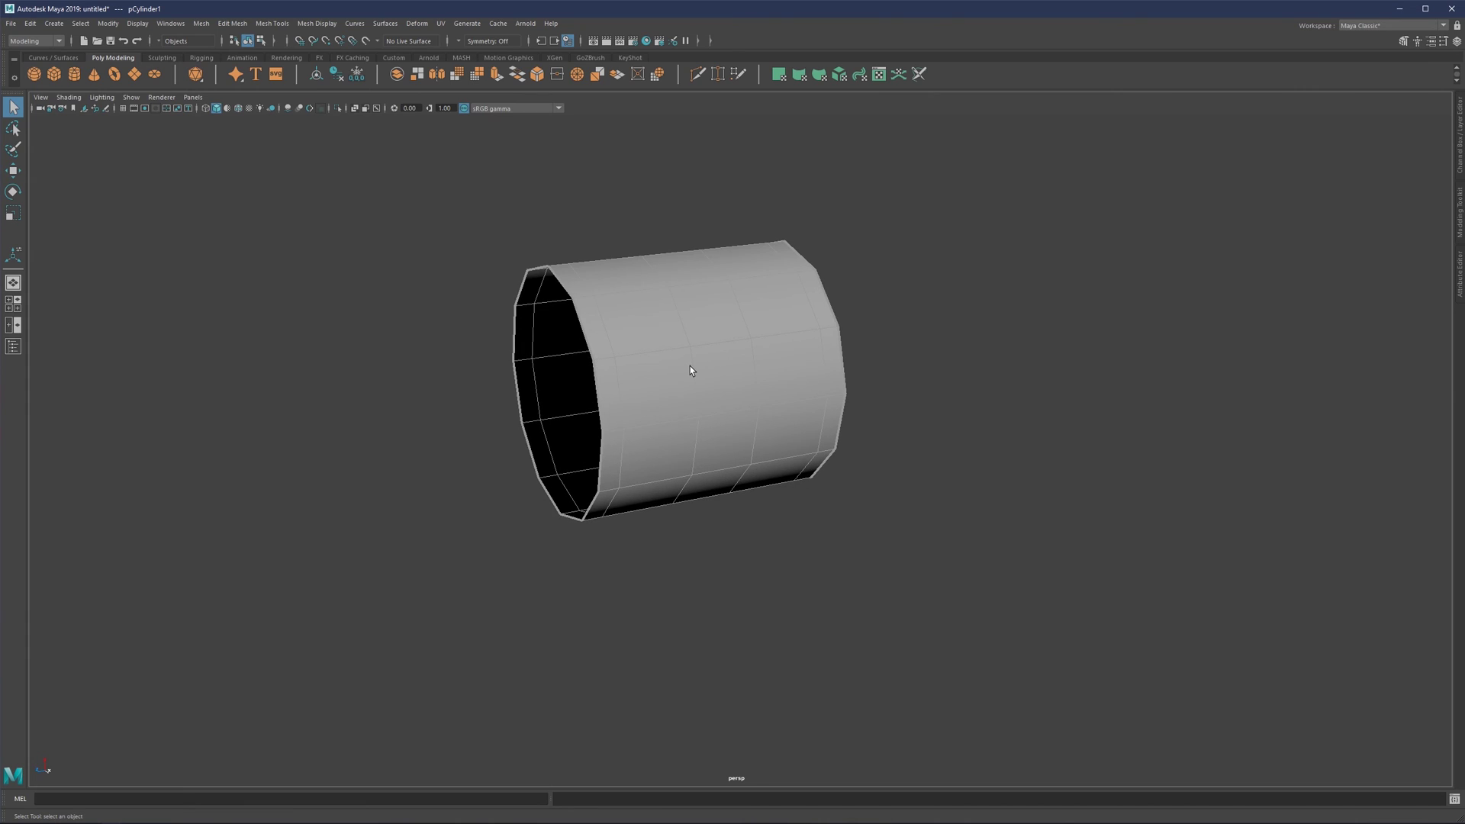
{"action": "key", "text": "ctrl+z"}
{"action": "scroll", "coordinate": [707, 419], "scroll_direction": "up", "scroll_amount": 3}
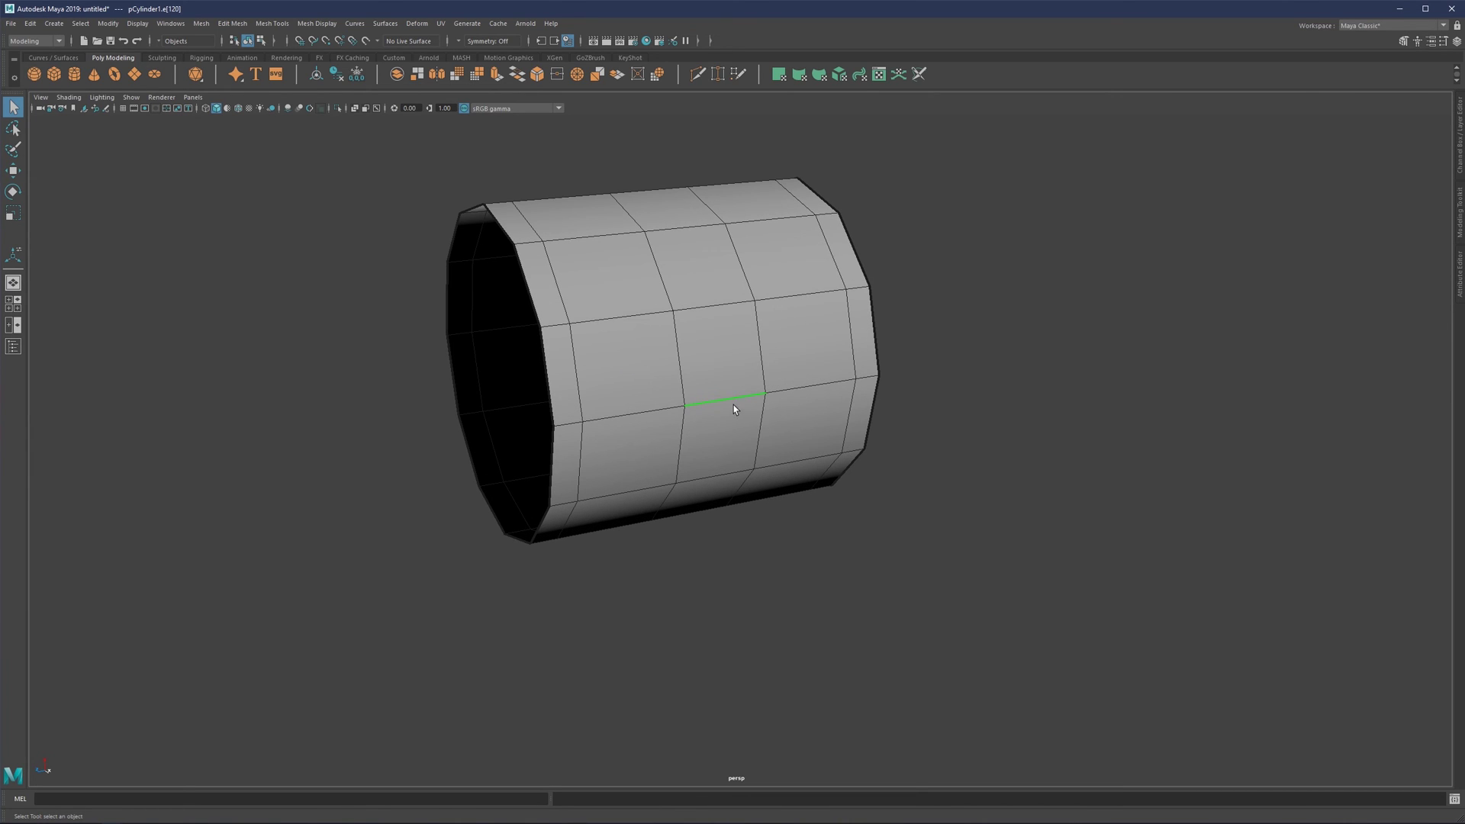
{"action": "right_click_drag", "start_coordinate": [735, 377], "coordinate": [846, 406], "text": "shift"}
{"action": "left_click", "coordinate": [964, 411]}
{"action": "scroll", "coordinate": [950, 381], "scroll_direction": "down", "scroll_amount": 5}
{"action": "key", "text": "F8"}
{"action": "left_click", "coordinate": [878, 358]}
{"action": "scroll", "coordinate": [736, 390], "scroll_direction": "up", "scroll_amount": 5}
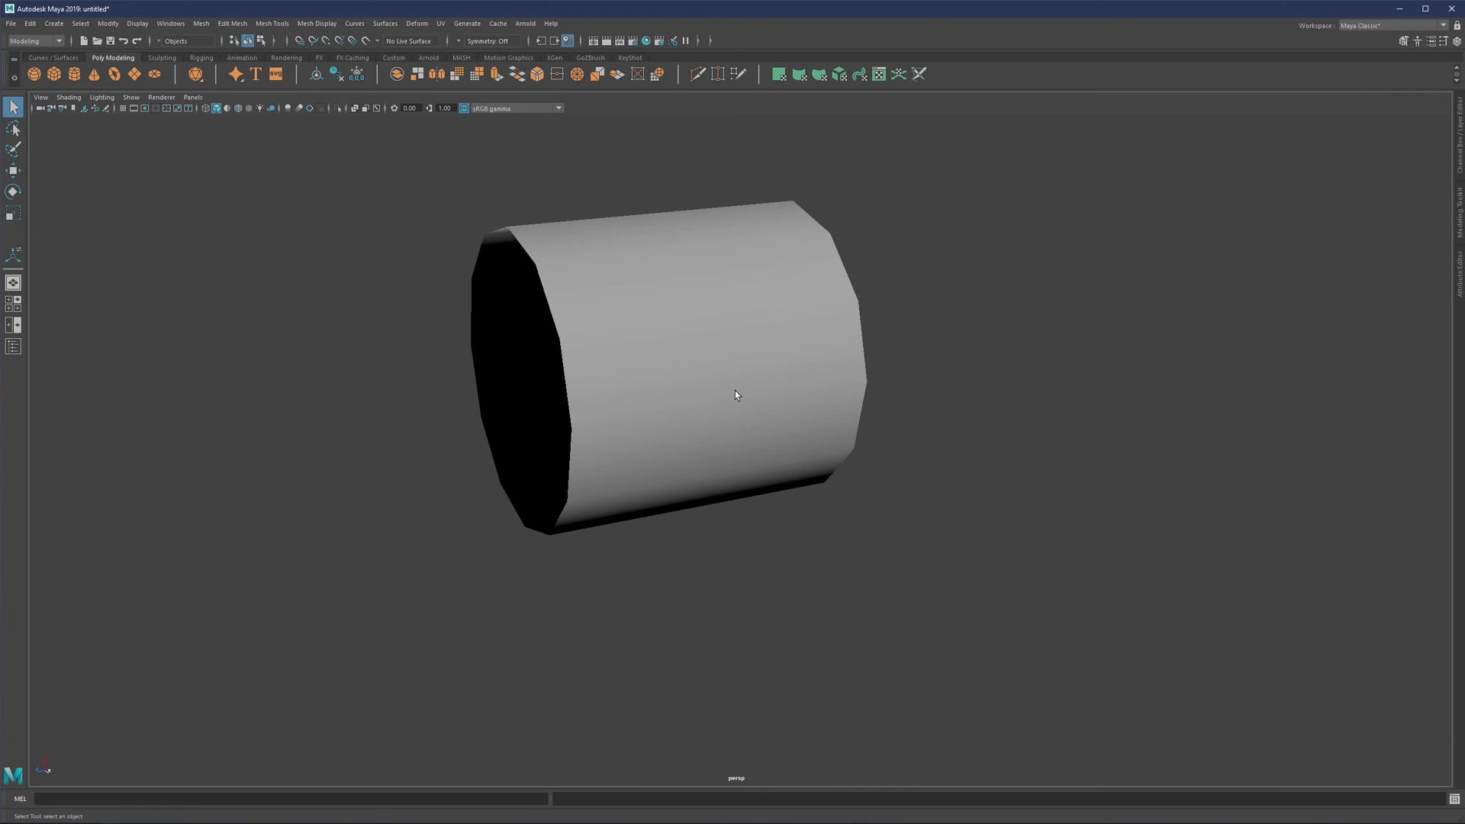
Scale the border edge loops at both open ends of the cylinder inward to taper the ends.
{"action": "key", "text": "F8"}
{"action": "double_click", "coordinate": [571, 395]}
{"action": "left_click_drag", "start_coordinate": [571, 396], "coordinate": [568, 359], "text": "alt"}
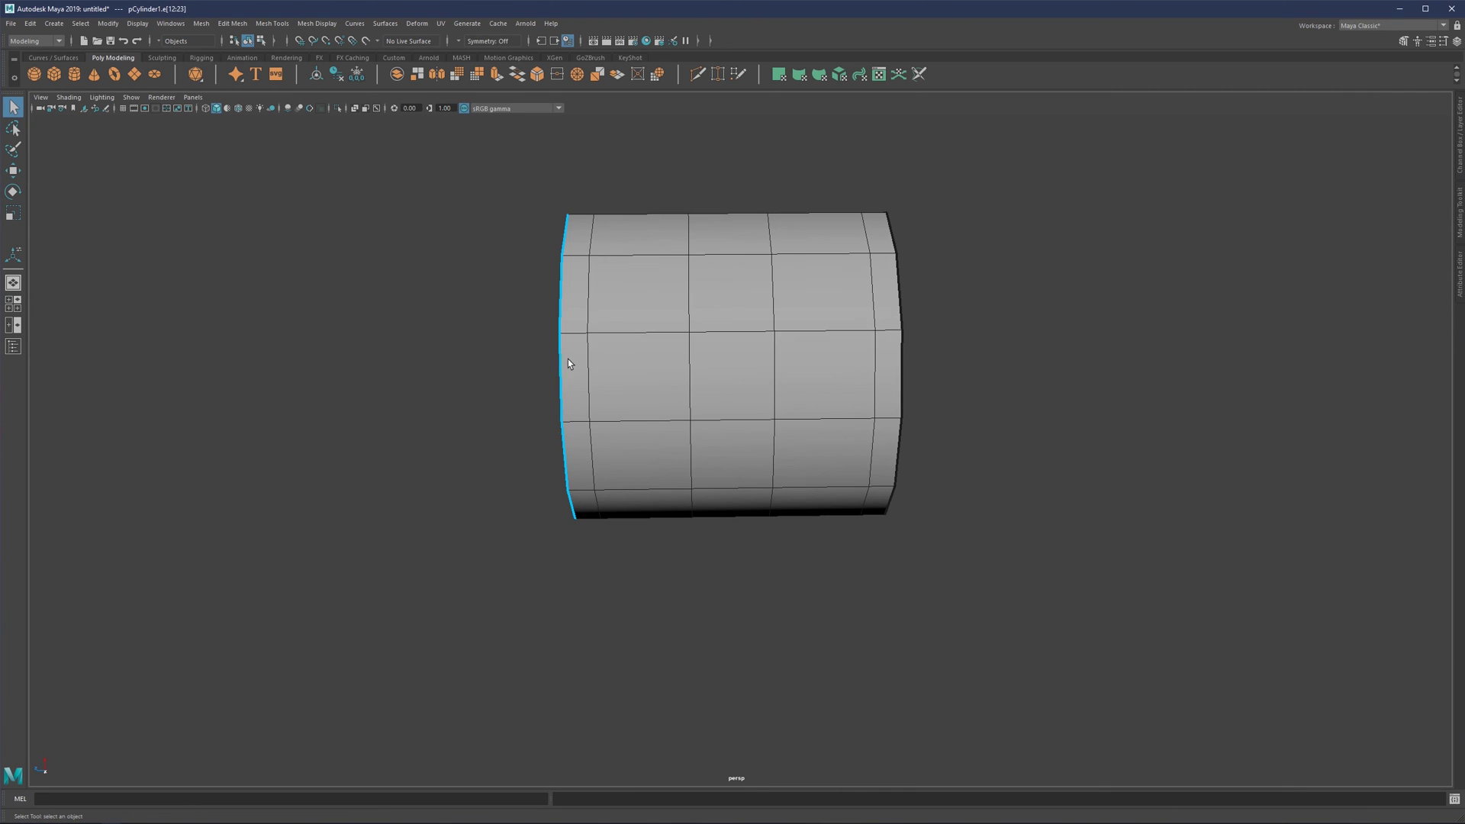
{"action": "key", "text": "r"}
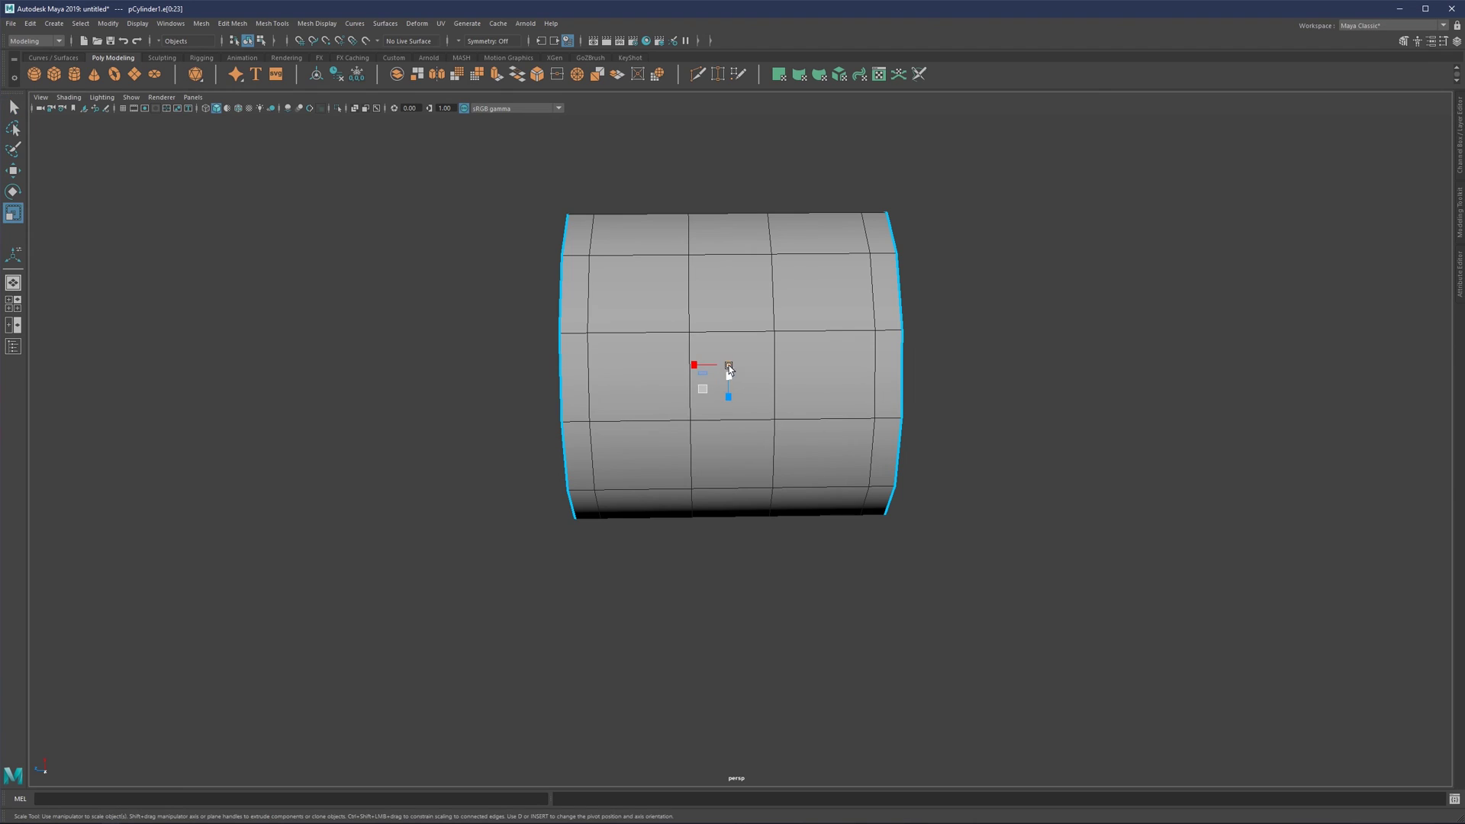
{"action": "scroll", "coordinate": [728, 364], "scroll_direction": "up", "scroll_amount": 1}
{"action": "left_click_drag", "start_coordinate": [726, 358], "coordinate": [688, 371]}
{"action": "key", "text": "w"}
{"action": "key", "text": "ctrl+z"}
{"action": "key", "text": "r"}
{"action": "left_click", "coordinate": [1111, 256]}
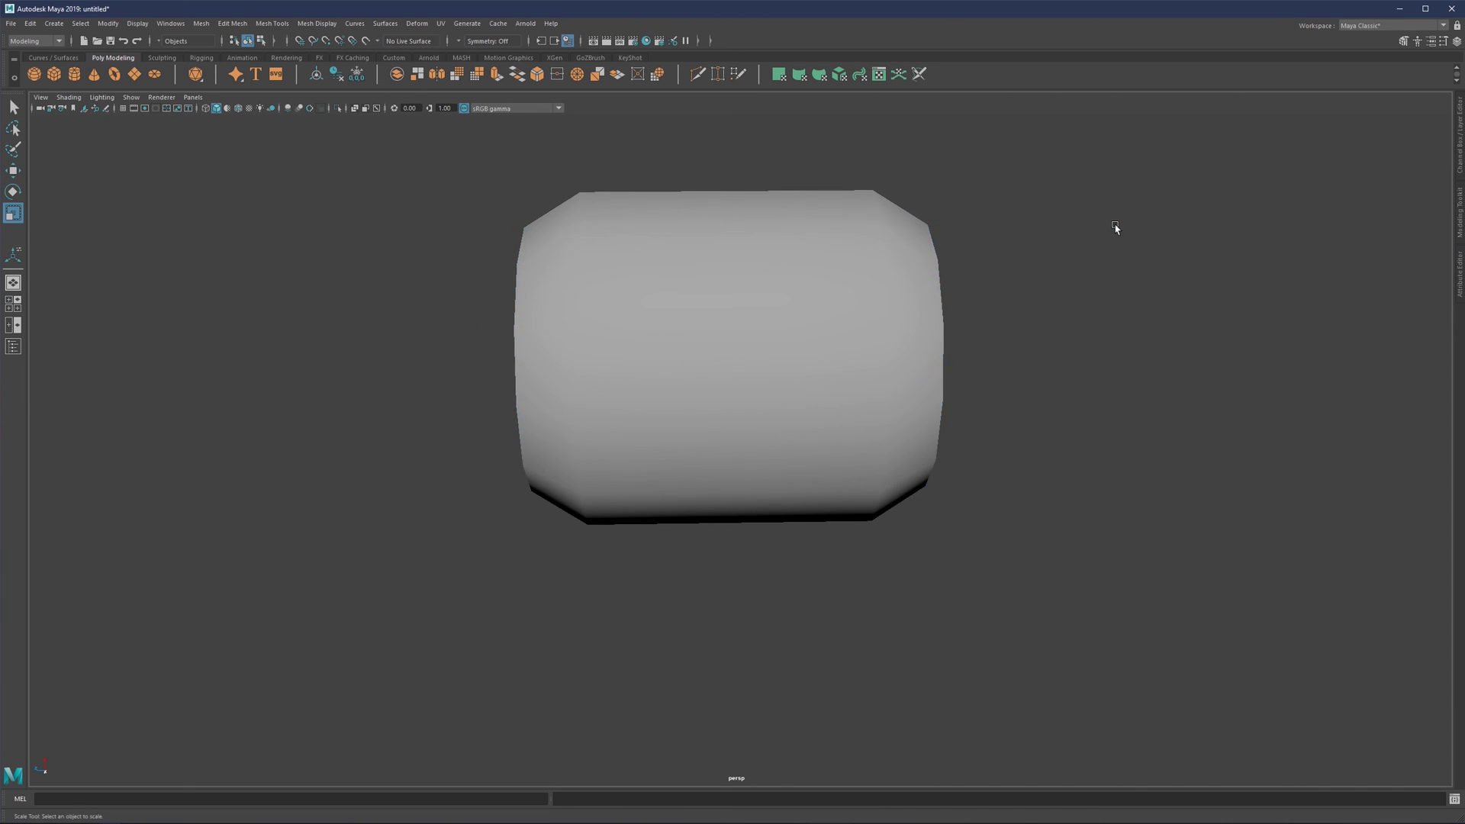
Harden the two edge loops where the tapered ends meet the cylinder's body.
{"action": "scroll", "coordinate": [786, 376], "scroll_direction": "down", "scroll_amount": 4}
{"action": "left_click_drag", "start_coordinate": [783, 375], "coordinate": [693, 395], "text": "alt"}
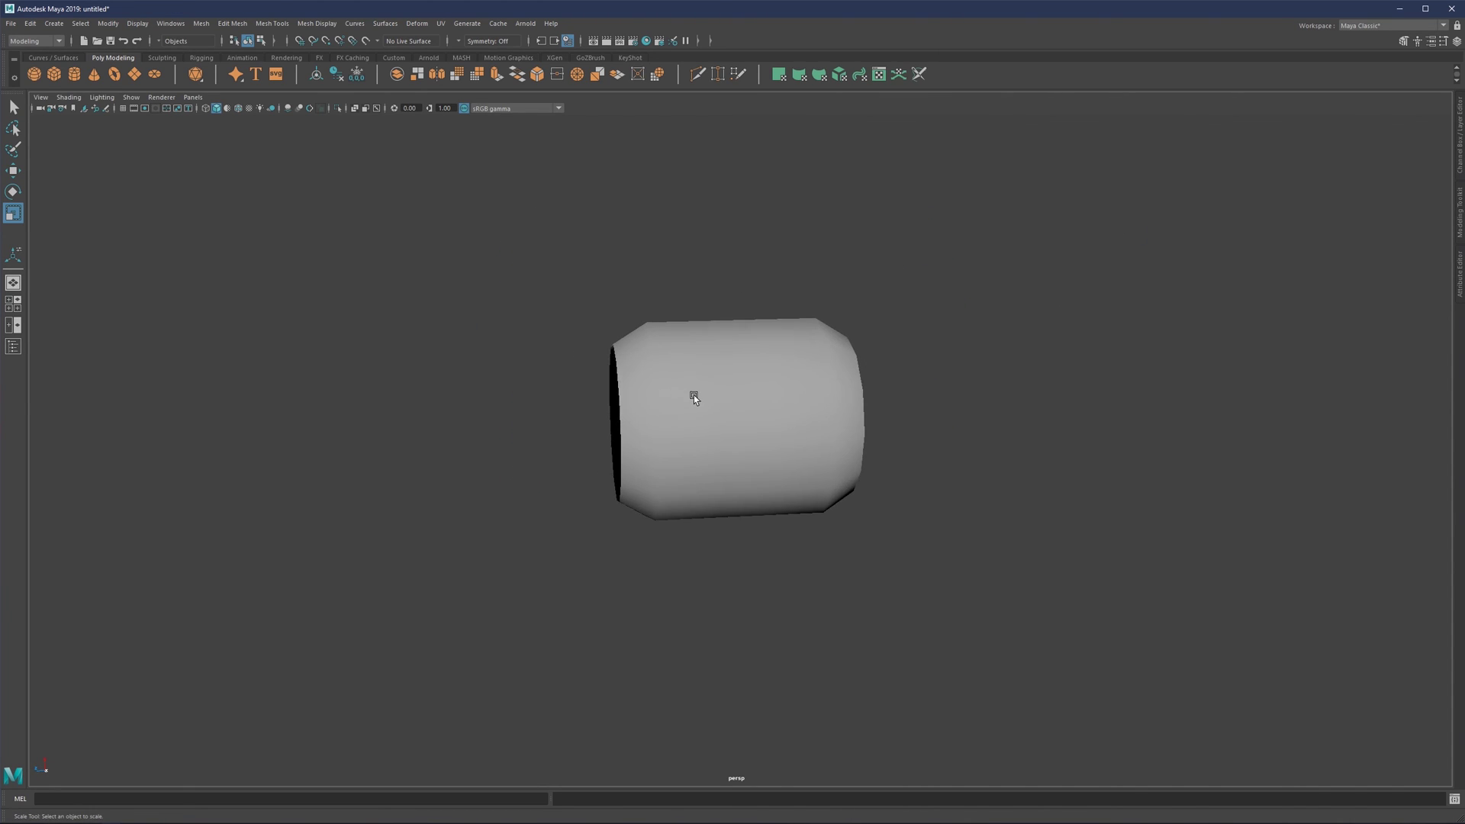
{"action": "scroll", "coordinate": [693, 397], "scroll_direction": "up", "scroll_amount": 4}
{"action": "right_click_drag", "start_coordinate": [681, 397], "coordinate": [658, 309]}
{"action": "double_click", "coordinate": [613, 330]}
{"action": "double_click", "coordinate": [861, 335], "text": "shift"}
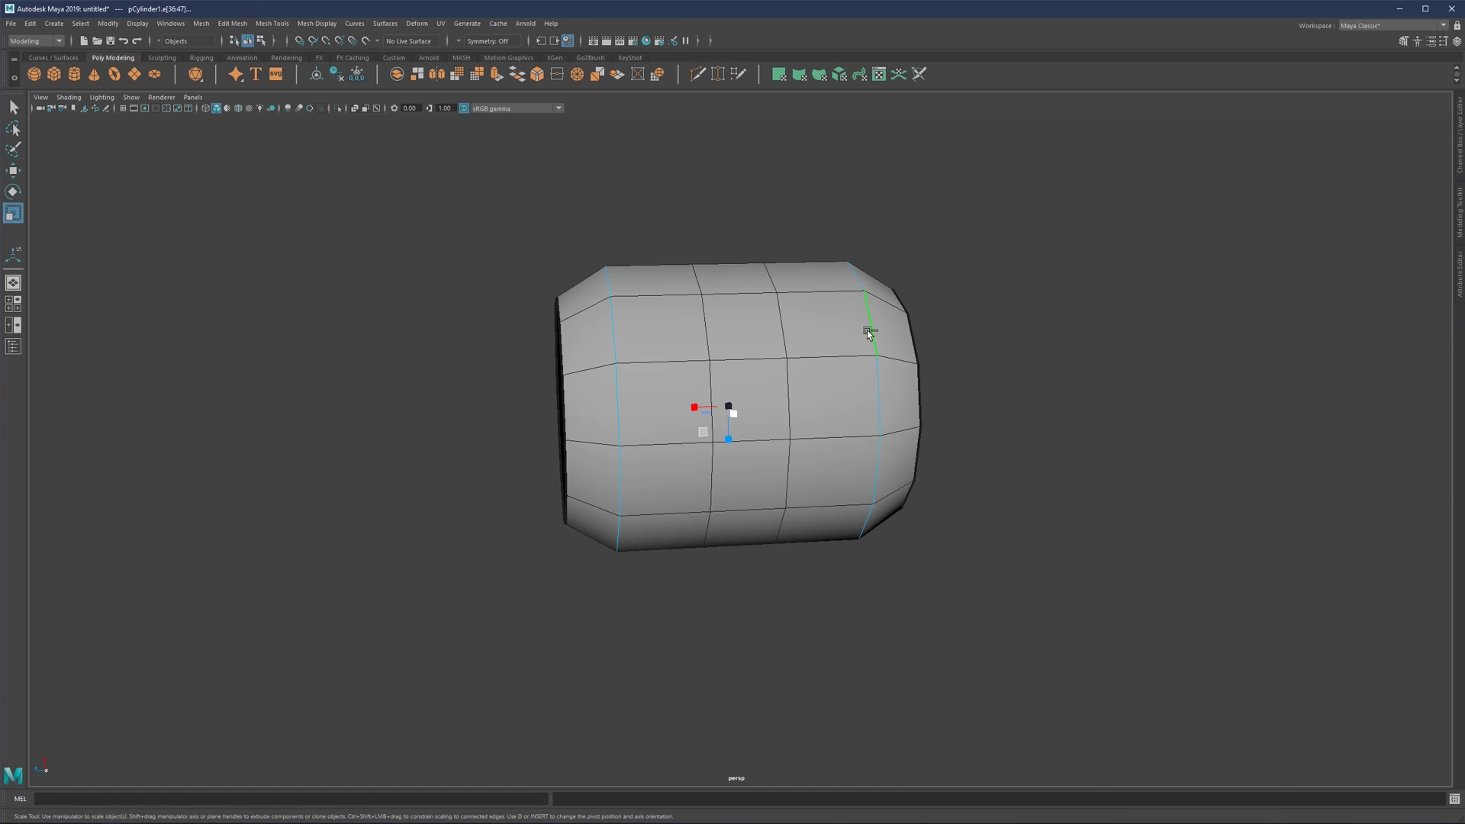
{"action": "right_click", "coordinate": [925, 309], "text": "shift"}
{"action": "mouse_move", "coordinate": [993, 328]}
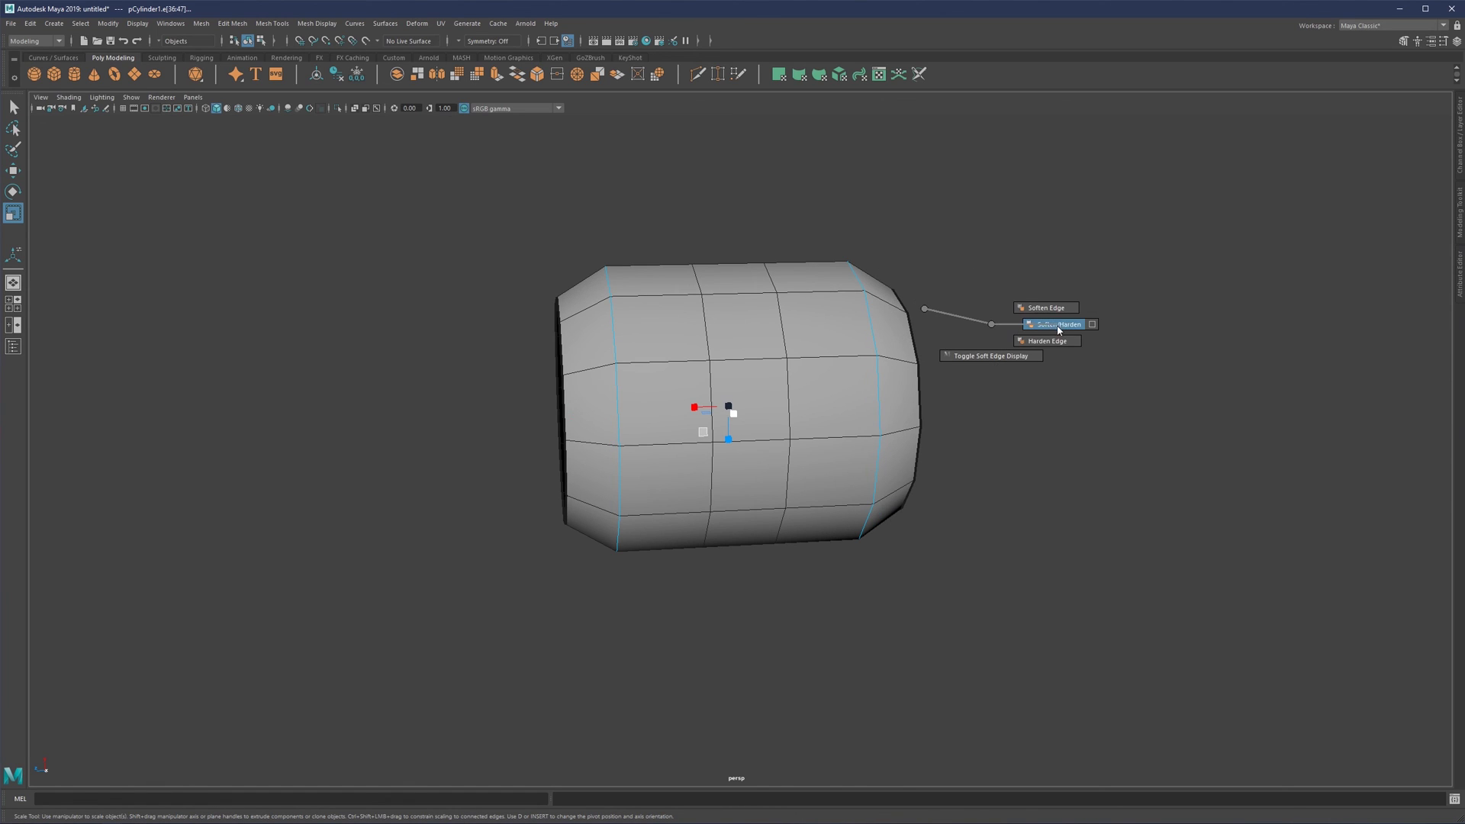
{"action": "right_click_drag", "start_coordinate": [1053, 338], "coordinate": [1053, 341], "text": "shift"}
{"action": "left_click", "coordinate": [985, 367]}
{"action": "right_click_drag", "start_coordinate": [977, 368], "coordinate": [854, 383], "text": "alt"}
{"action": "left_click", "coordinate": [961, 314]}
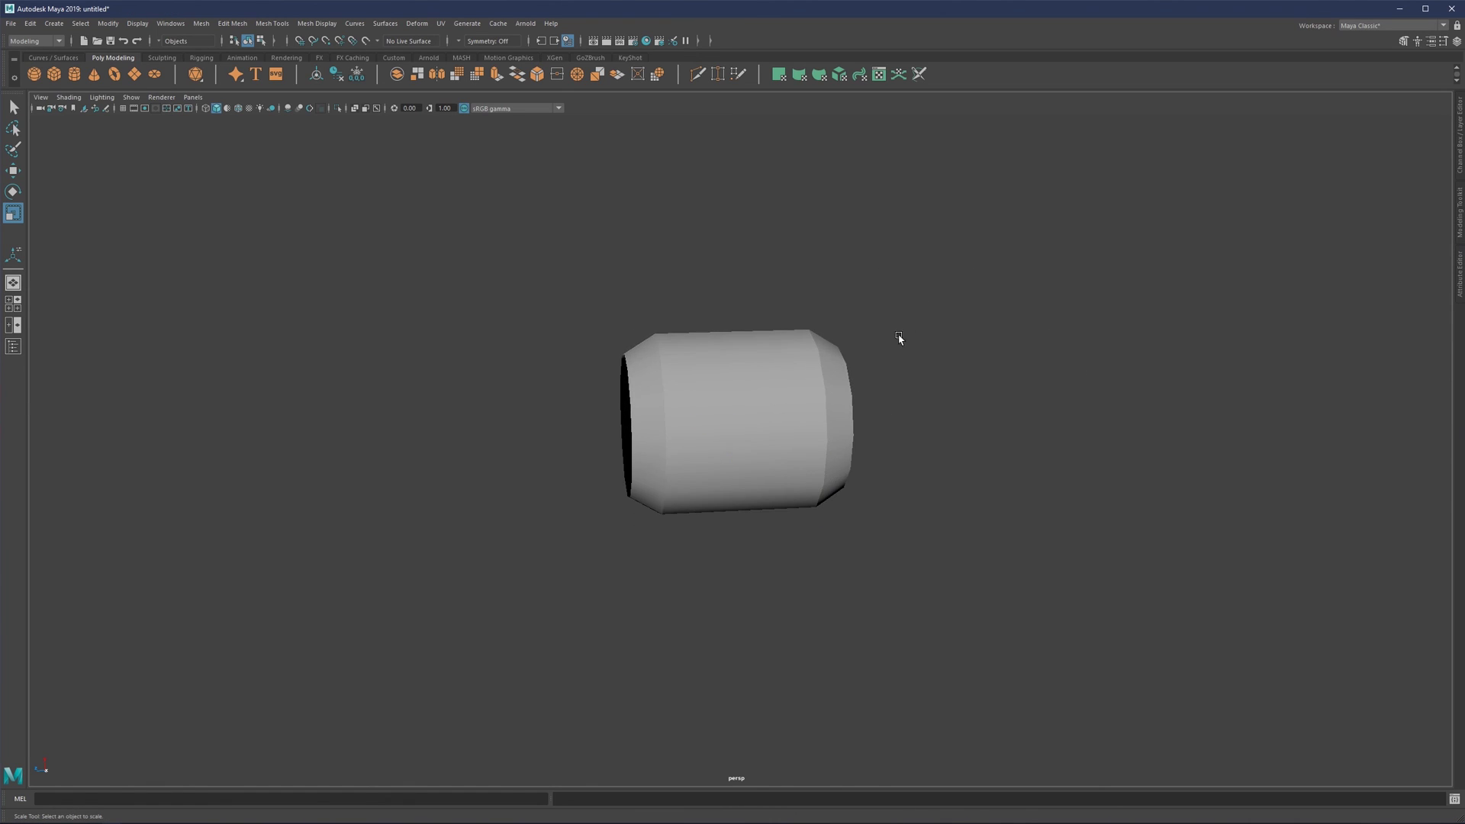
Check the tapered cylinder in smooth mesh preview and switch it back to the unsmoothed display.
{"action": "right_click_drag", "start_coordinate": [899, 333], "coordinate": [789, 377], "text": "alt"}
{"action": "middle_click_drag", "start_coordinate": [789, 377], "coordinate": [708, 350], "text": "alt"}
{"action": "left_click_drag", "start_coordinate": [633, 366], "coordinate": [668, 380], "text": "alt"}
{"action": "right_click_drag", "start_coordinate": [638, 375], "coordinate": [691, 374], "text": "alt"}
{"action": "left_click_drag", "start_coordinate": [645, 356], "coordinate": [609, 345], "text": "alt"}
{"action": "middle_click_drag", "start_coordinate": [608, 345], "coordinate": [760, 429], "text": "alt"}
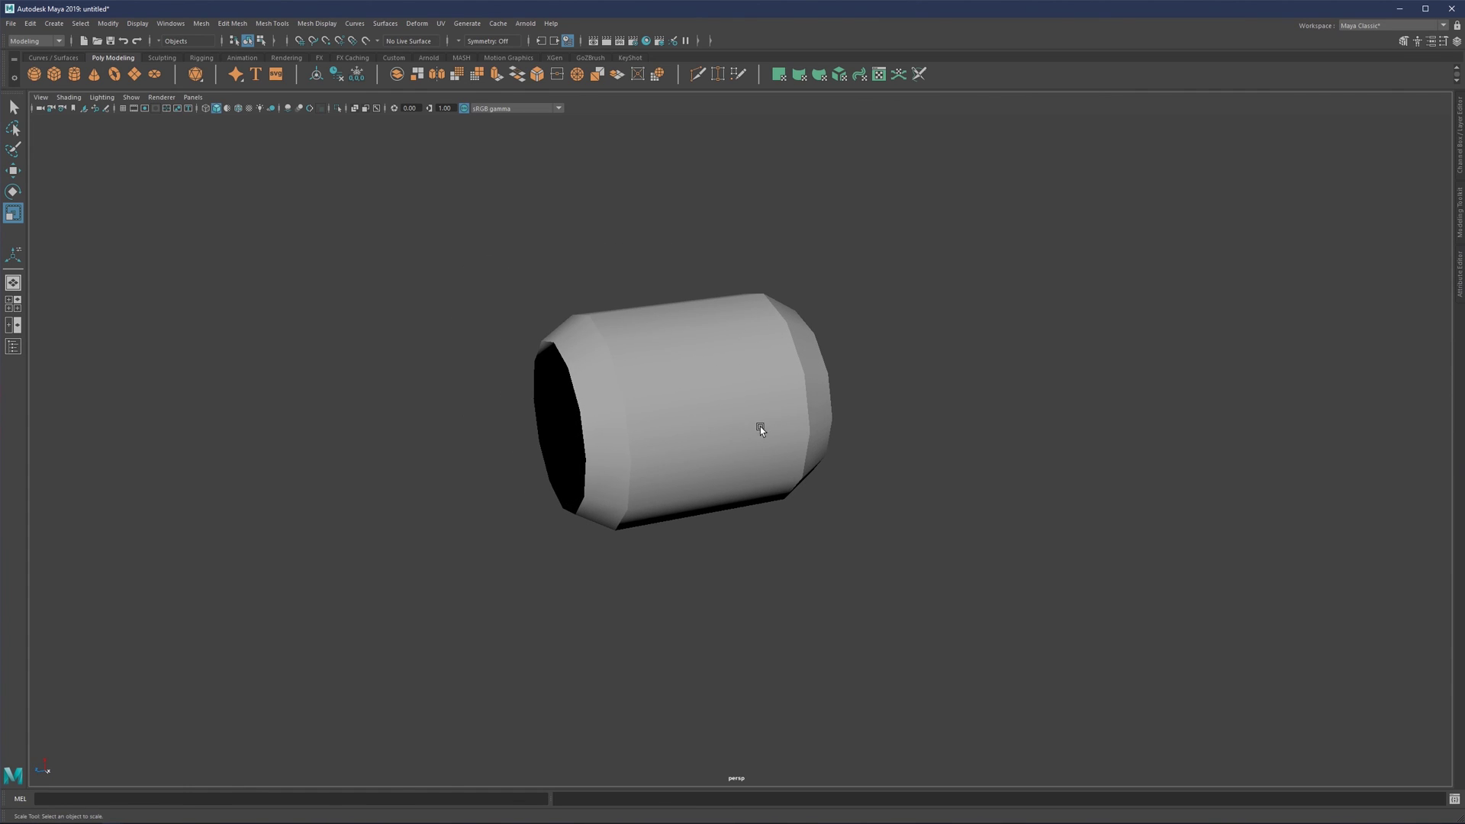
{"action": "left_click", "coordinate": [721, 396]}
{"action": "key", "text": "3"}
{"action": "scroll", "coordinate": [957, 382], "scroll_direction": "up", "scroll_amount": 1}
{"action": "left_click", "coordinate": [958, 382]}
{"action": "left_click", "coordinate": [799, 390]}
{"action": "key", "text": "1"}
{"action": "scroll", "coordinate": [919, 388], "scroll_direction": "up", "scroll_amount": 1}
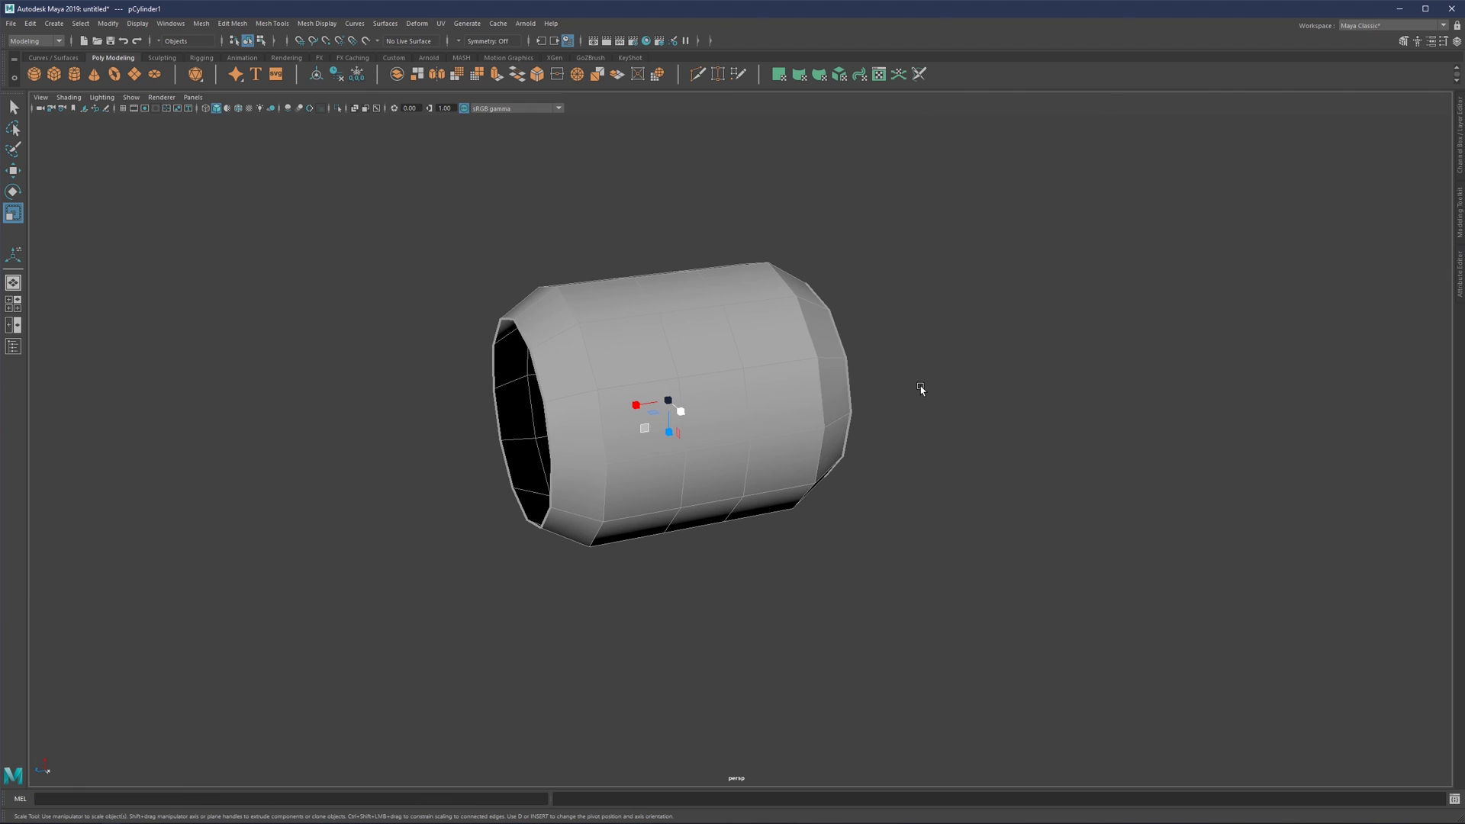
Deselect the cylinder and examine its hardened loops and soft body shading from several angles.
{"action": "left_click", "coordinate": [912, 553]}
{"action": "scroll", "coordinate": [698, 465], "scroll_direction": "up", "scroll_amount": 1}
{"action": "middle_click_drag", "start_coordinate": [707, 440], "coordinate": [743, 484], "text": "alt"}
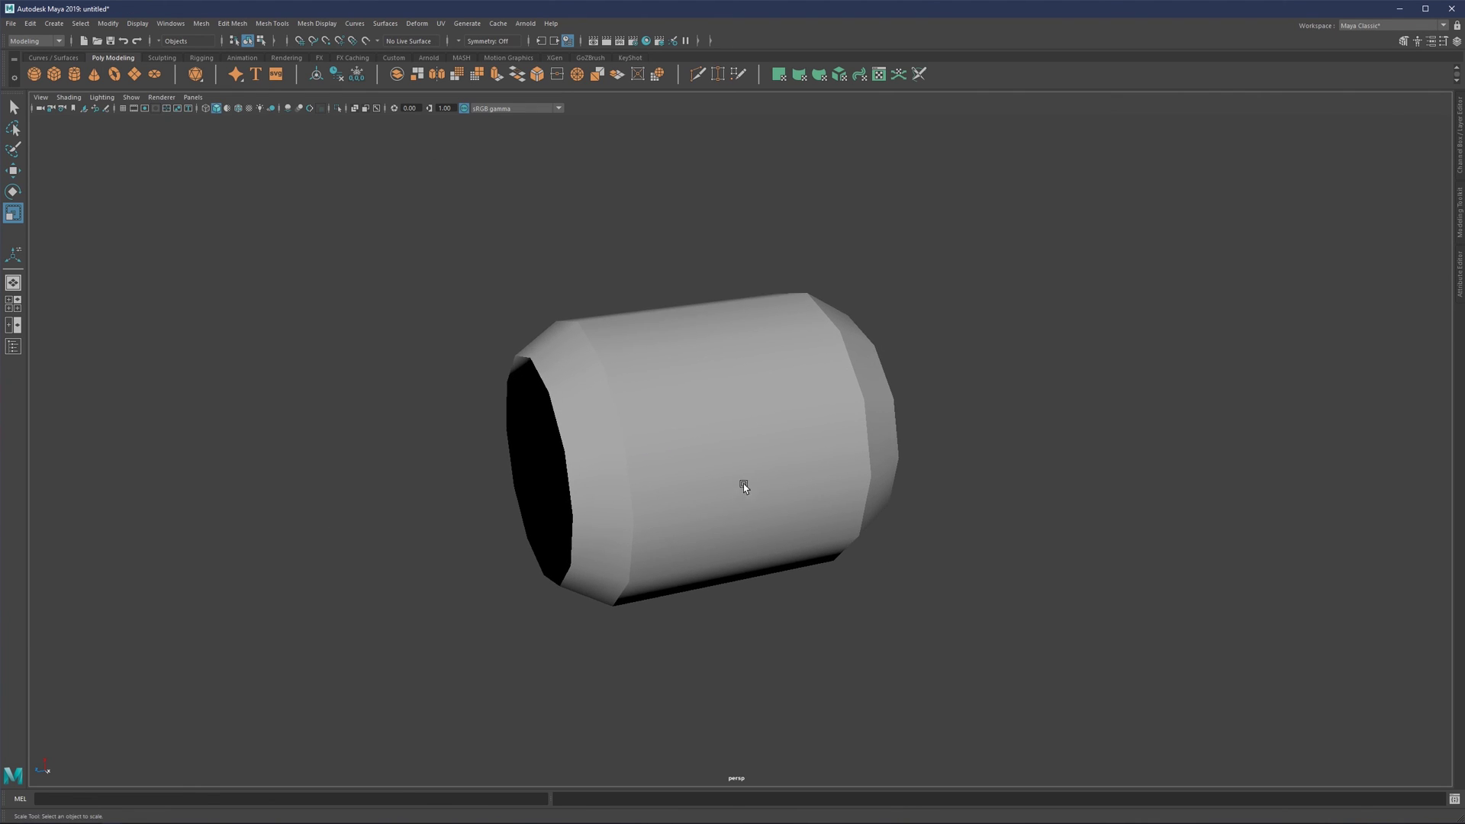
{"action": "left_click_drag", "start_coordinate": [744, 484], "coordinate": [649, 416], "text": "alt"}
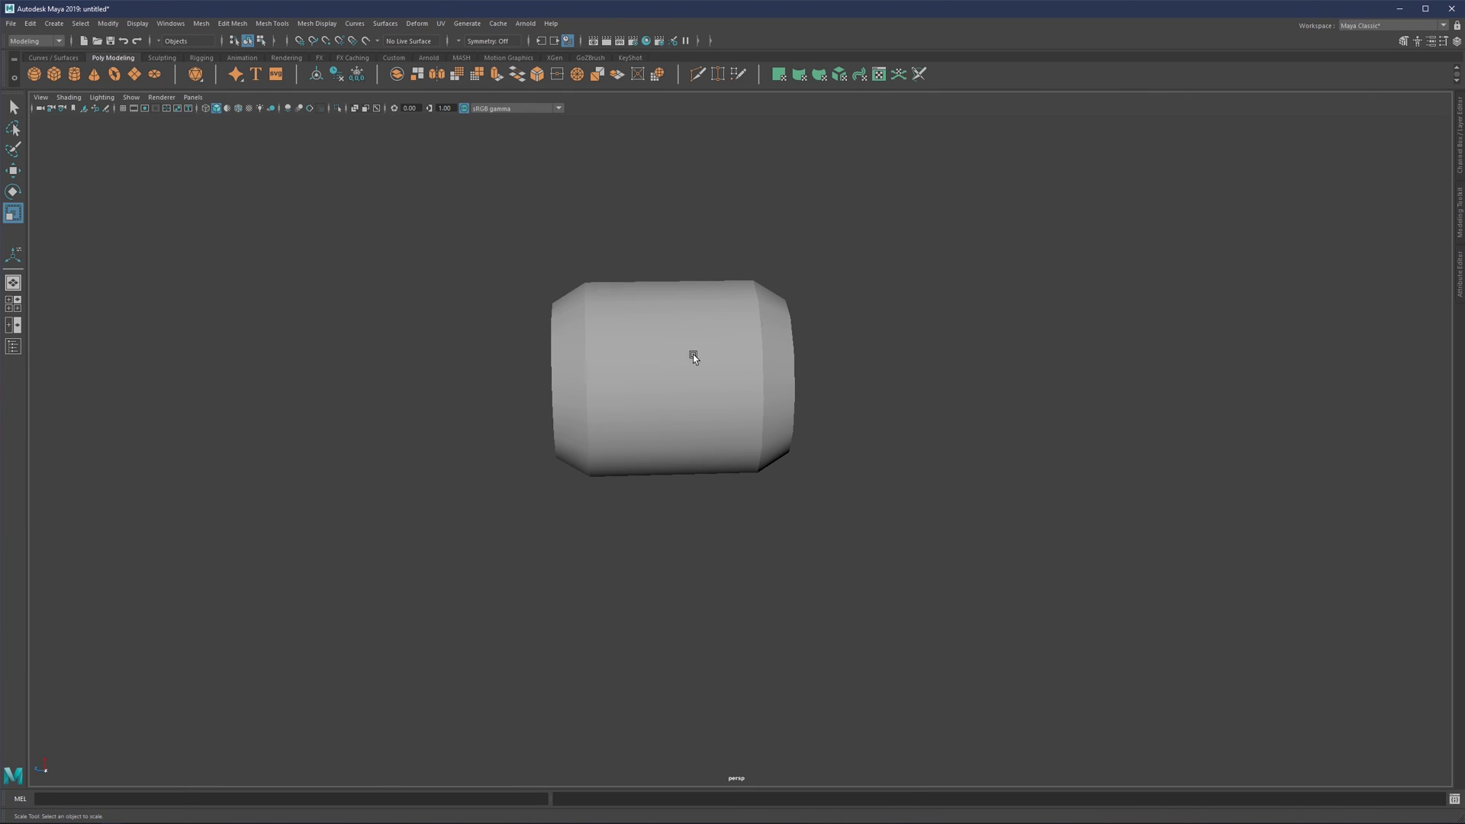
{"action": "left_click_drag", "start_coordinate": [693, 356], "coordinate": [510, 440], "text": "alt"}
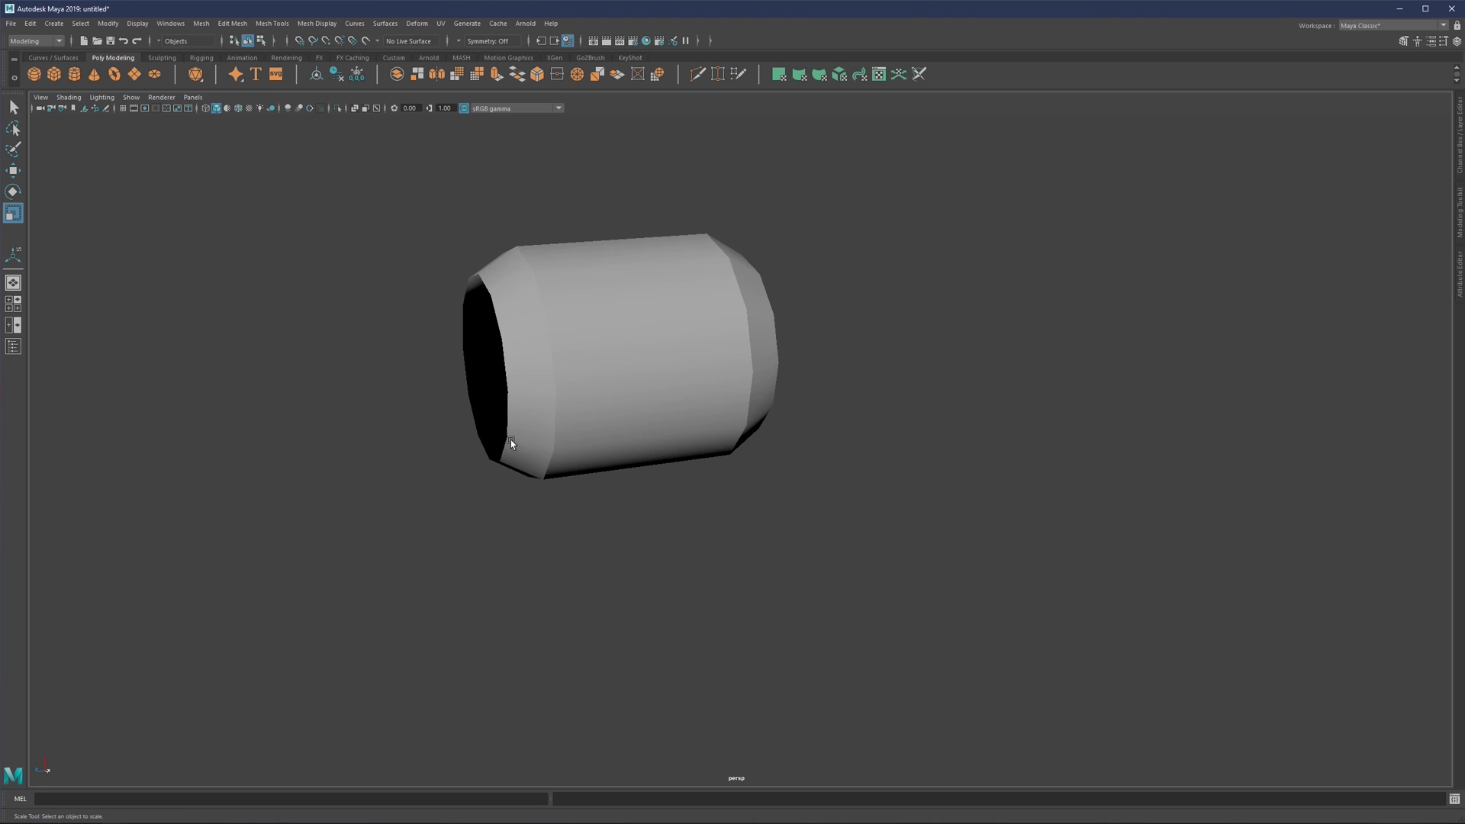
{"action": "left_click", "coordinate": [580, 385]}
{"action": "scroll", "coordinate": [633, 386], "scroll_direction": "up", "scroll_amount": 2}
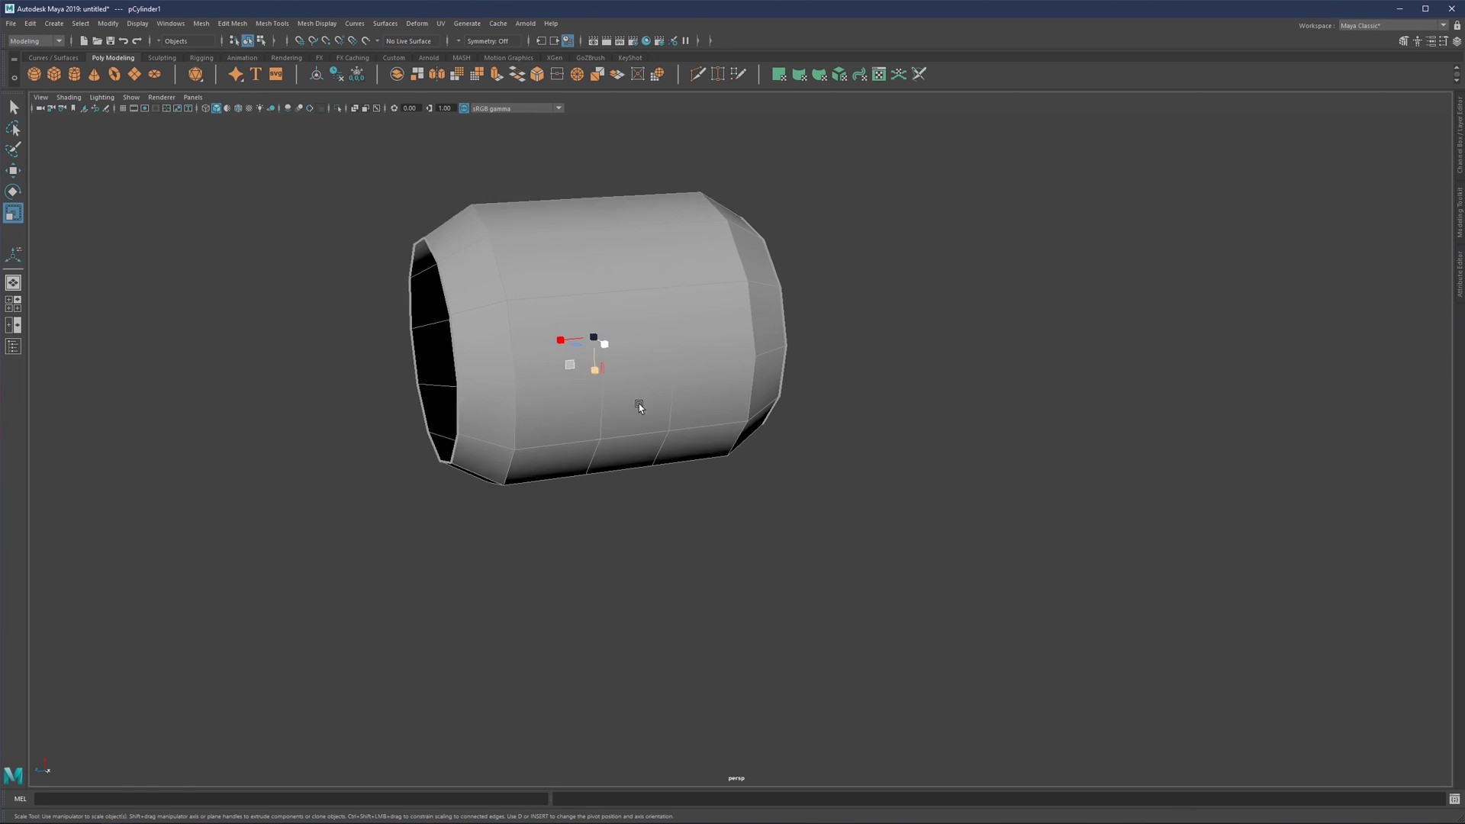
{"action": "scroll", "coordinate": [639, 403], "scroll_direction": "down", "scroll_amount": 1}
{"action": "left_click", "coordinate": [850, 462]}
{"action": "scroll", "coordinate": [625, 353], "scroll_direction": "up", "scroll_amount": 2}
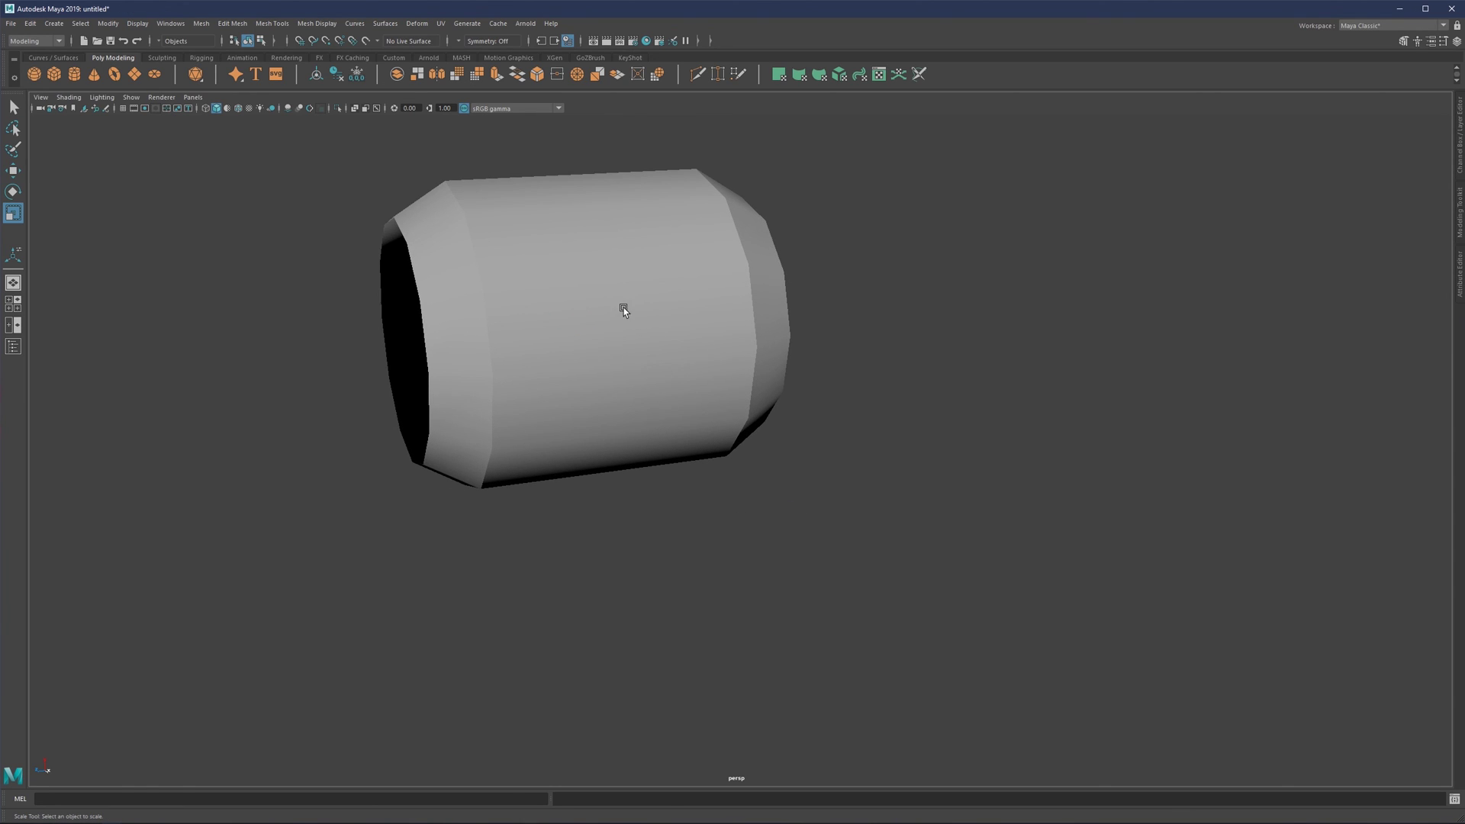
Soften all edges of the tapered cylinder at once.
{"action": "left_click", "coordinate": [623, 309]}
{"action": "right_click_drag", "start_coordinate": [693, 300], "coordinate": [834, 310], "text": "shift"}
{"action": "left_click", "coordinate": [844, 300]}
{"action": "mouse_move", "coordinate": [844, 301]}
{"action": "left_mouse_down", "text": "alt"}
{"action": "mouse_move", "coordinate": [798, 435]}
{"action": "mouse_move", "coordinate": [696, 350]}
{"action": "mouse_move", "coordinate": [730, 367]}
{"action": "mouse_move", "coordinate": [657, 386]}
{"action": "left_mouse_up", "text": "alt"}
{"action": "scroll", "coordinate": [641, 378], "scroll_direction": "up", "scroll_amount": 2}
Harden the two edge loops bordering the tapered ends again, leaving the softened body edges as they are.
{"action": "left_click", "coordinate": [623, 367]}
{"action": "right_click_drag", "start_coordinate": [566, 362], "coordinate": [556, 302]}
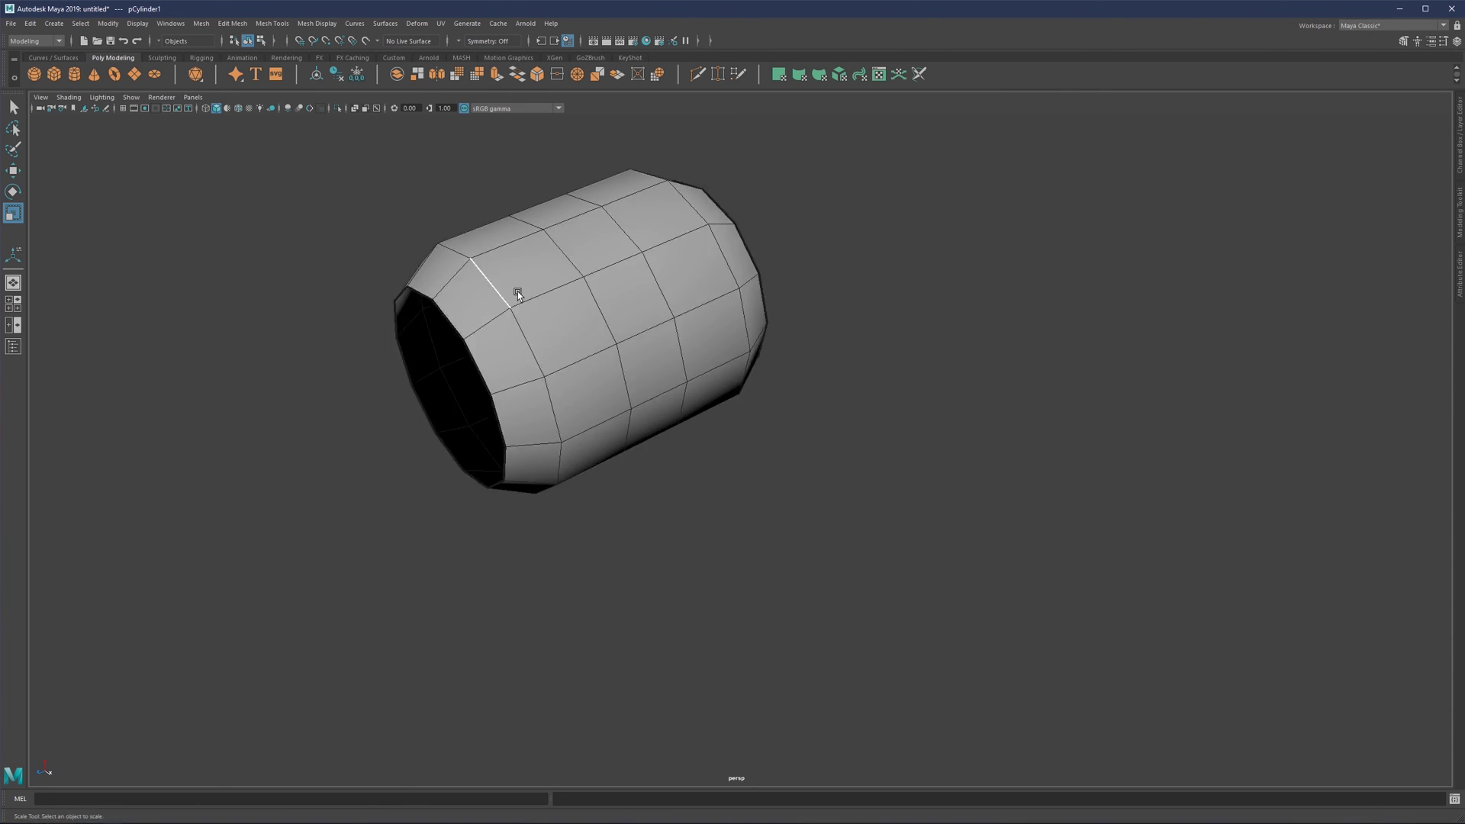
{"action": "double_click", "coordinate": [525, 341]}
{"action": "double_click", "coordinate": [724, 263]}
{"action": "right_click_drag", "start_coordinate": [689, 293], "coordinate": [785, 318], "text": "shift"}
{"action": "left_click_drag", "start_coordinate": [785, 318], "coordinate": [667, 397], "text": "alt"}
{"action": "left_click", "coordinate": [971, 285]}
Examine the re-hardened cylinder up close and from several angles, comparing the loops with the softened body.
{"action": "scroll", "coordinate": [837, 331], "scroll_direction": "down", "scroll_amount": 3}
{"action": "scroll", "coordinate": [691, 397], "scroll_direction": "up", "scroll_amount": 2}
{"action": "scroll", "coordinate": [666, 383], "scroll_direction": "up", "scroll_amount": 3}
{"action": "left_click", "coordinate": [665, 373]}
{"action": "scroll", "coordinate": [666, 372], "scroll_direction": "up", "scroll_amount": 2}
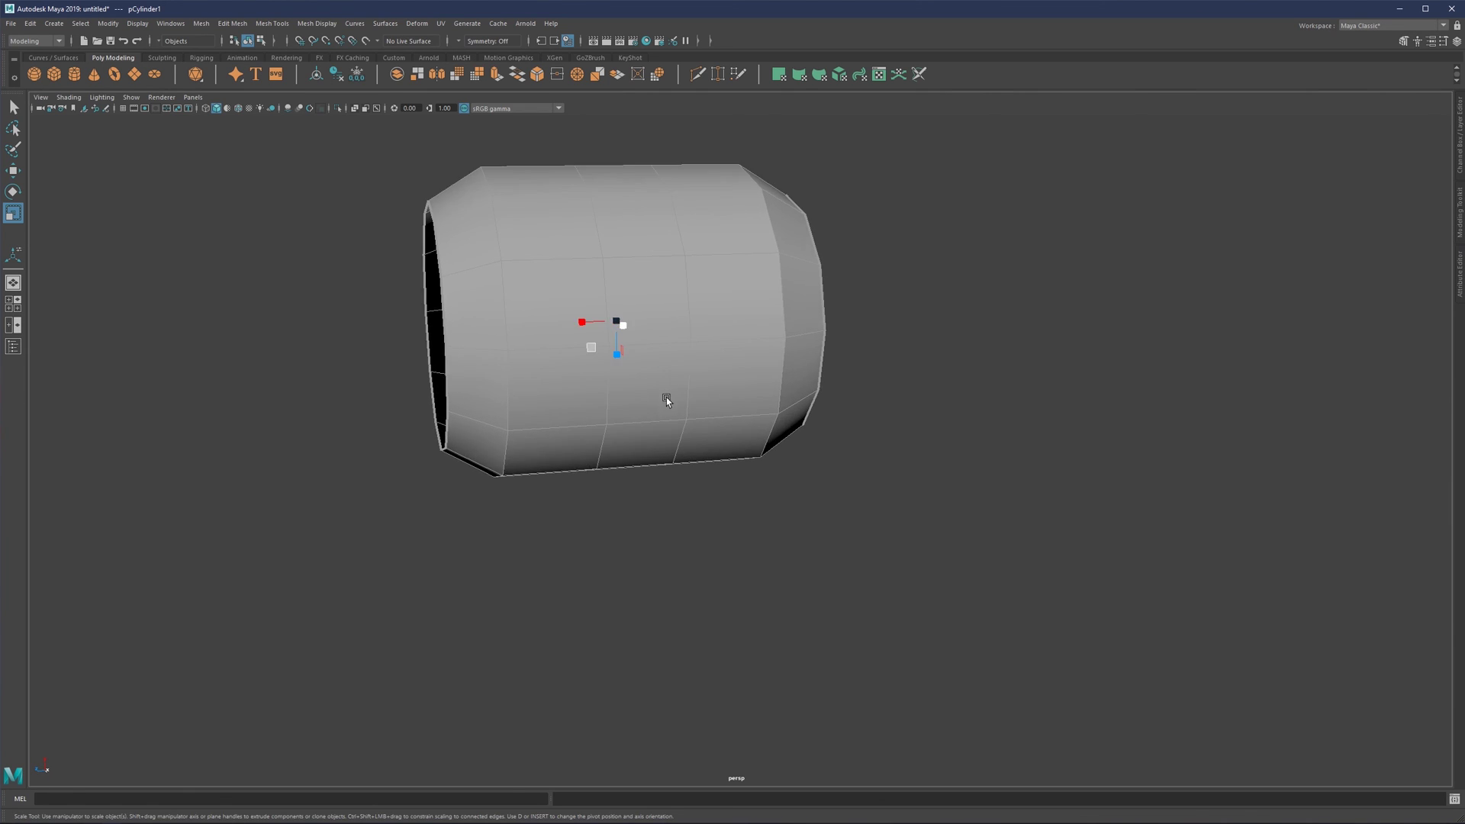
{"action": "scroll", "coordinate": [680, 415], "scroll_direction": "down", "scroll_amount": 3}
{"action": "left_click_drag", "start_coordinate": [644, 345], "coordinate": [730, 388], "text": "alt"}
{"action": "middle_click_drag", "start_coordinate": [729, 387], "coordinate": [786, 462], "text": "alt"}
{"action": "left_click_drag", "start_coordinate": [766, 400], "coordinate": [763, 402], "text": "alt"}
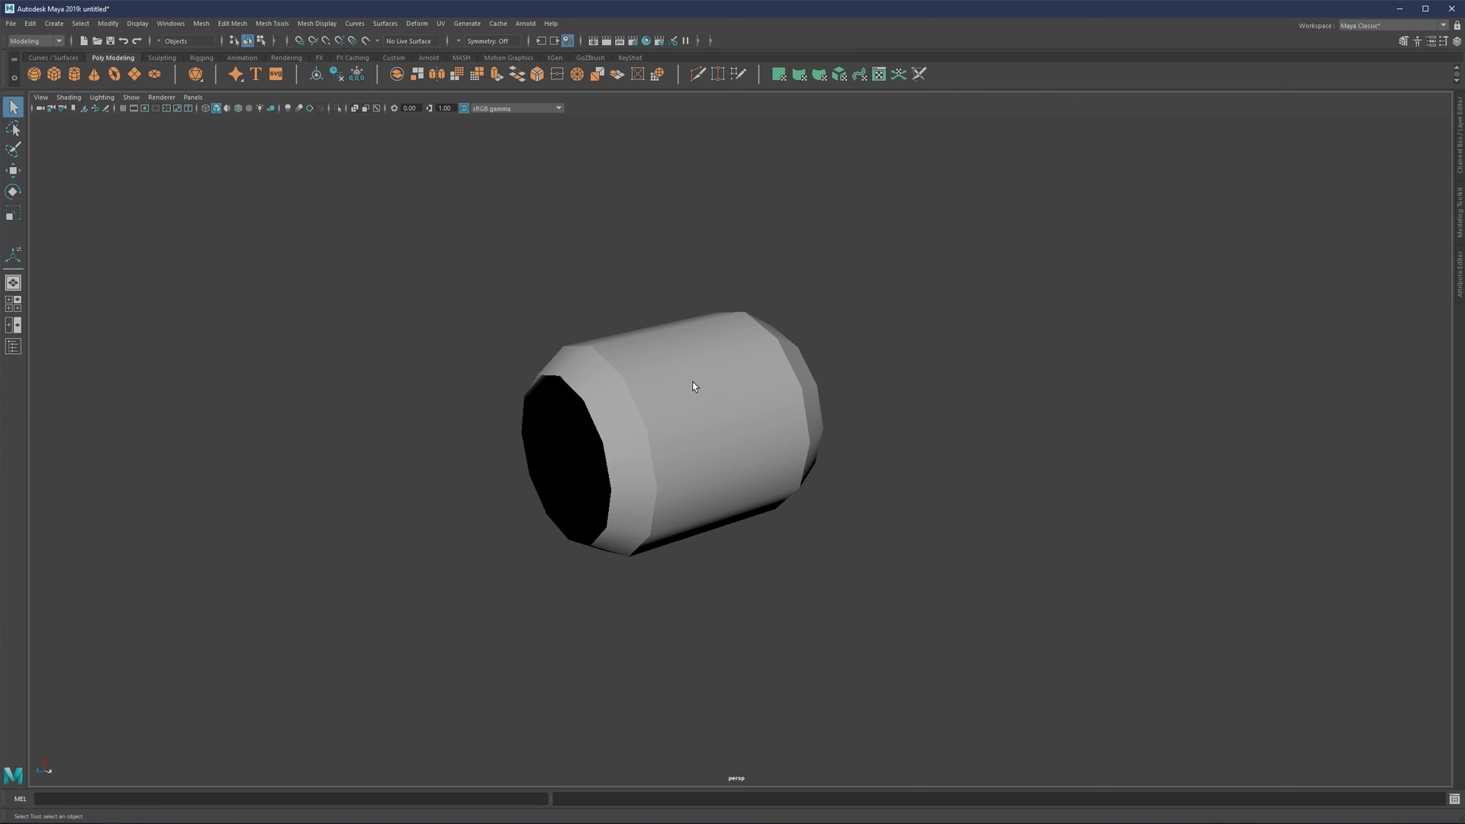
{"action": "mouse_move", "coordinate": [692, 381]}
{"action": "left_mouse_down", "text": "alt"}
{"action": "mouse_move", "coordinate": [684, 367]}
{"action": "mouse_move", "coordinate": [705, 366]}
{"action": "left_mouse_up", "text": "alt"}
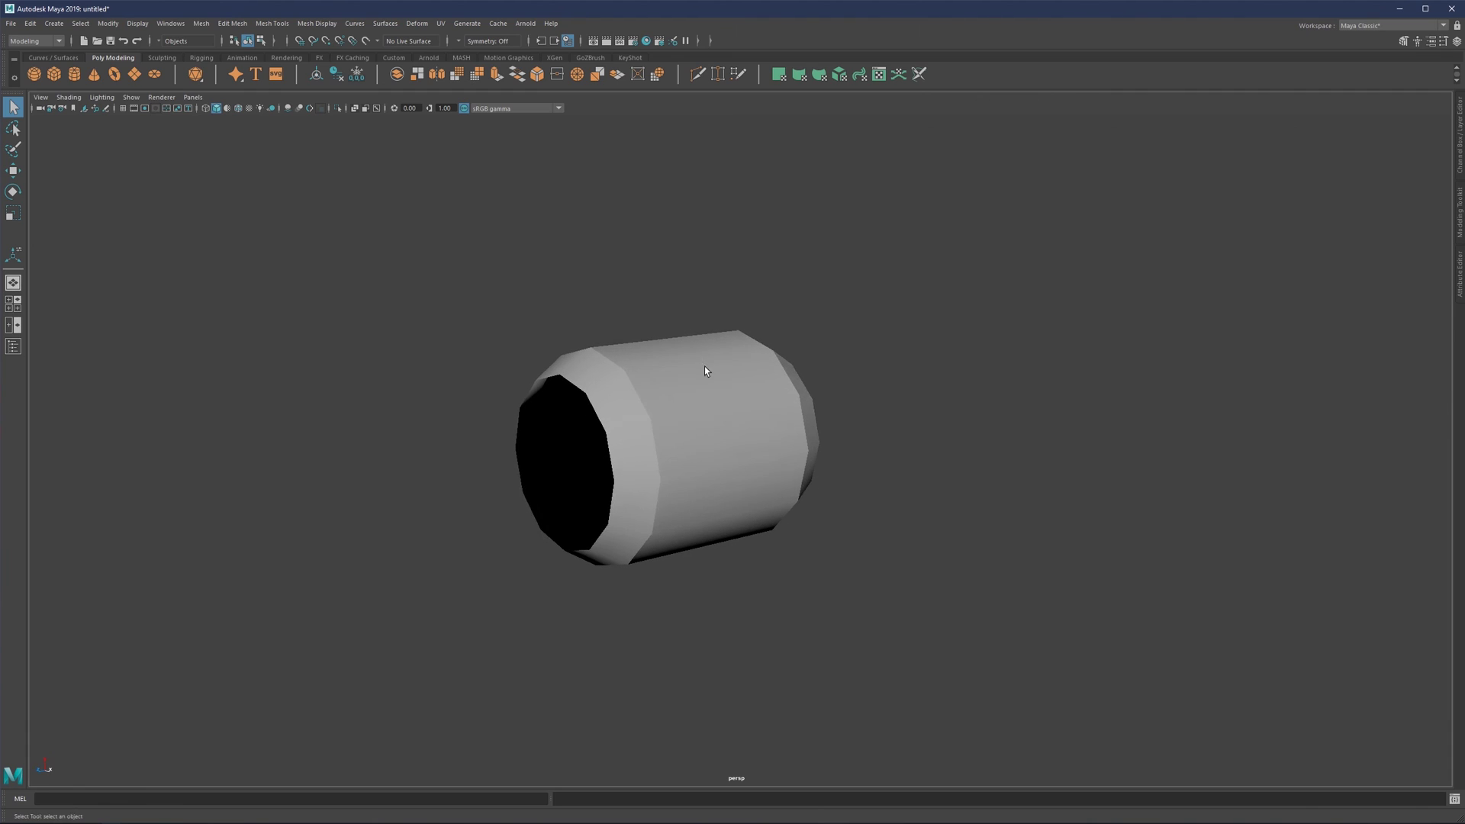